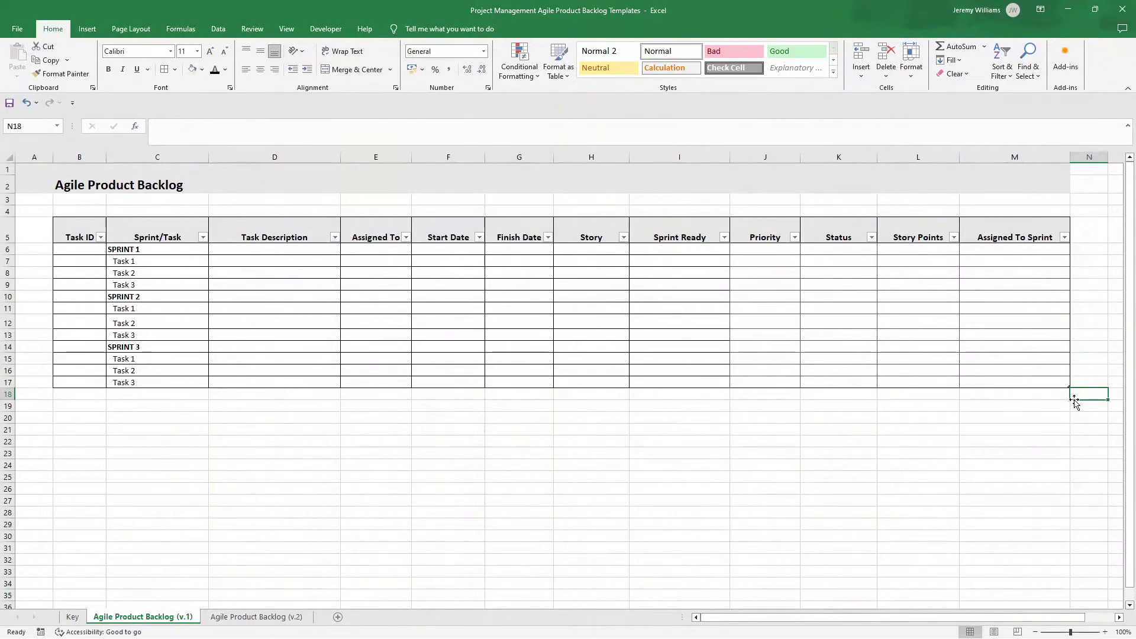
Inspect the backlog tables on the v.1 and v.2 template sheets, ending back on v.1.
drag(94, 237, 992, 384)
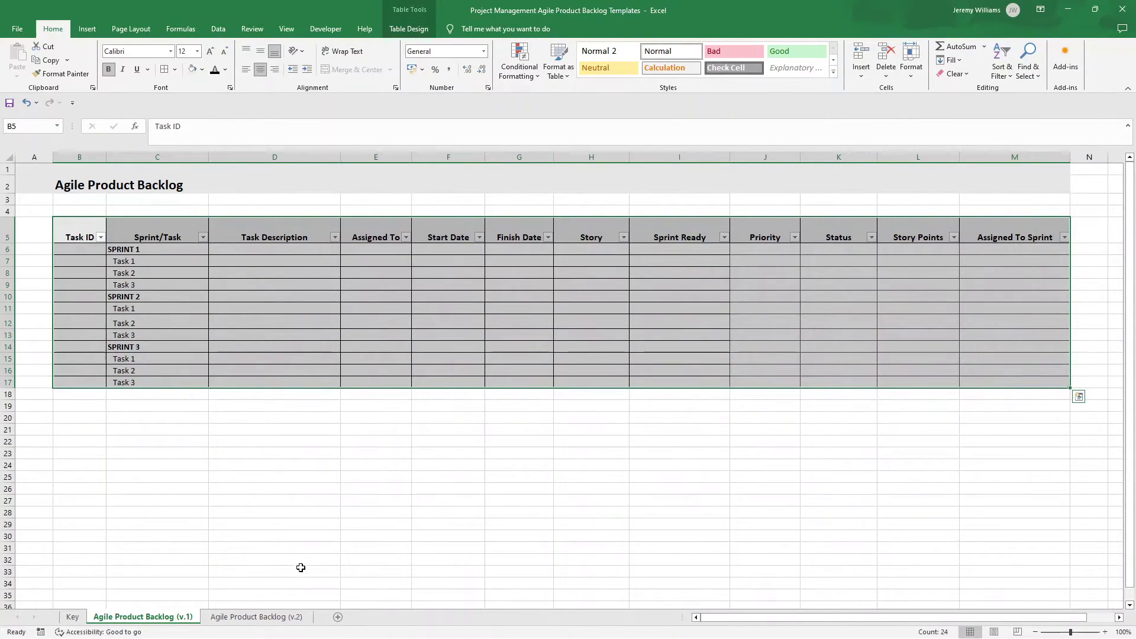
click(256, 617)
drag(82, 229, 657, 391)
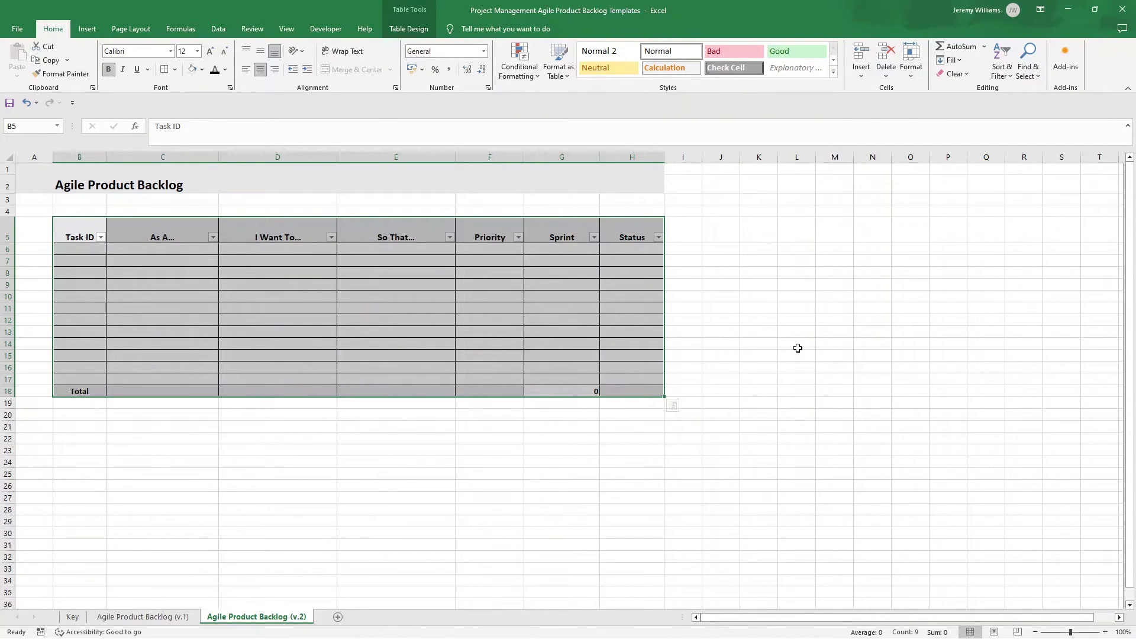
click(155, 619)
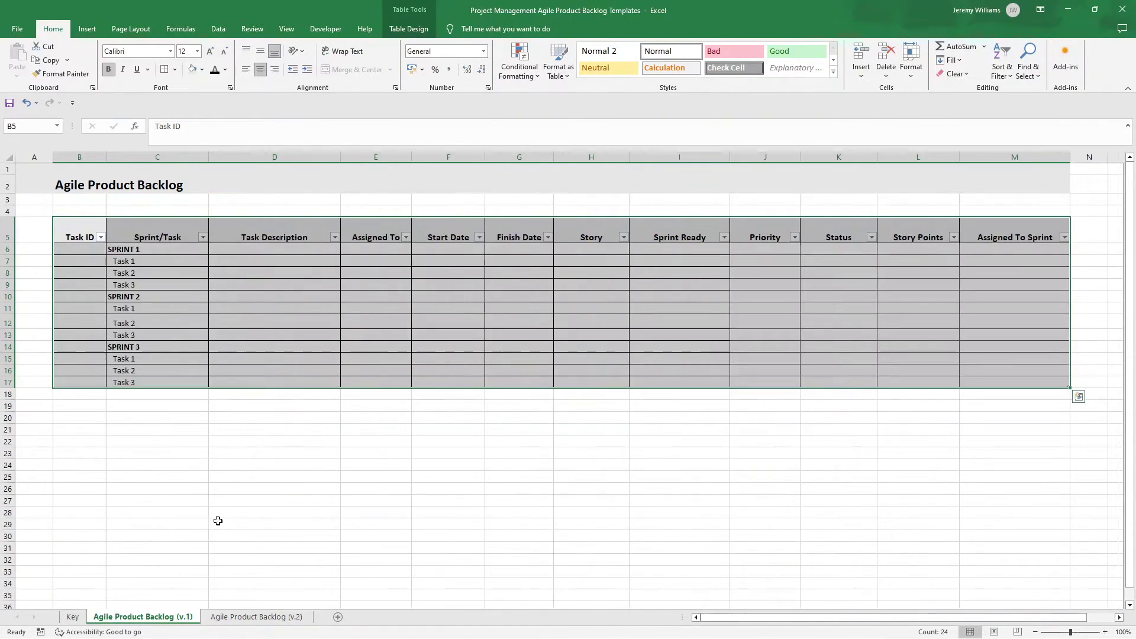
click(259, 433)
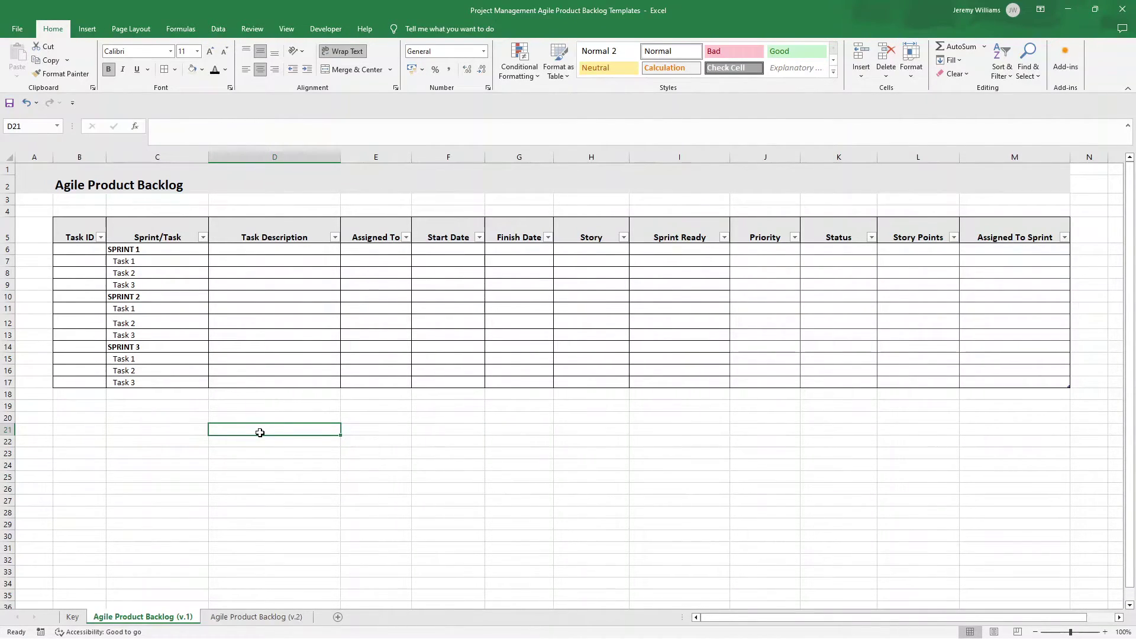
Create a new blank workbook.
click(17, 30)
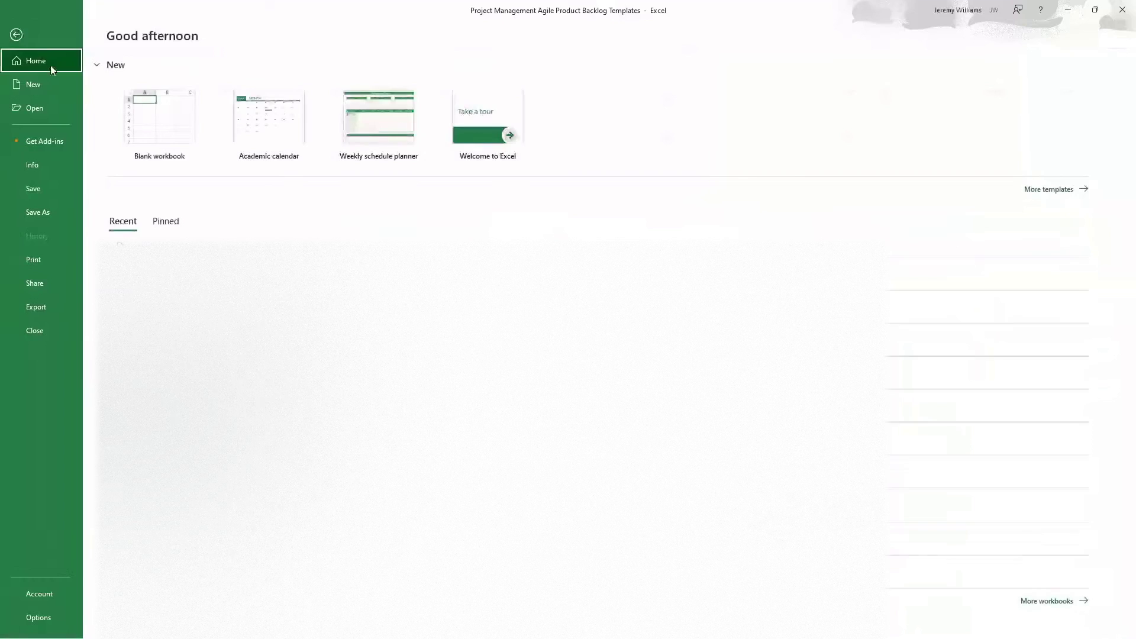
click(48, 81)
click(183, 114)
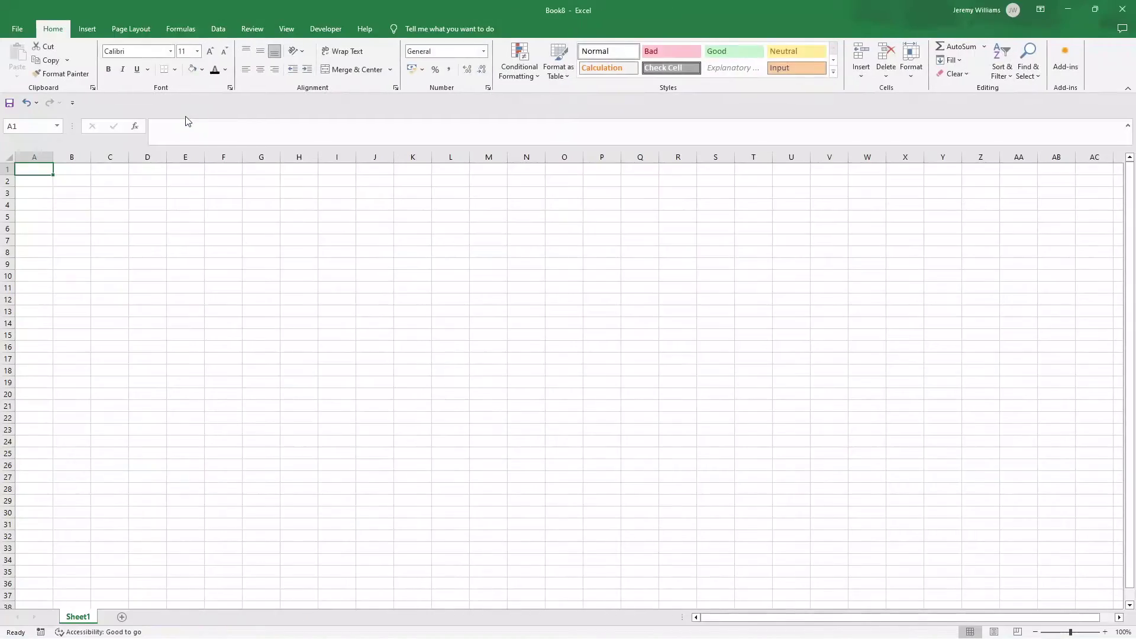
Enter the title 'Agile Product Backlog' in cell B2.
click(72, 181)
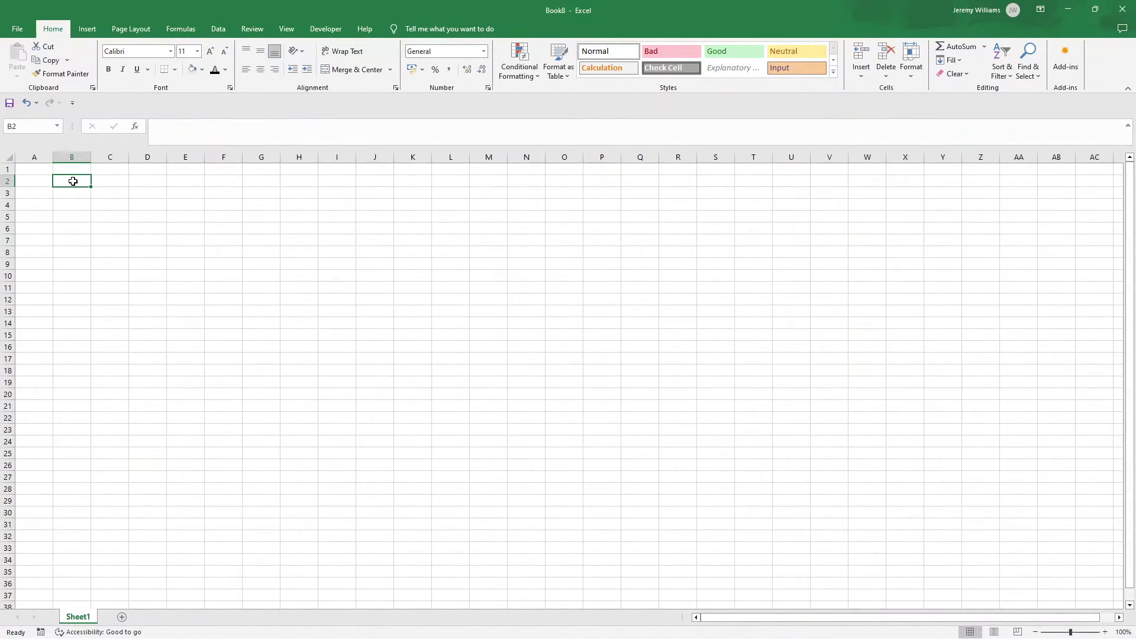
text(Agile)
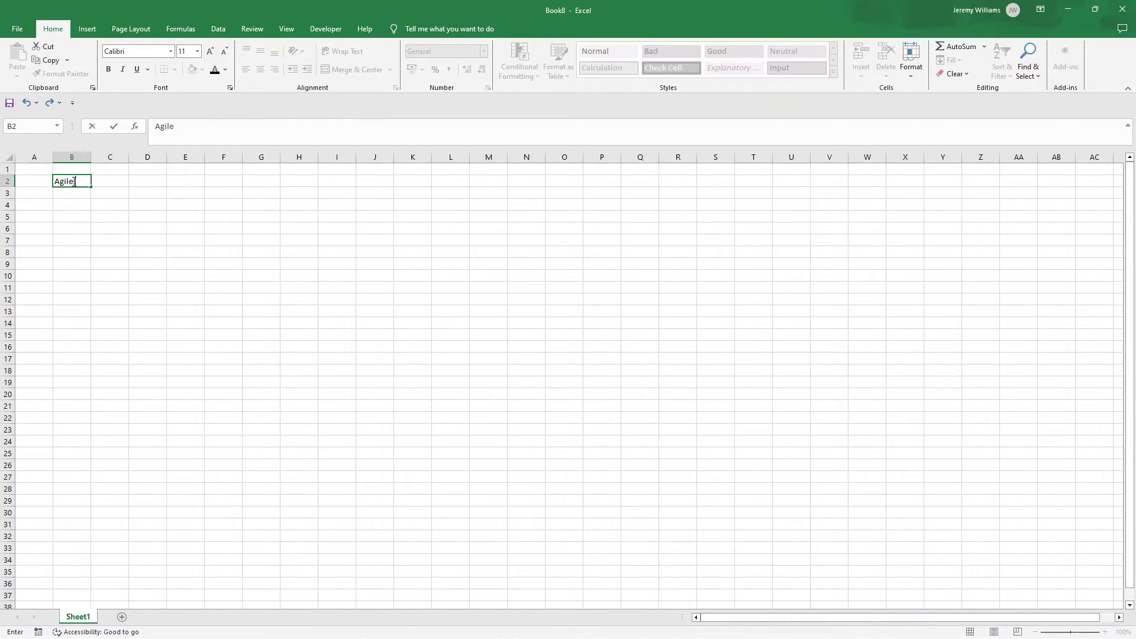
text( Product Backlog)
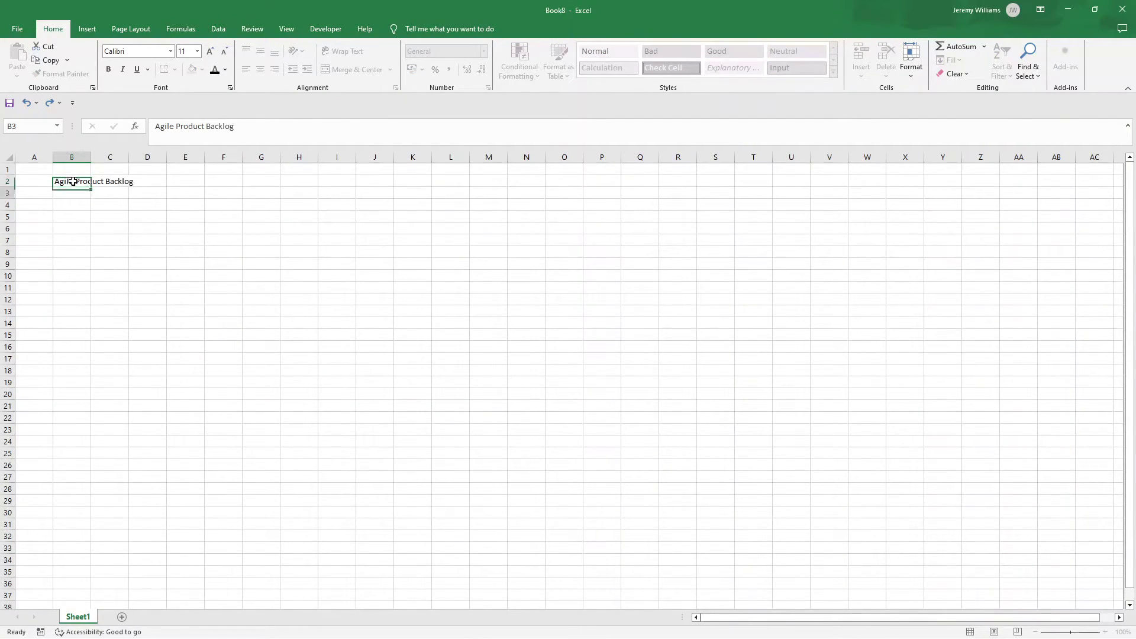
key(Return)
click(79, 182)
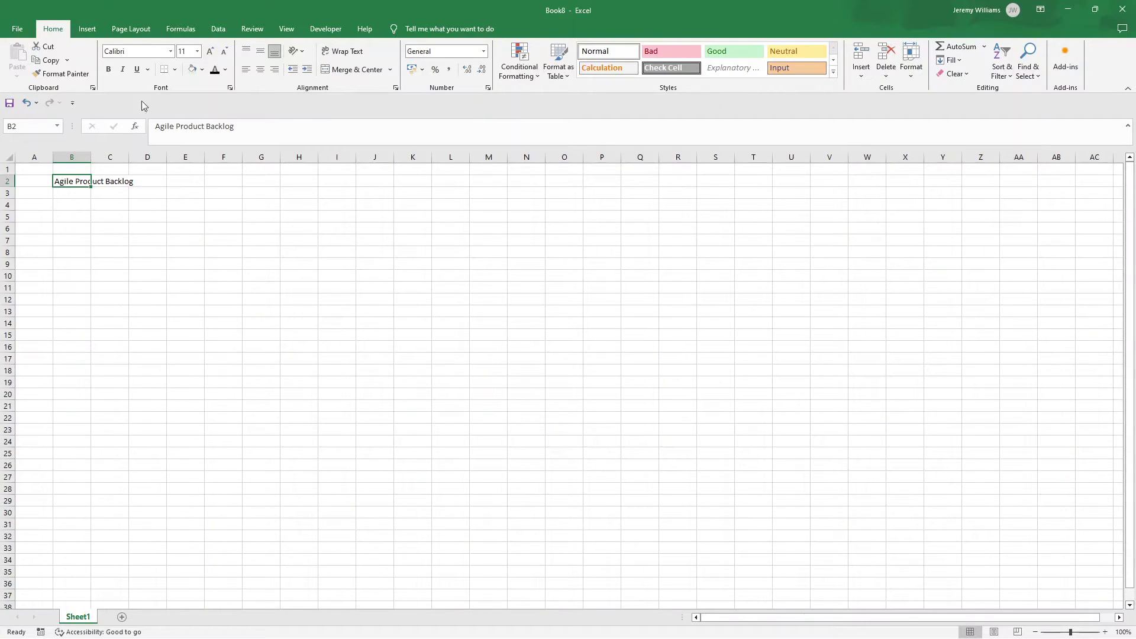
Make the B2 title bold at 20 pt, keeping the Calibri font.
click(211, 53)
click(211, 54)
click(211, 53)
click(210, 54)
click(211, 54)
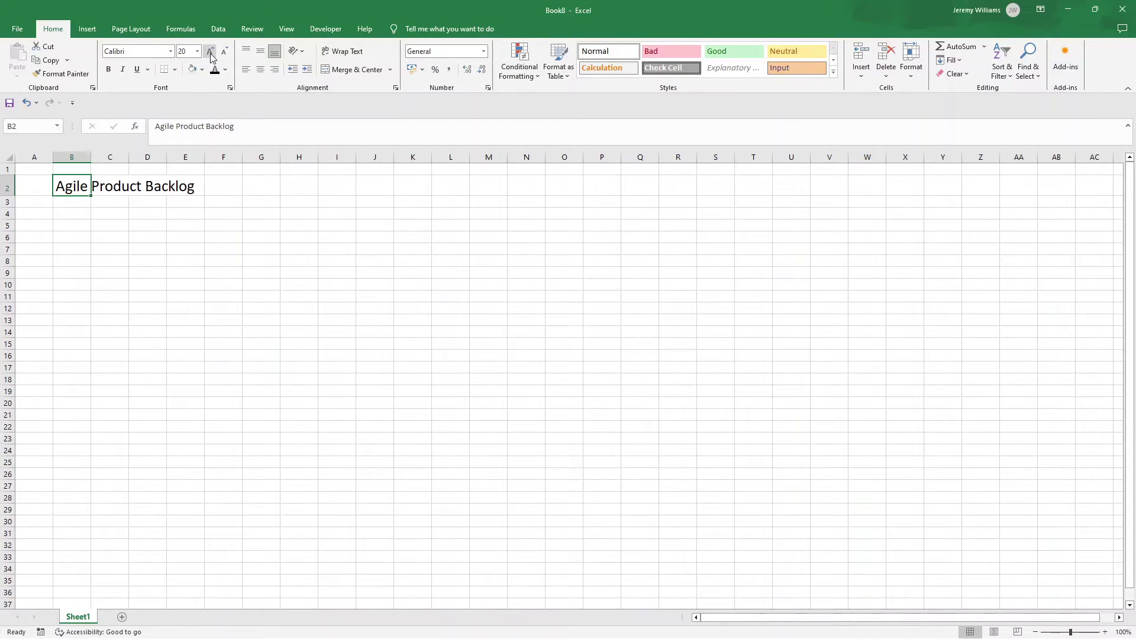
click(109, 69)
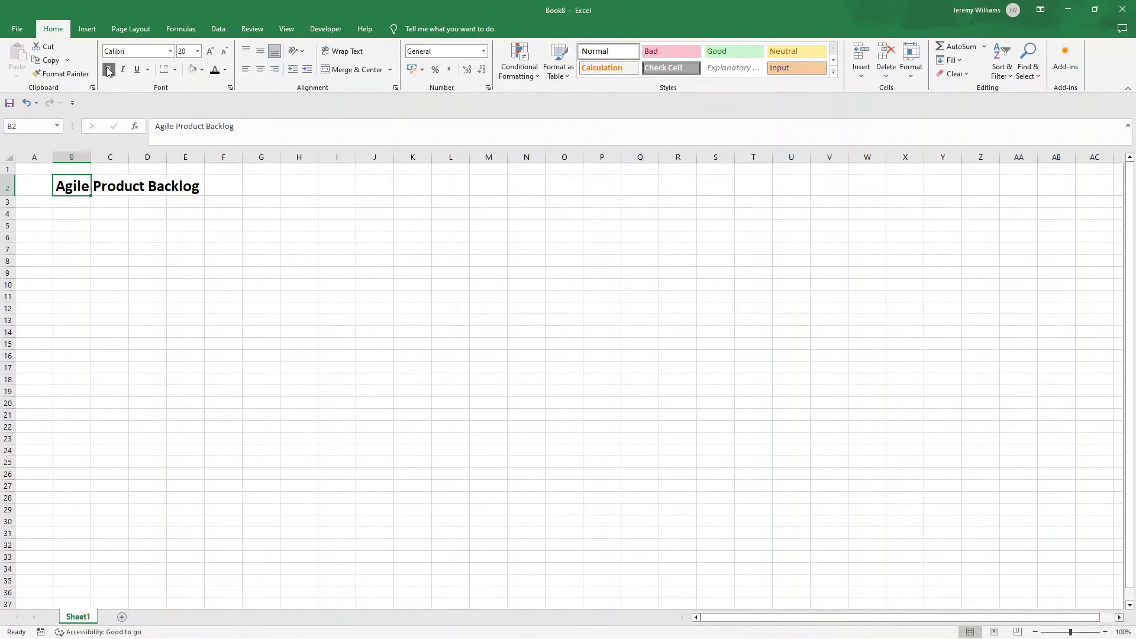
click(170, 52)
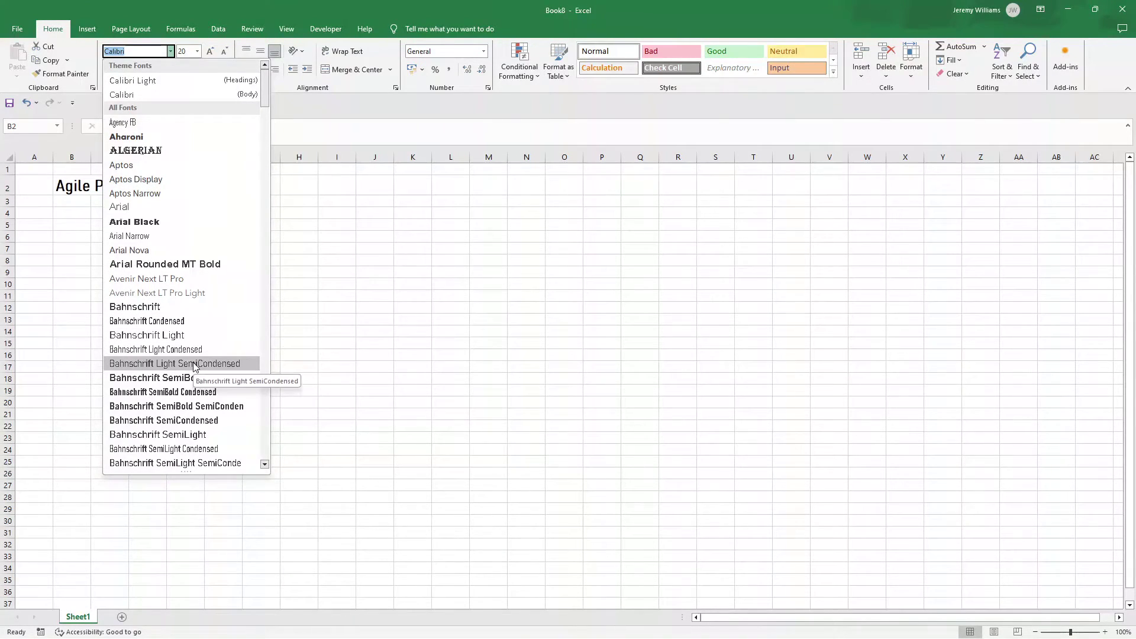
click(85, 145)
click(38, 170)
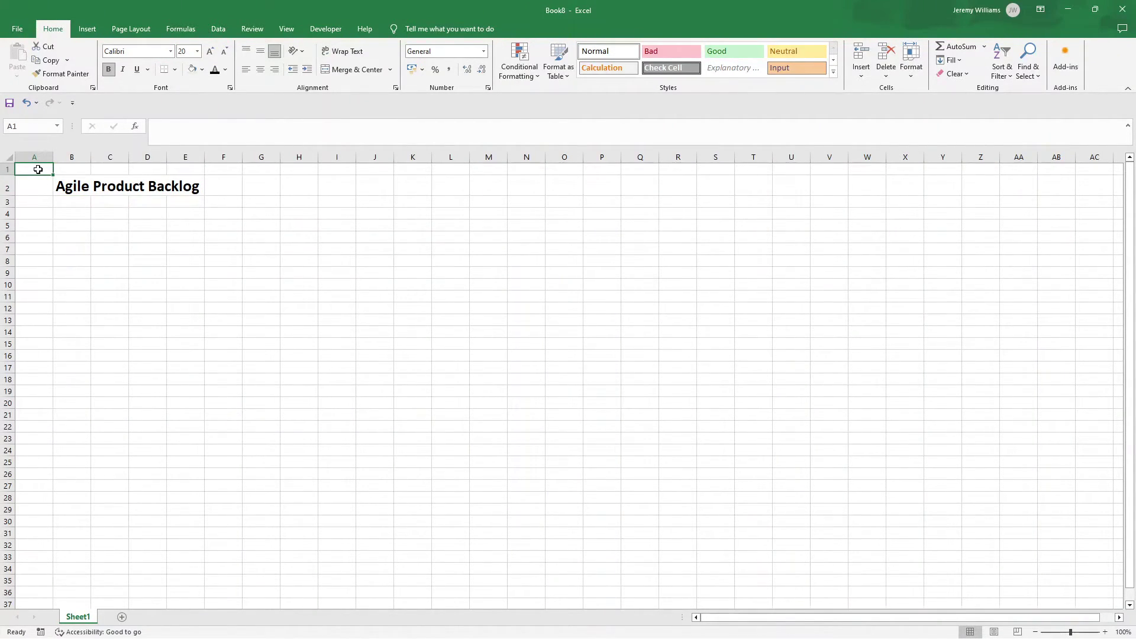
Fill A1:M2 with light green (Green, Accent 6, Lighter 80%).
drag(38, 169, 477, 184)
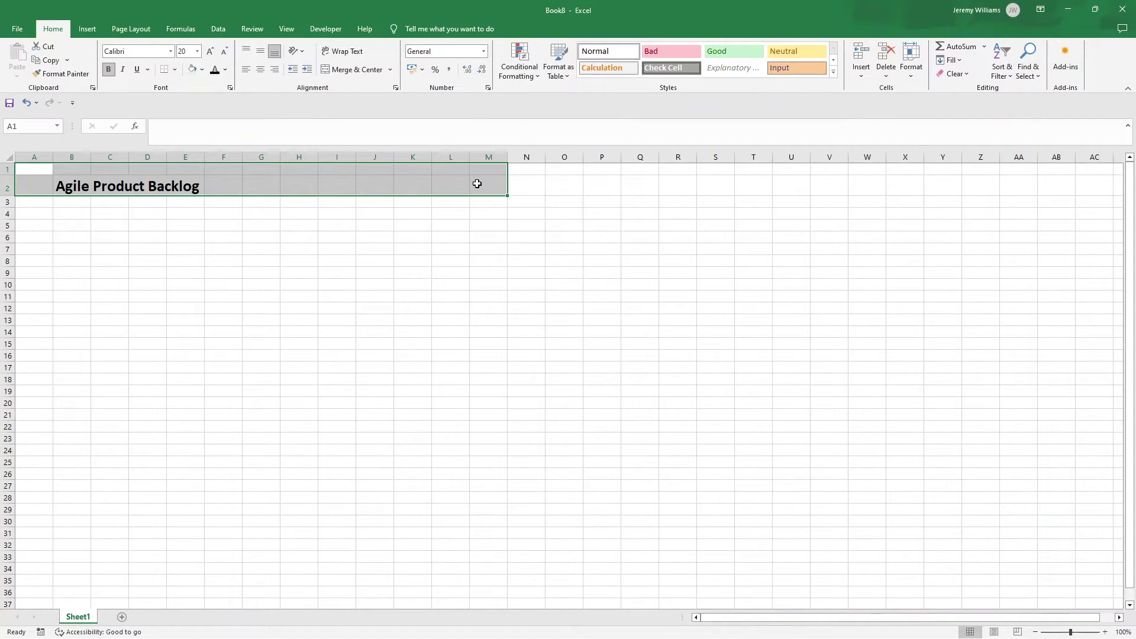
click(193, 69)
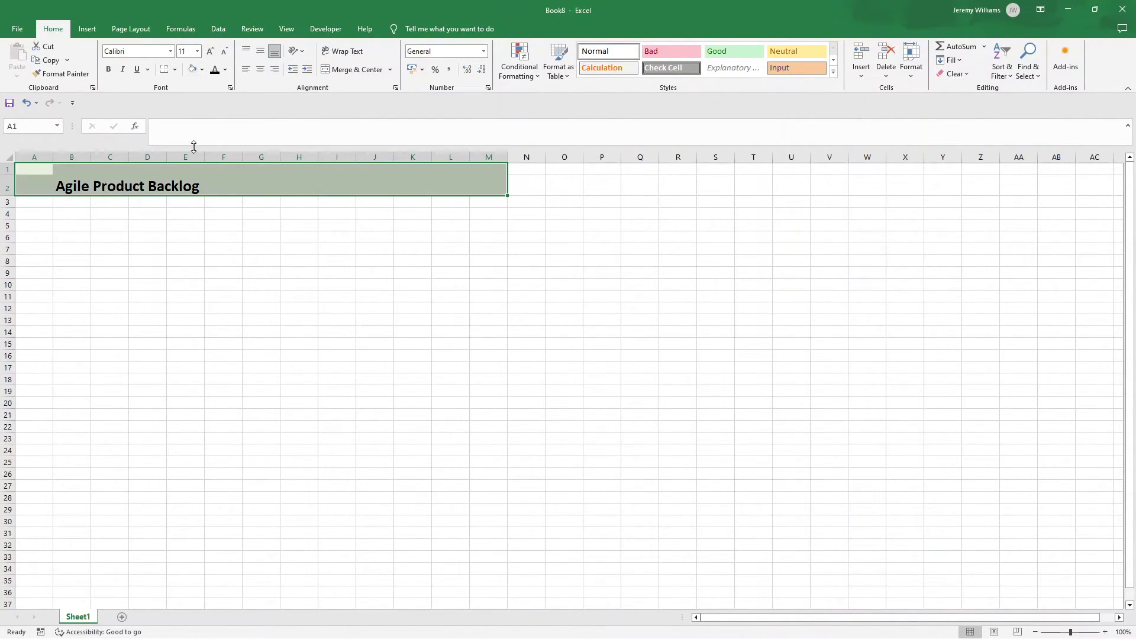
click(202, 70)
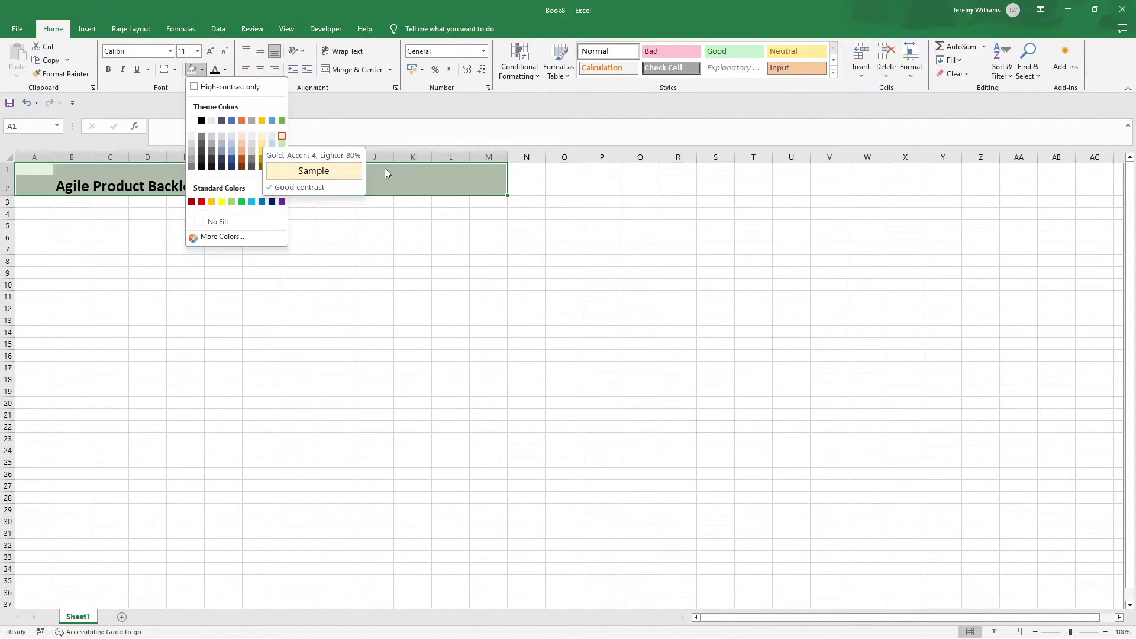
click(420, 179)
click(172, 188)
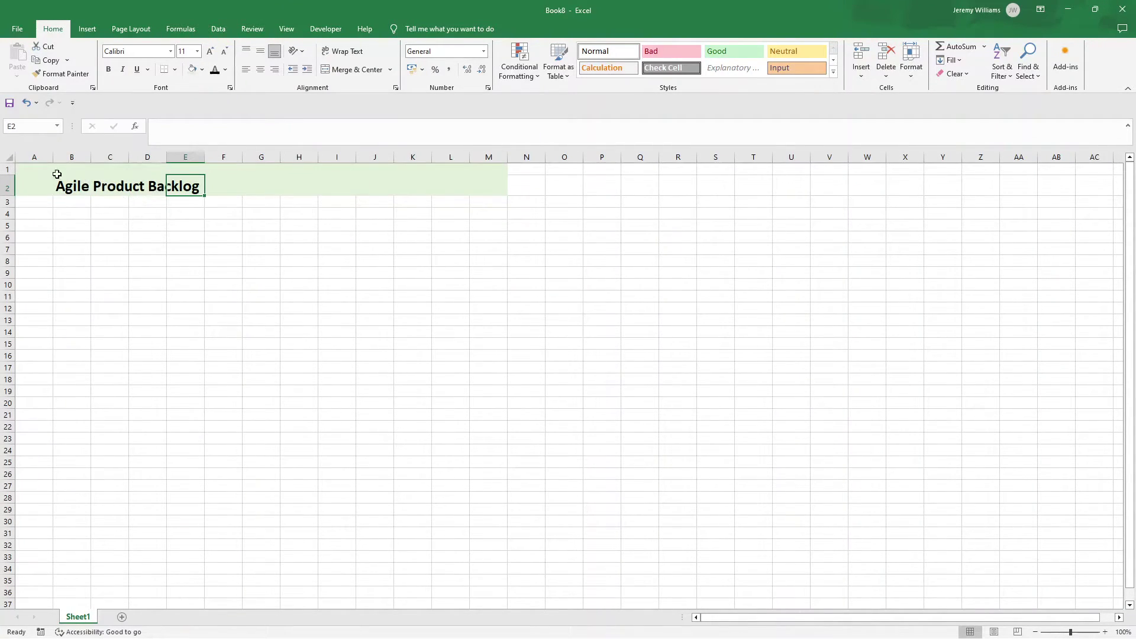
drag(57, 174, 491, 197)
click(78, 225)
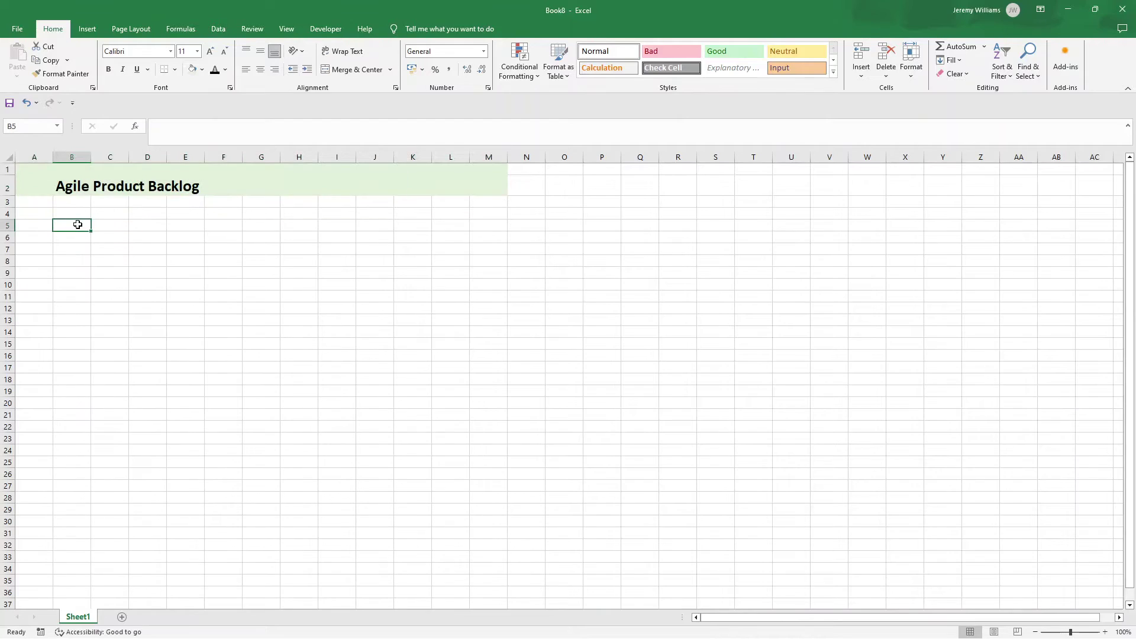
Enter the headings Task ID, Sprint/ Task and Task Description in B4:D4.
key(Up)
text(Task ID)
key(Return)
key(Up)
key(Right)
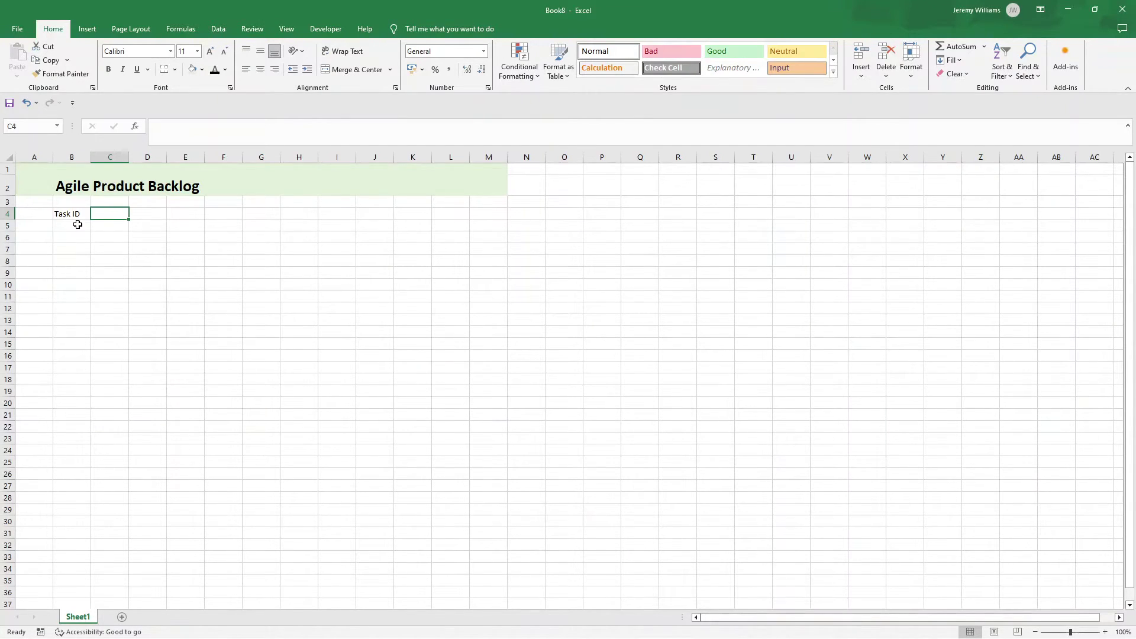
text(Sp)
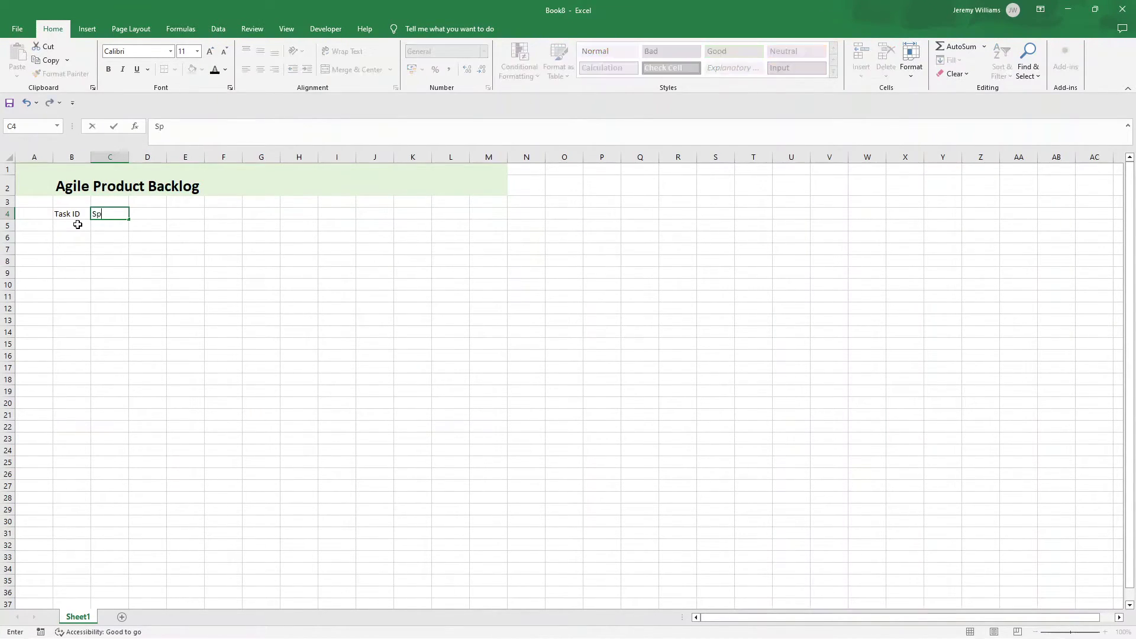
text(rint/ Task)
key(Tab)
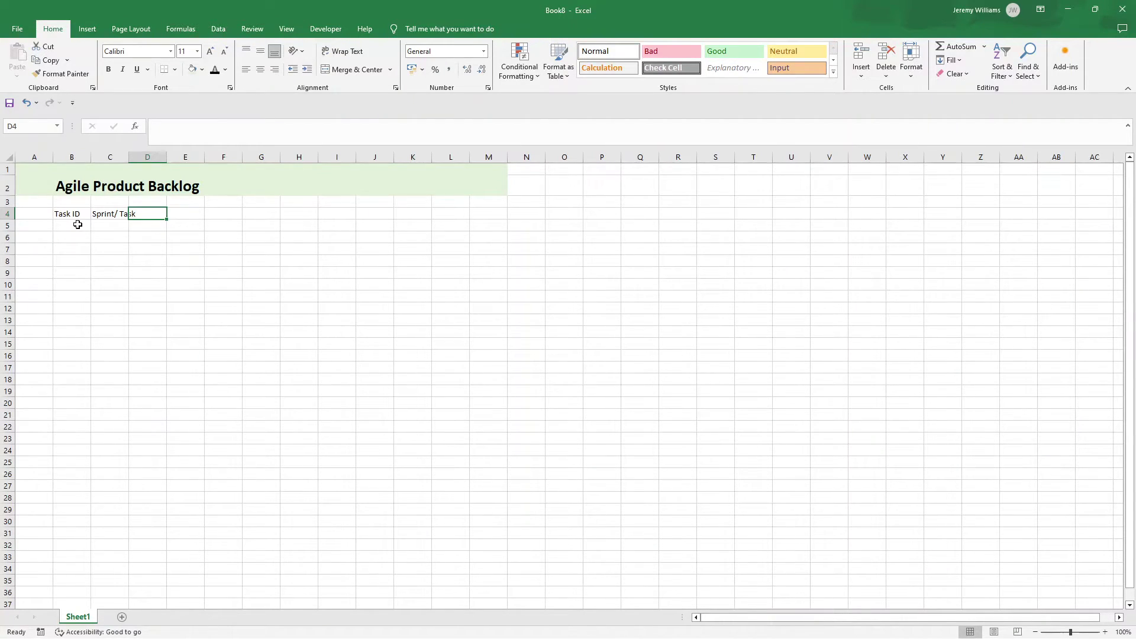
text(Task D)
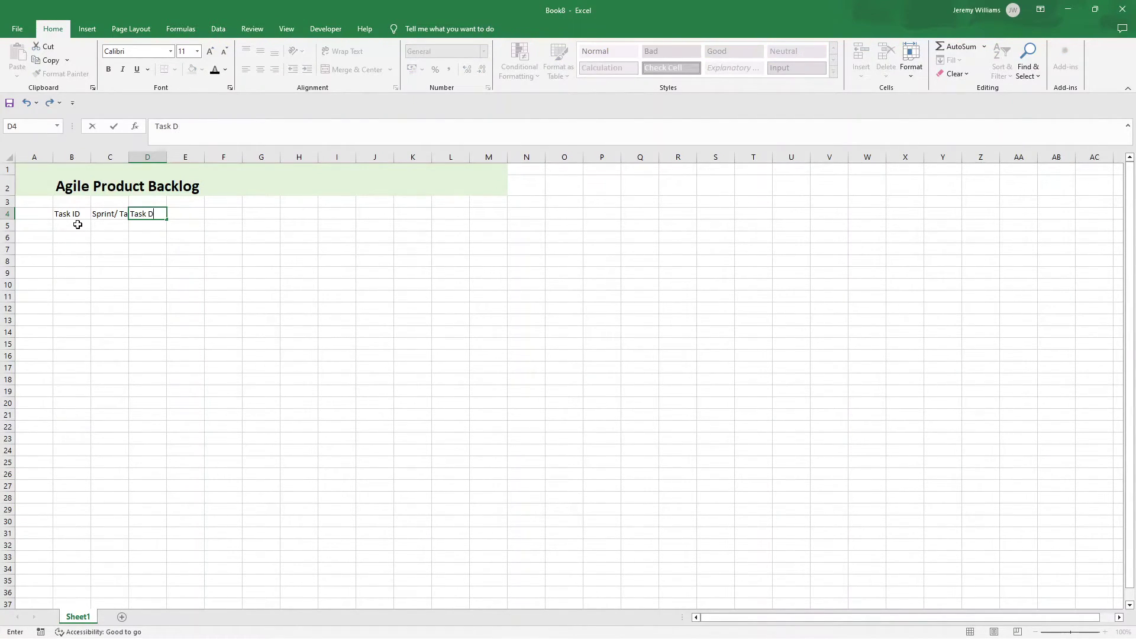
text(escription)
key(Return)
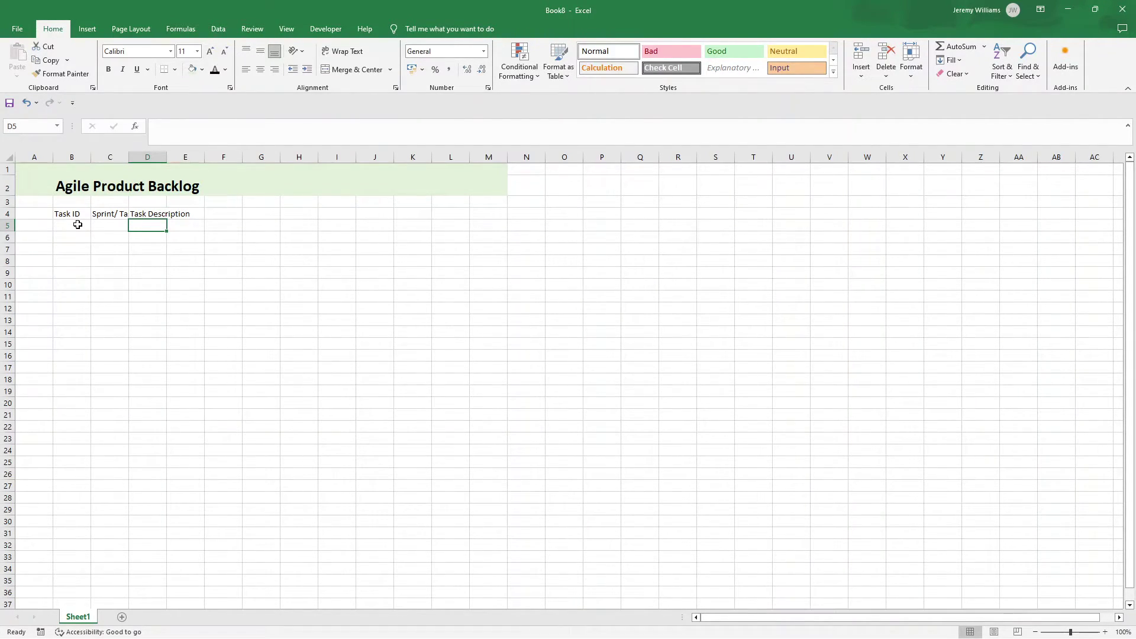
Enter the Assigned To heading in E4.
click(145, 214)
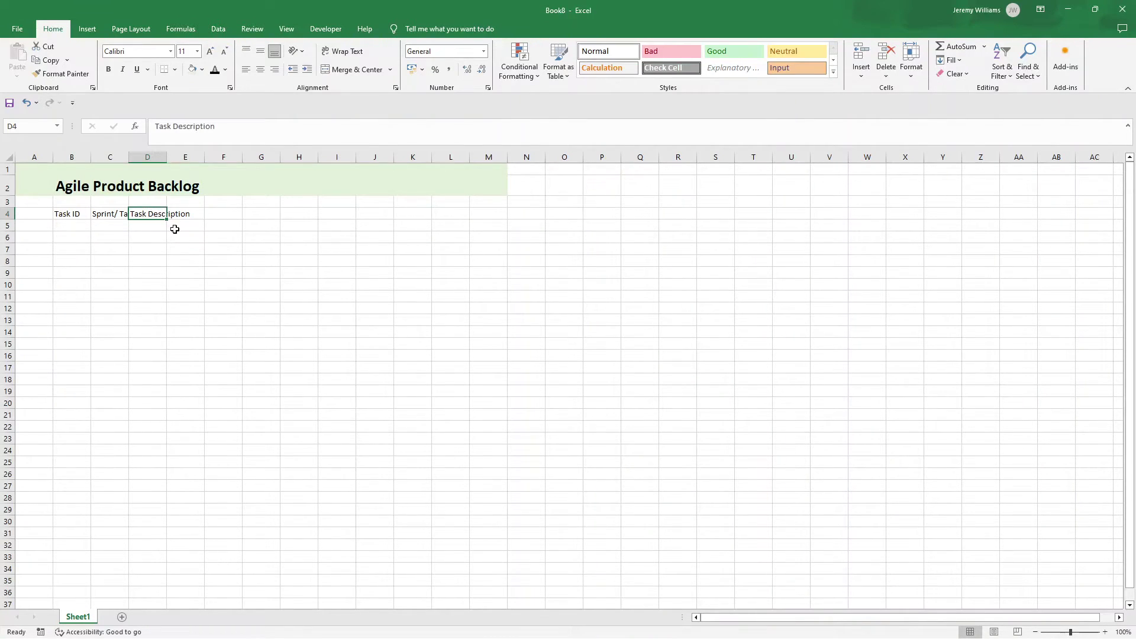
click(186, 215)
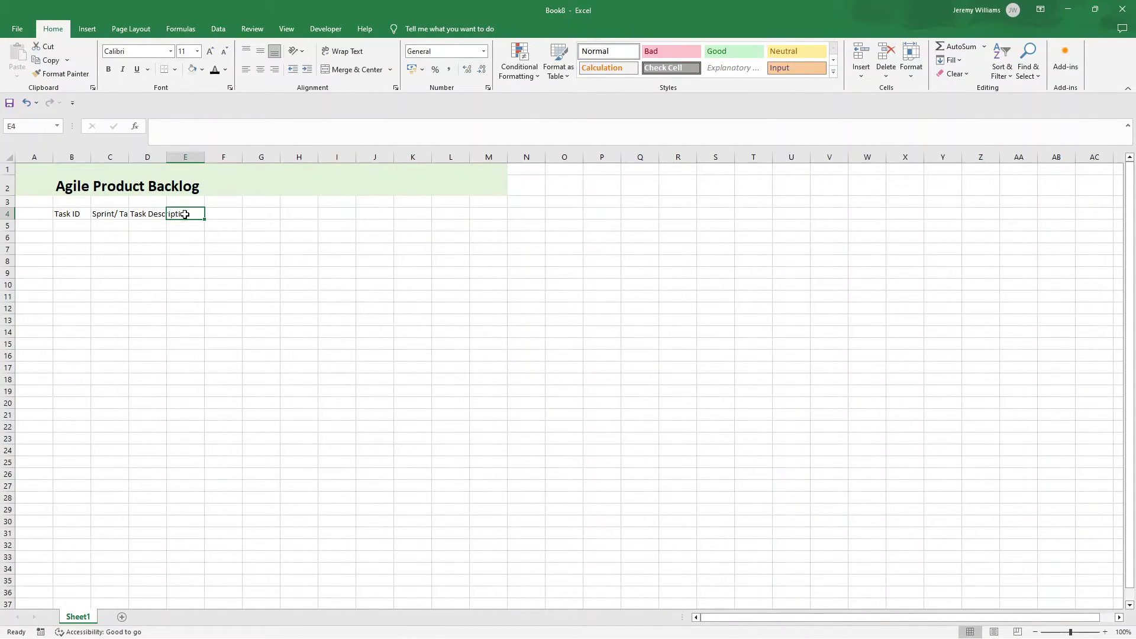
text(Assigned To)
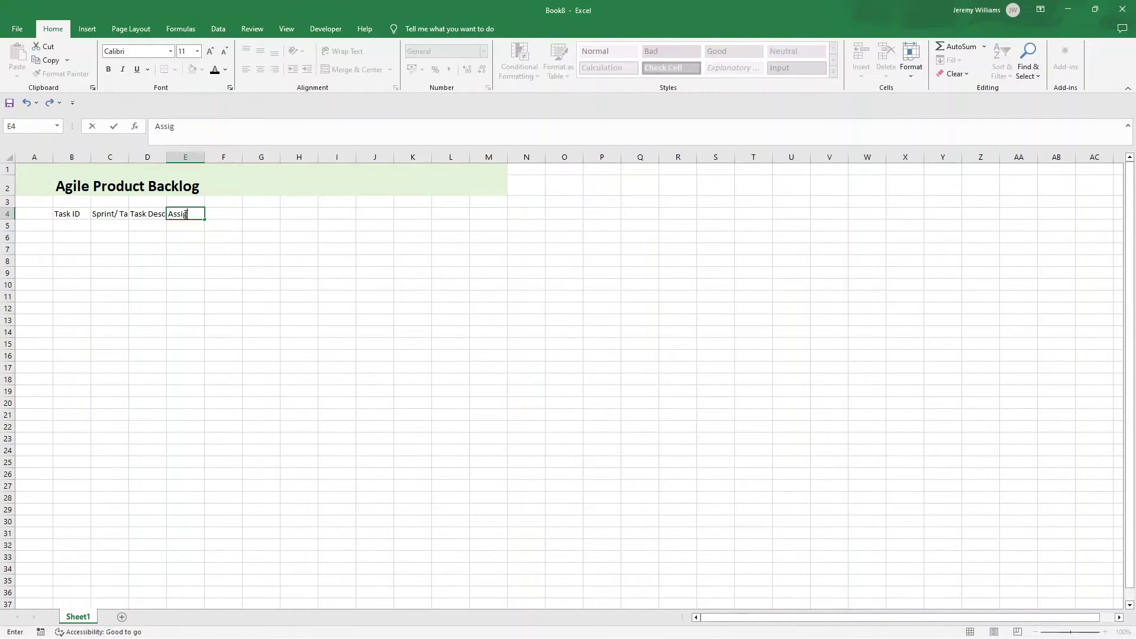
key(Return)
click(186, 215)
key(Right)
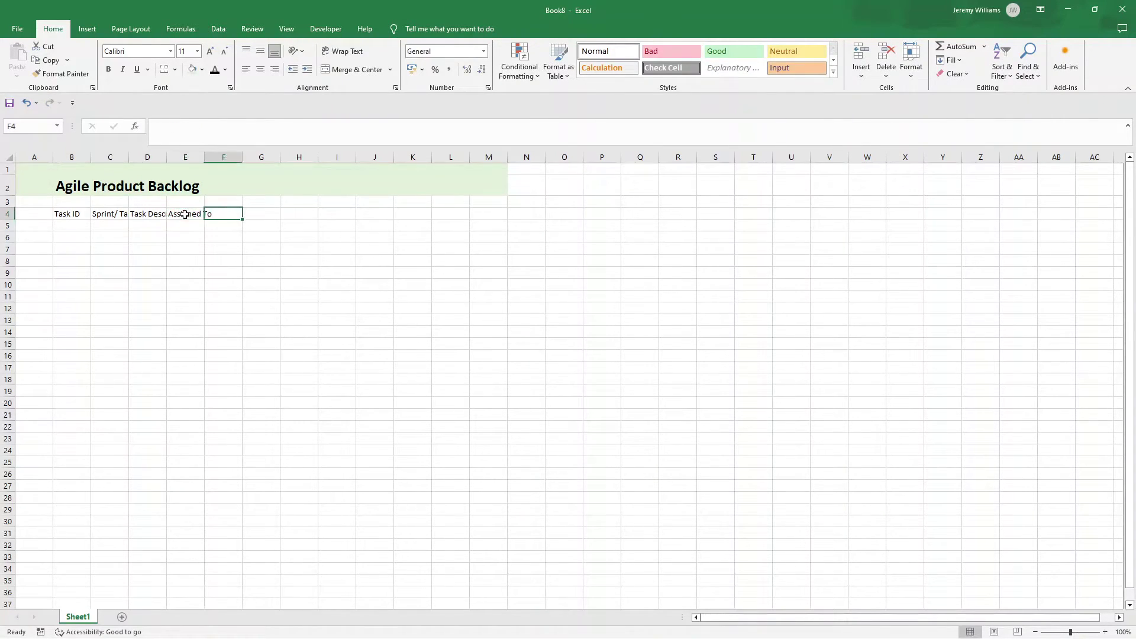
Add the Start Date and Finish Date headings in F4 and G4.
click(72, 214)
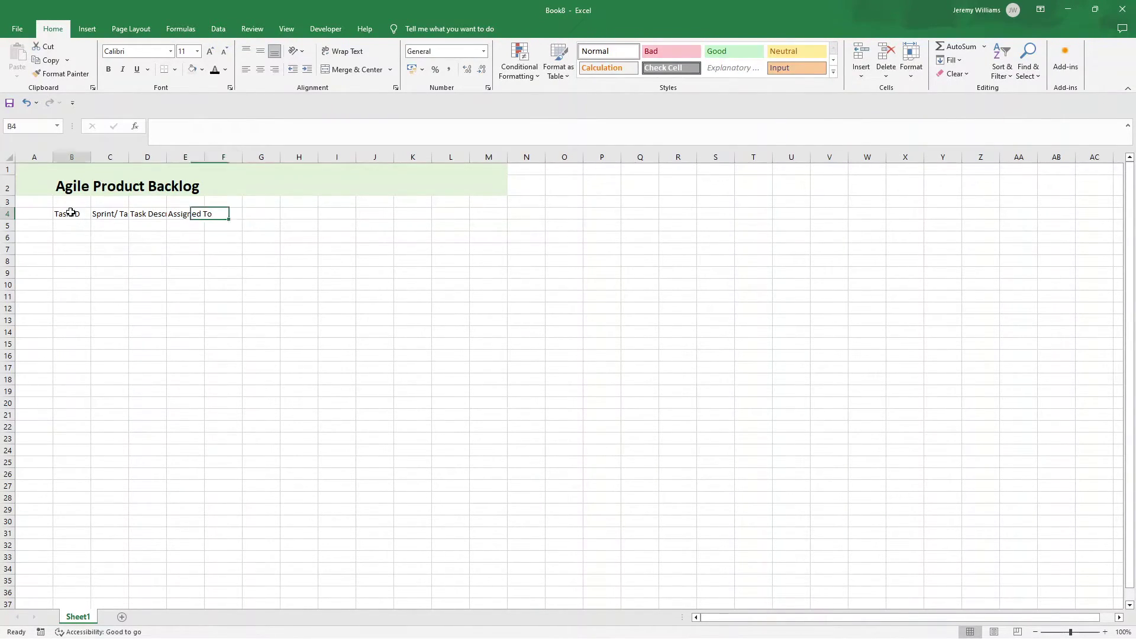
click(119, 213)
click(158, 214)
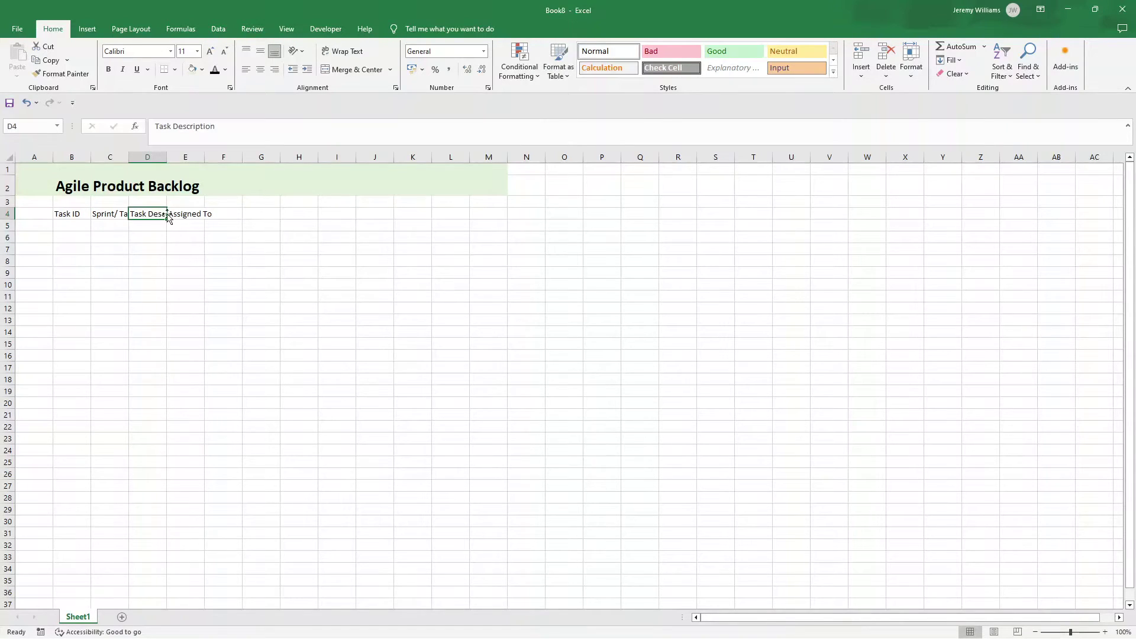
click(181, 214)
click(211, 215)
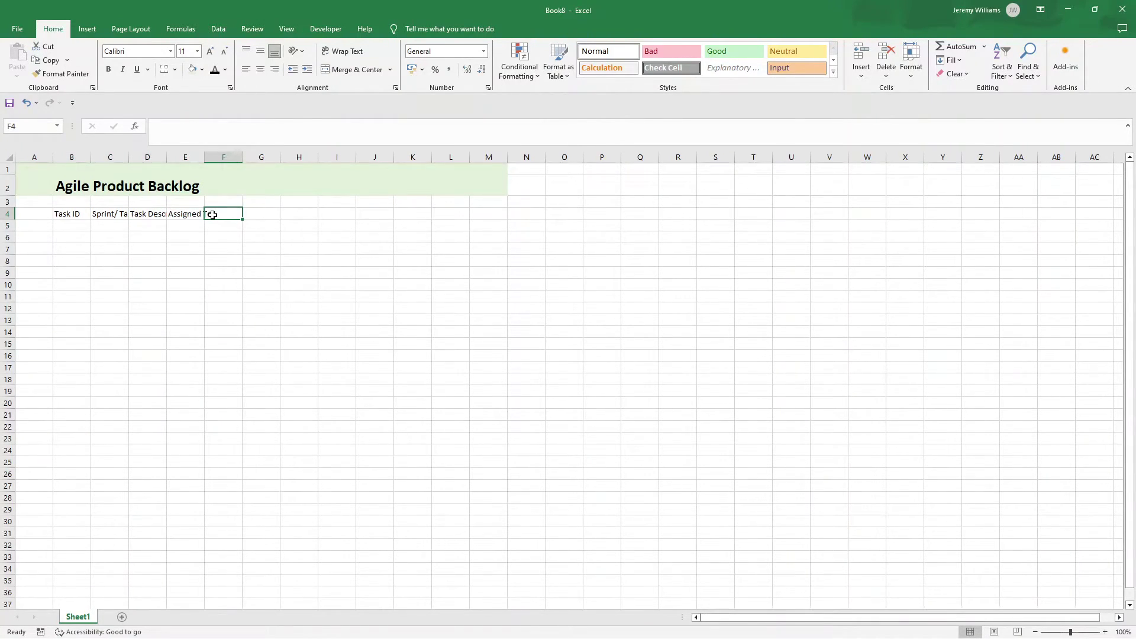
text(Start Date)
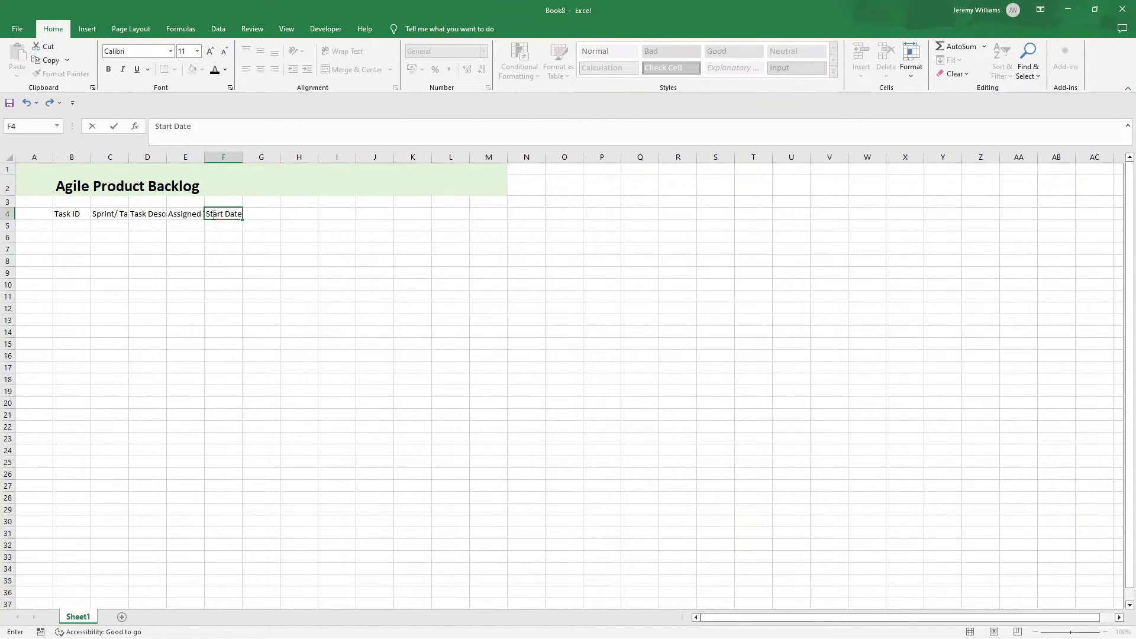
key(Tab)
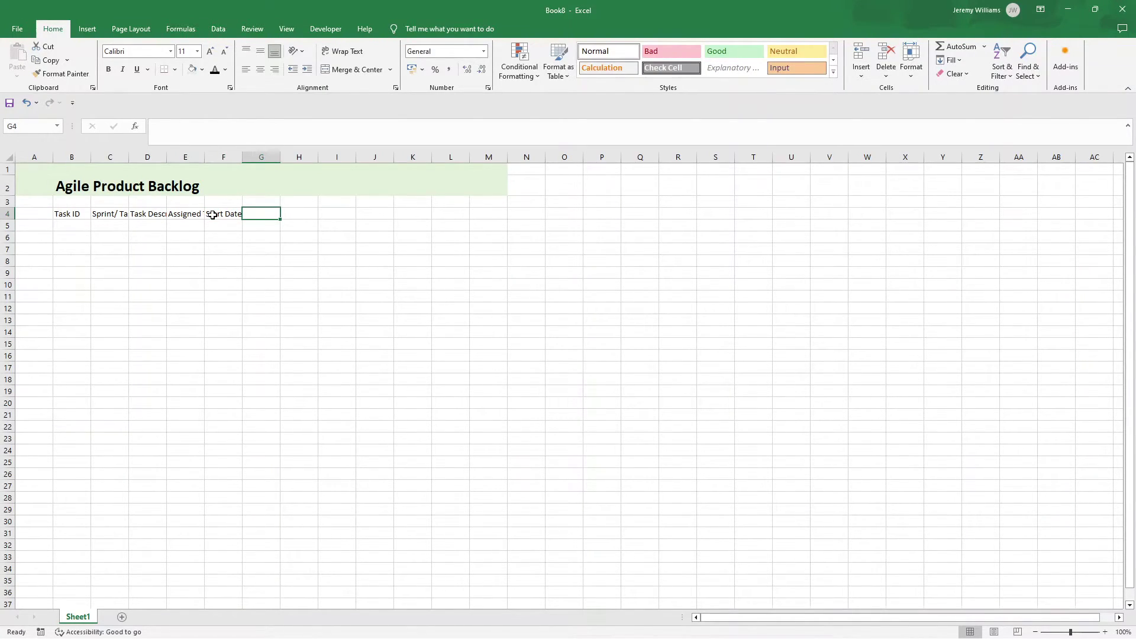
text(Finish Date)
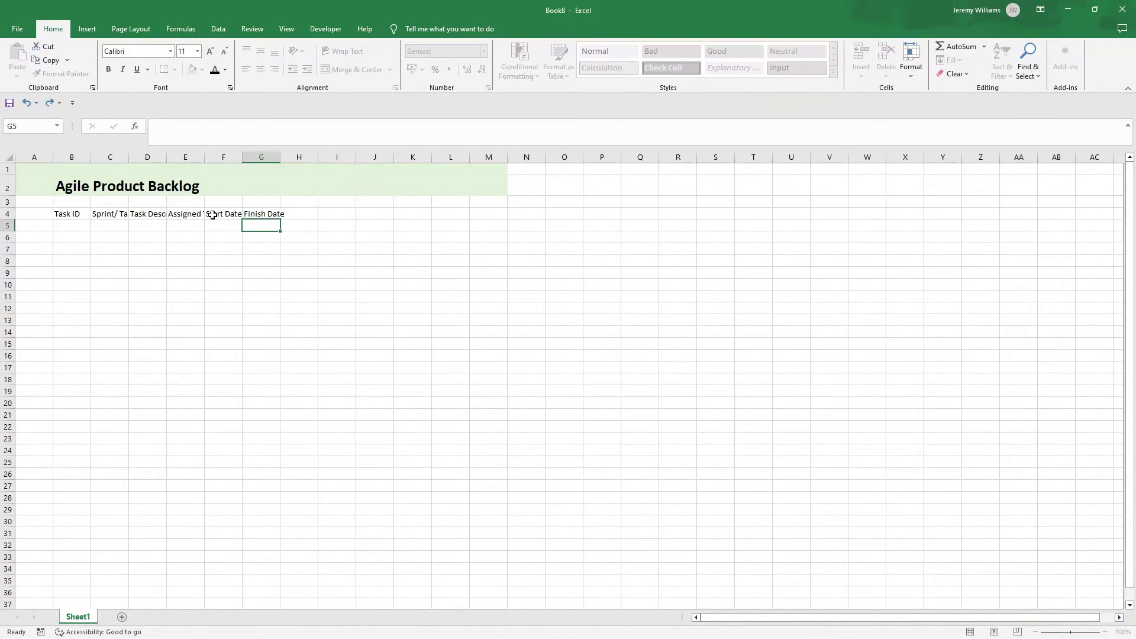
key(Tab)
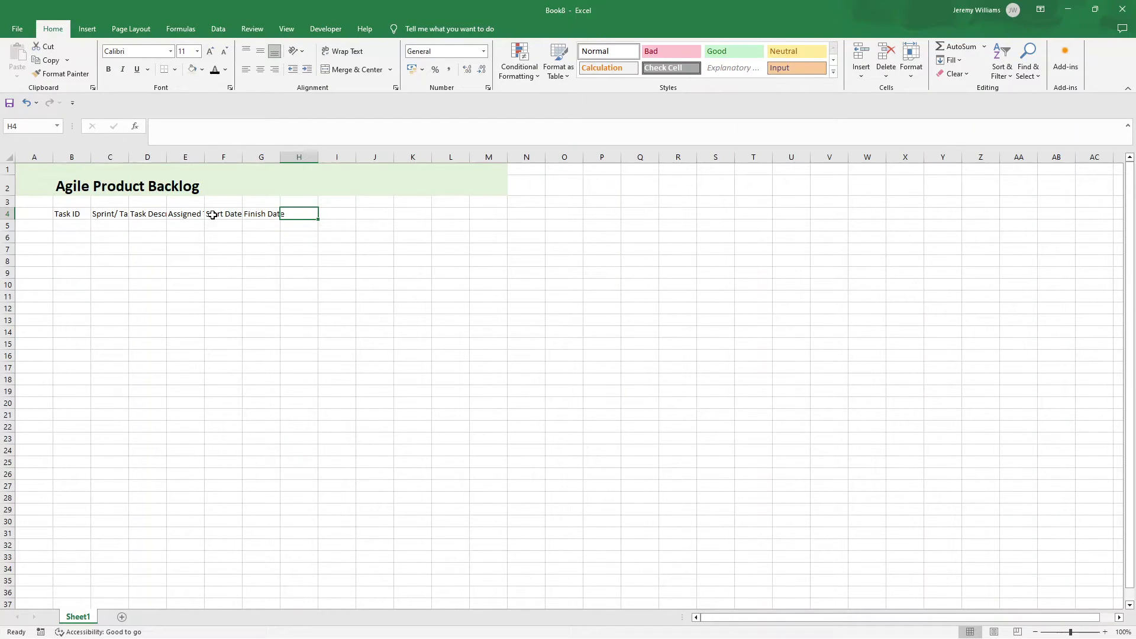
Enter the Story and Sprint Ready headings in H4 and I4.
text(Story)
key(Return)
key(Up)
key(Tab)
key(Left)
key(Right)
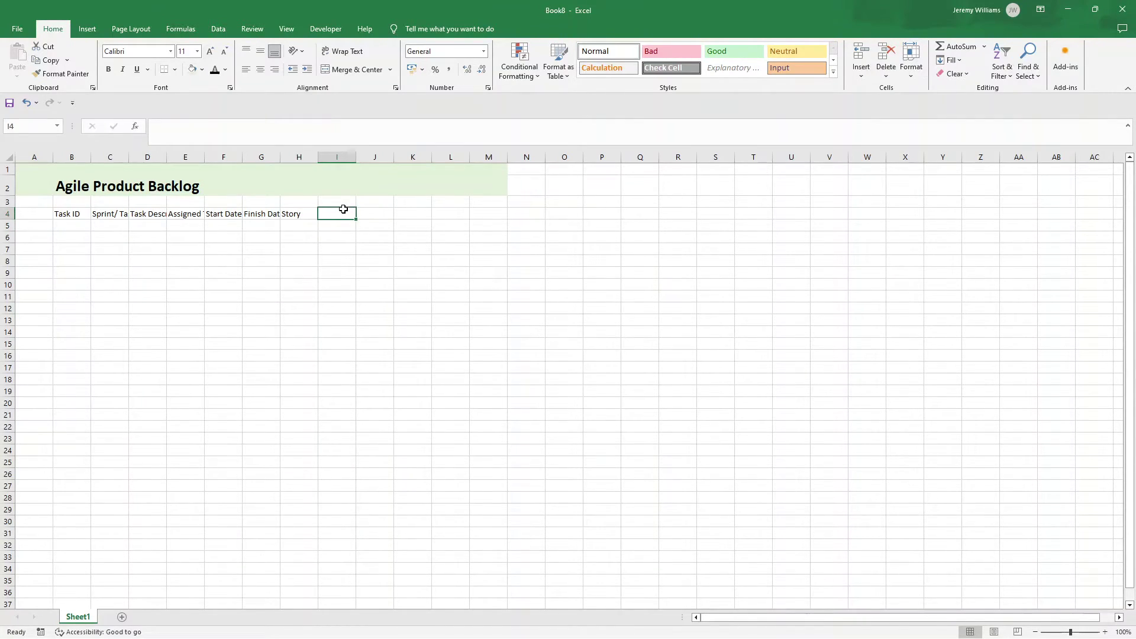
text(Sprin)
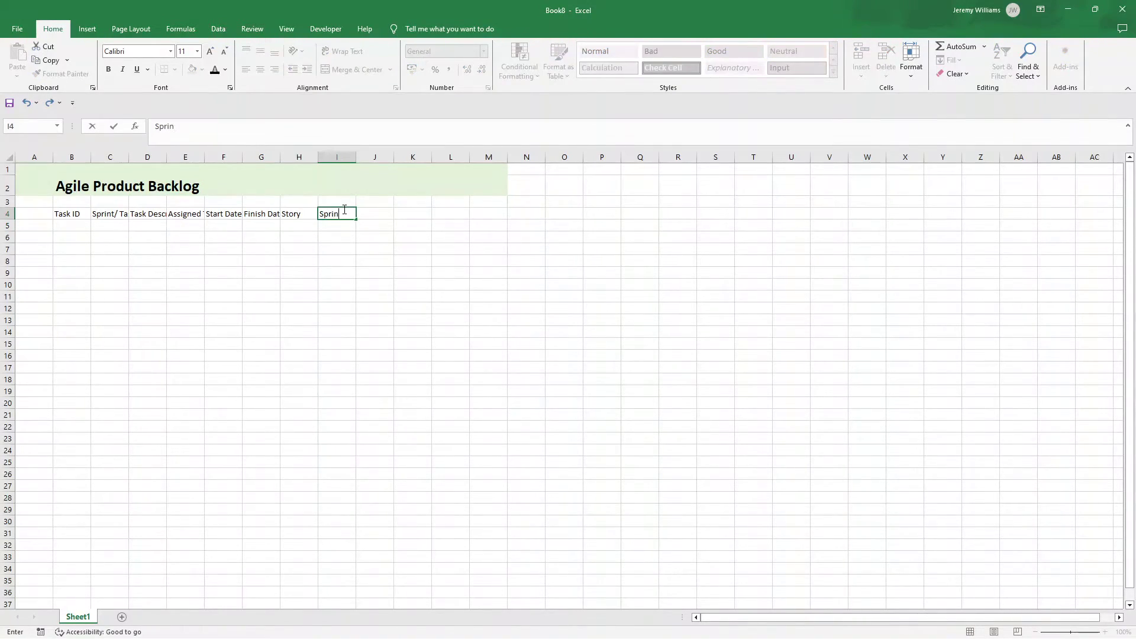
text(t Ready)
key(Tab)
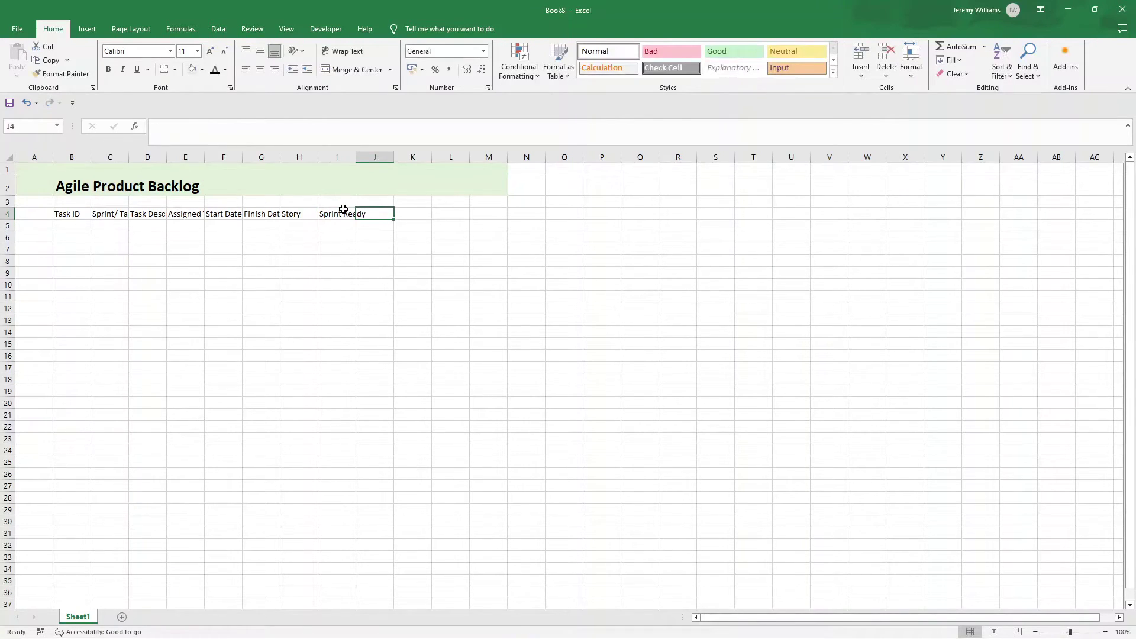
Add the Priority, Status and Story Points headings in J4:L4.
text(Priority)
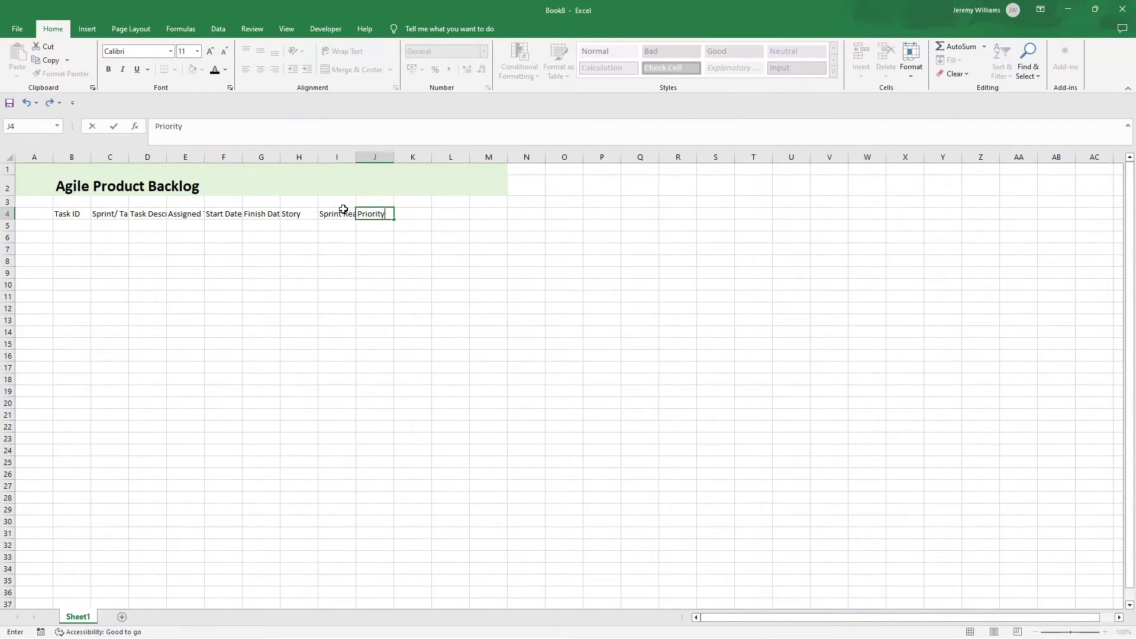
key(Tab)
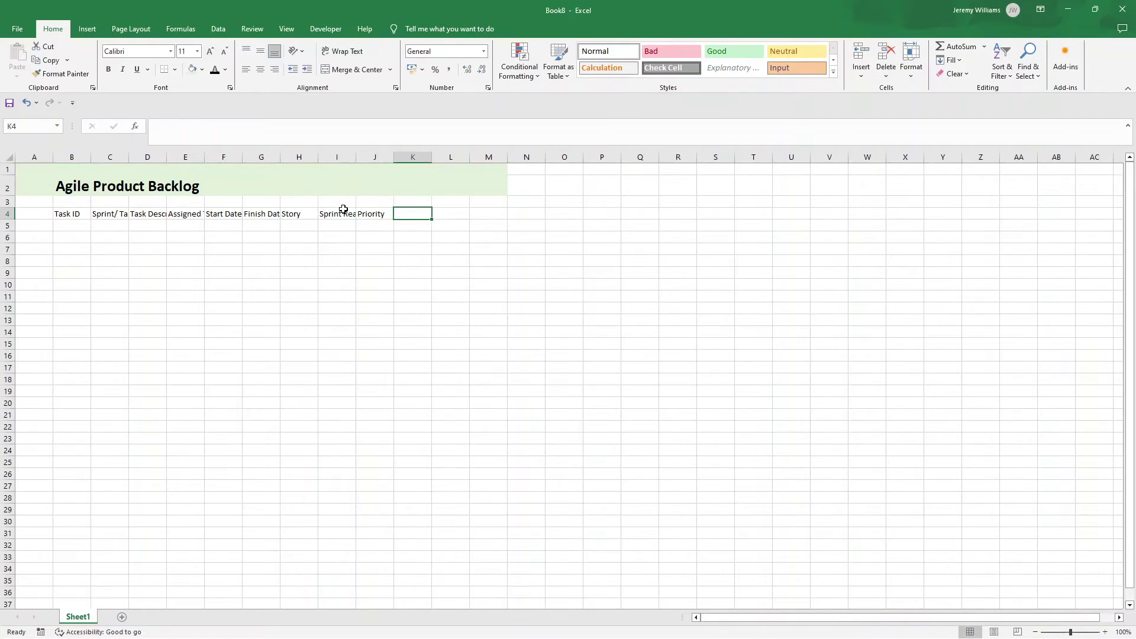
text(Status)
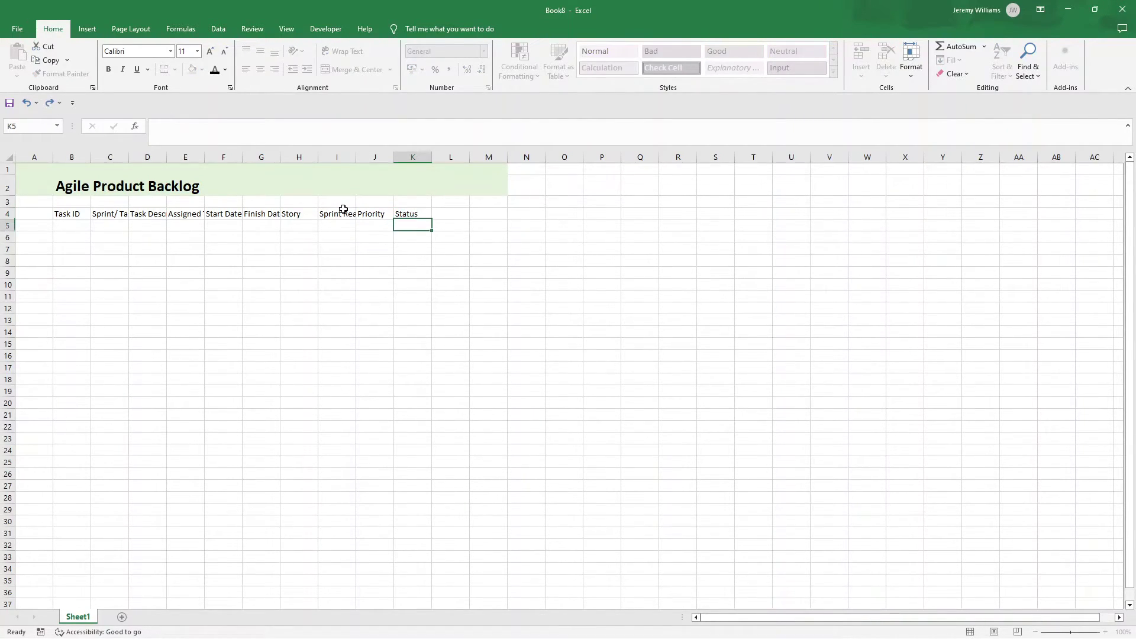
key(Tab)
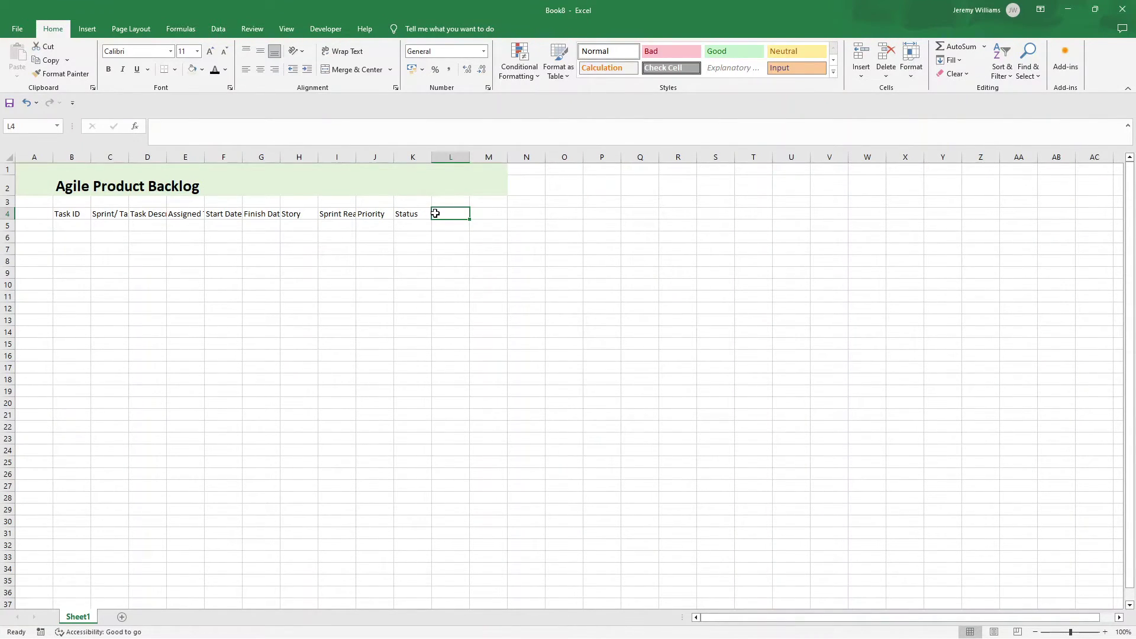
text(Story Points)
key(Return)
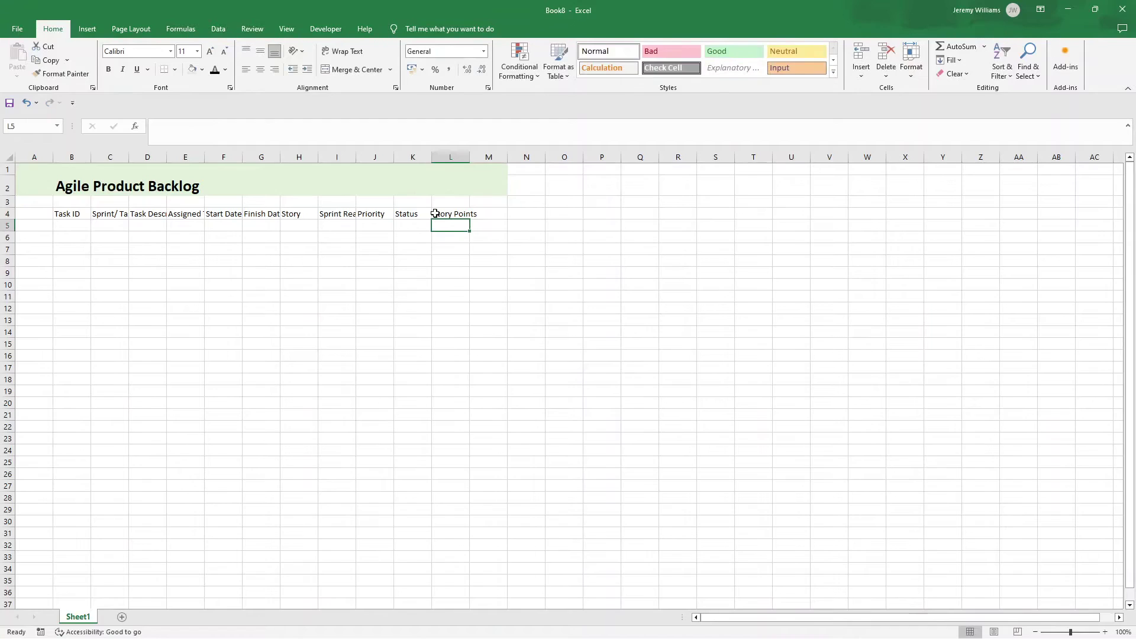
key(Up)
key(Right)
Enter Assigned To Sprint as the final heading in M4, fixing a typo.
text(Assi)
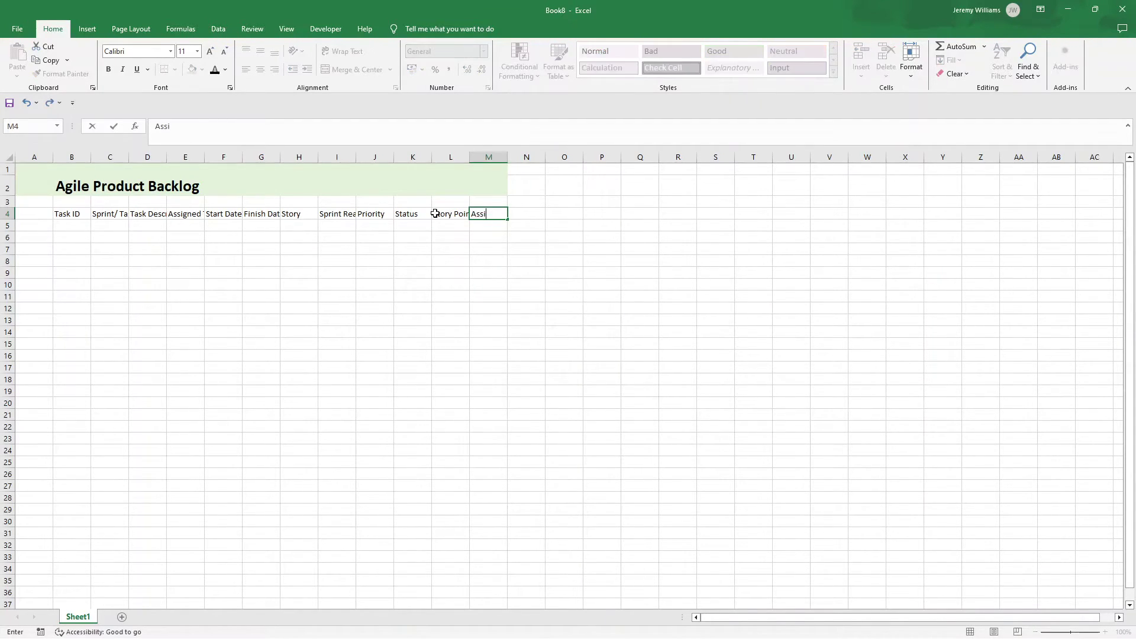
text(gned To Sta)
key(BackSpace)
text(print)
key(Return)
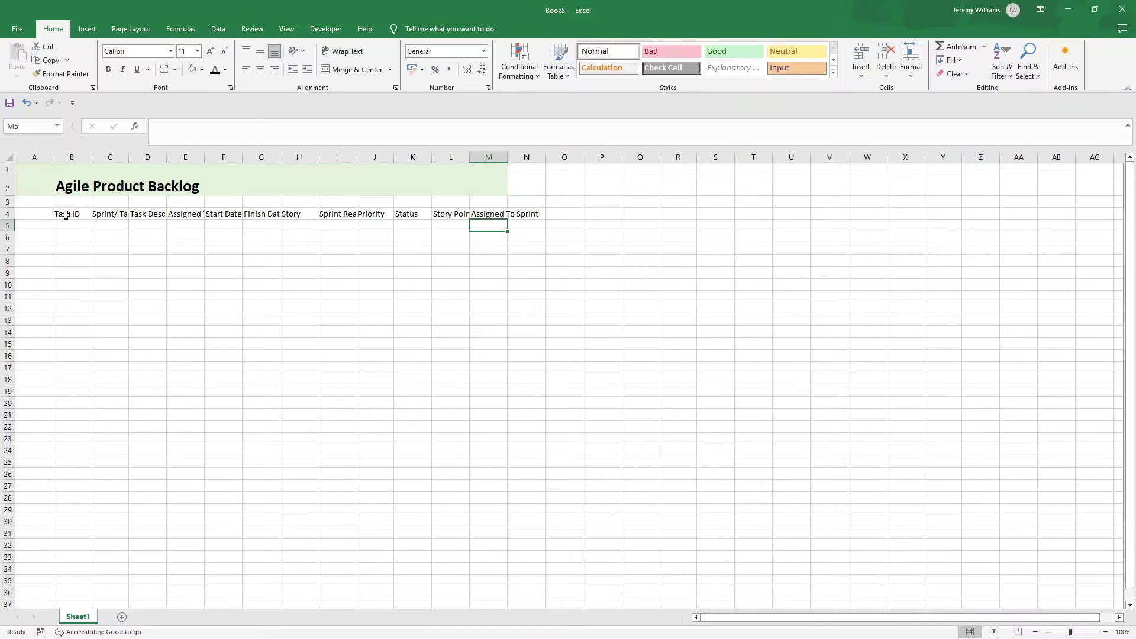
drag(65, 215, 533, 370)
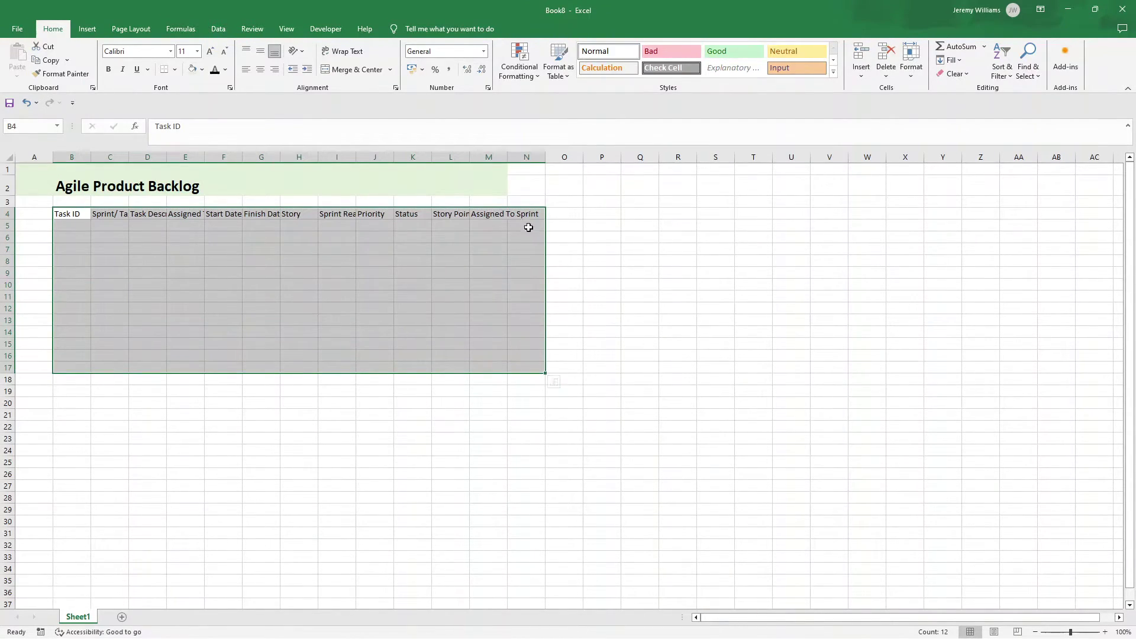
Convert B4:M20 into a table with row 4 as its headers.
click(523, 214)
click(489, 215)
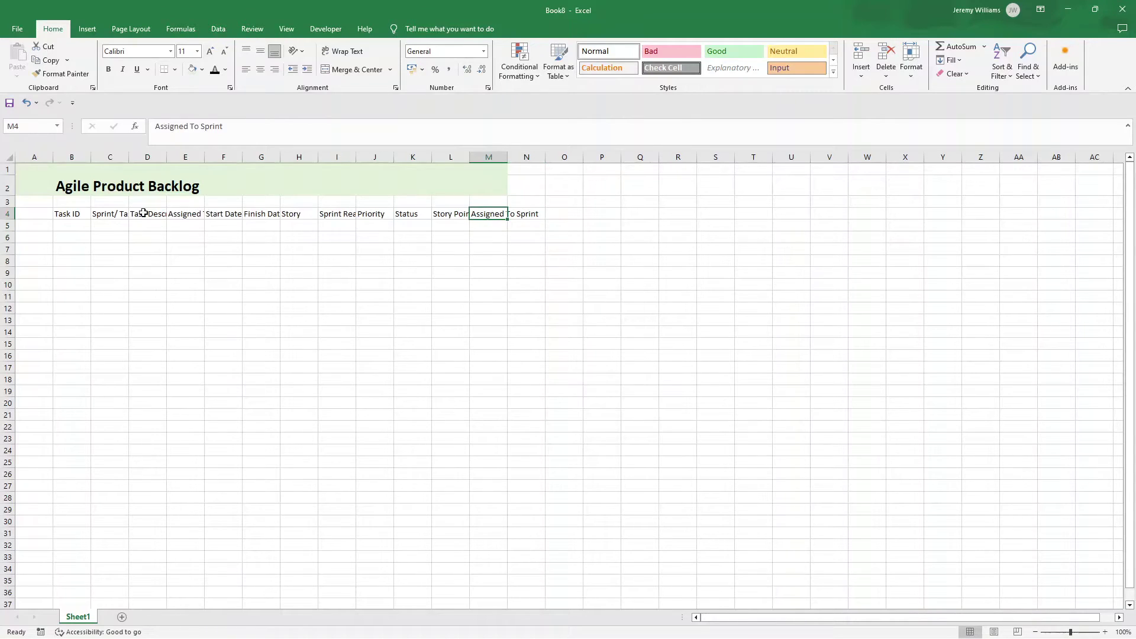
drag(82, 214, 499, 398)
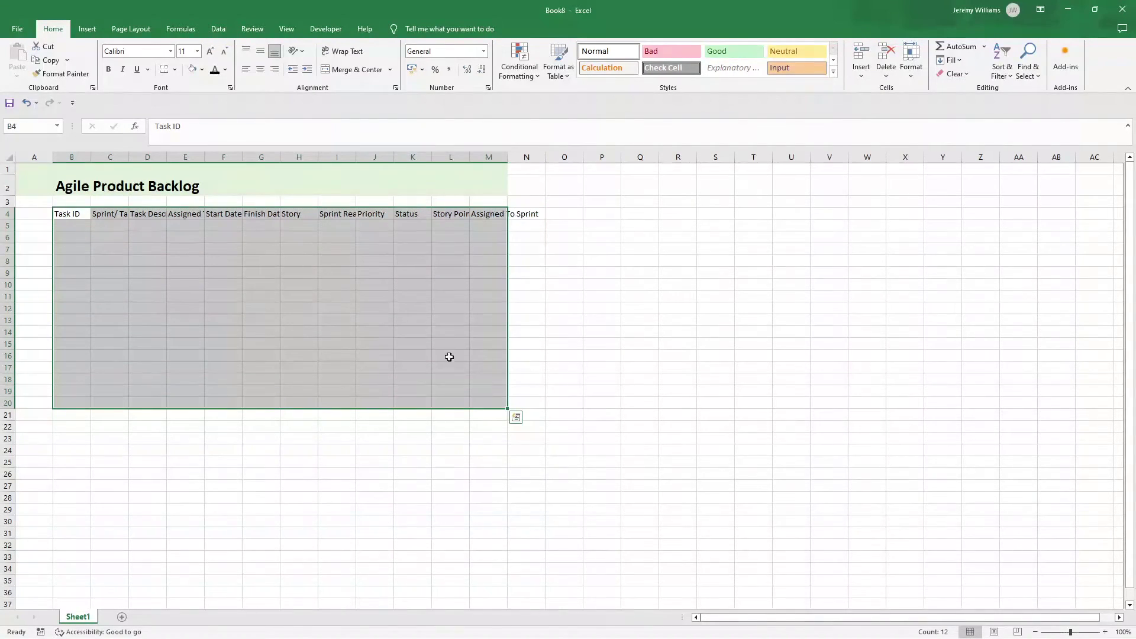
click(87, 31)
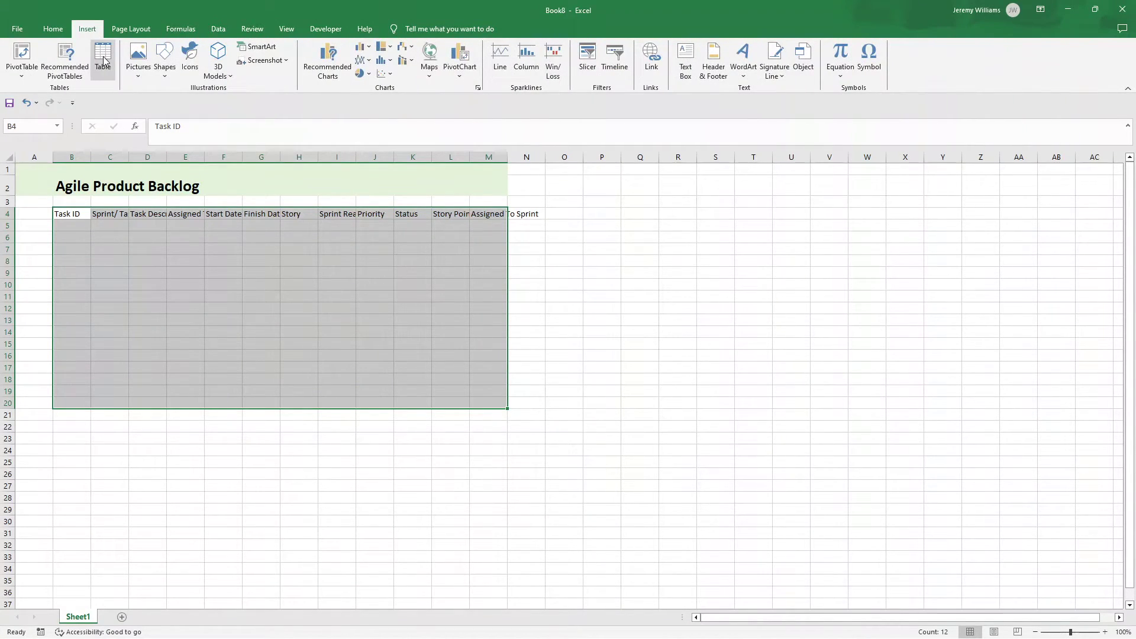
click(101, 52)
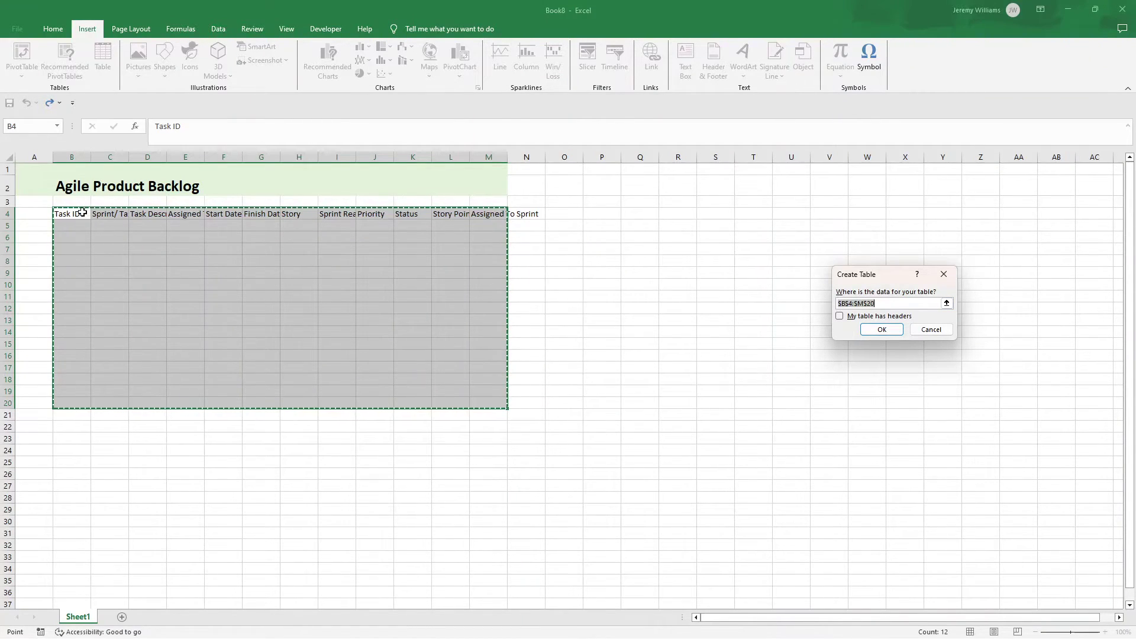
click(860, 317)
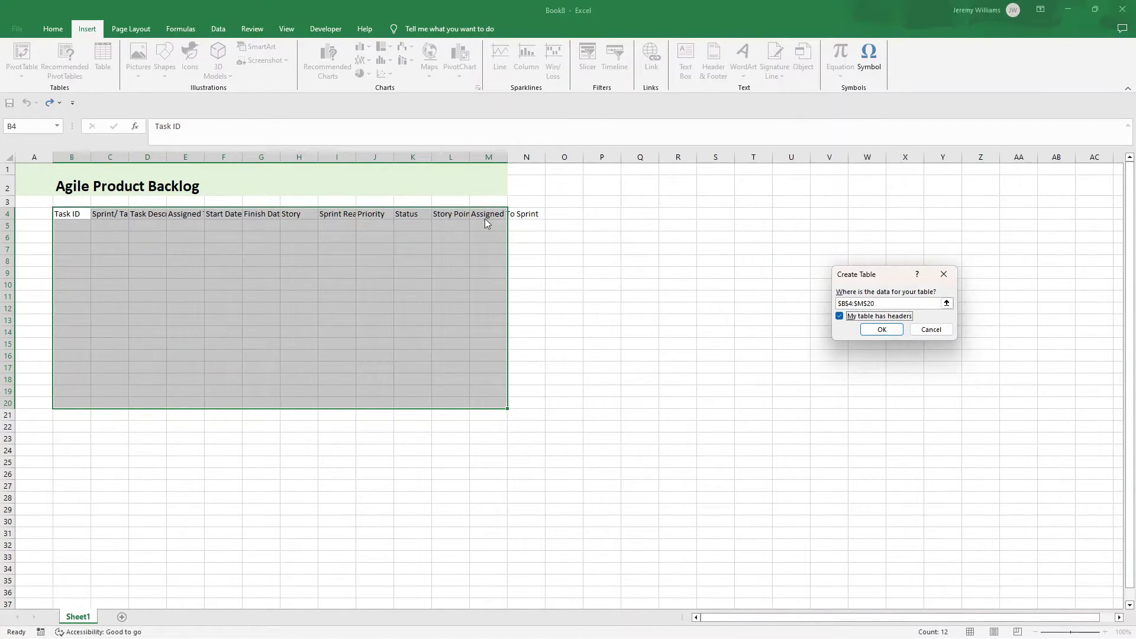
click(885, 329)
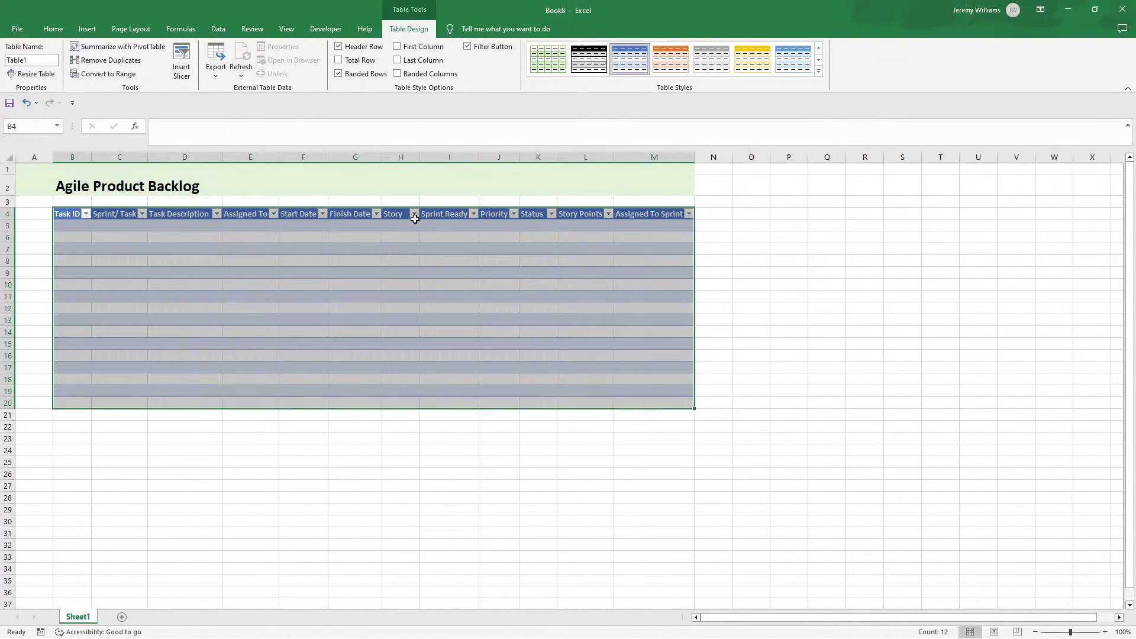
Rename the table from Table1 to Backlog.
click(854, 310)
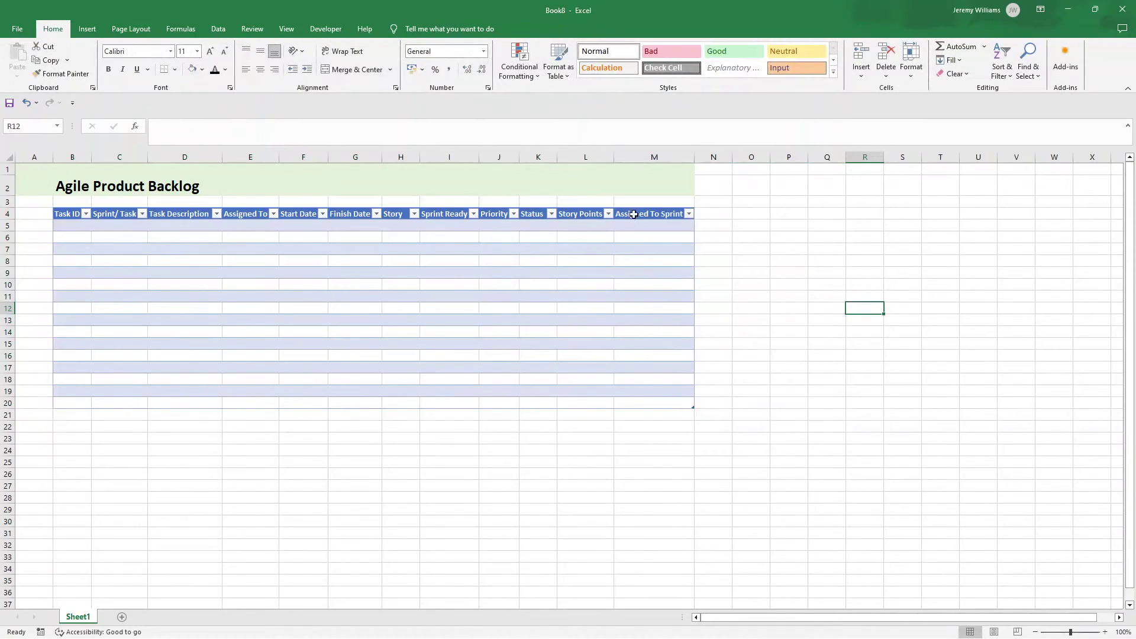
click(535, 283)
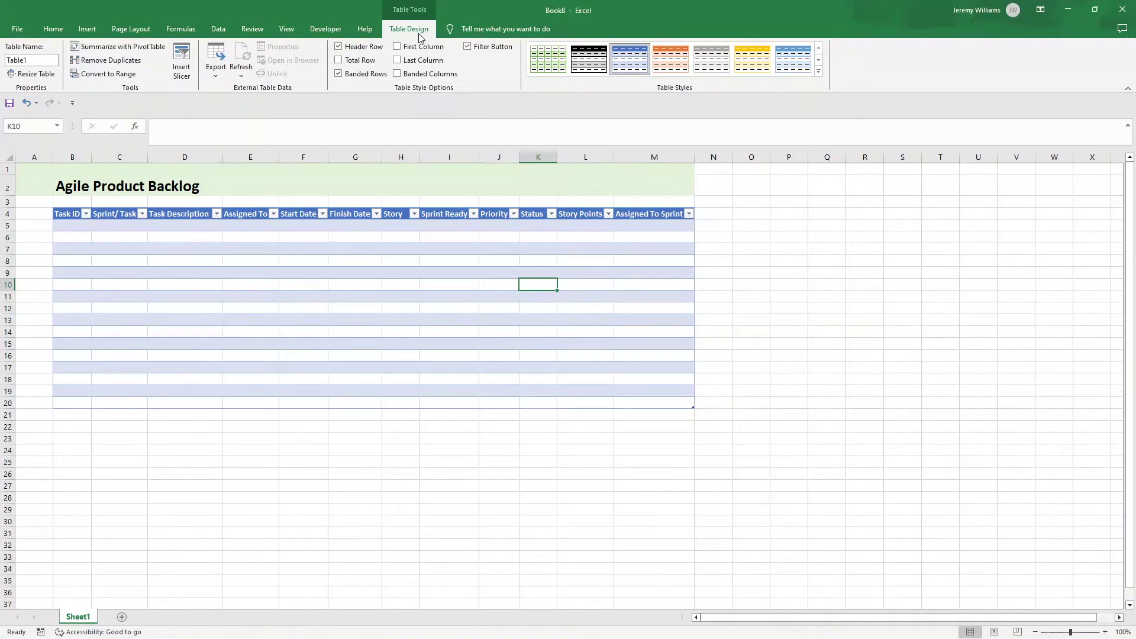
click(34, 60)
text(Backlog)
key(Return)
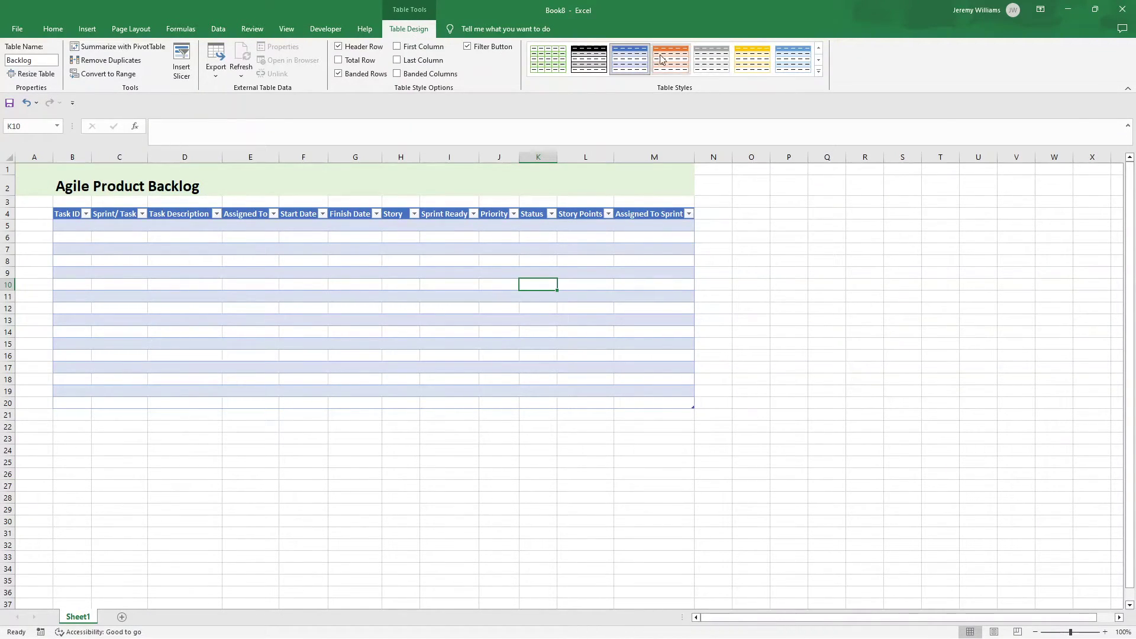
click(819, 71)
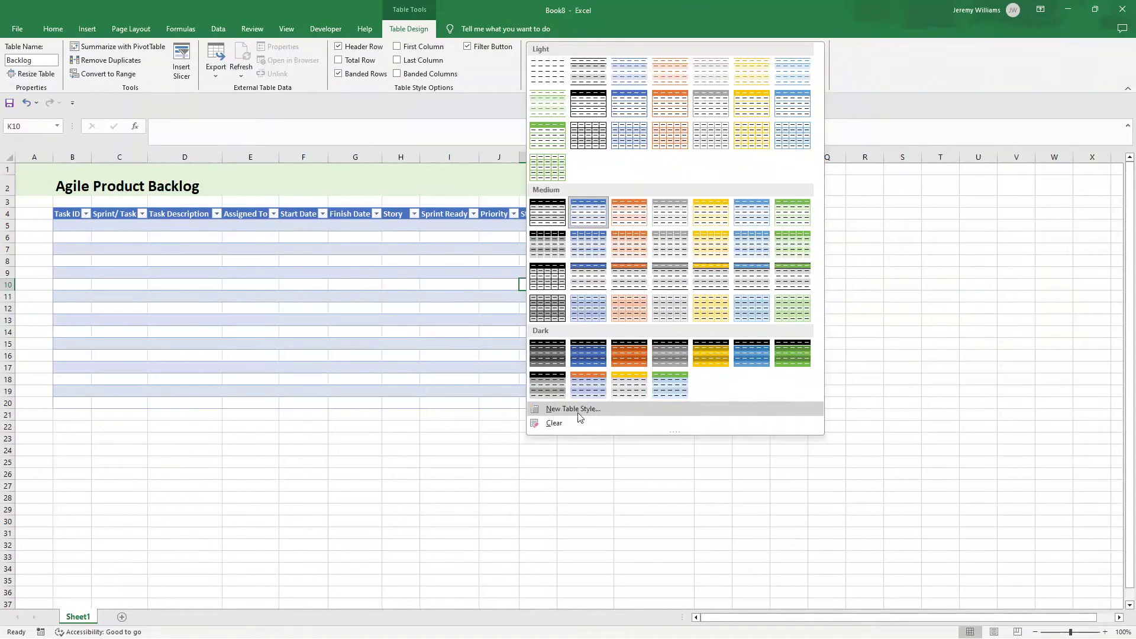
Begin a custom table style, then cancel it without saving.
click(573, 409)
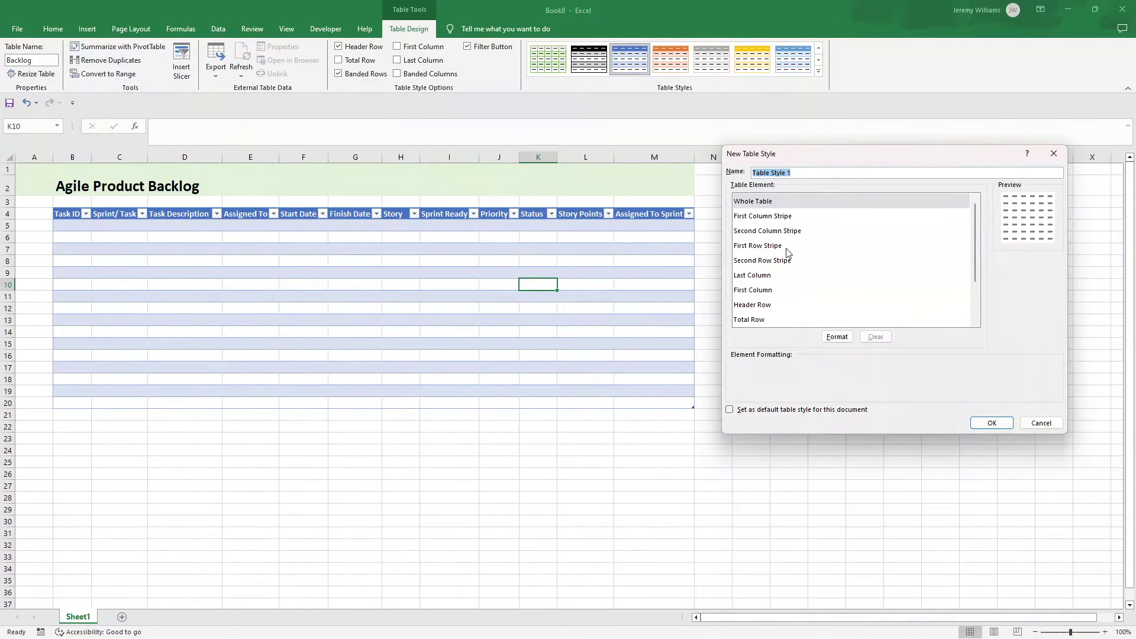
click(837, 336)
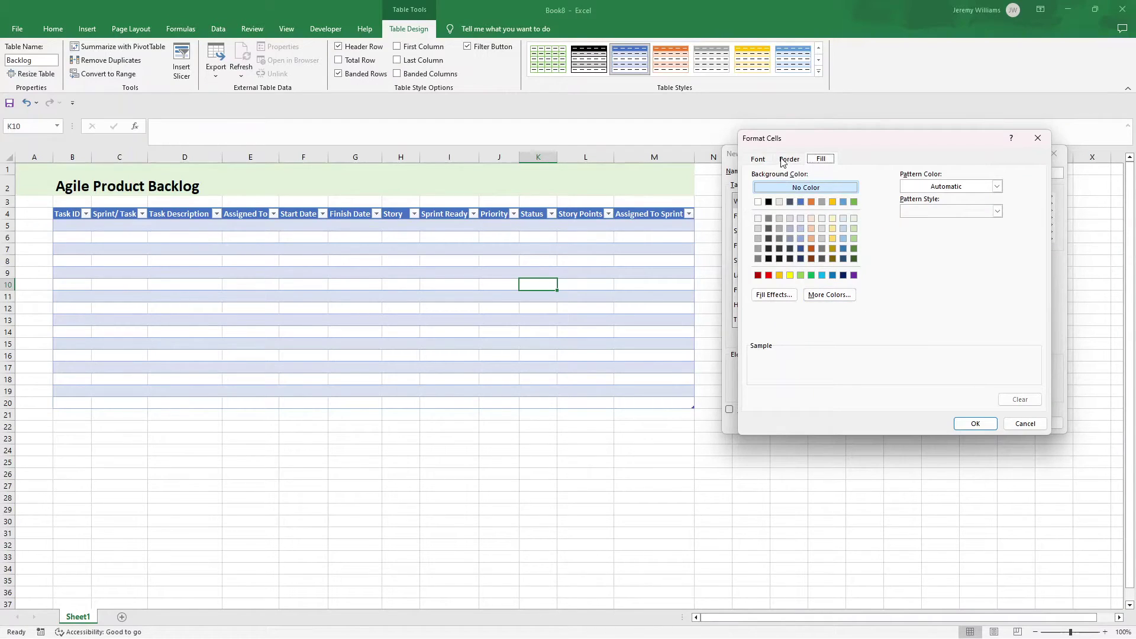
key(ctrl+Tab)
click(1016, 420)
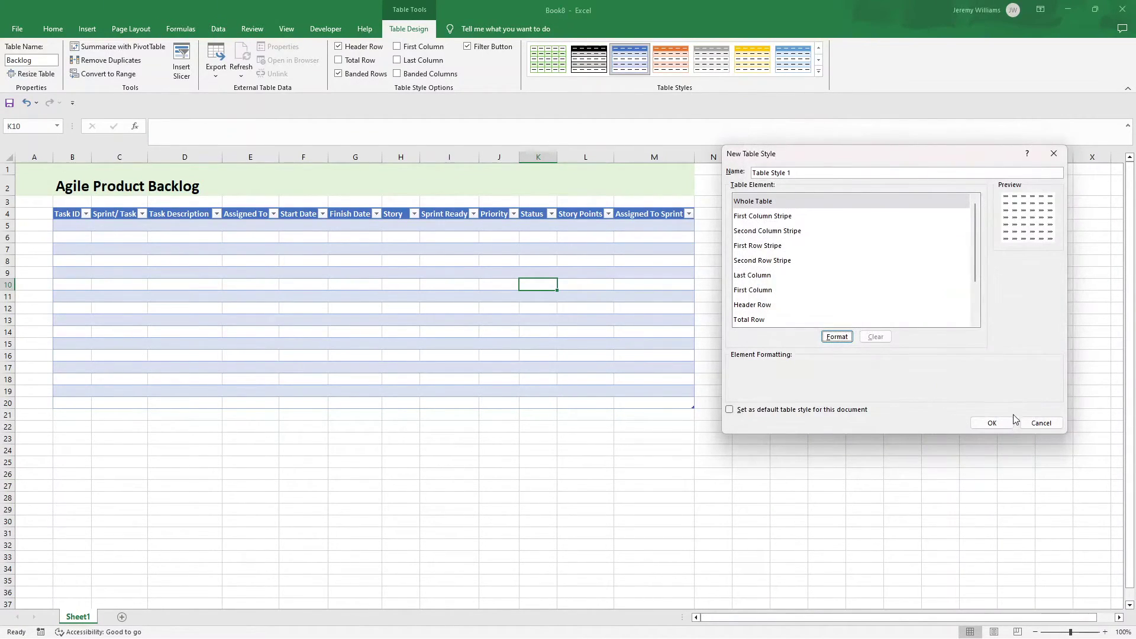
click(1041, 423)
Apply a plain light grey built-in style to the Backlog table.
drag(67, 214, 654, 402)
click(819, 71)
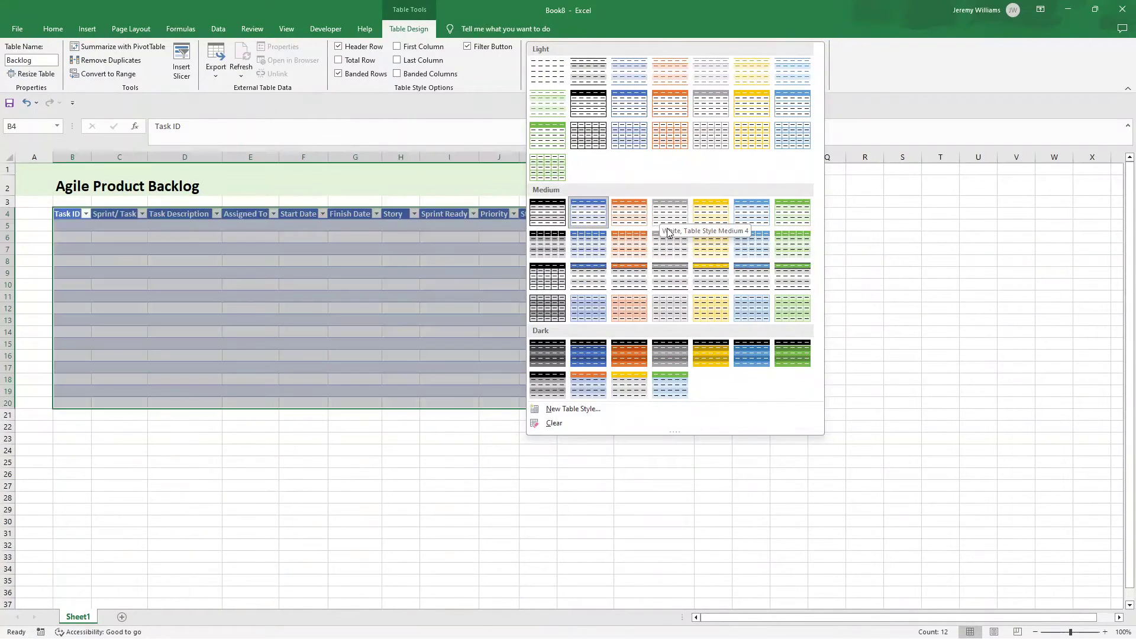
click(719, 101)
drag(74, 213, 663, 214)
click(53, 29)
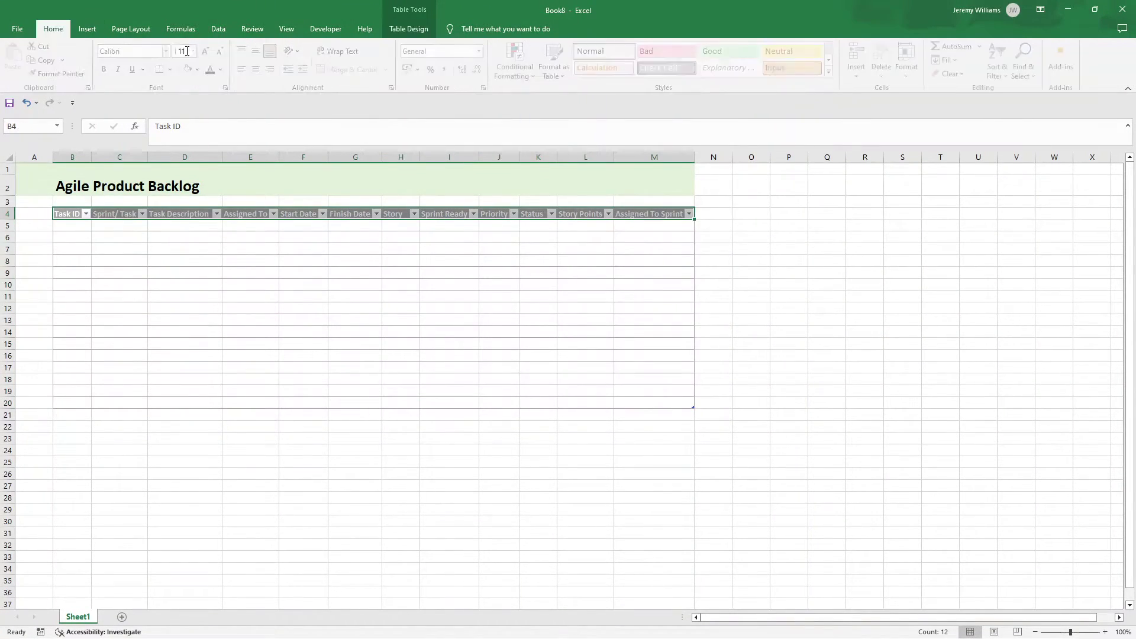
Make the header text black and add All Borders to B4:M20.
click(215, 71)
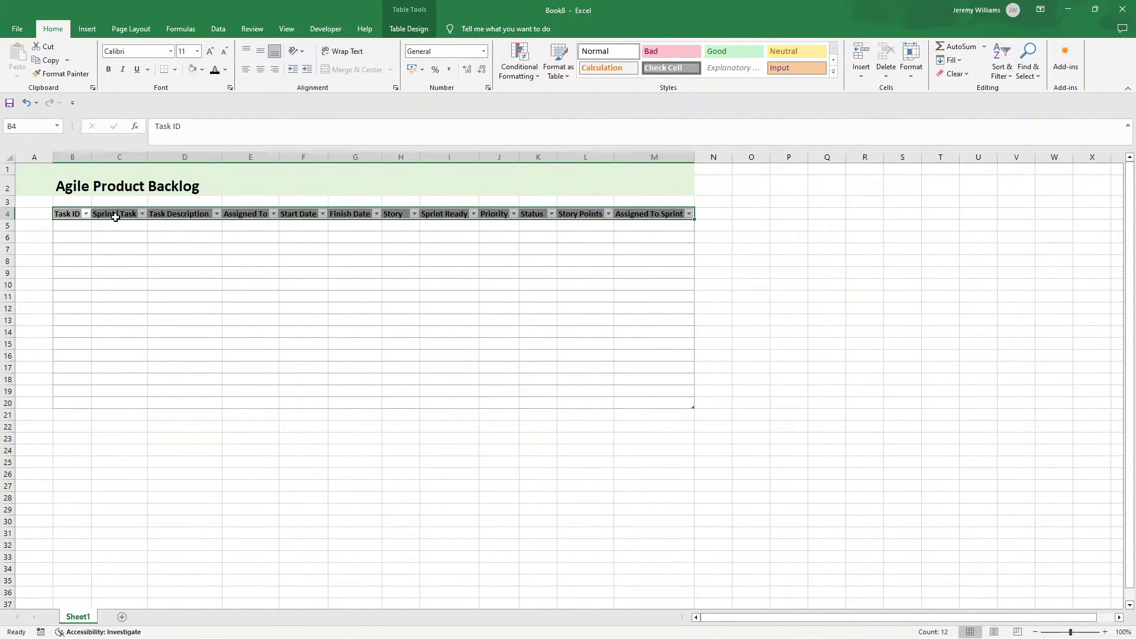
drag(63, 213, 689, 405)
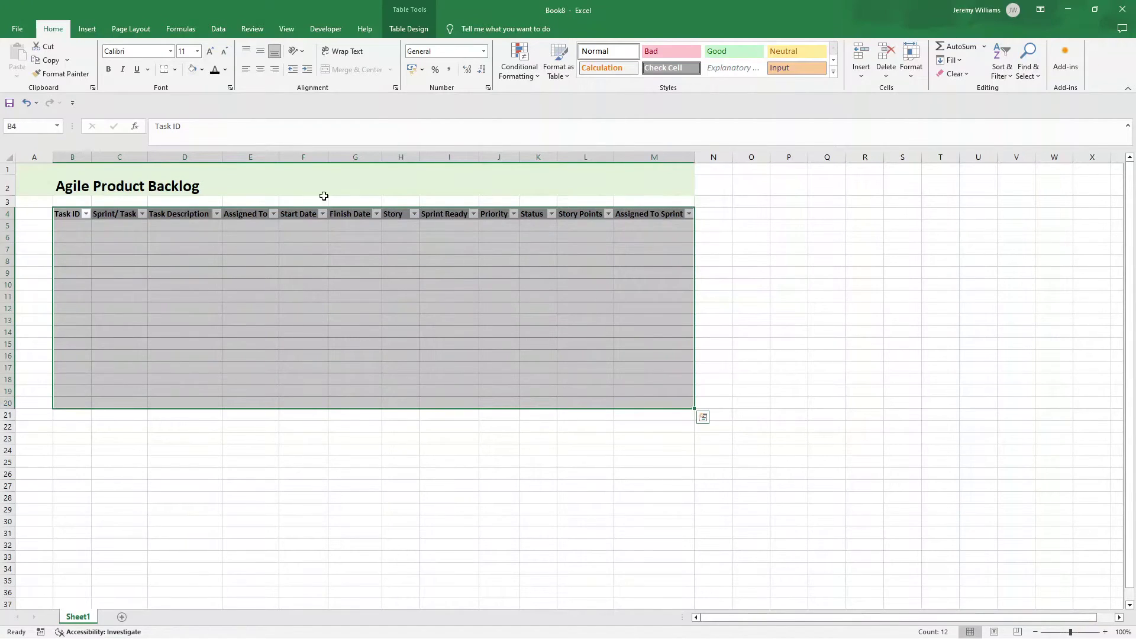
click(176, 71)
click(202, 173)
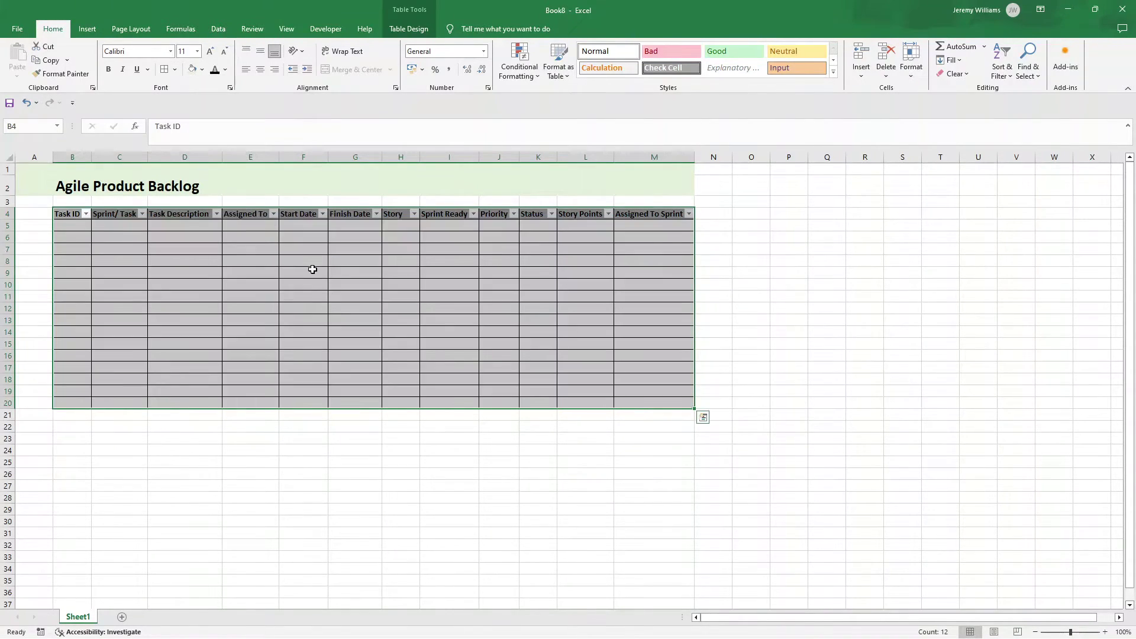
click(321, 270)
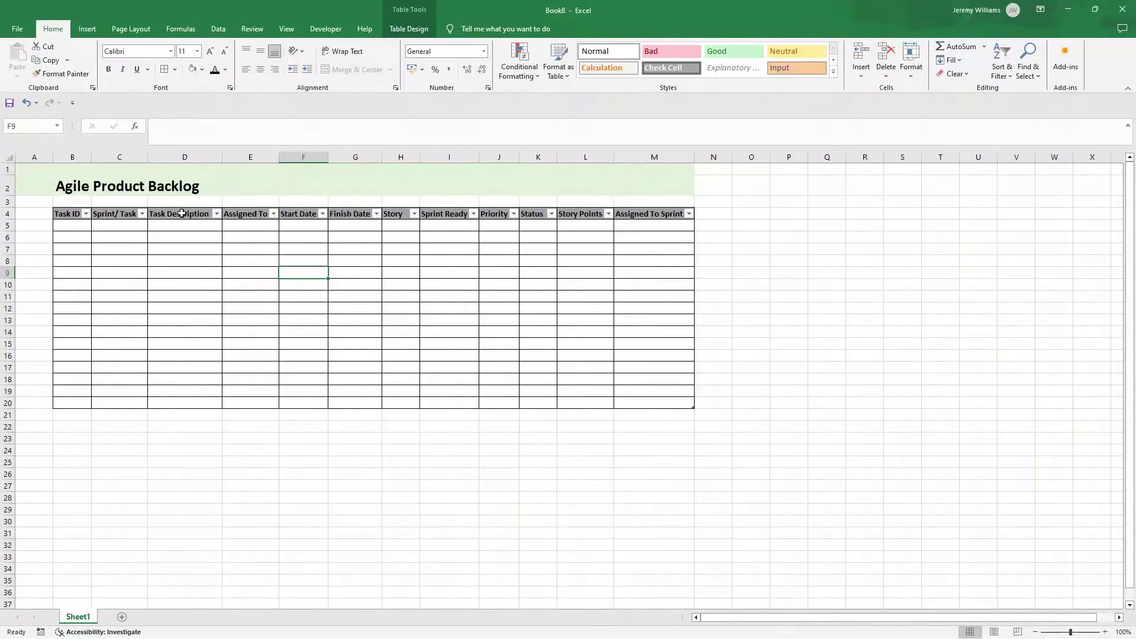
Remove the header row fill and widen the Task ID and Sprint/ Task columns.
click(55, 212)
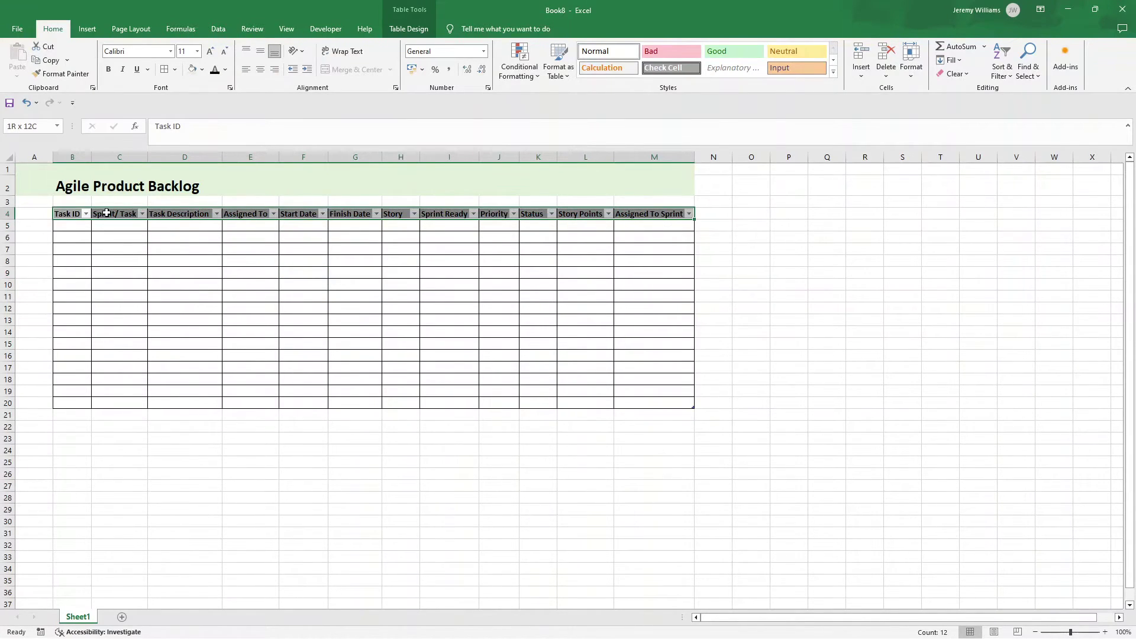
click(202, 69)
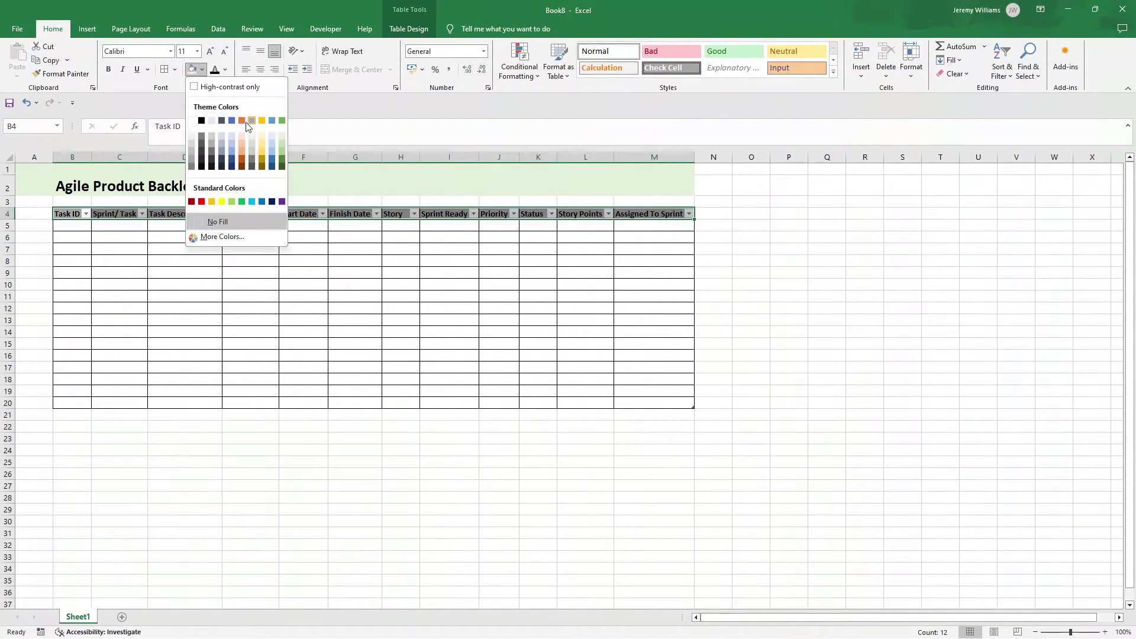
click(218, 221)
click(322, 400)
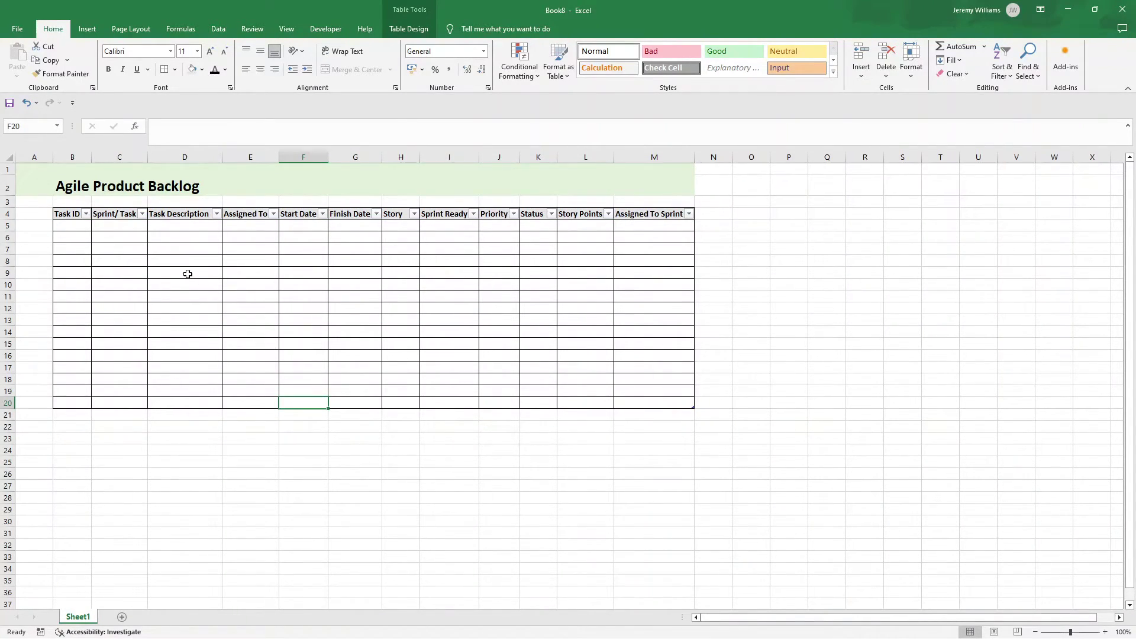
drag(91, 157, 209, 159)
Enter Sprint 1 and Task 1 through Task 5 down cells C5 to C10.
click(170, 226)
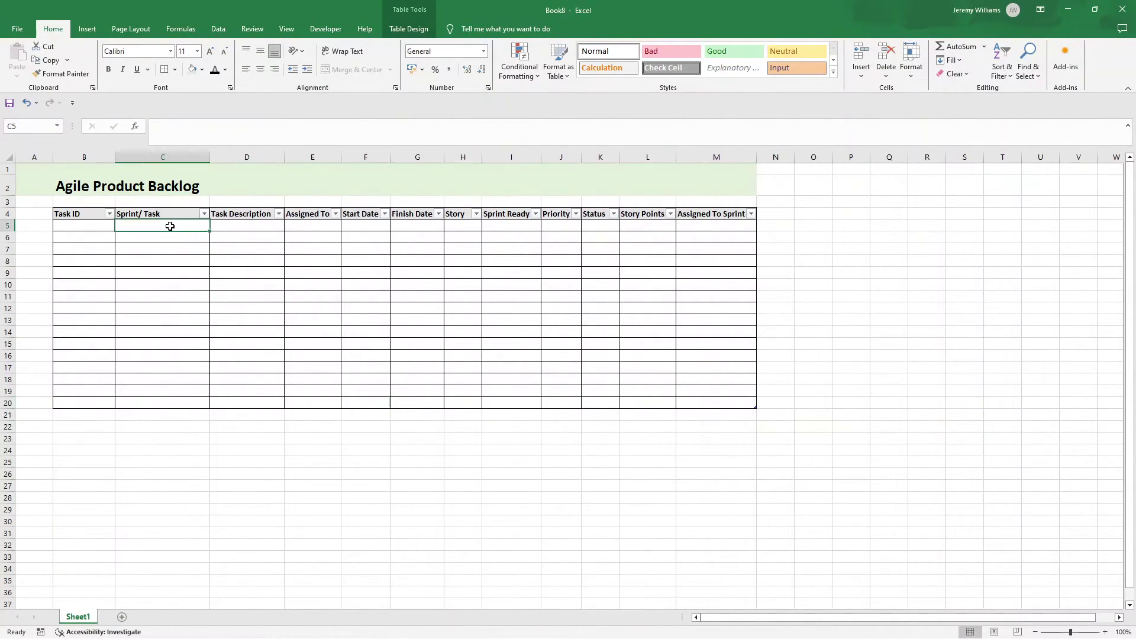
text(Sprint 1)
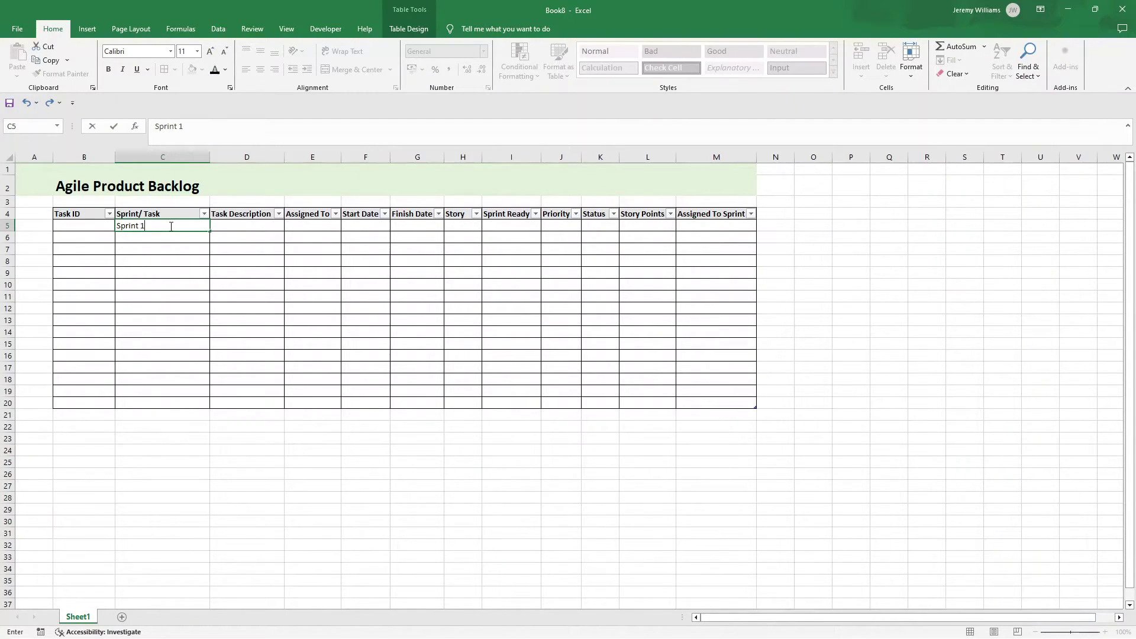
key(Return)
text(Task)
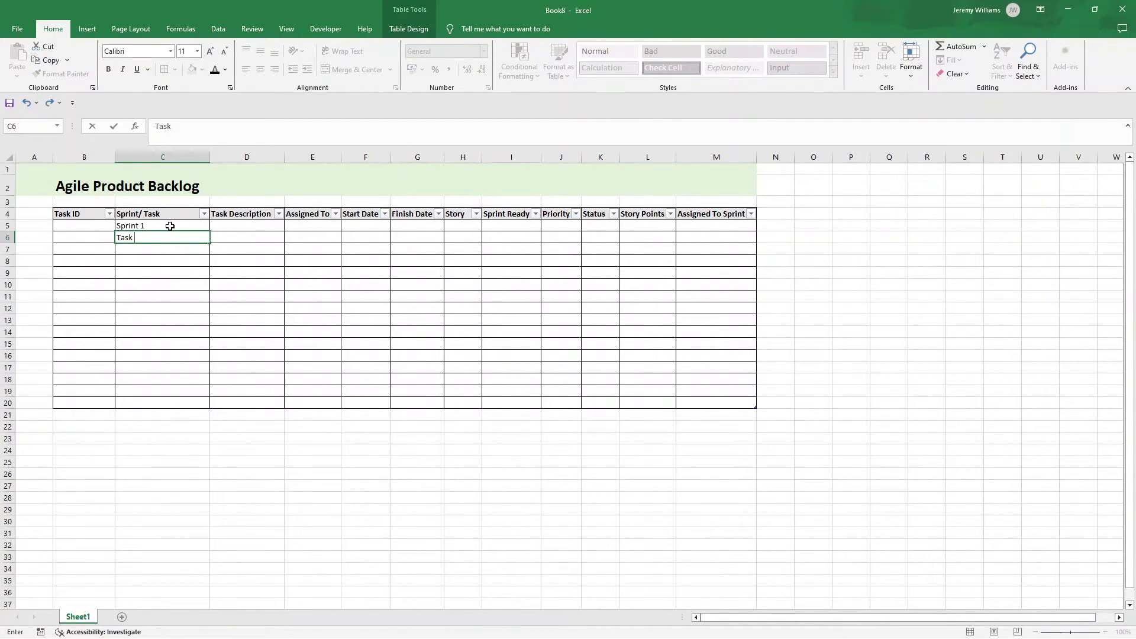
text( 1)
key(Return)
text(T)
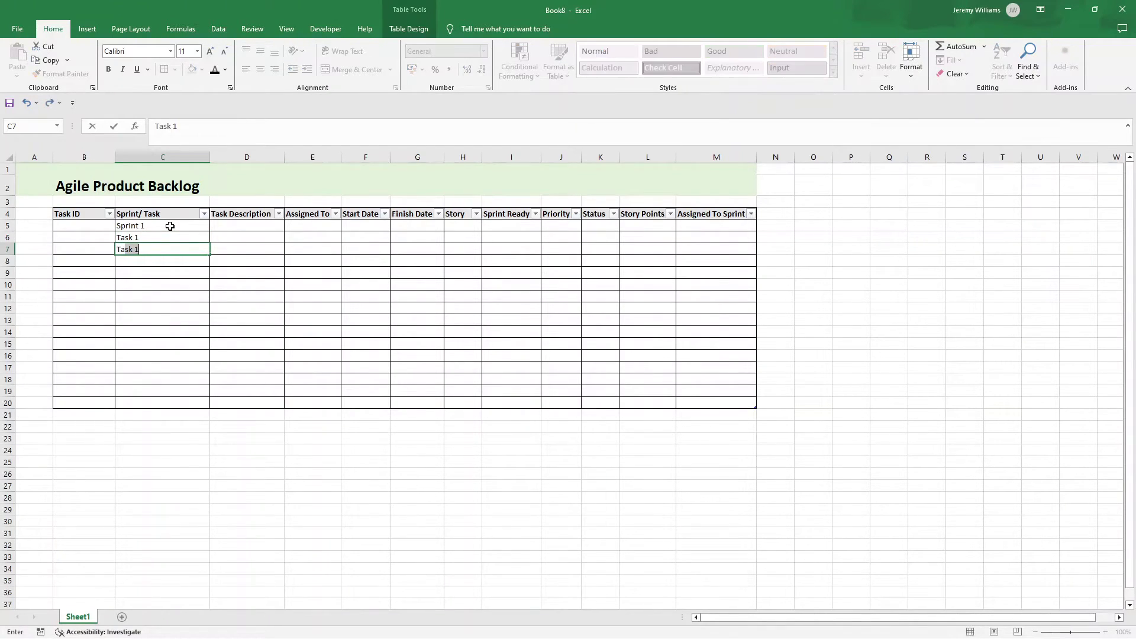
text(ask 2)
key(Return)
text(Task 4)
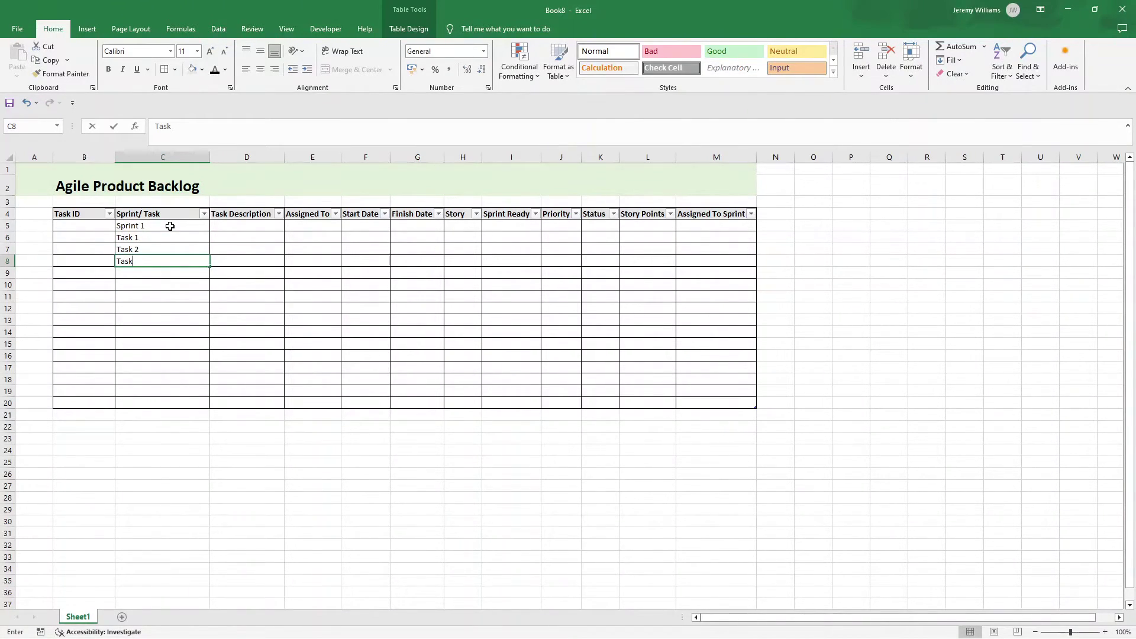
key(Return)
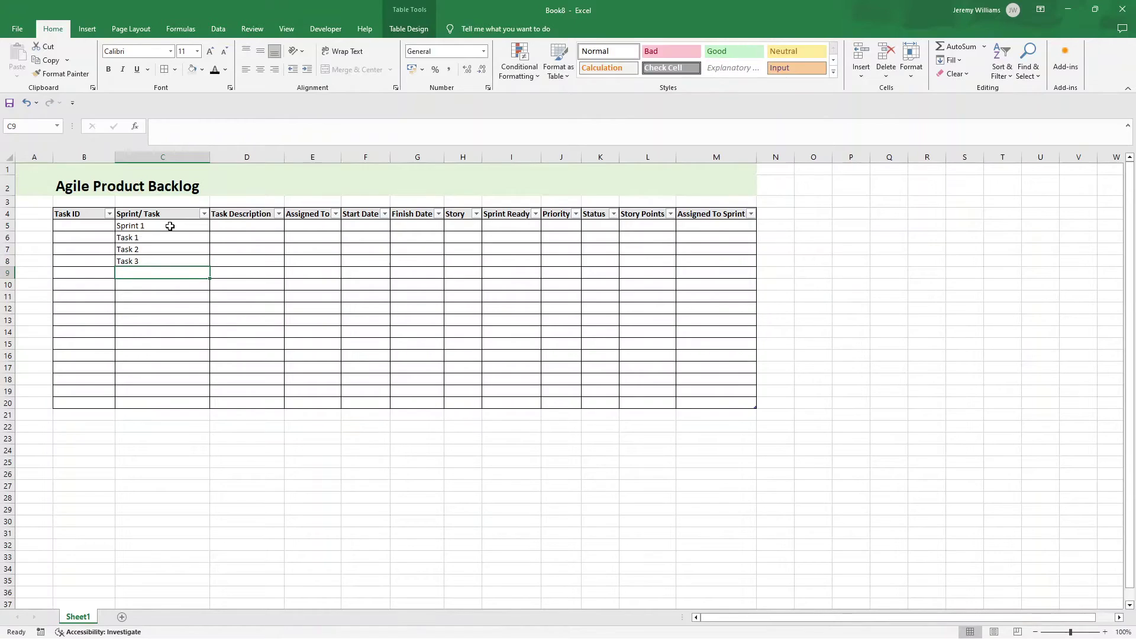
text(Task 4)
key(Return)
text(Ta)
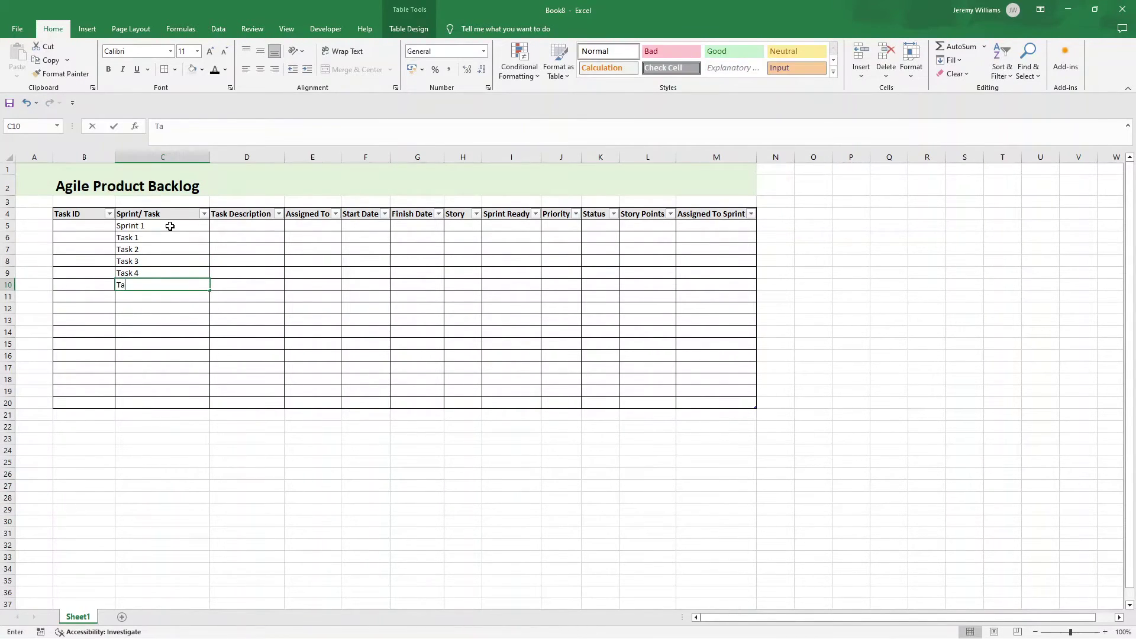
text(sk 5)
key(Return)
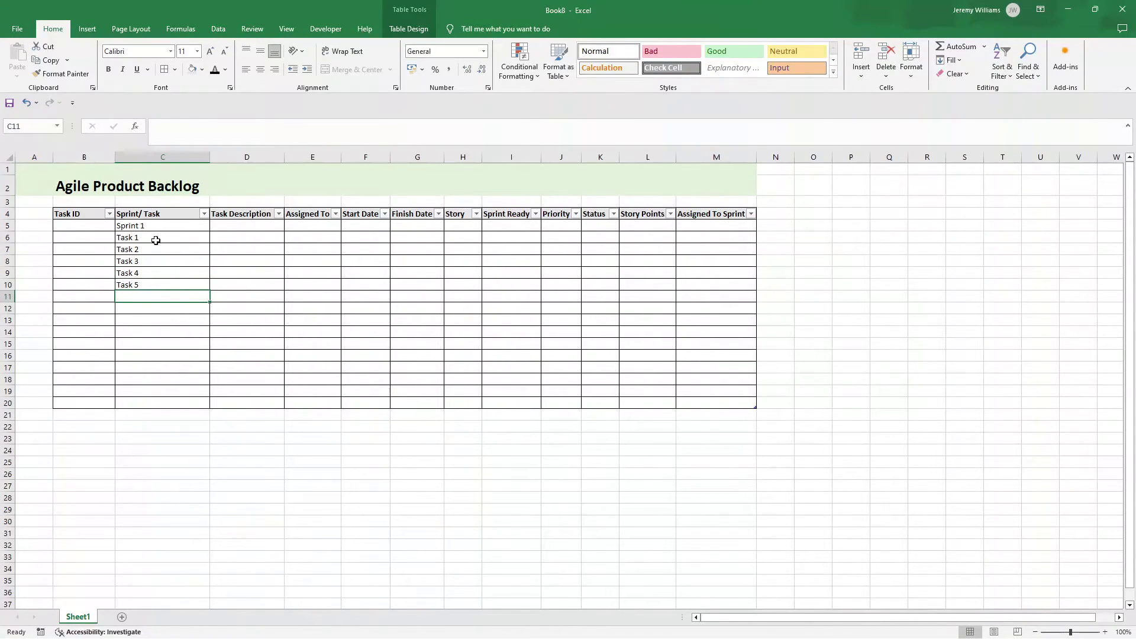
Add Sprint 2 in C11 and make the Sprint 1 and Sprint 2 labels bold.
click(156, 240)
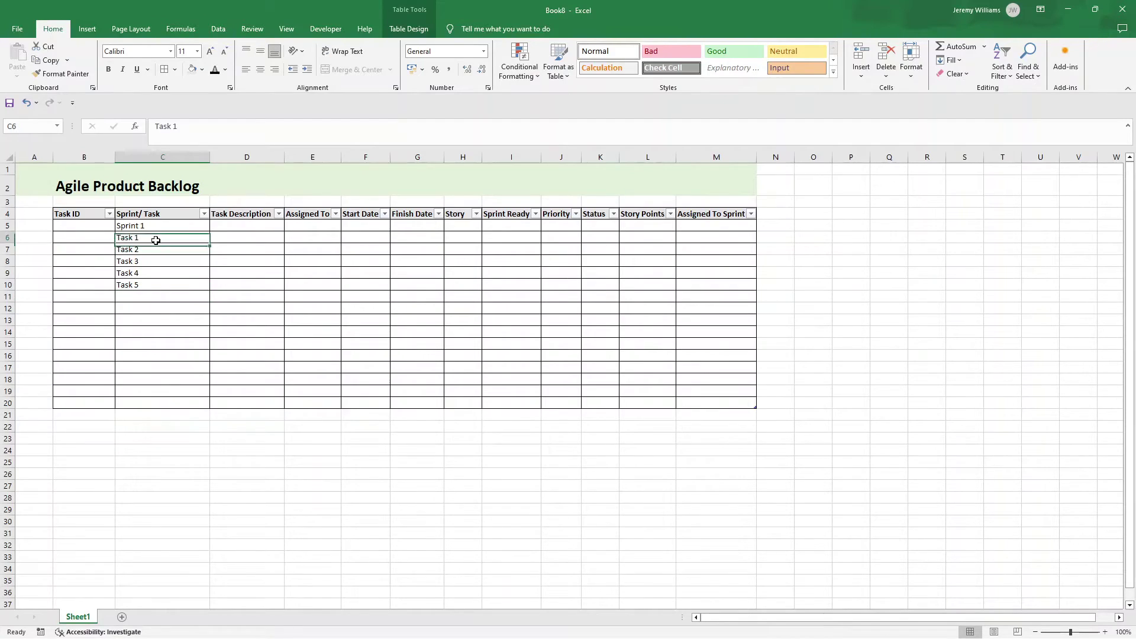
click(156, 293)
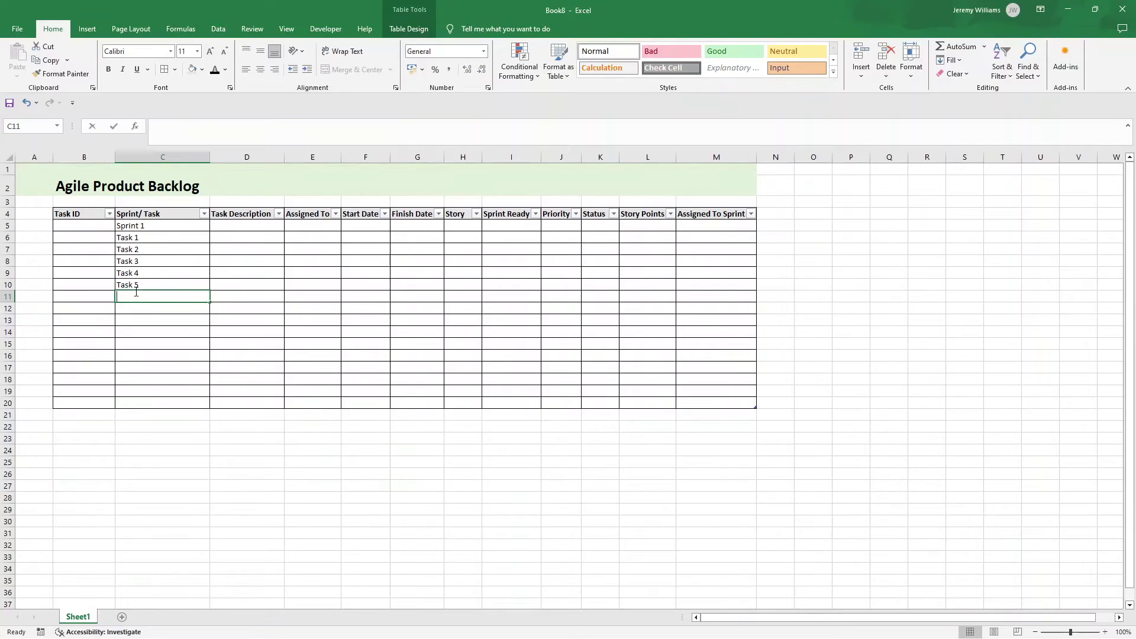
text(Sprint 2)
key(Return)
click(142, 227)
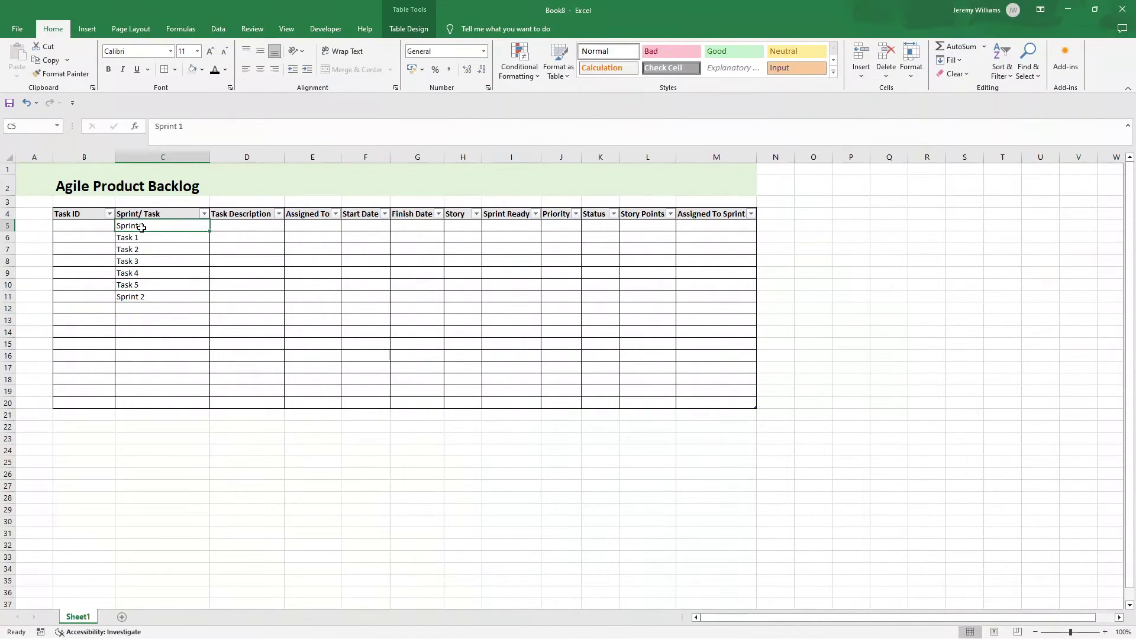
key(ctrl+b)
click(162, 302)
key(ctrl+b)
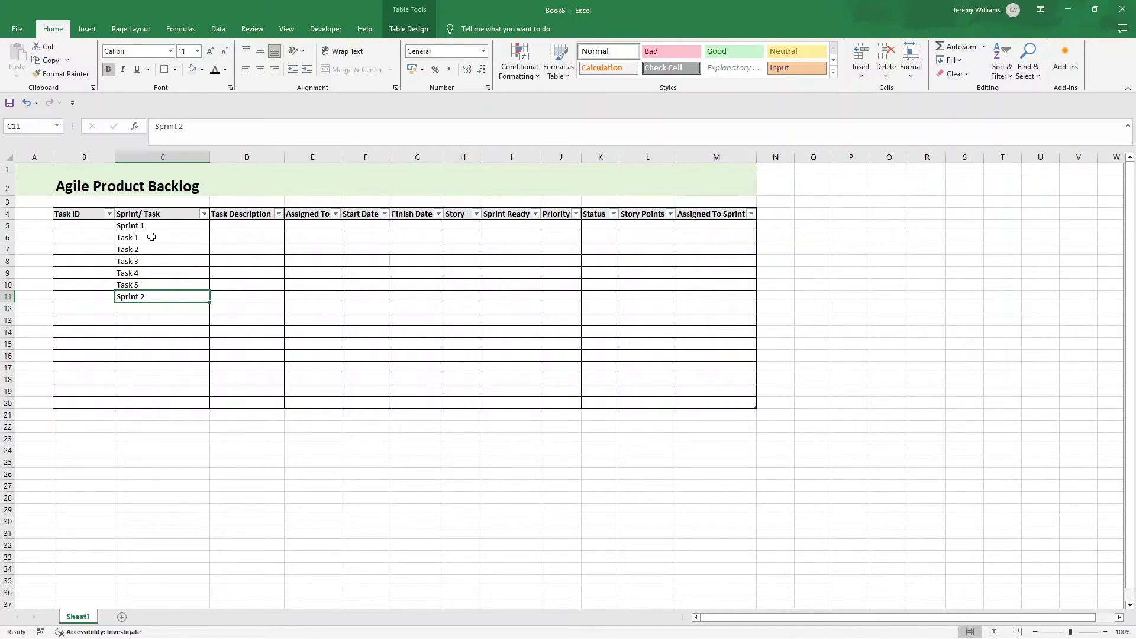
Indent Task 1–Task 5 in C6:C10 one level beneath Sprint 1.
drag(152, 236, 156, 287)
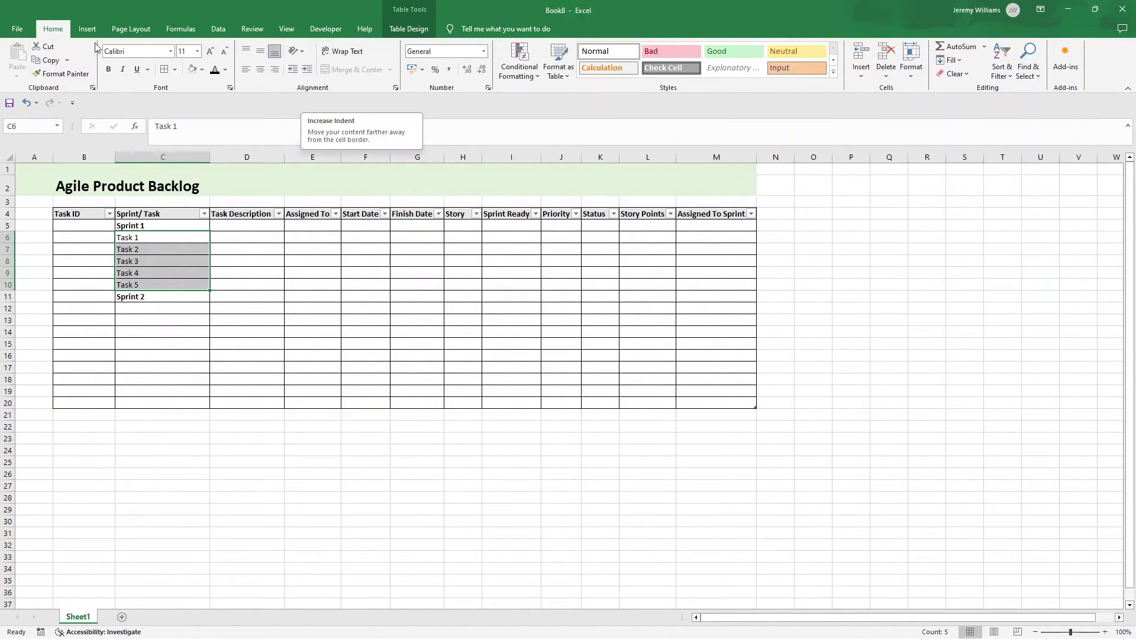
click(309, 71)
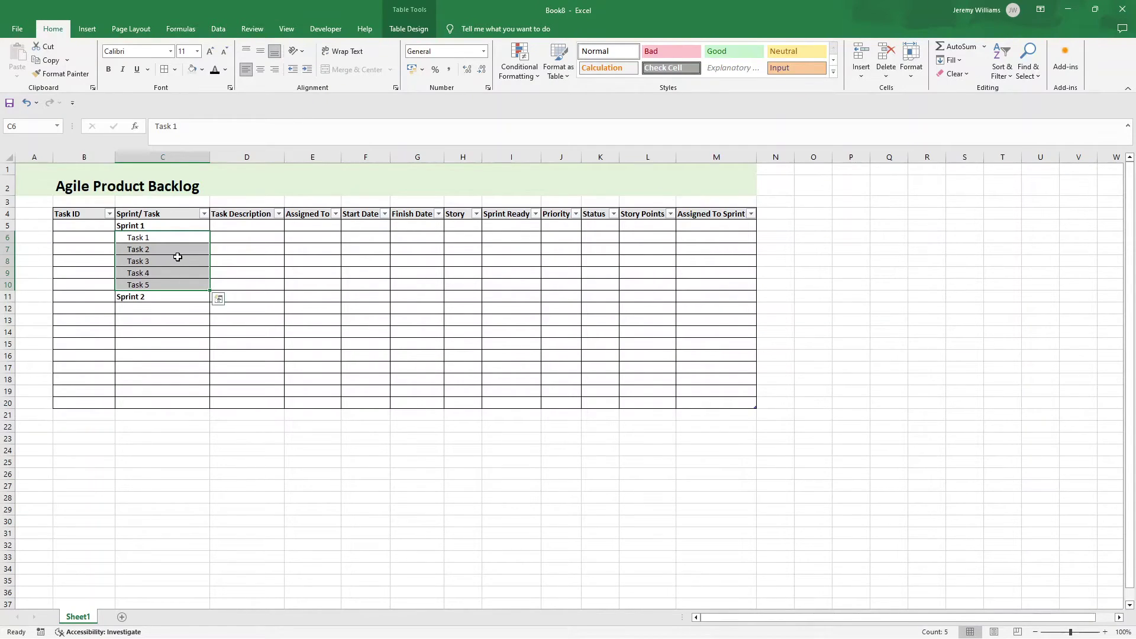
click(122, 226)
Widen the Task Description column D.
drag(122, 226, 152, 239)
click(162, 263)
key(Up)
key(Up)
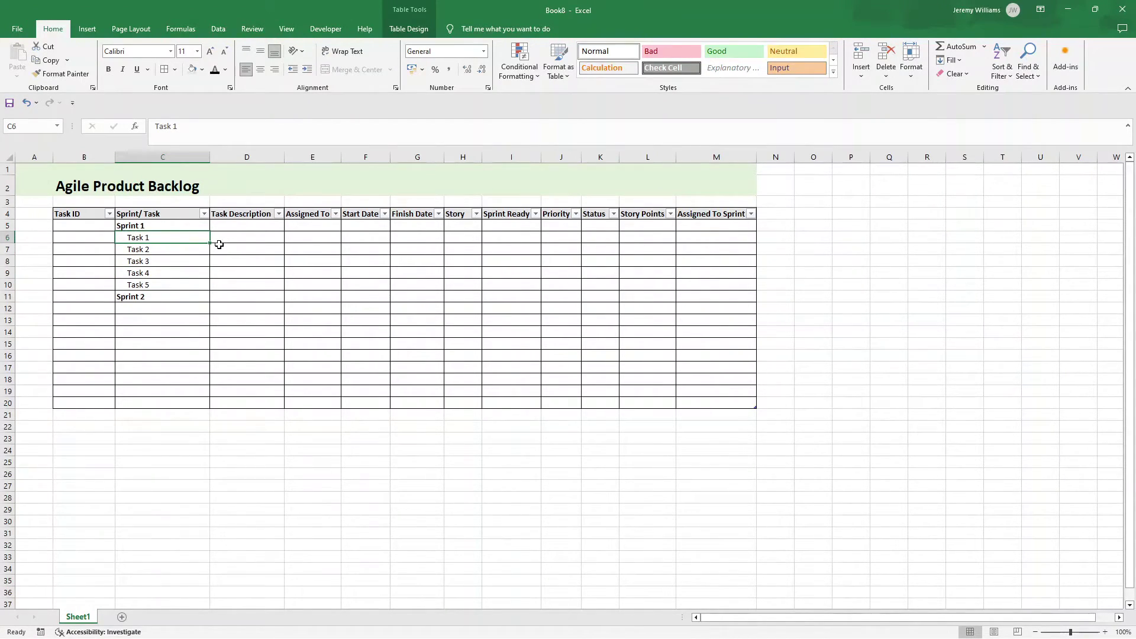
drag(284, 155, 342, 155)
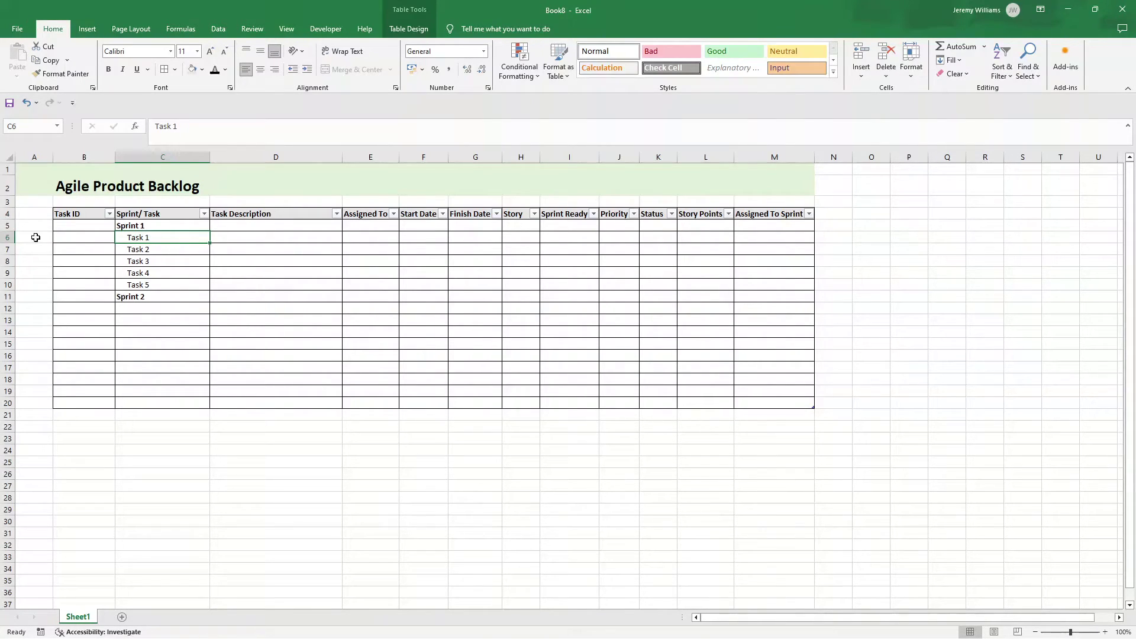
Make header row 4 taller, centre the B4:M4 labels, and widen the Assigned To column.
drag(10, 220, 12, 234)
drag(88, 222, 793, 227)
click(259, 70)
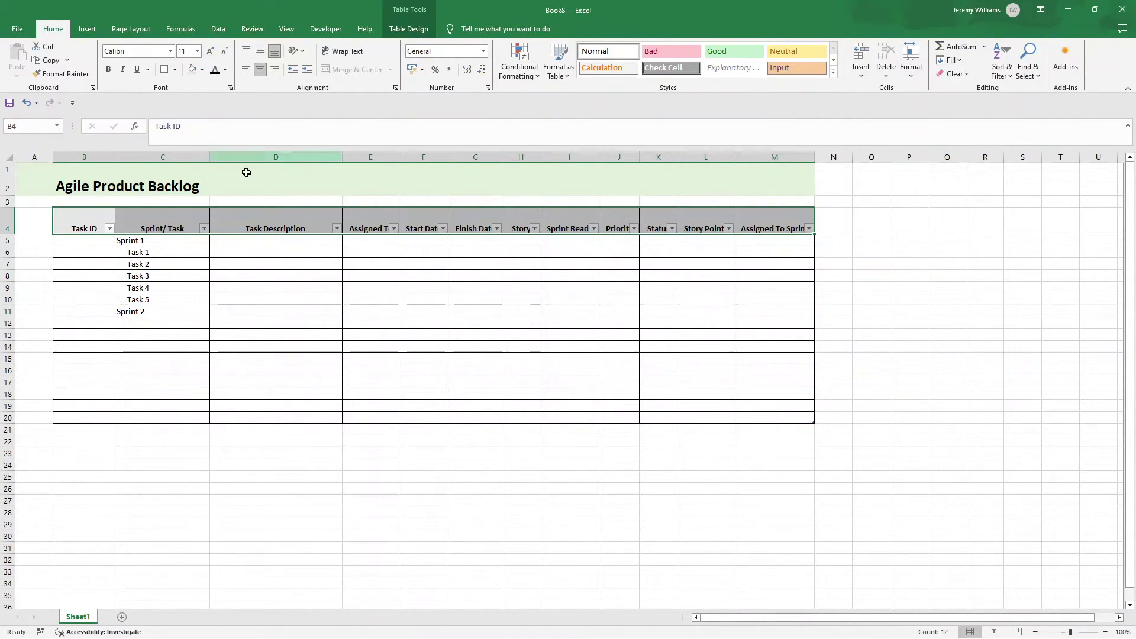
click(274, 227)
drag(398, 157, 581, 156)
click(469, 155)
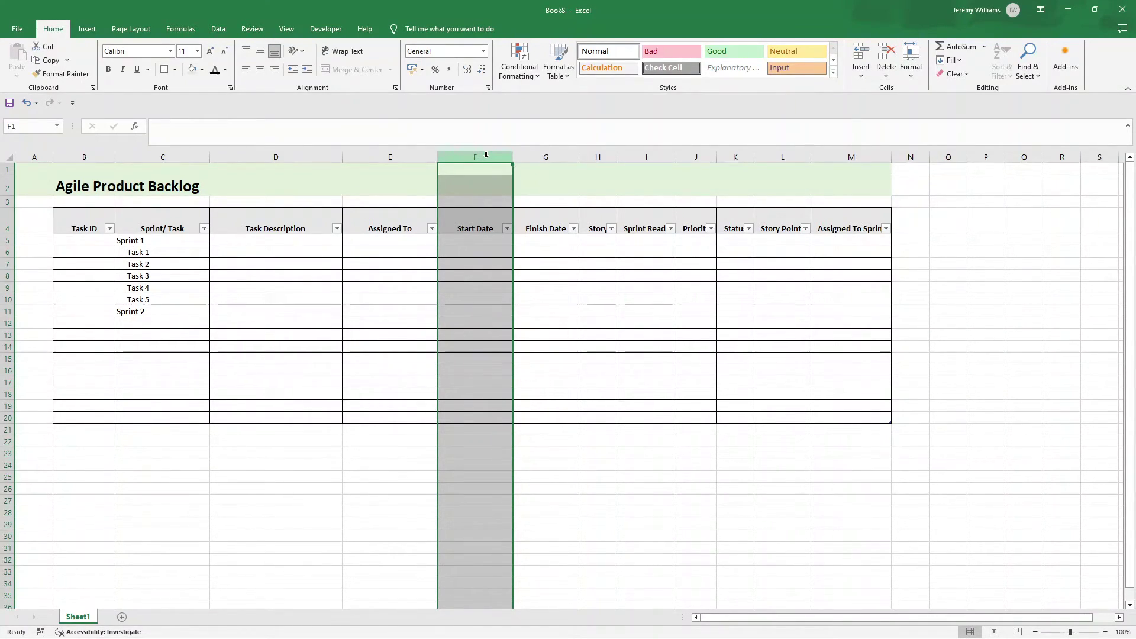
Format the Start Date column F as Date.
right_click(485, 155)
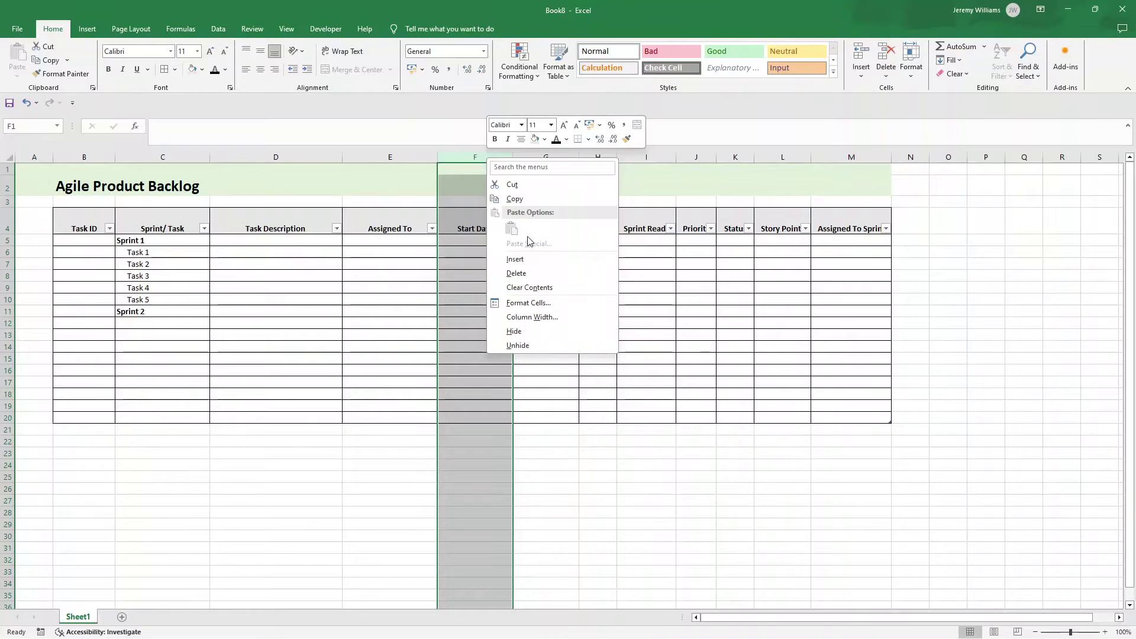
click(529, 301)
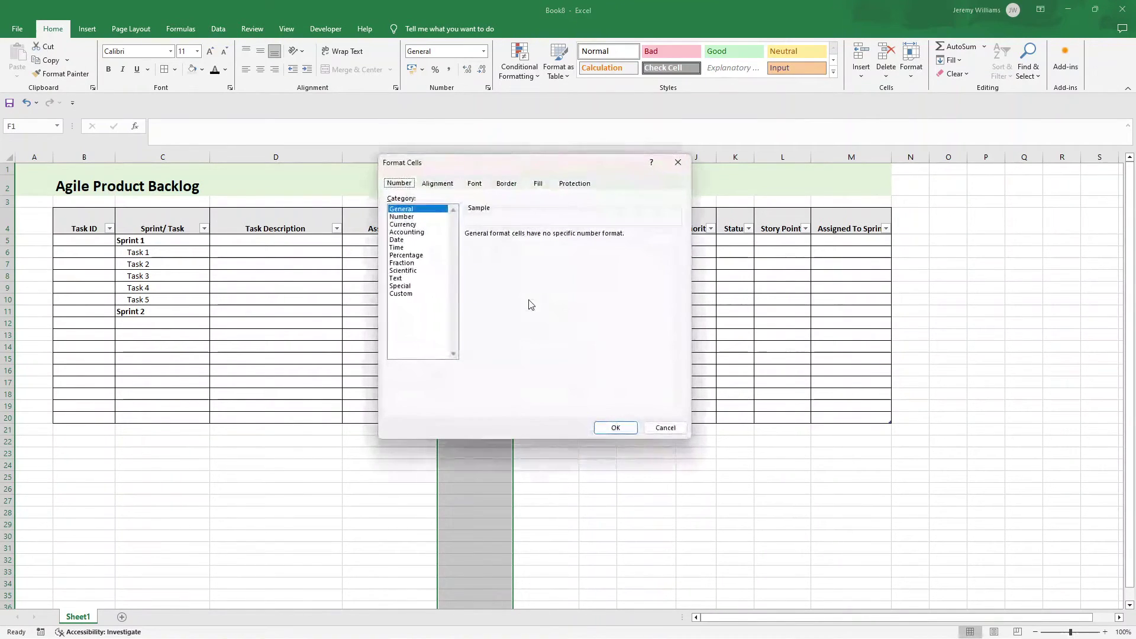
click(403, 241)
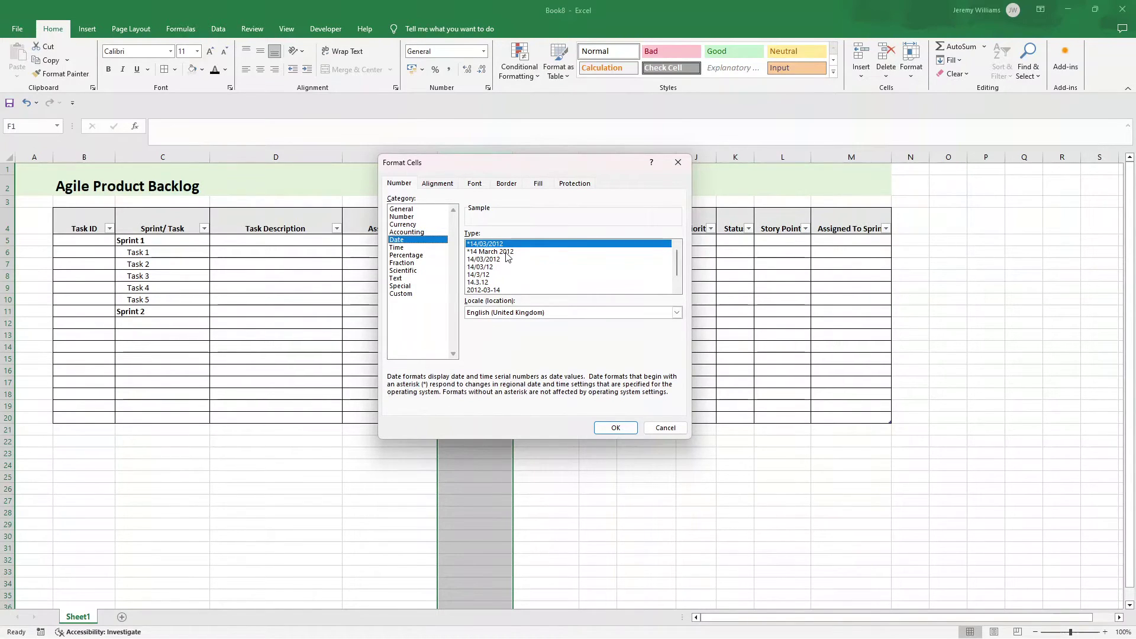
click(621, 427)
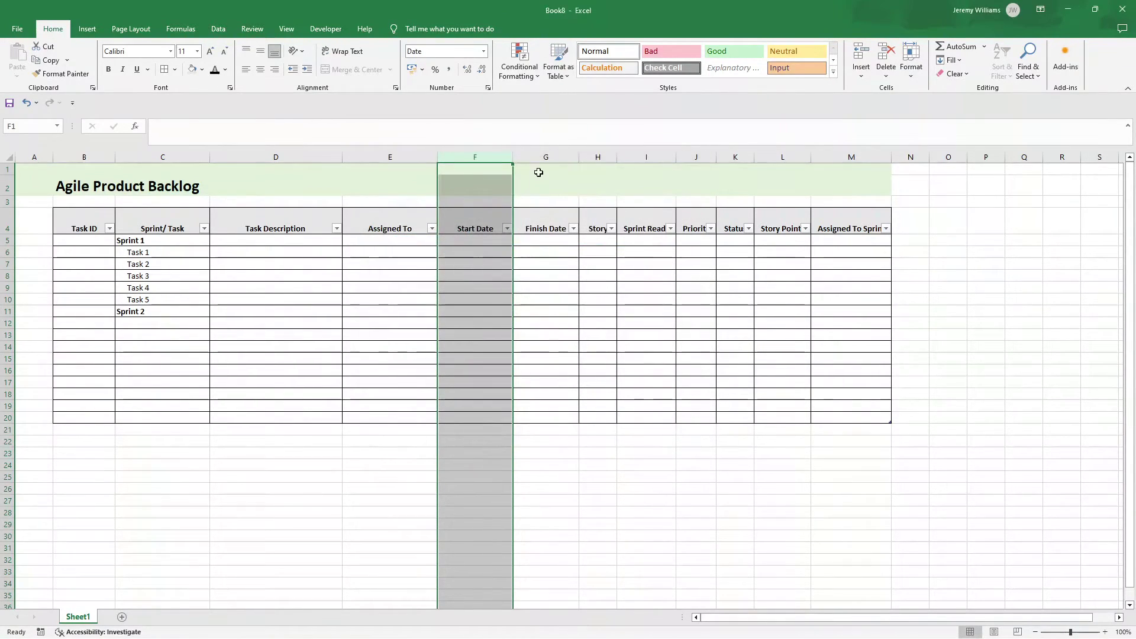
Enter 1st November as the first start date in F5.
click(486, 243)
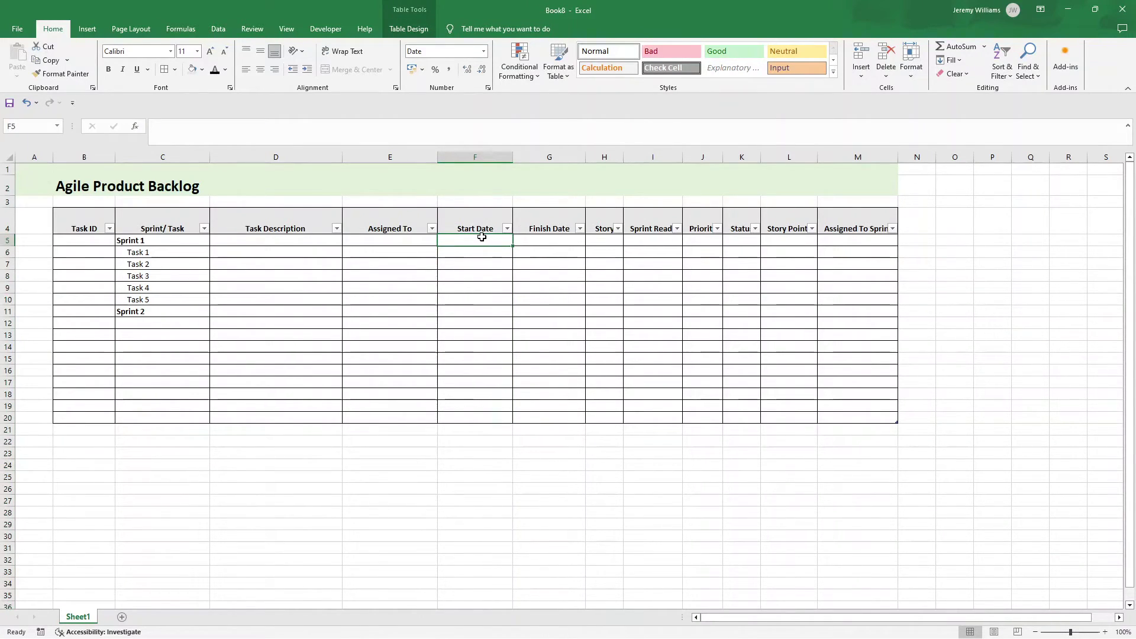
text(1st nov)
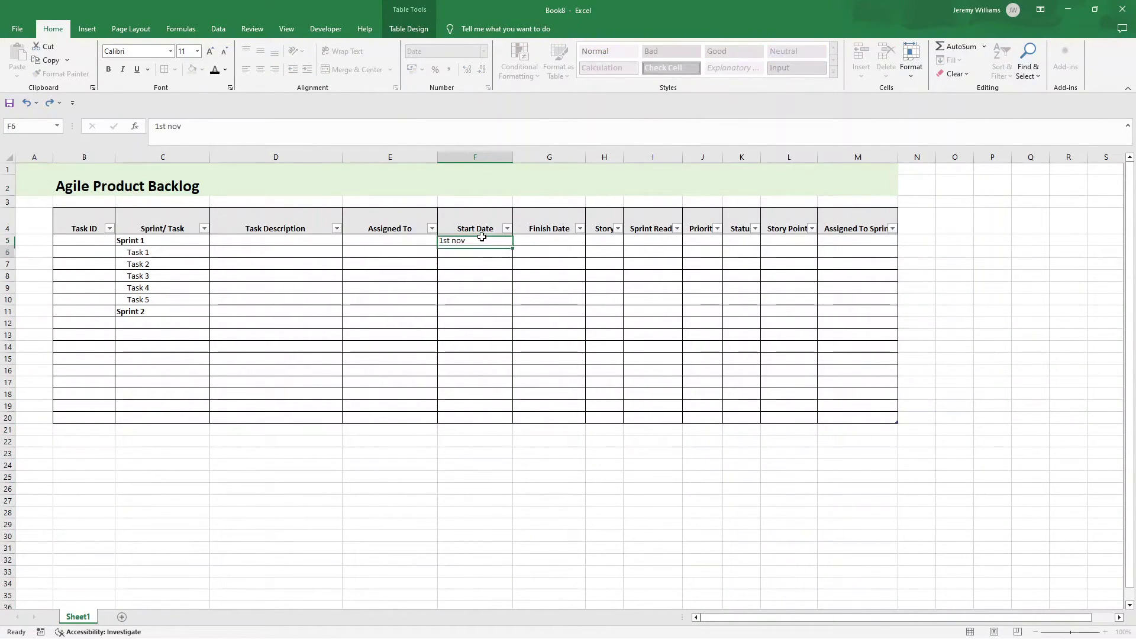
key(Return)
click(481, 236)
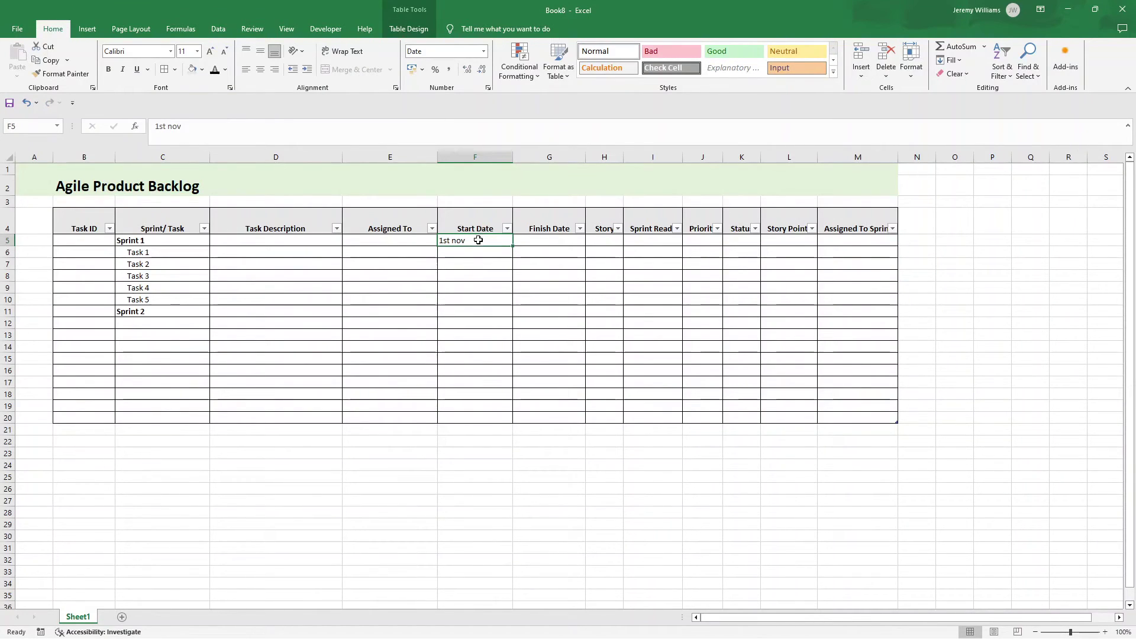
double_click(466, 240)
text(ember)
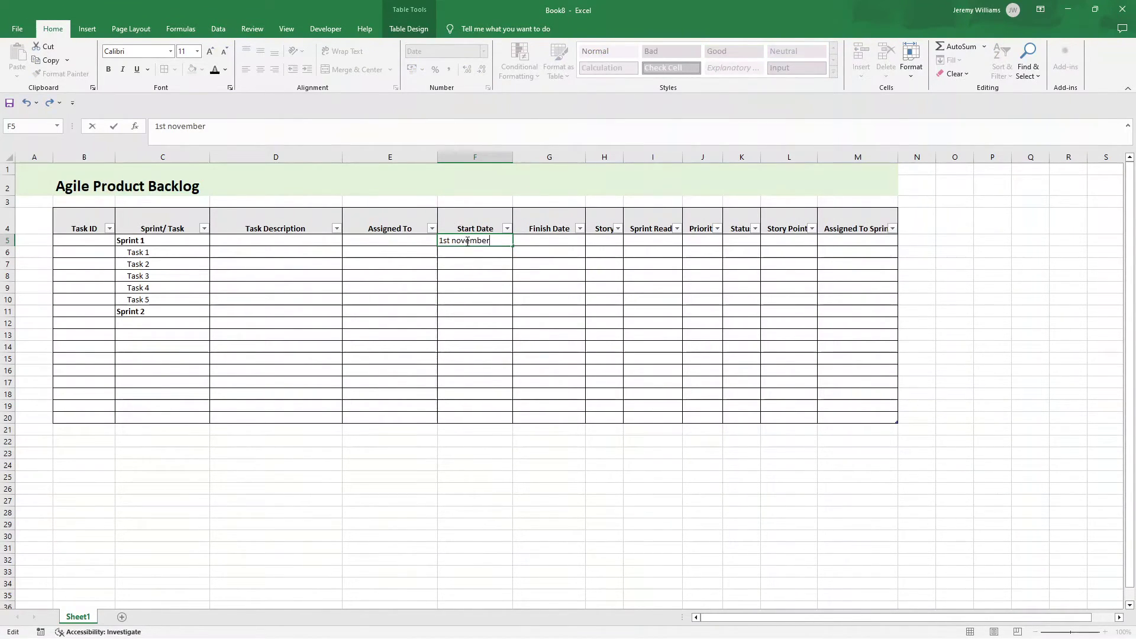
key(Return)
key(Return)
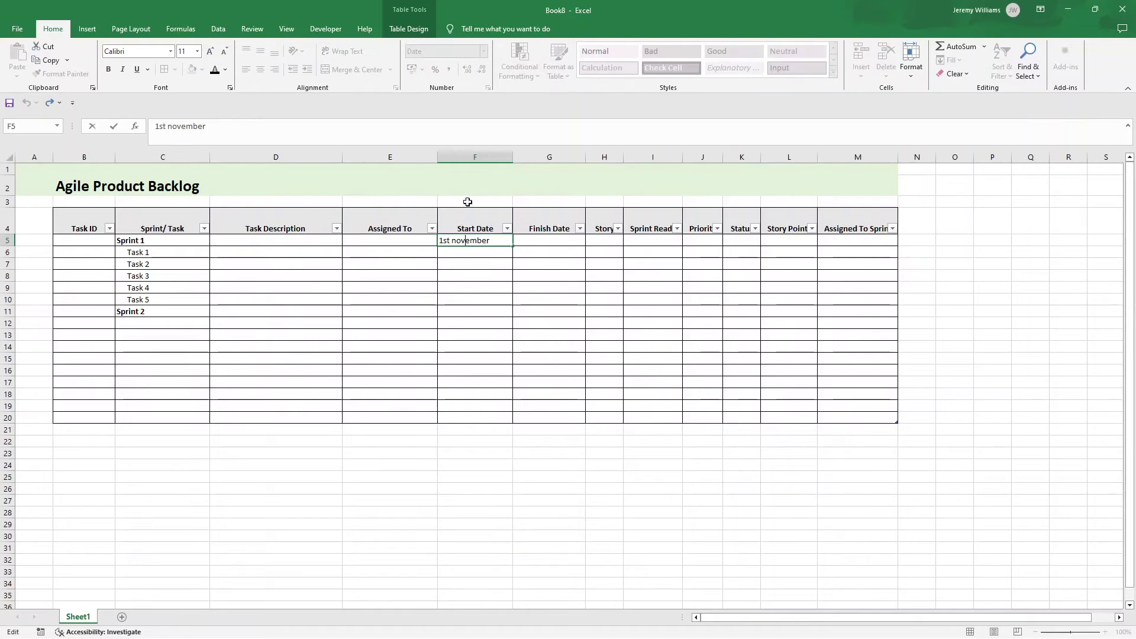
Keep column F's Date format and re-enter F5 as 01 nov, showing 01/11/2024.
right_click(473, 157)
click(520, 304)
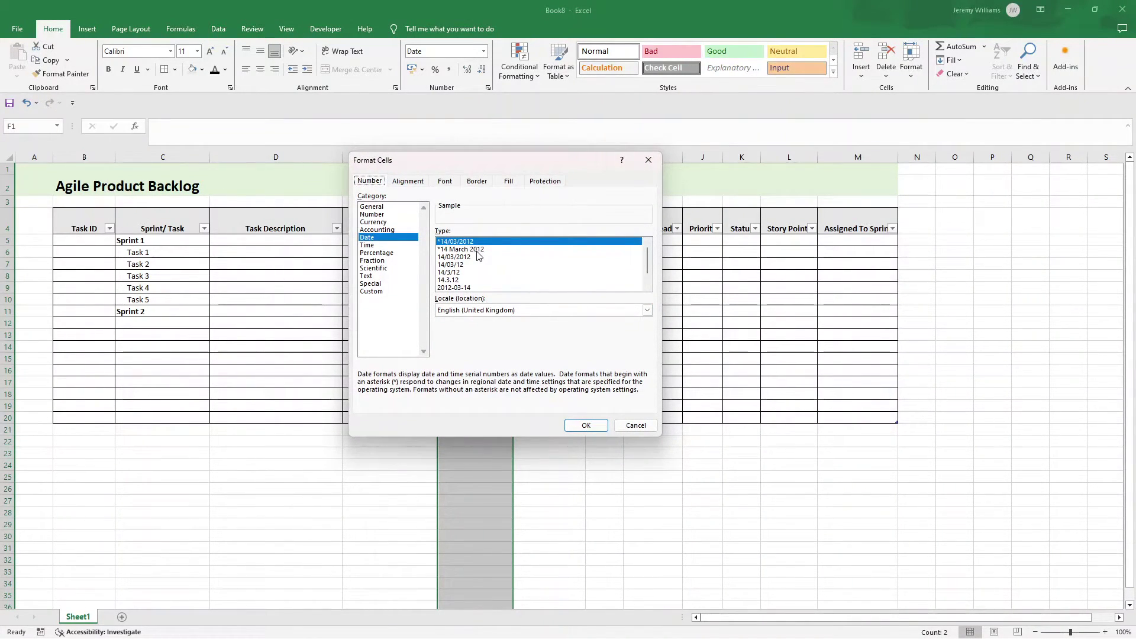
click(584, 421)
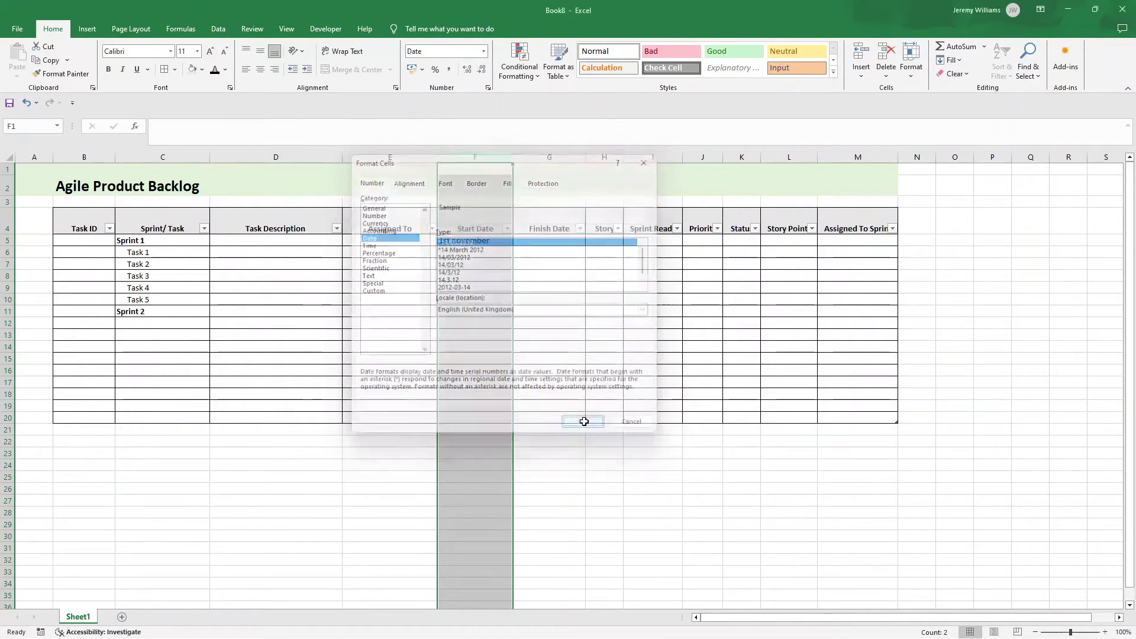
double_click(470, 241)
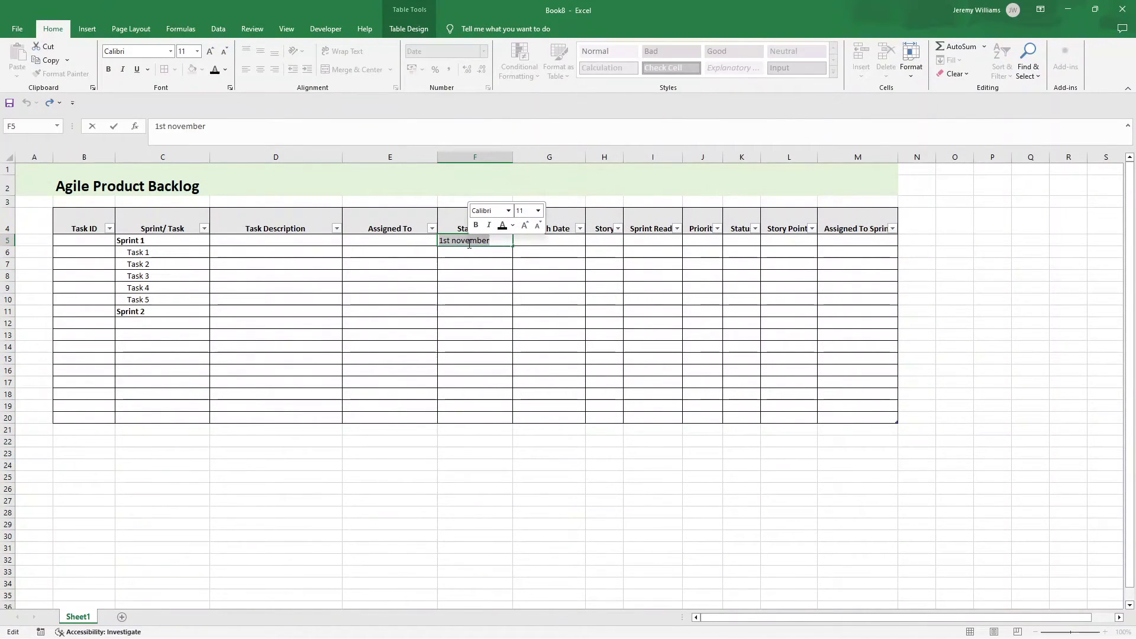
text(01 nov)
key(Return)
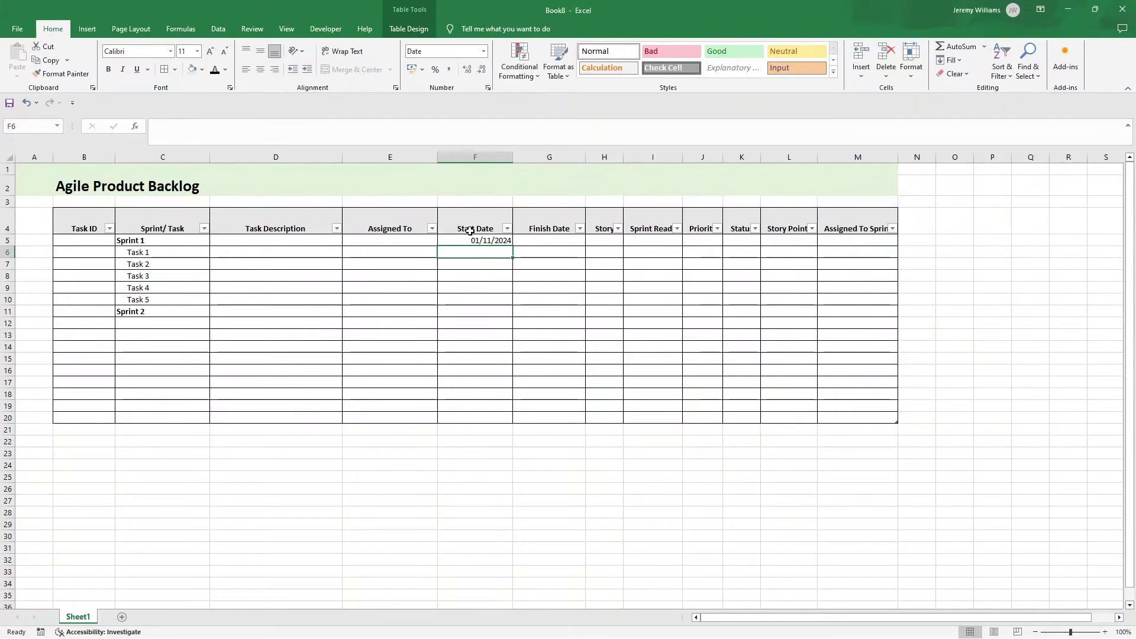
click(468, 241)
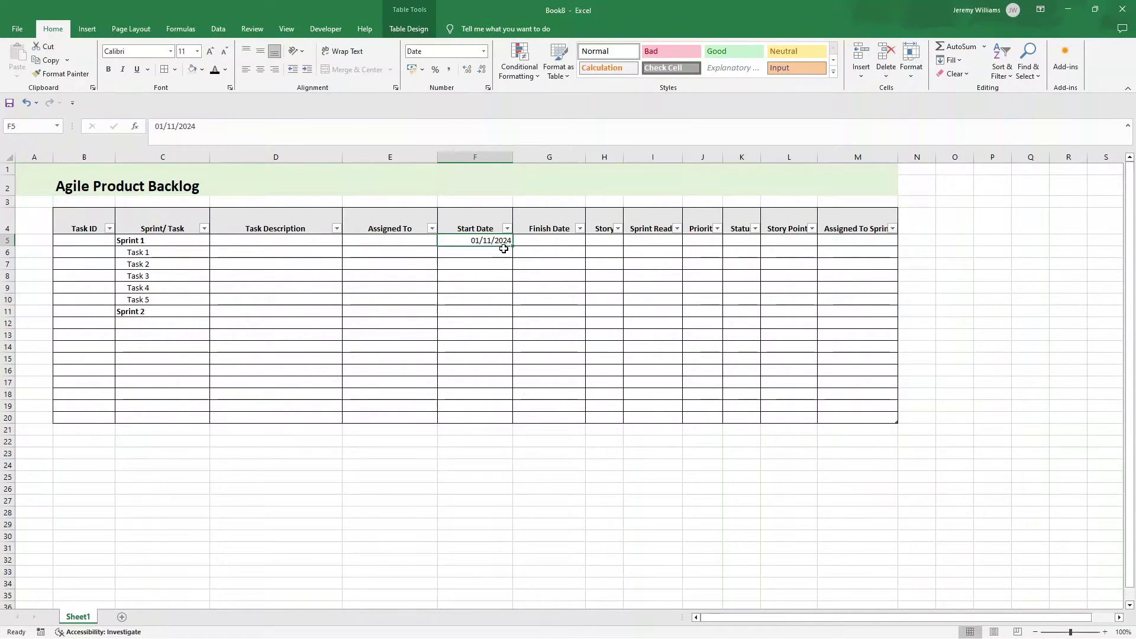
Format the Finish Date column G as Date.
click(548, 158)
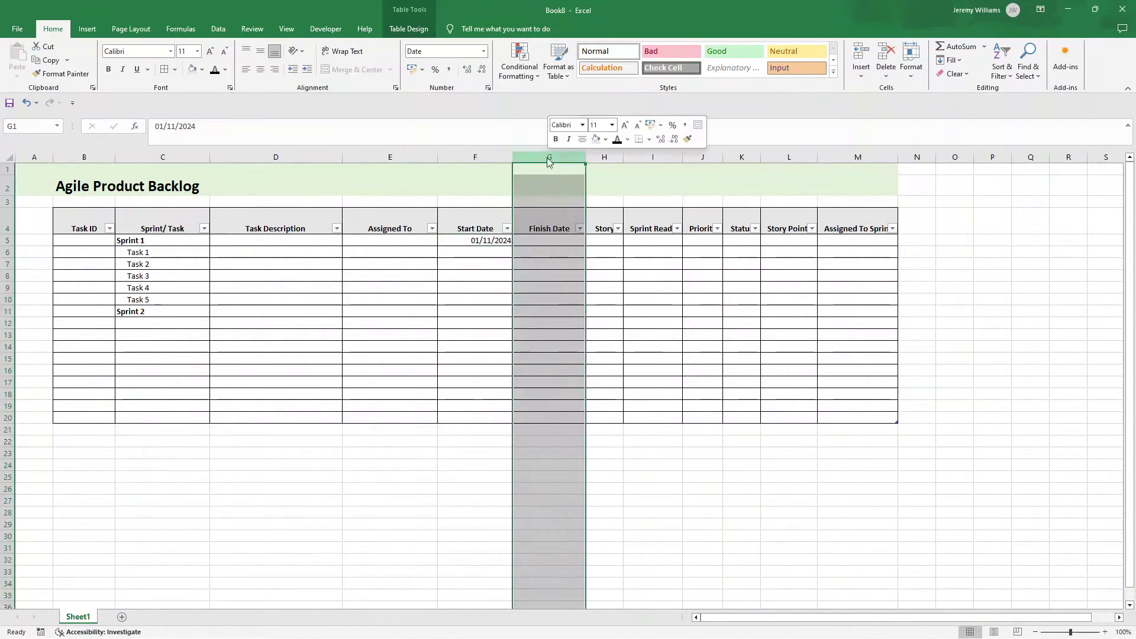
right_click(548, 158)
click(590, 304)
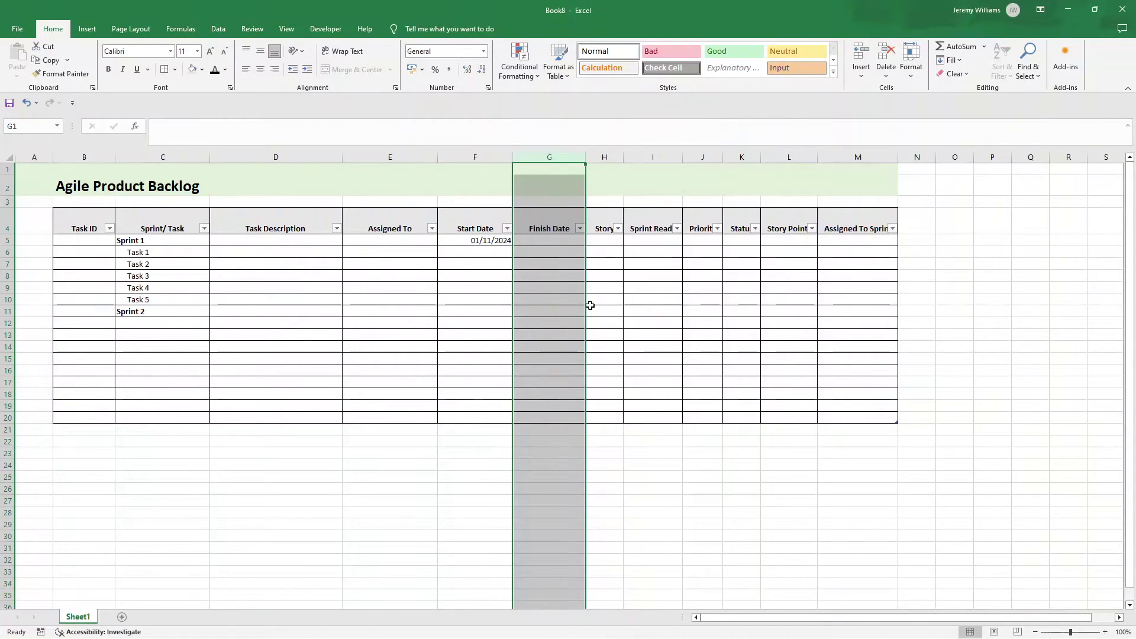
click(452, 239)
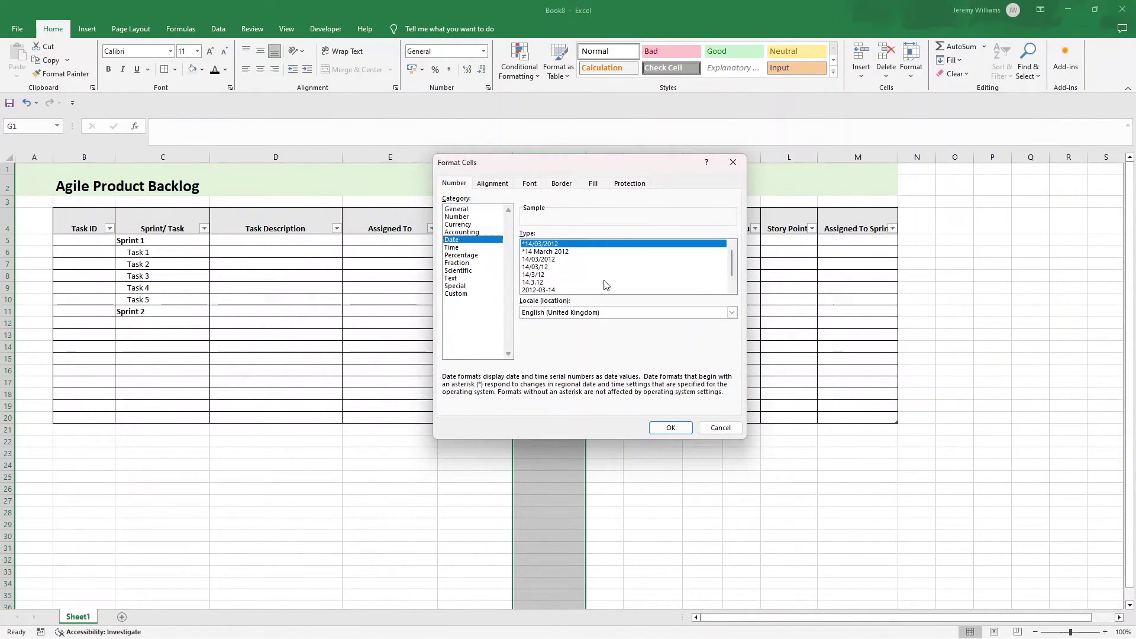
click(670, 428)
click(550, 241)
click(509, 240)
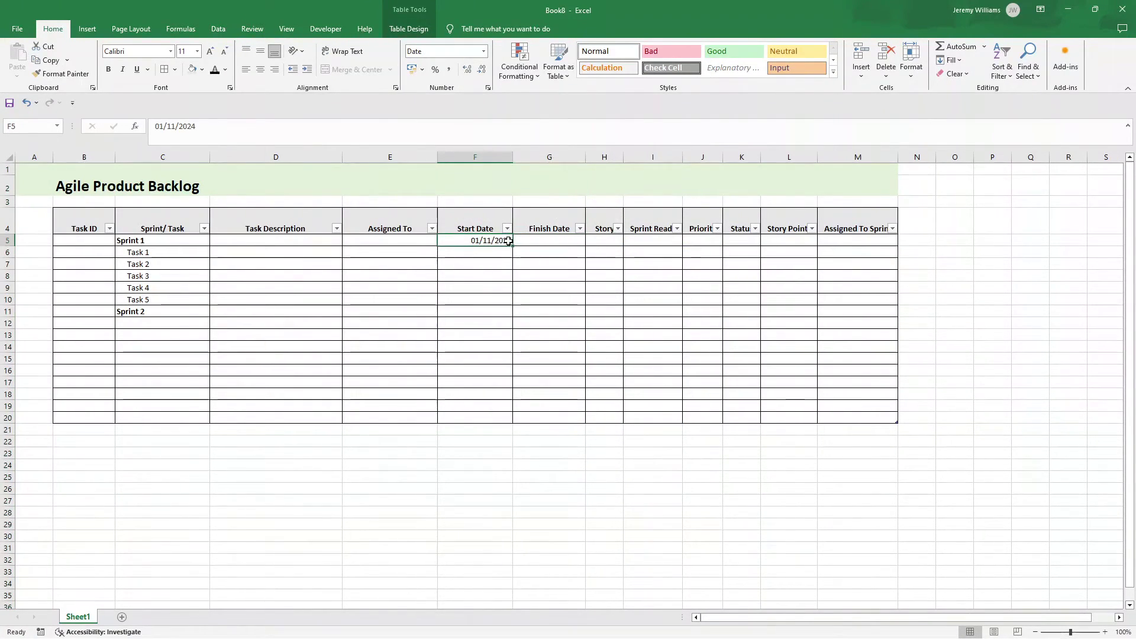
Clear the sample date from F5 and widen columns H through M so their headers fit.
drag(514, 241, 589, 245)
drag(623, 157, 793, 157)
click(615, 241)
click(686, 240)
click(750, 243)
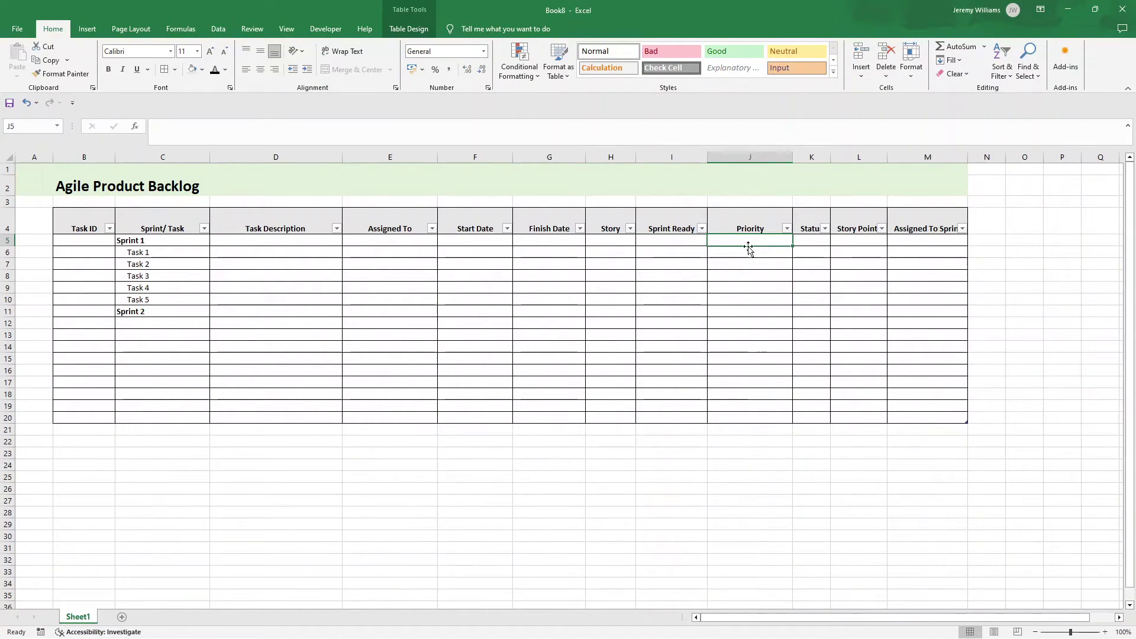
drag(740, 243, 740, 273)
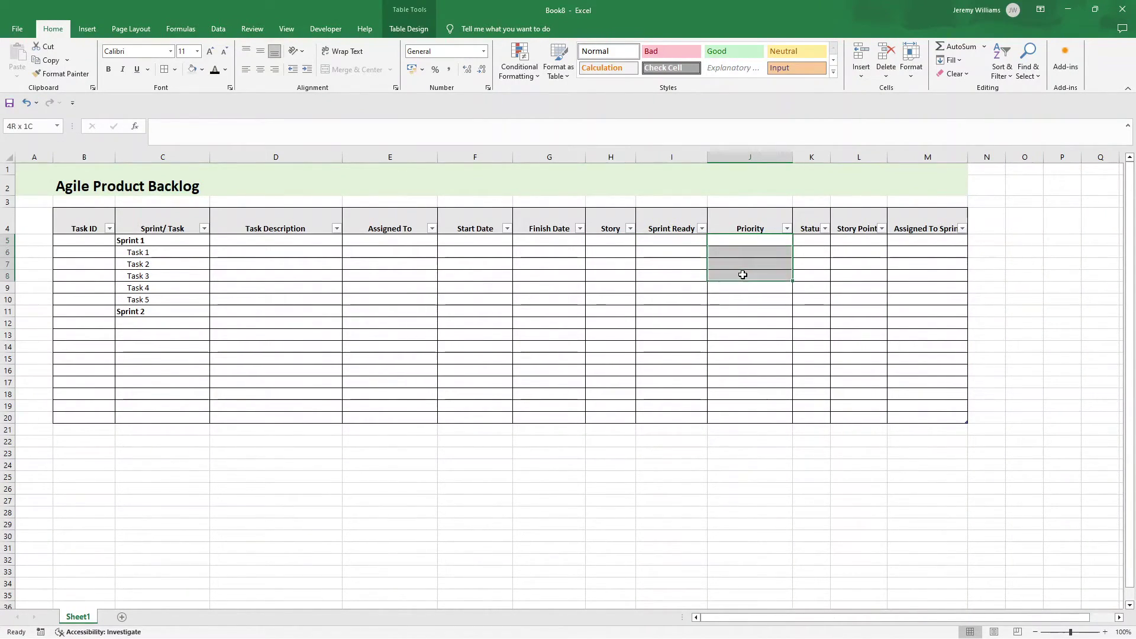
drag(827, 157, 927, 157)
click(849, 241)
click(891, 240)
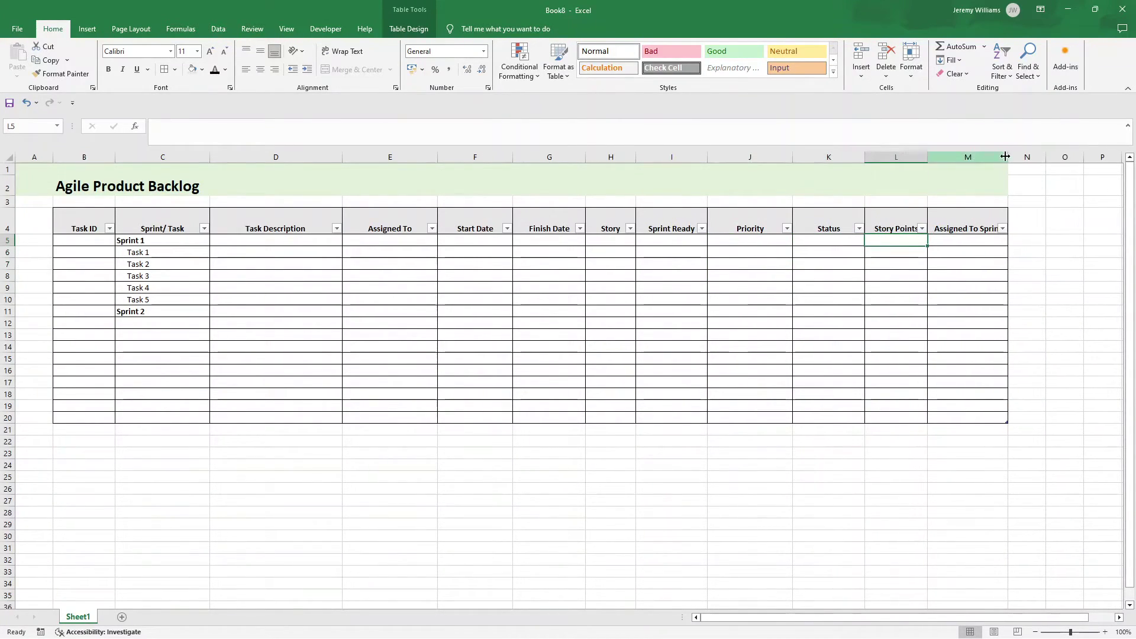
drag(1007, 158, 1020, 158)
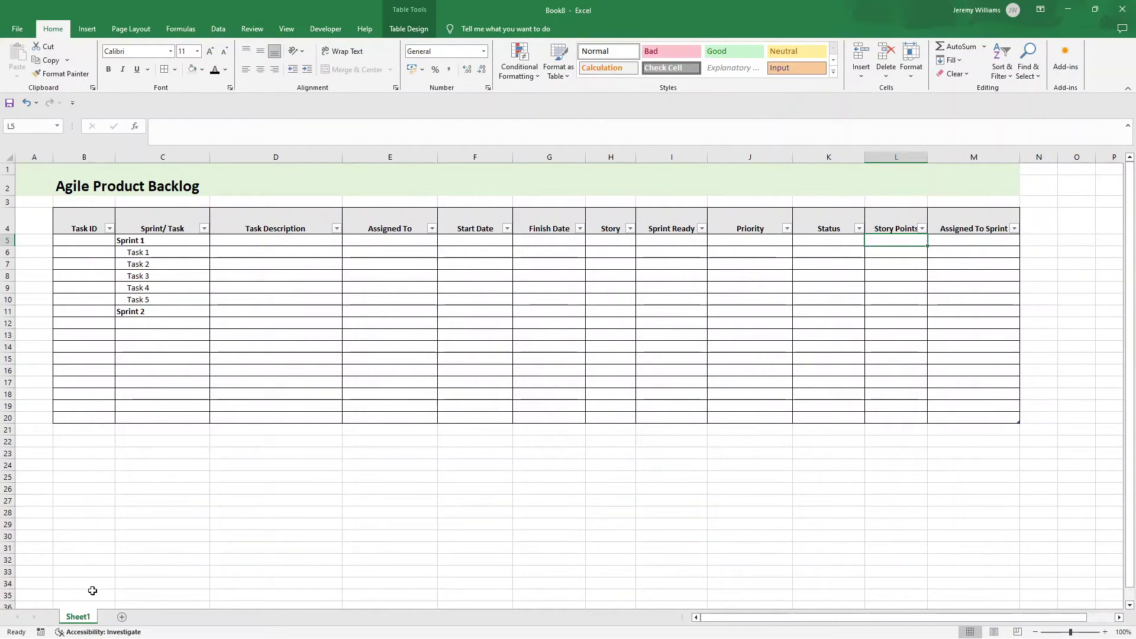
Add a new sheet named Key and place it before Sheet1.
click(122, 617)
text(Key)
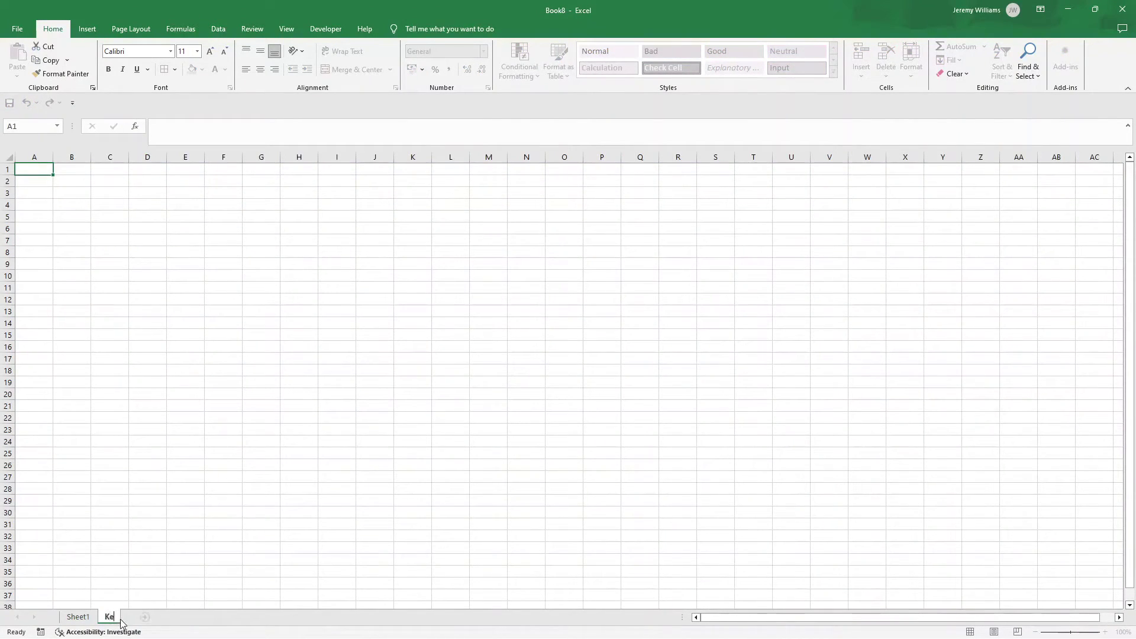
key(Return)
drag(92, 619, 84, 619)
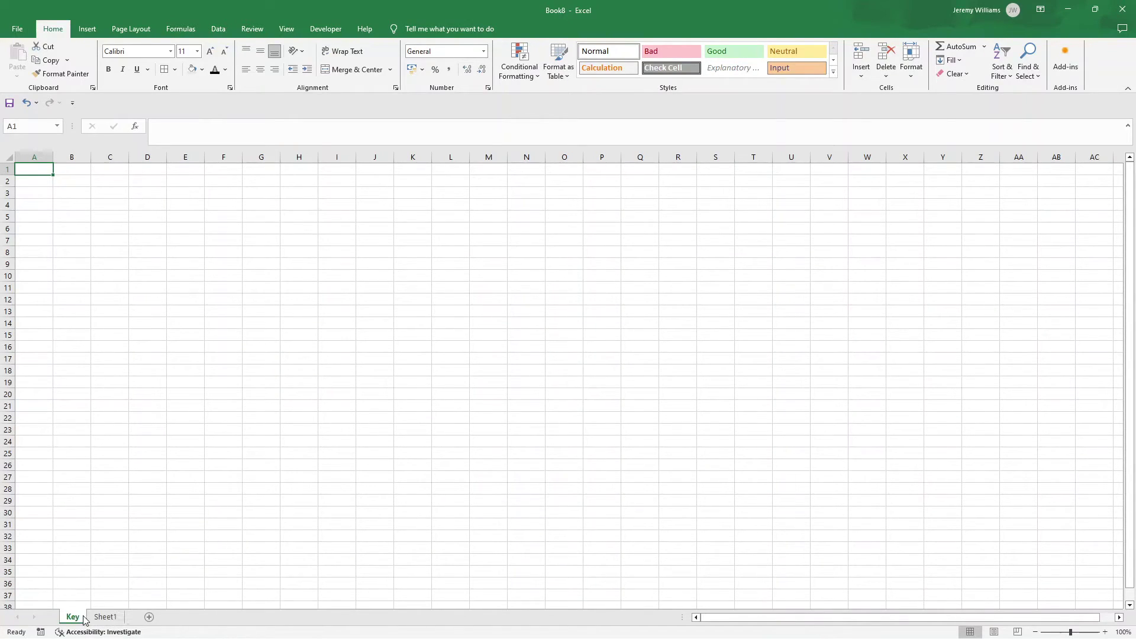
Rename Sheet1 to Product Backlog 1.
click(102, 618)
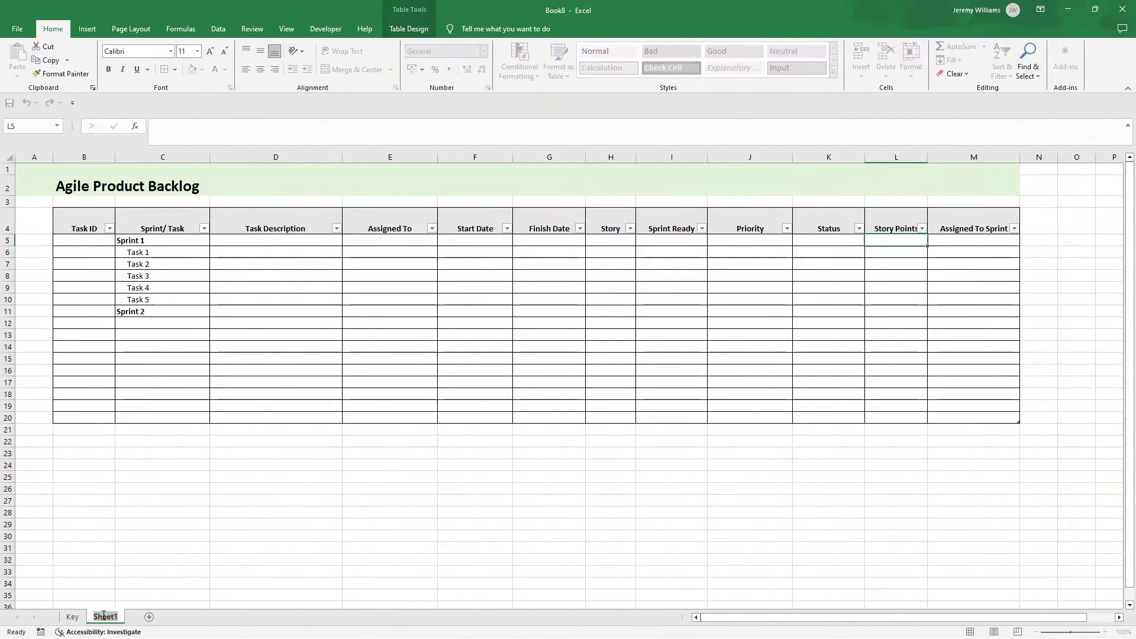
text(Product Backlg)
key(BackSpace)
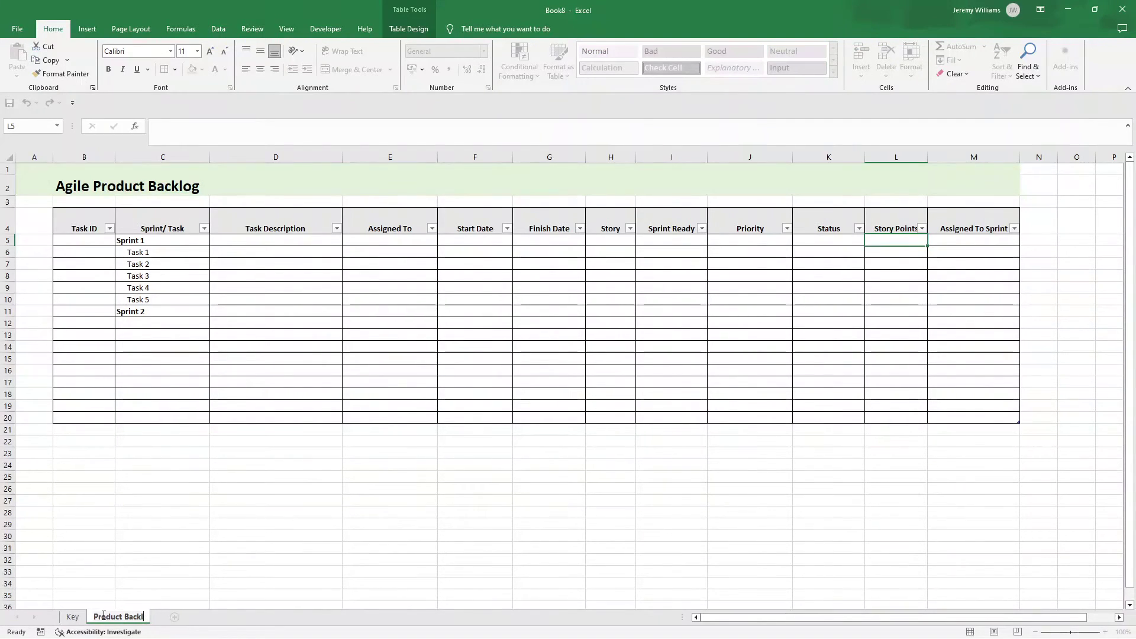
text(og 1)
key(Return)
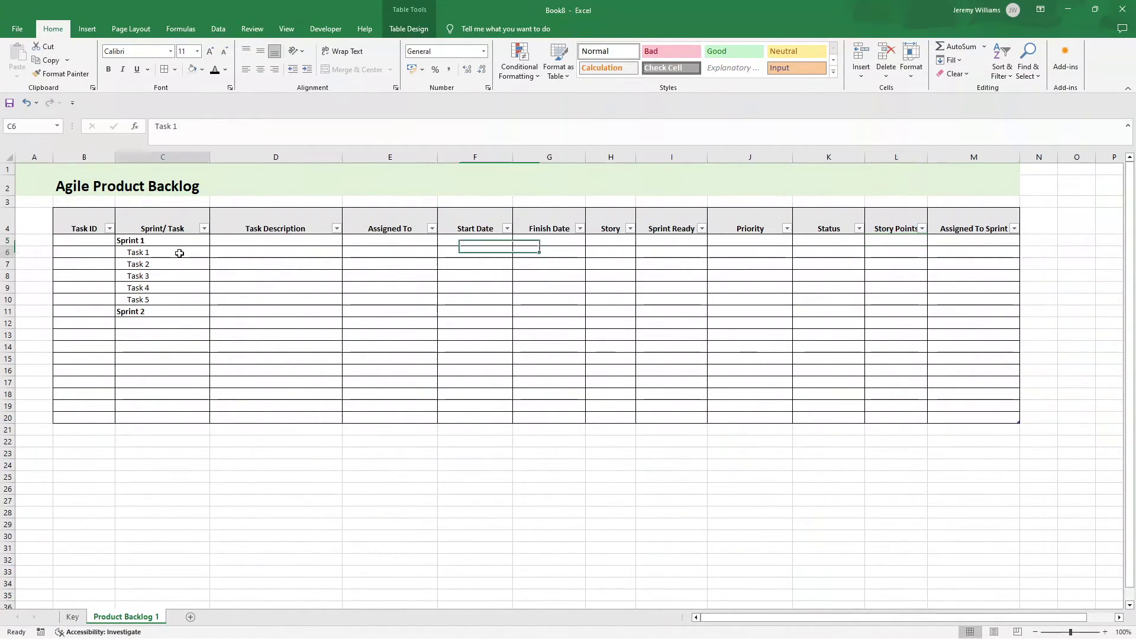
Copy Task 1–Task 5 from C6:C10 and paste them beneath Sprint 2 at C12.
drag(180, 251, 183, 302)
key(ctrl+c)
click(173, 321)
key(ctrl+v)
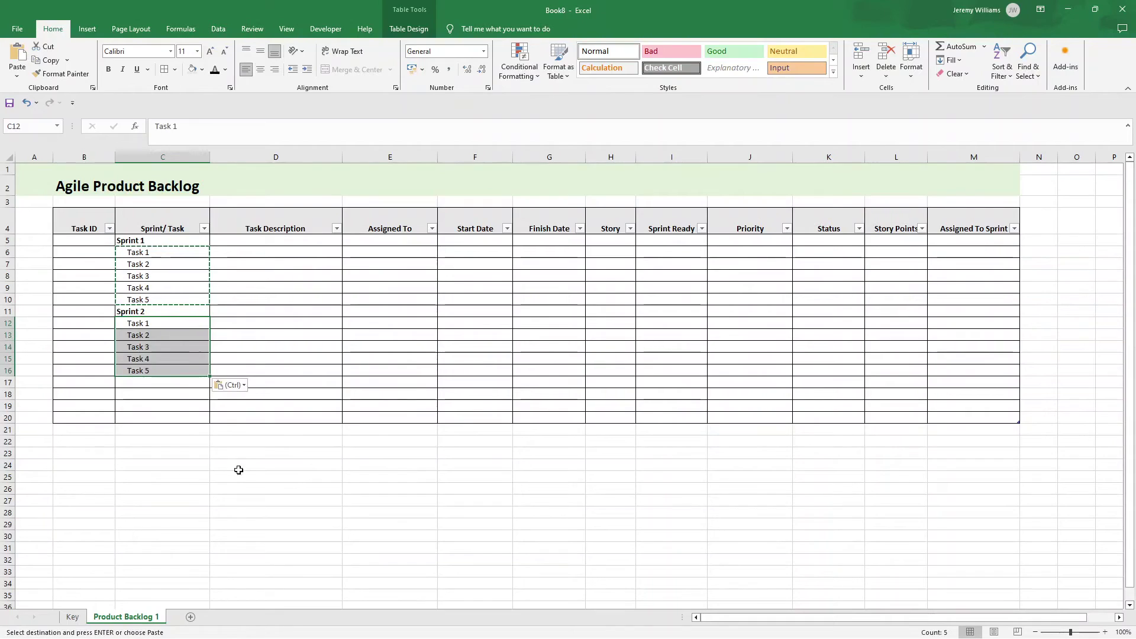
click(155, 253)
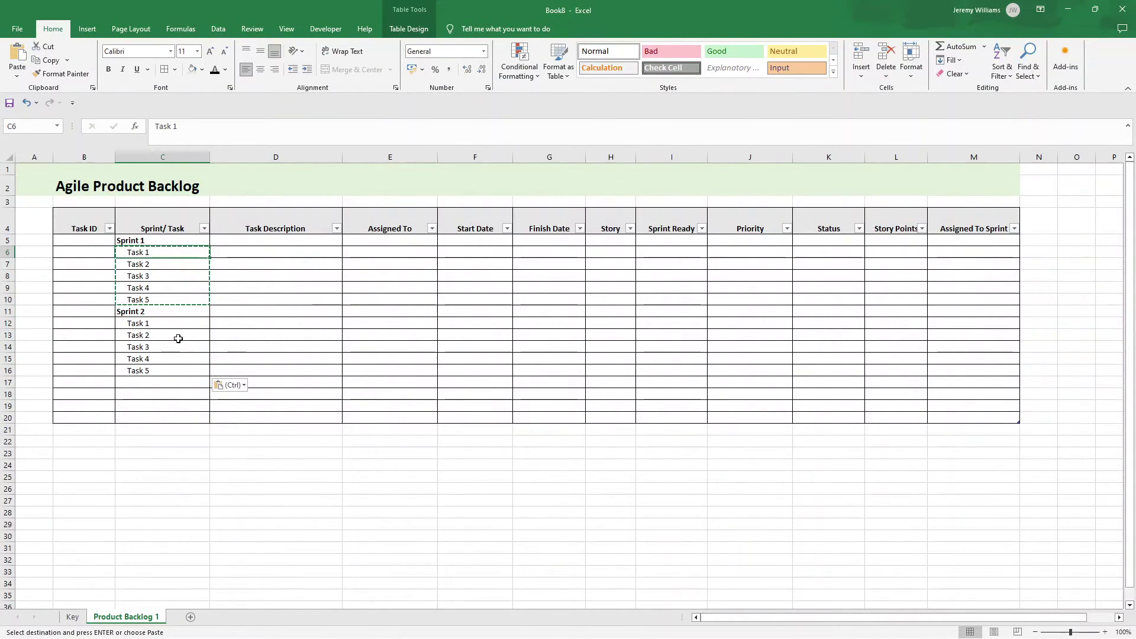
click(478, 373)
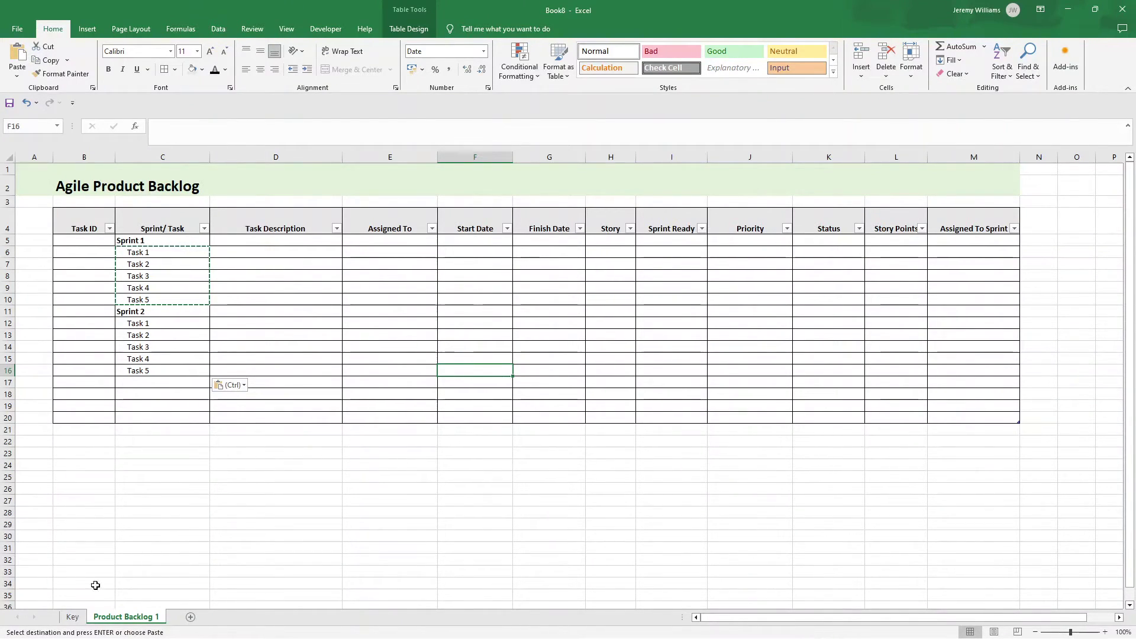
Check the empty Key sheet, then select the Agile Product Backlog title cells.
click(73, 616)
click(132, 617)
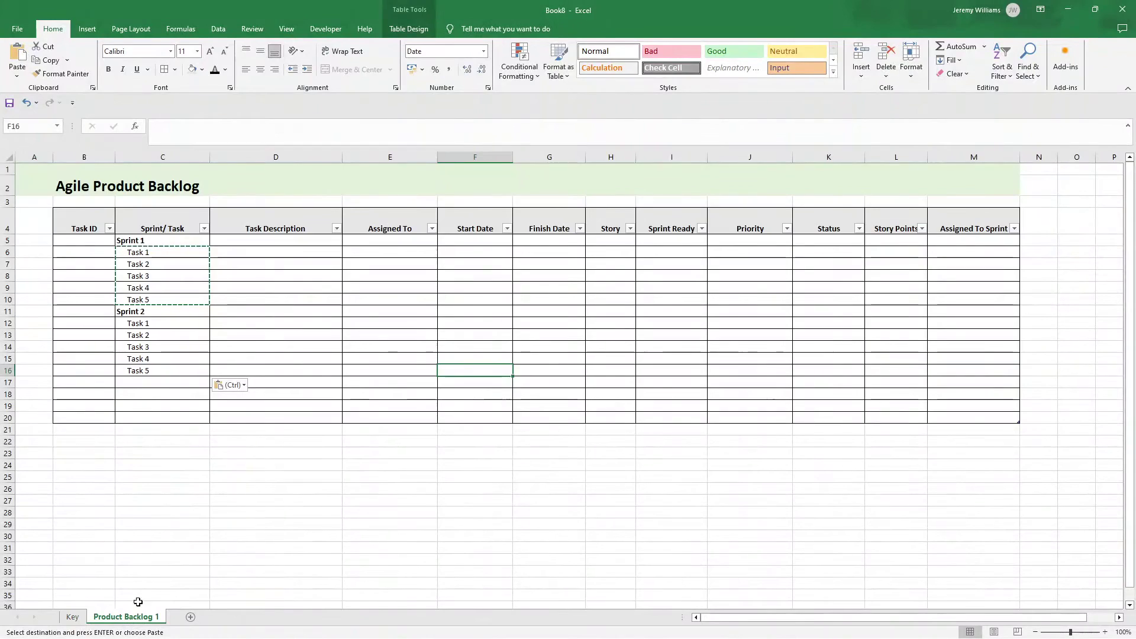
drag(27, 170, 262, 183)
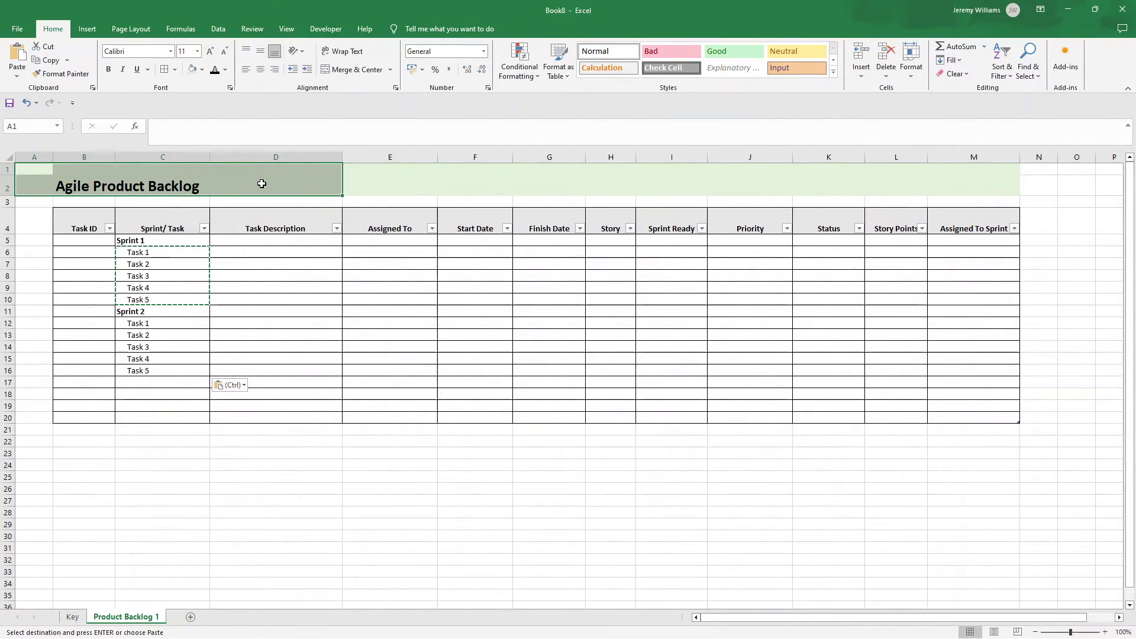
Paste the copied title onto the Key sheet and change its text to 'Key'.
click(72, 617)
key(ctrl+v)
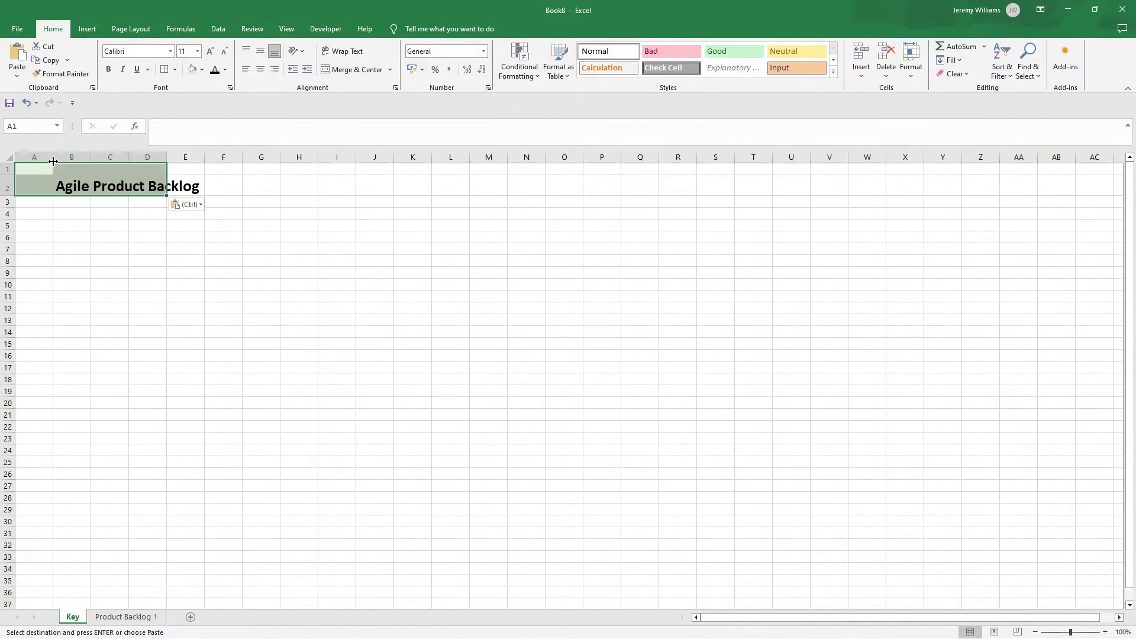
key(Escape)
click(72, 237)
click(63, 177)
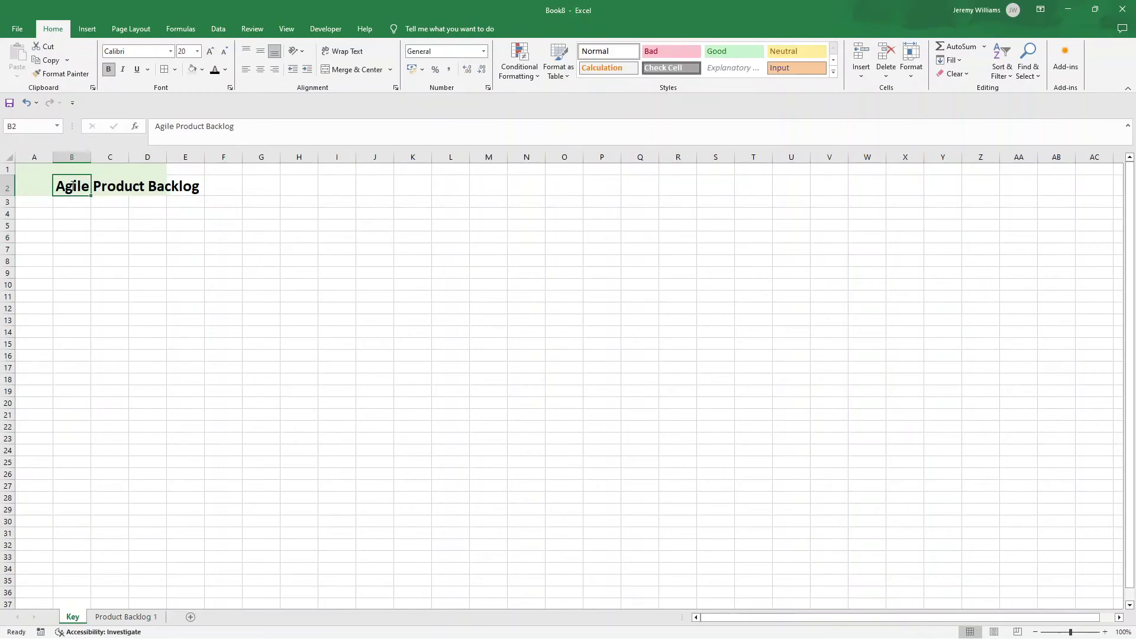
triple_click(63, 187)
text(Key)
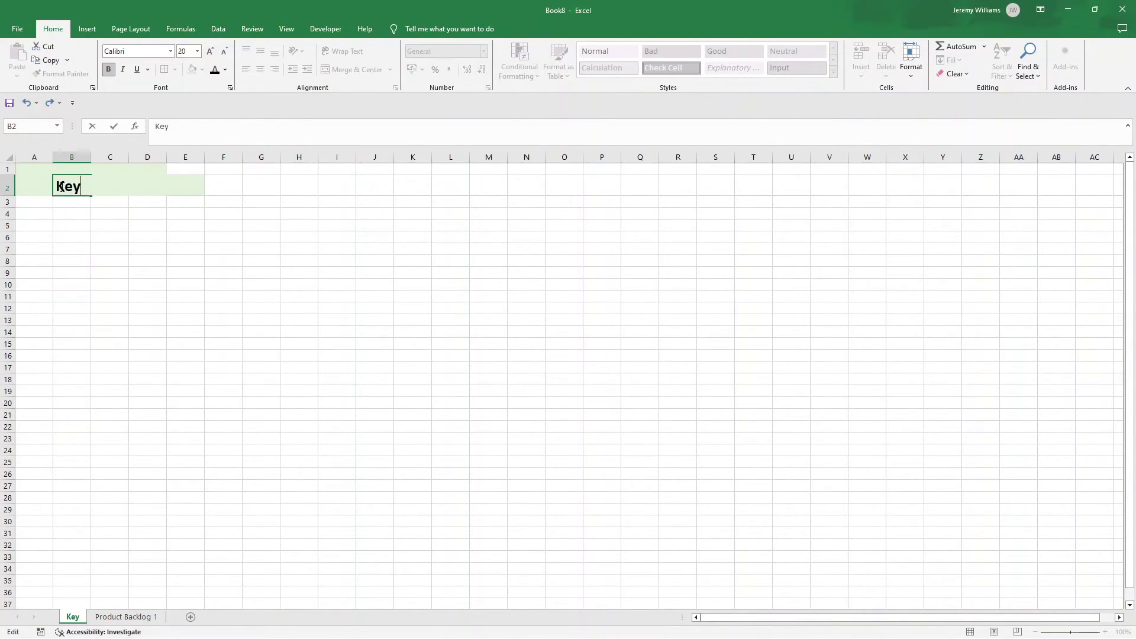
key(Return)
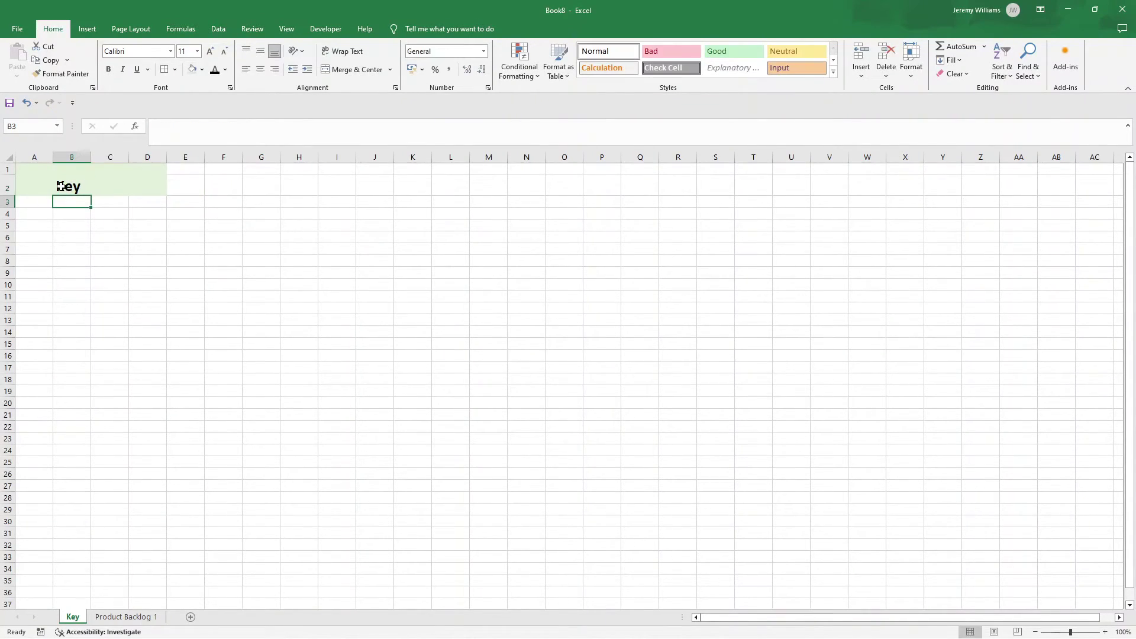
Enter a bold 'Yes/No' header in B4 with options Yes and No below it.
click(77, 214)
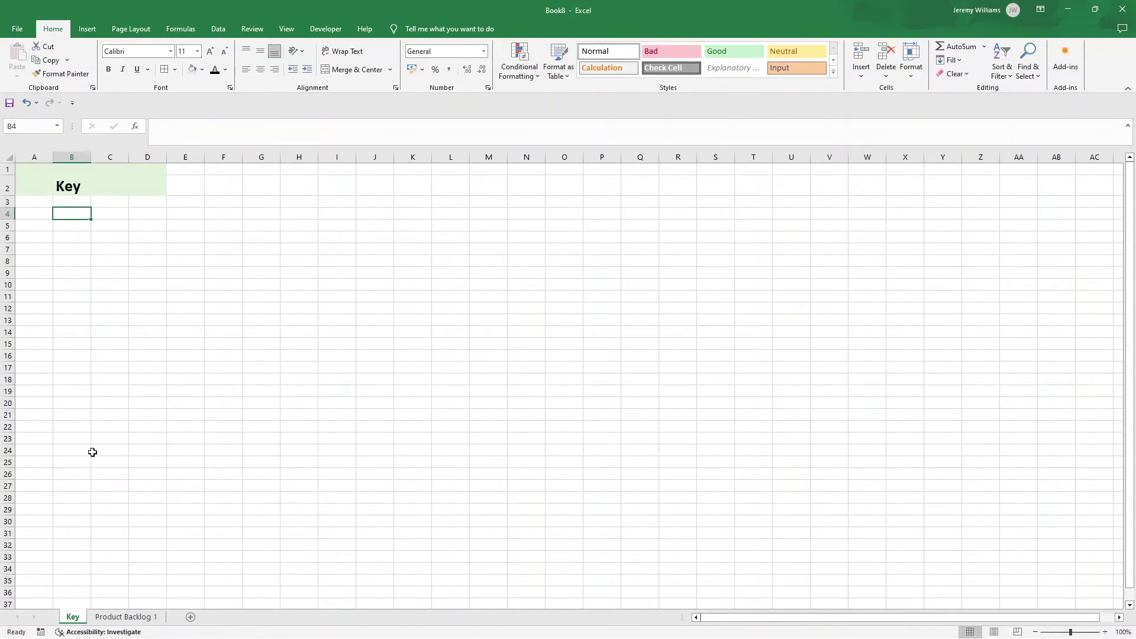
text(Yes/No)
key(Return)
key(Up)
key(ctrl+b)
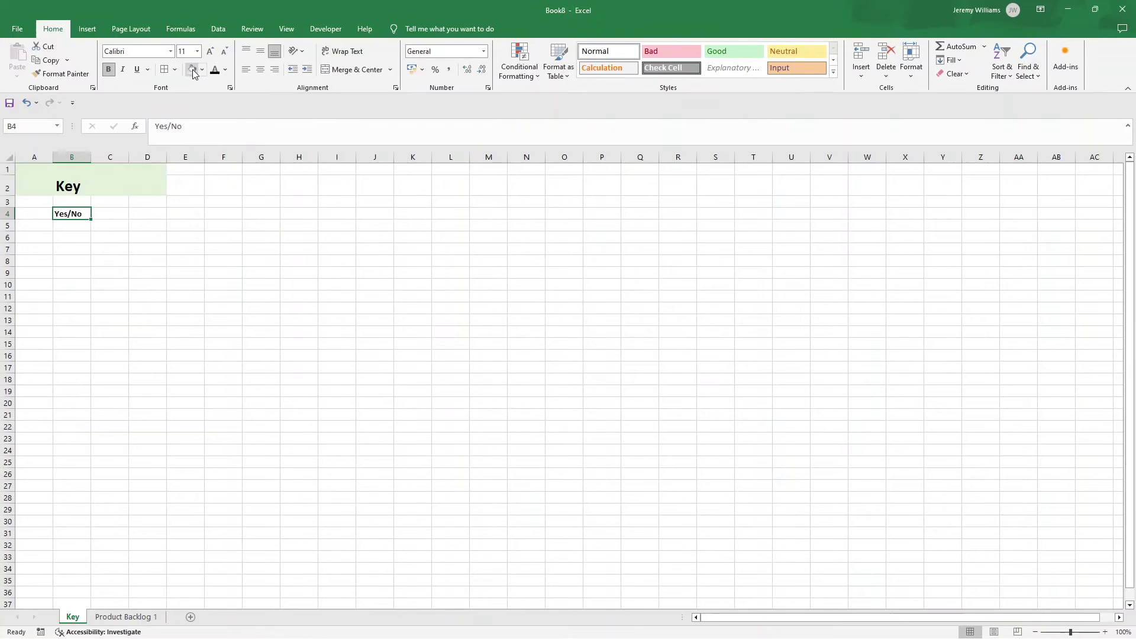
click(72, 226)
text(Yes)
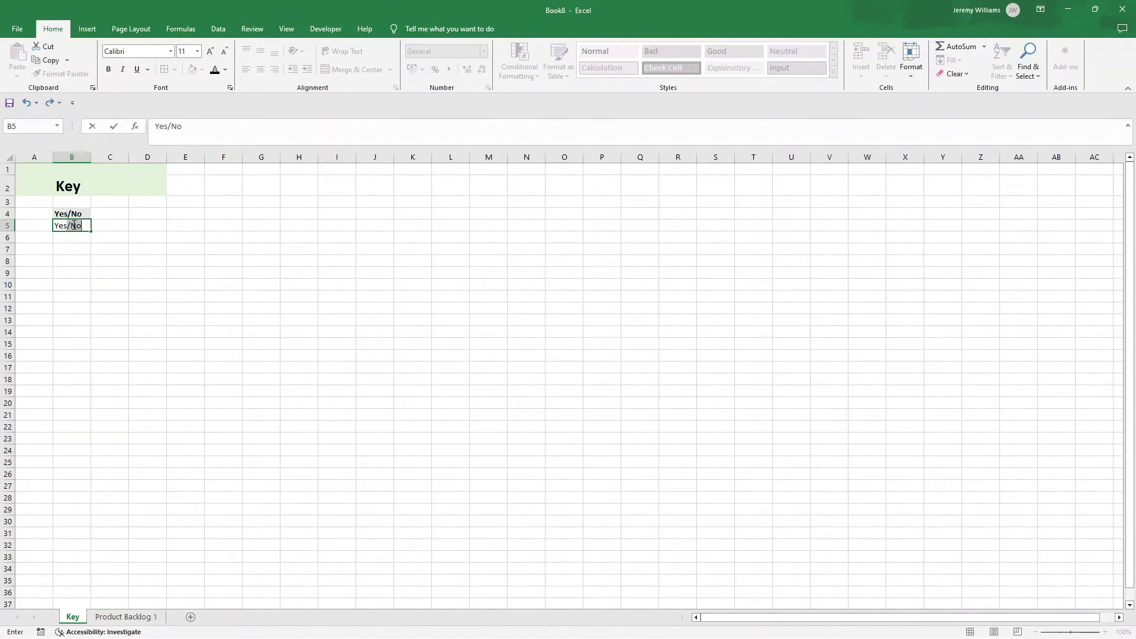
key(Delete)
key(Return)
text(No)
key(Return)
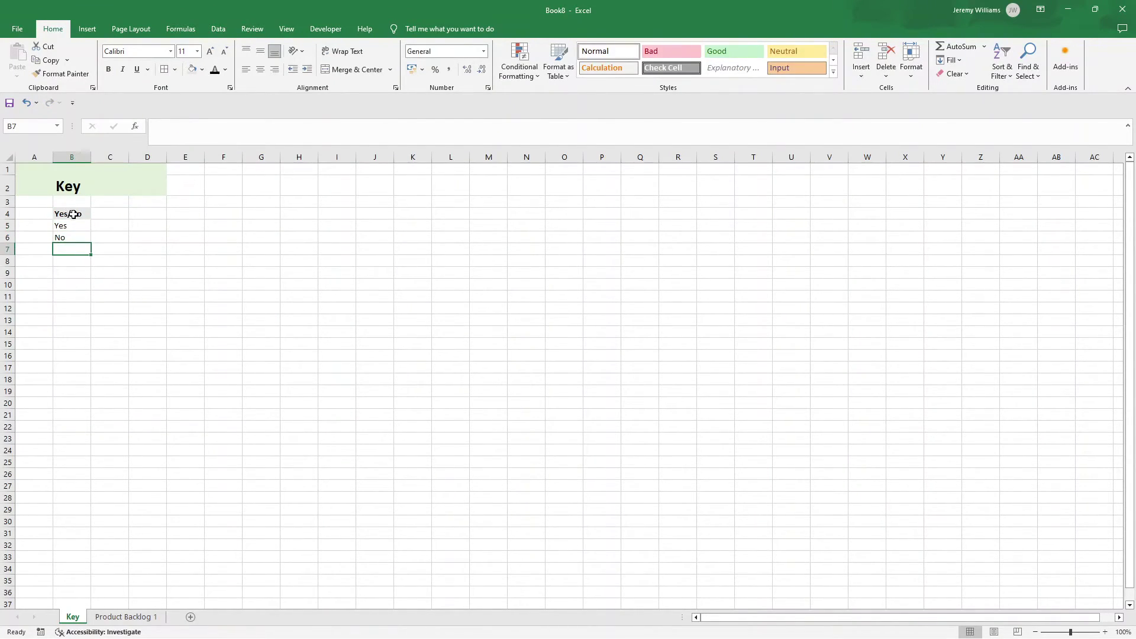
Border the Yes/No list cells B4:B6 and narrow column C into a thin spacer.
drag(73, 214, 72, 237)
click(165, 69)
click(111, 225)
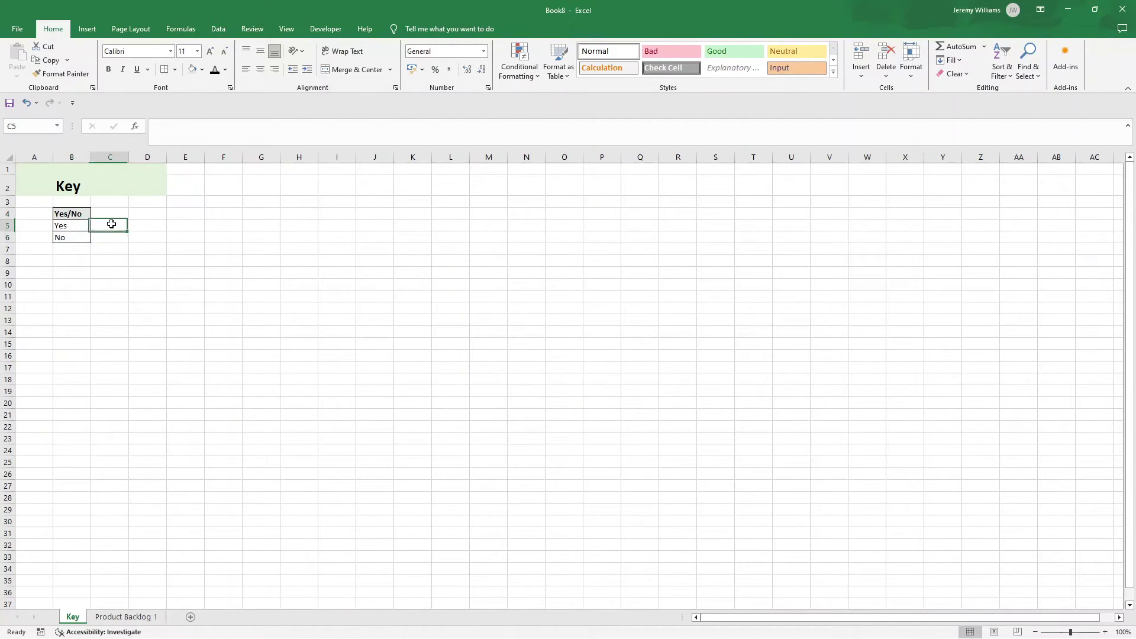
click(145, 213)
drag(129, 159, 111, 158)
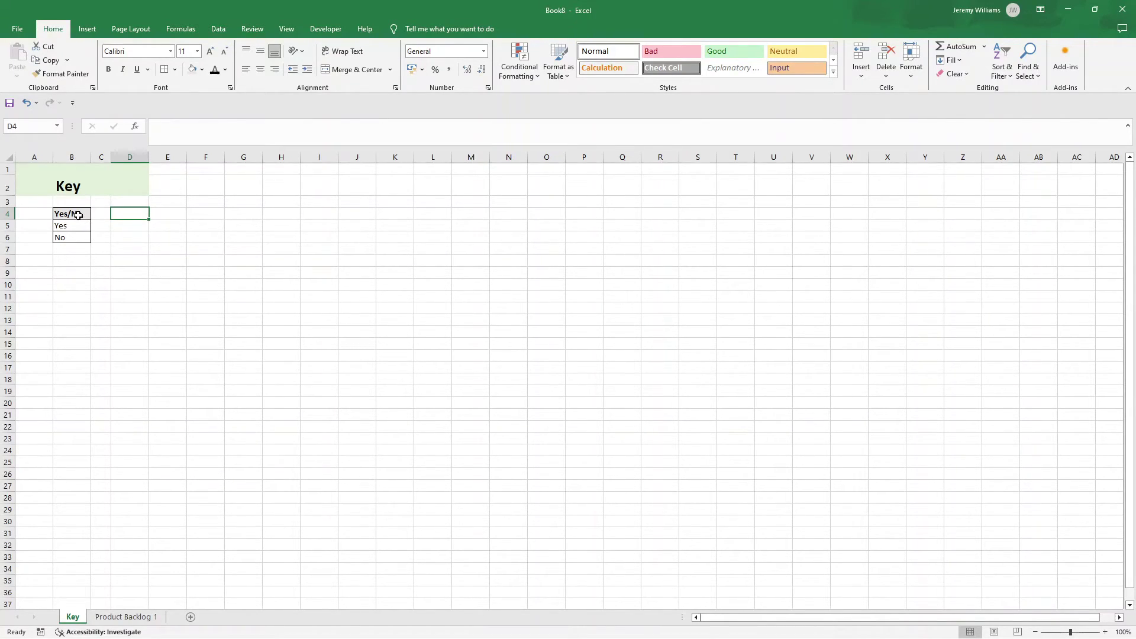
Copy the Yes/No list into column D and rename its header to 'Priority'.
drag(77, 215, 89, 235)
key(ctrl+c)
click(147, 212)
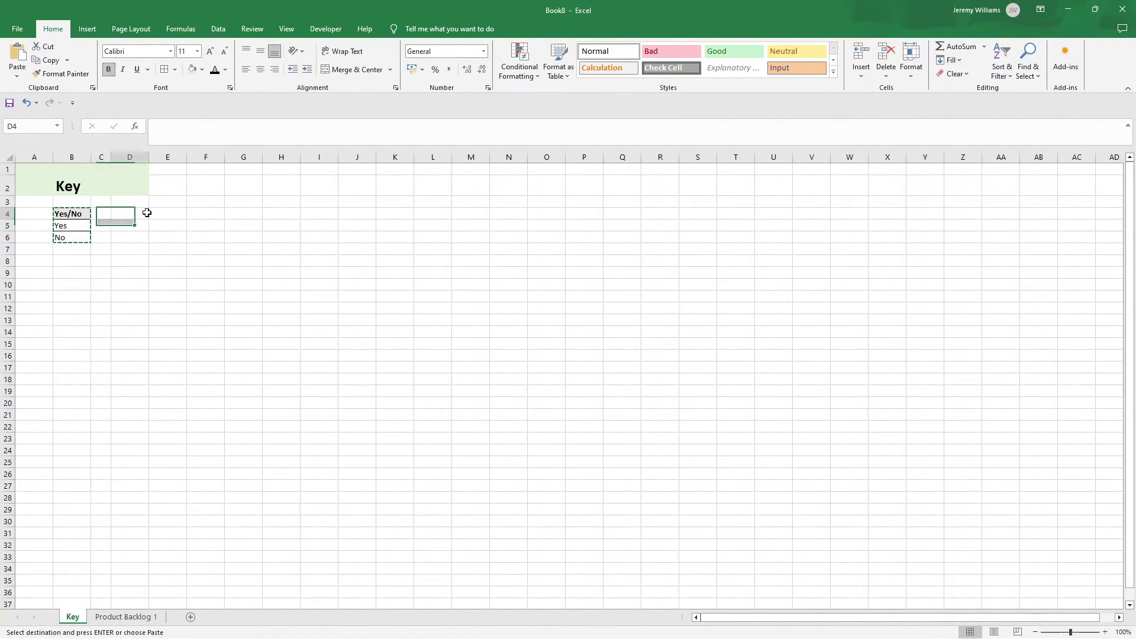
key(ctrl+v)
key(Escape)
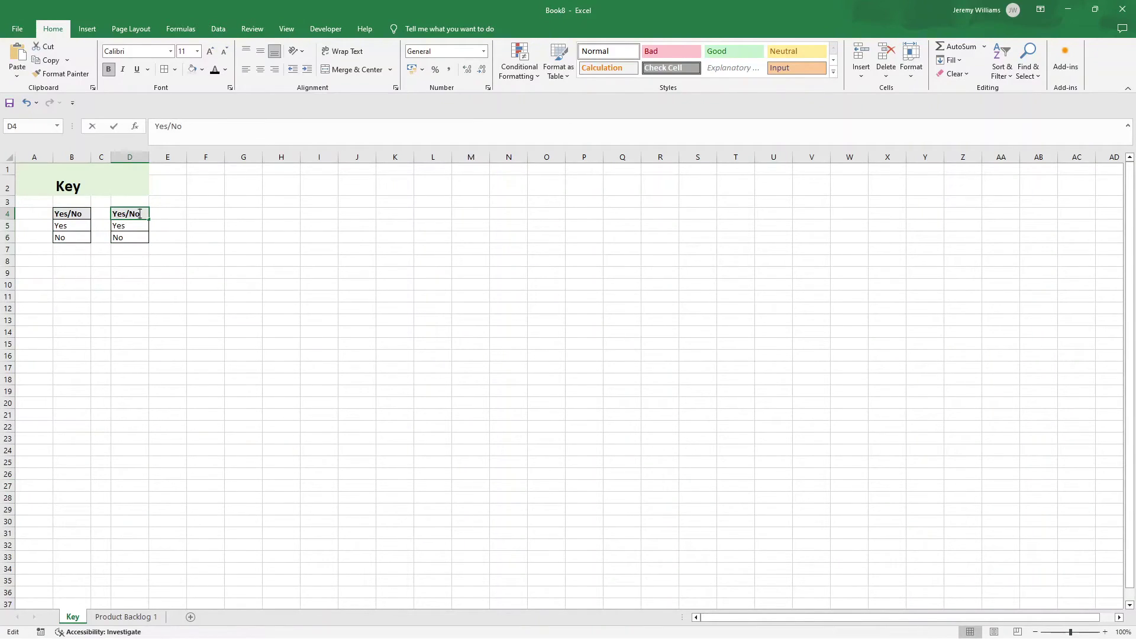
double_click(140, 214)
text(Pri)
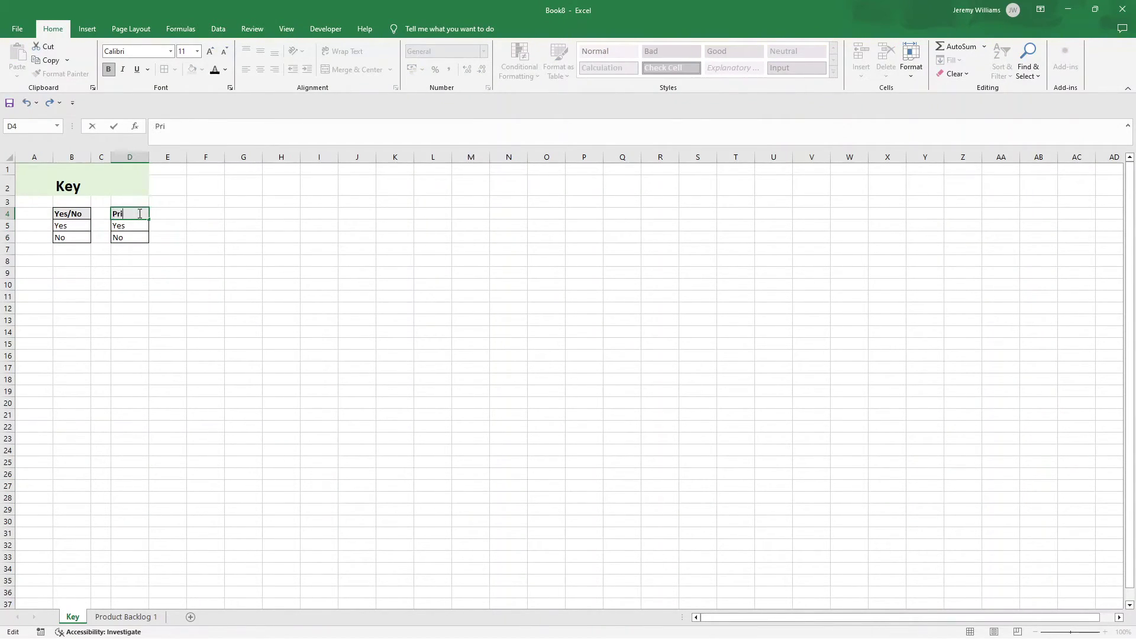
text(ority)
key(Return)
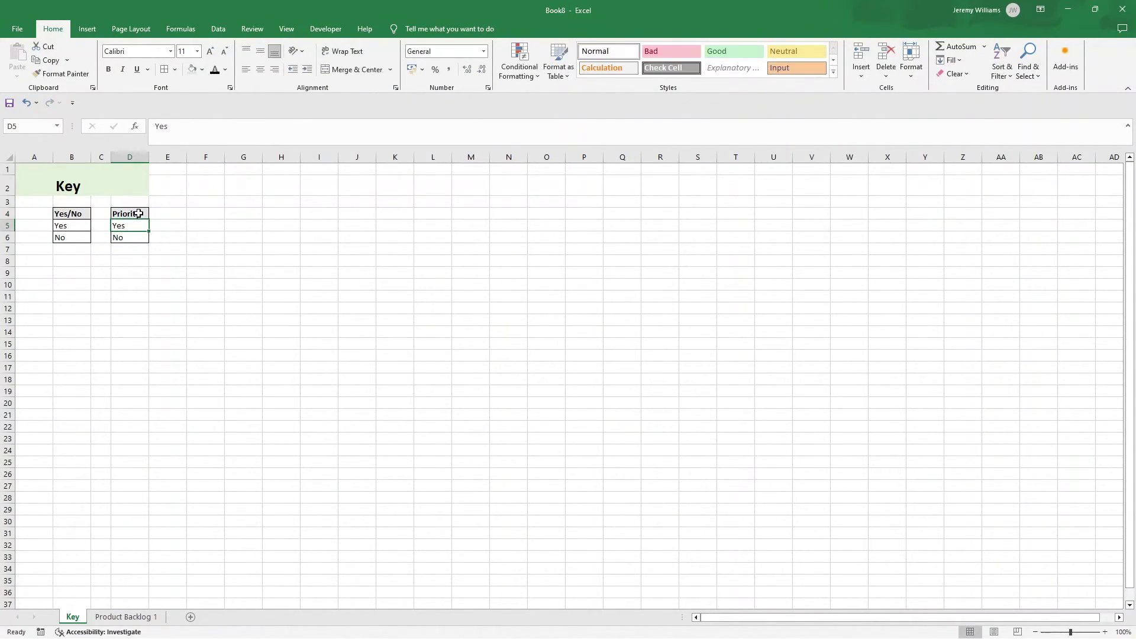
List priorities Low, Medium and High under the header and border those cells.
text(Low)
key(Return)
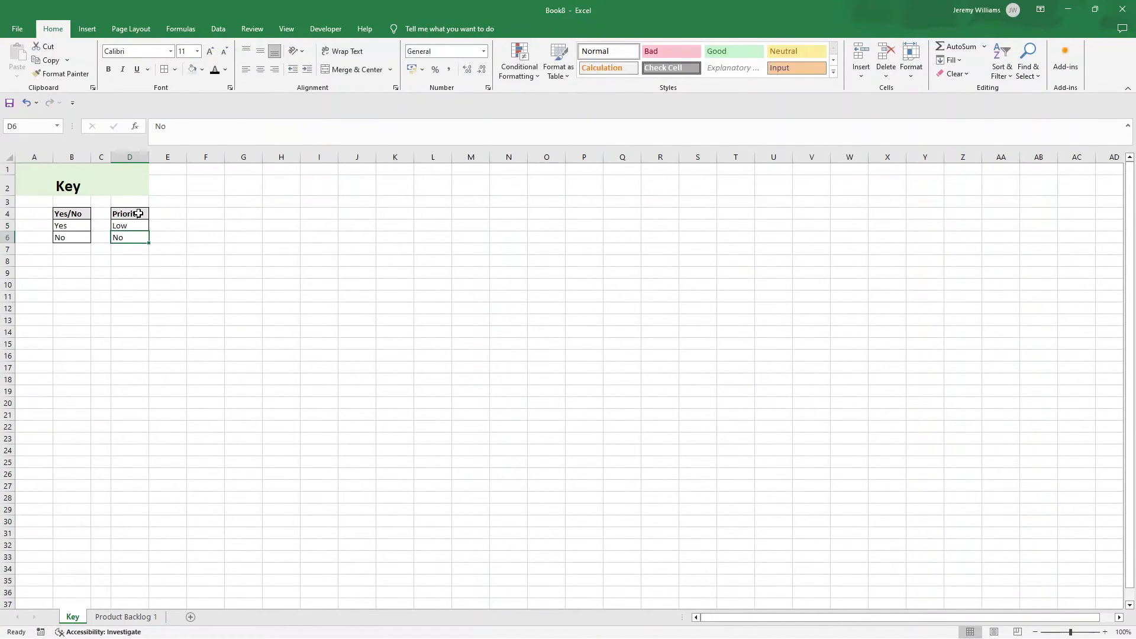
text(Medium)
key(Return)
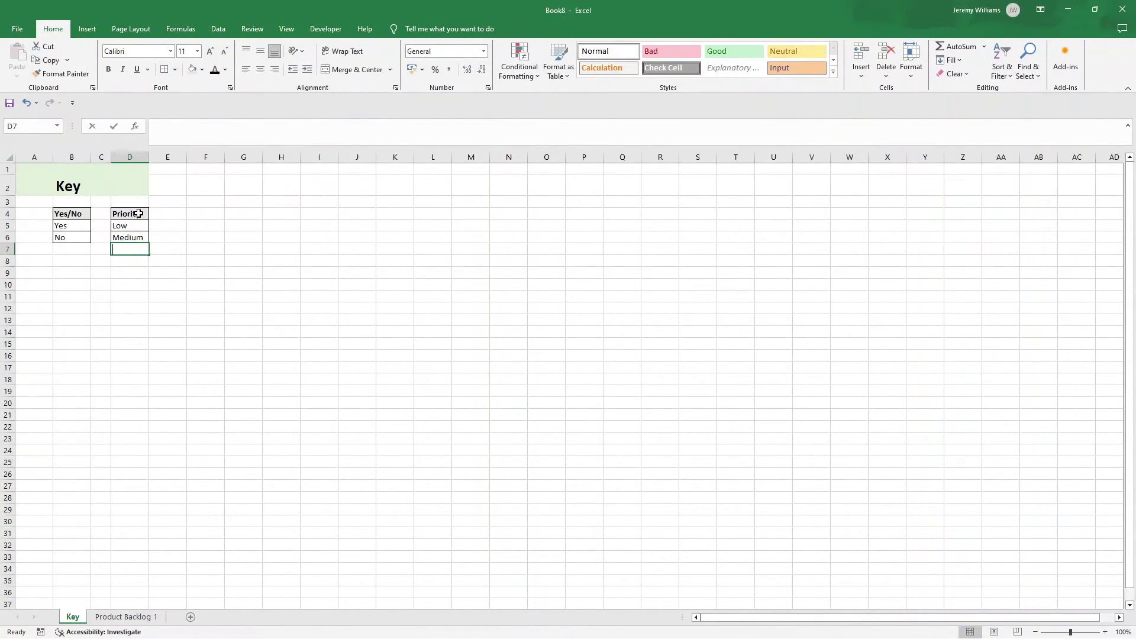
text(High)
key(Return)
drag(118, 226, 124, 250)
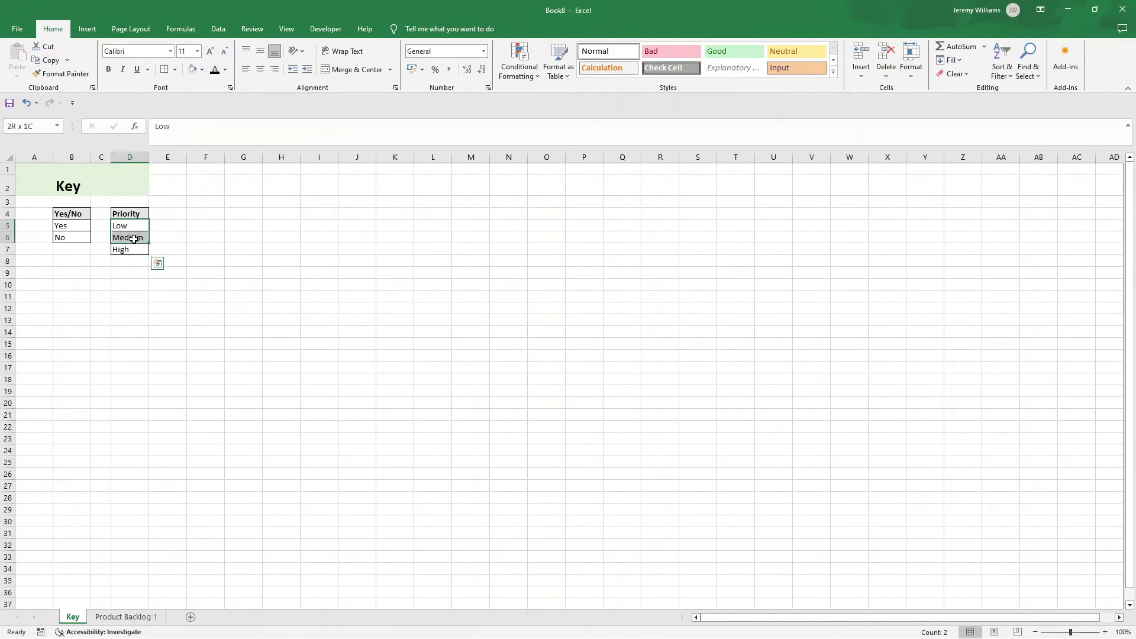
click(165, 69)
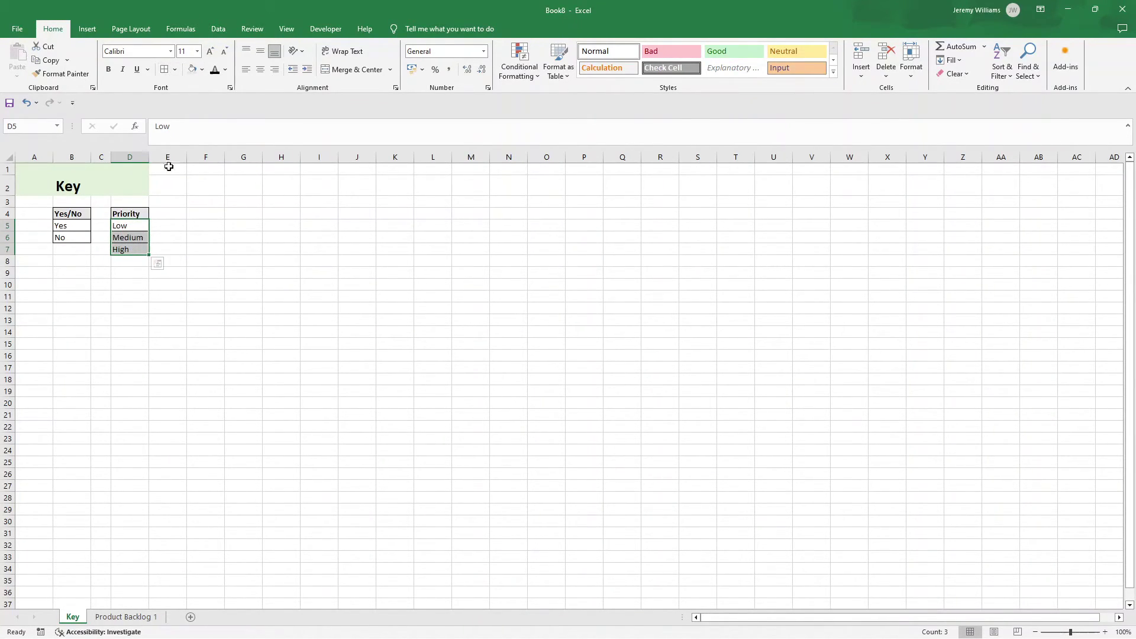
Copy the header to F4, widen column F, and extend the green title band over E1:F2.
click(127, 212)
key(ctrl+c)
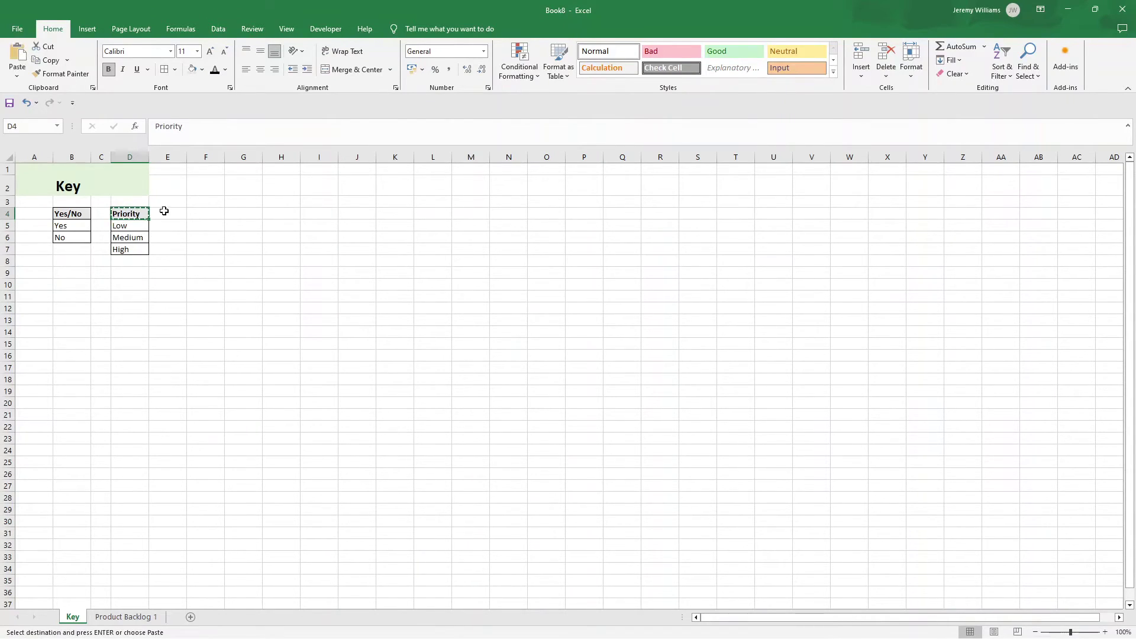
click(189, 213)
key(ctrl+v)
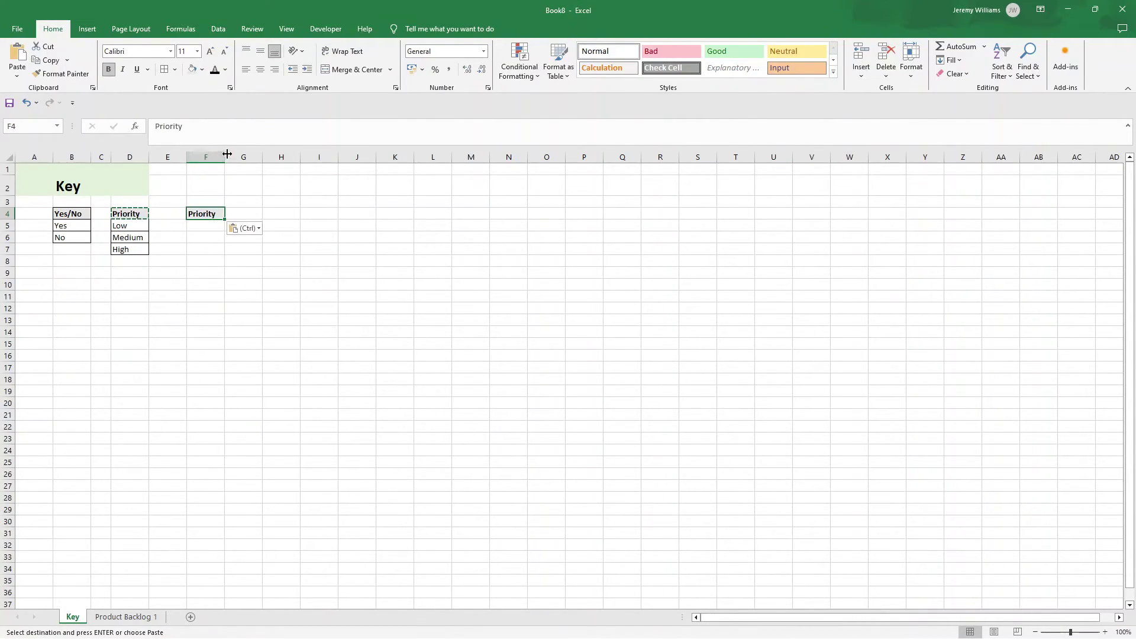
drag(224, 156, 170, 158)
click(133, 169)
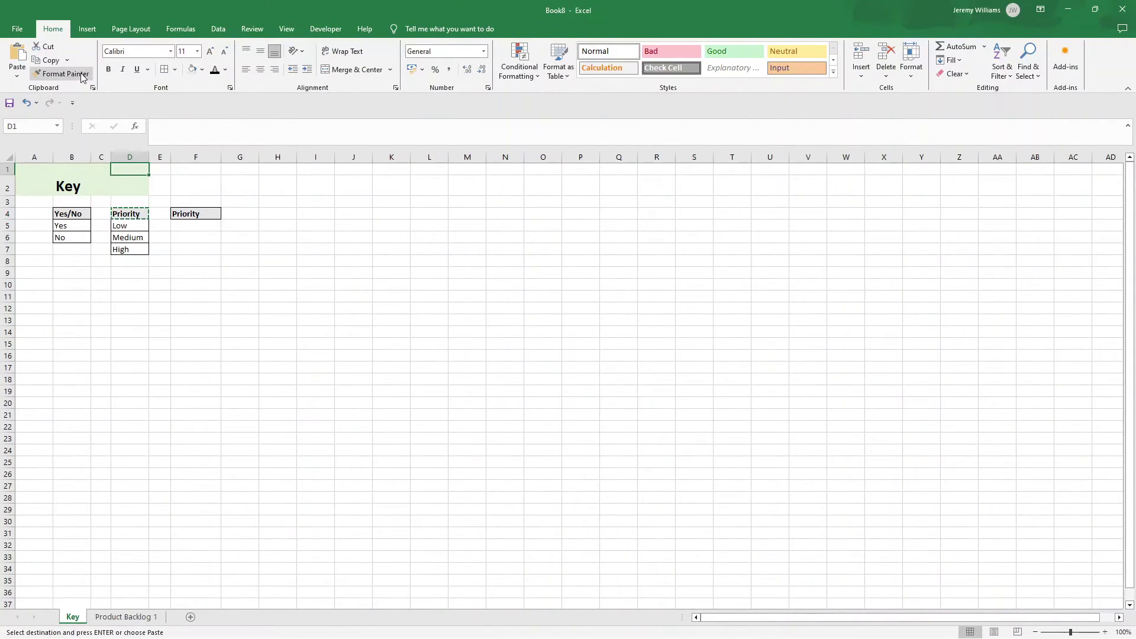
click(61, 74)
drag(160, 169, 196, 189)
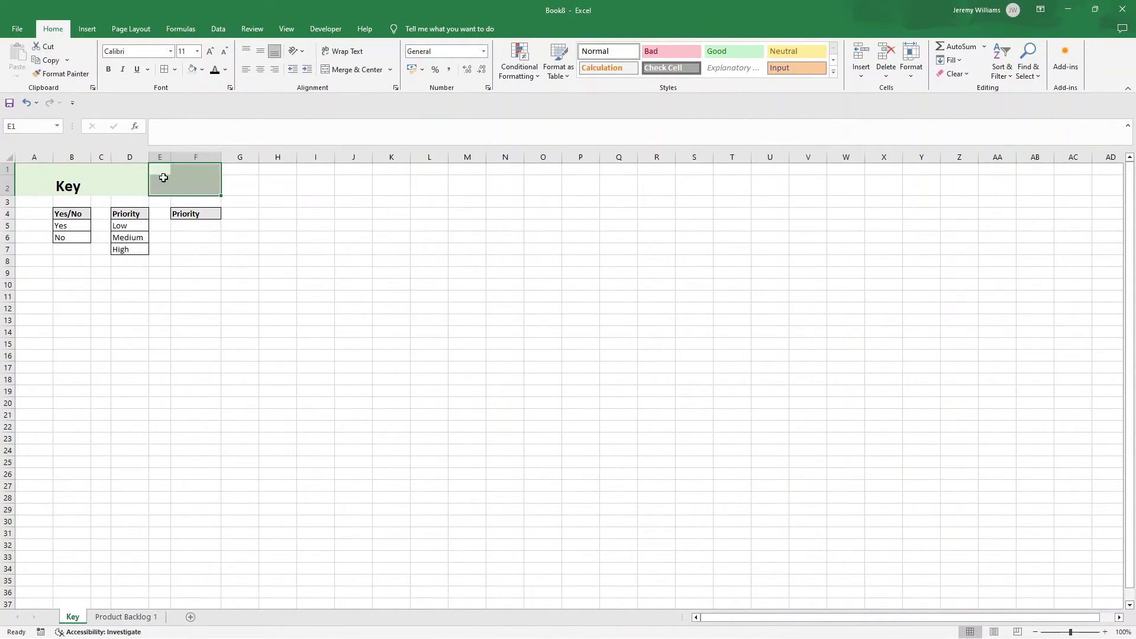
Enter a 'Status' header with Not Started, In Progress, Complete, Overdue and On Hold.
click(187, 215)
text(Status)
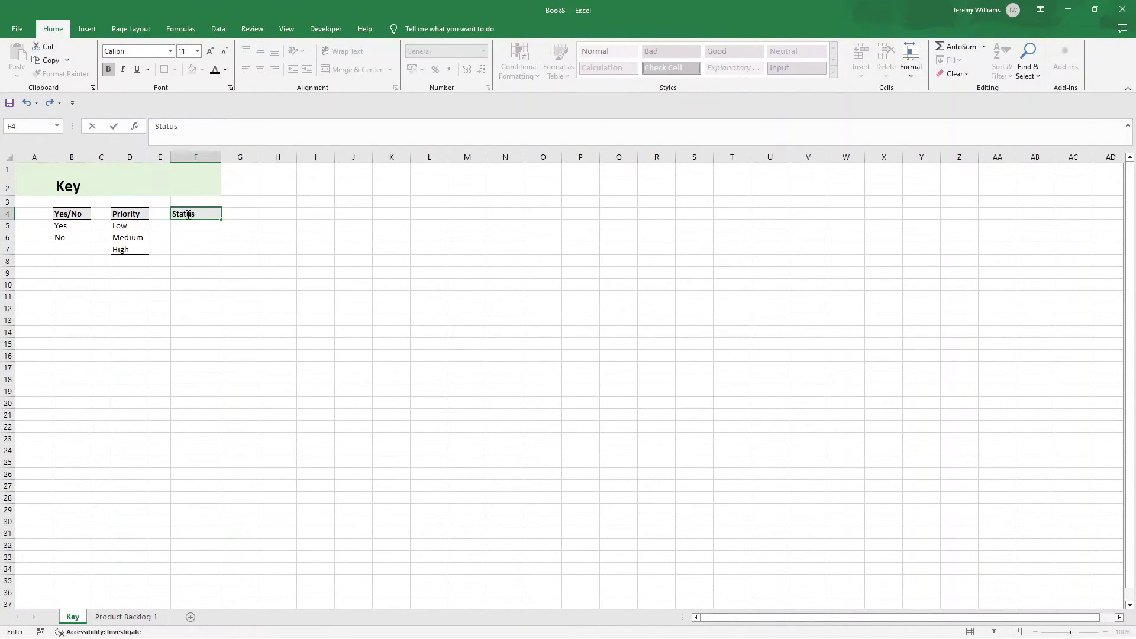
key(Return)
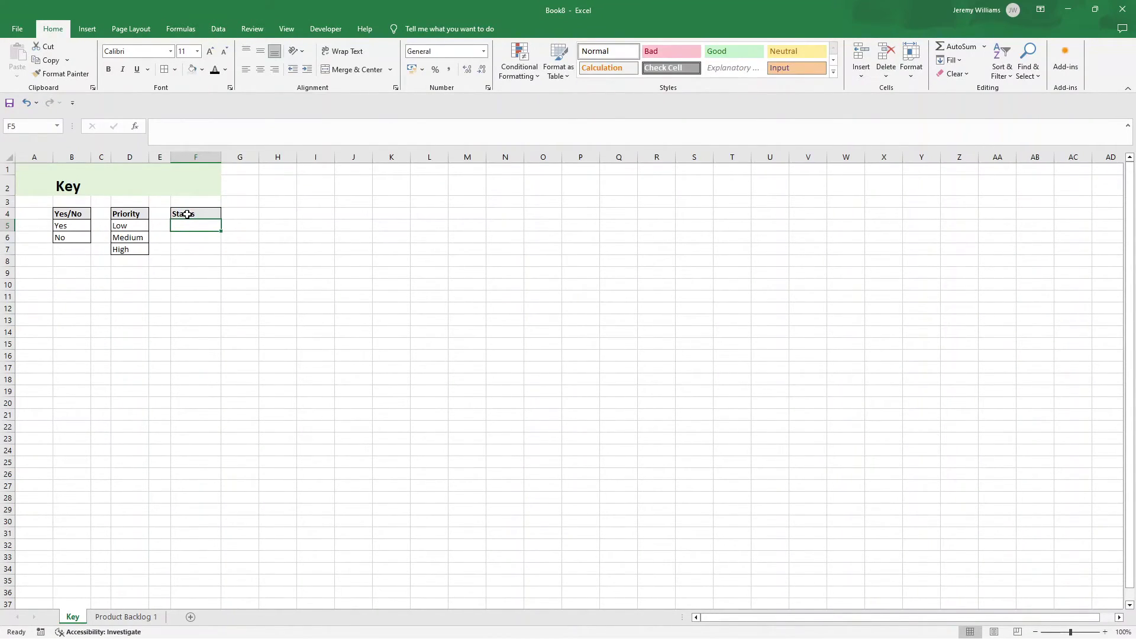
text(Not Started)
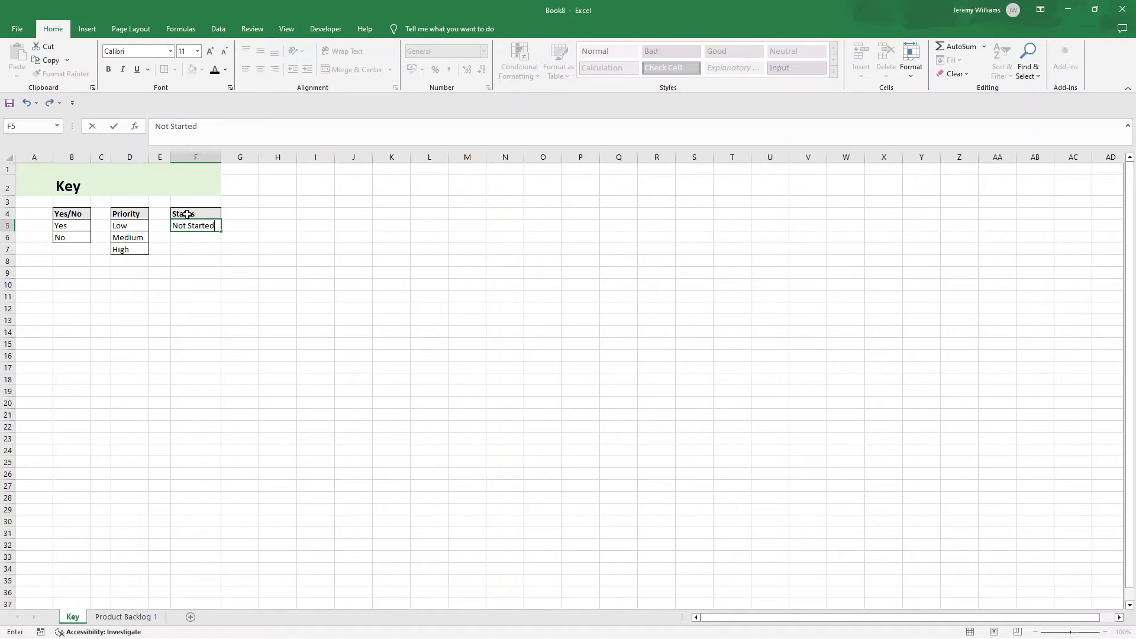
key(Return)
text(In Progre)
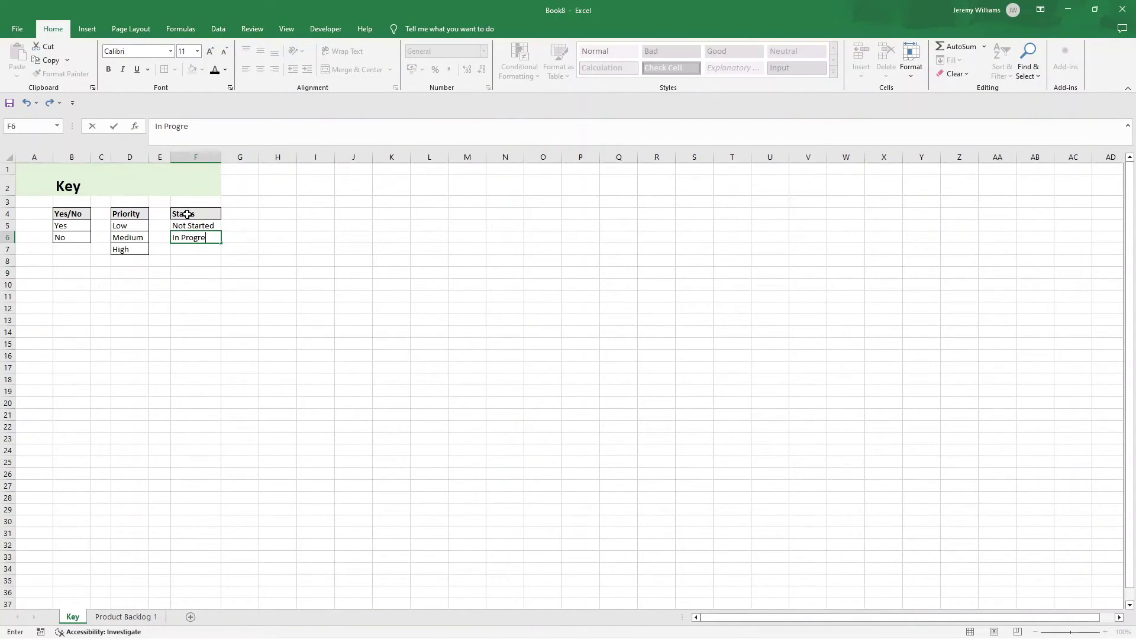
text(ss)
key(Return)
text(Complete)
key(Return)
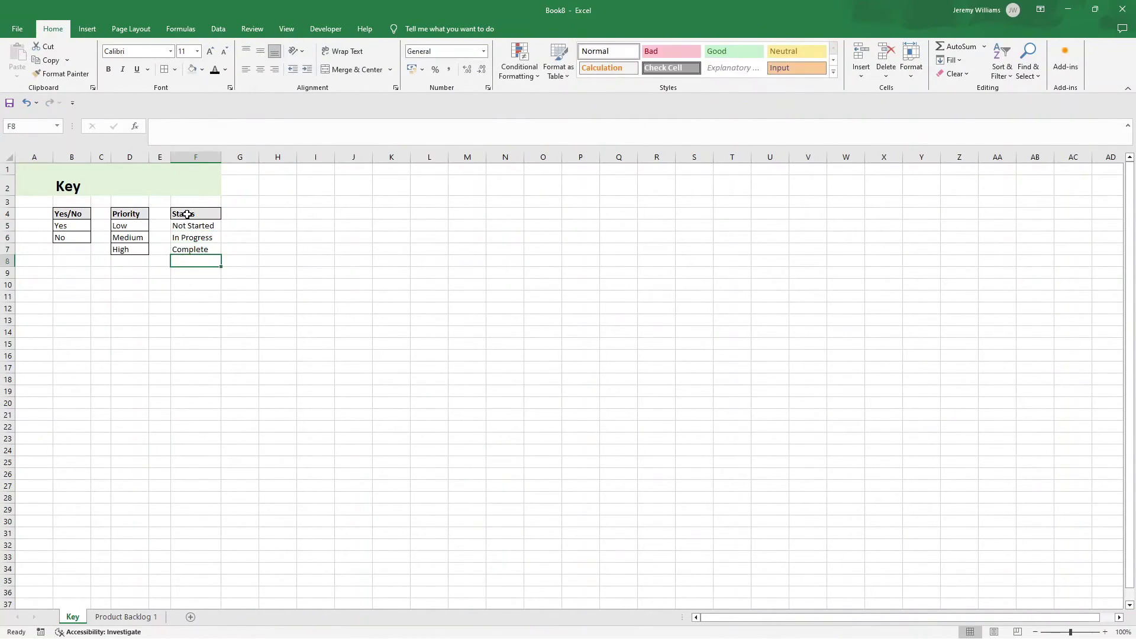
text(Overdue)
key(Return)
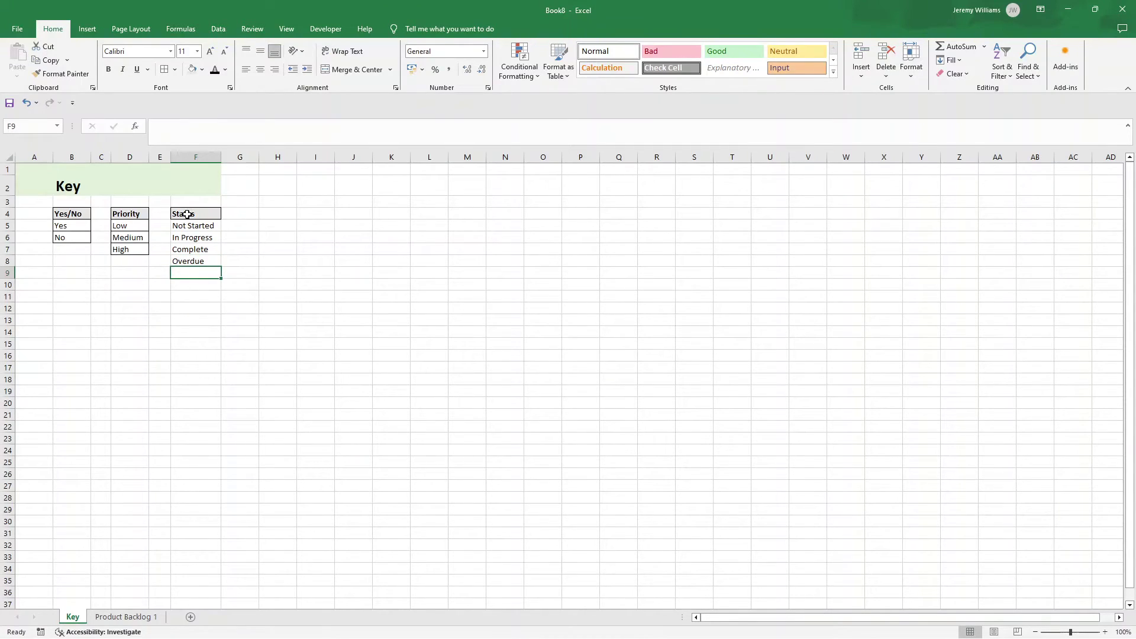
text(On Hold)
key(Return)
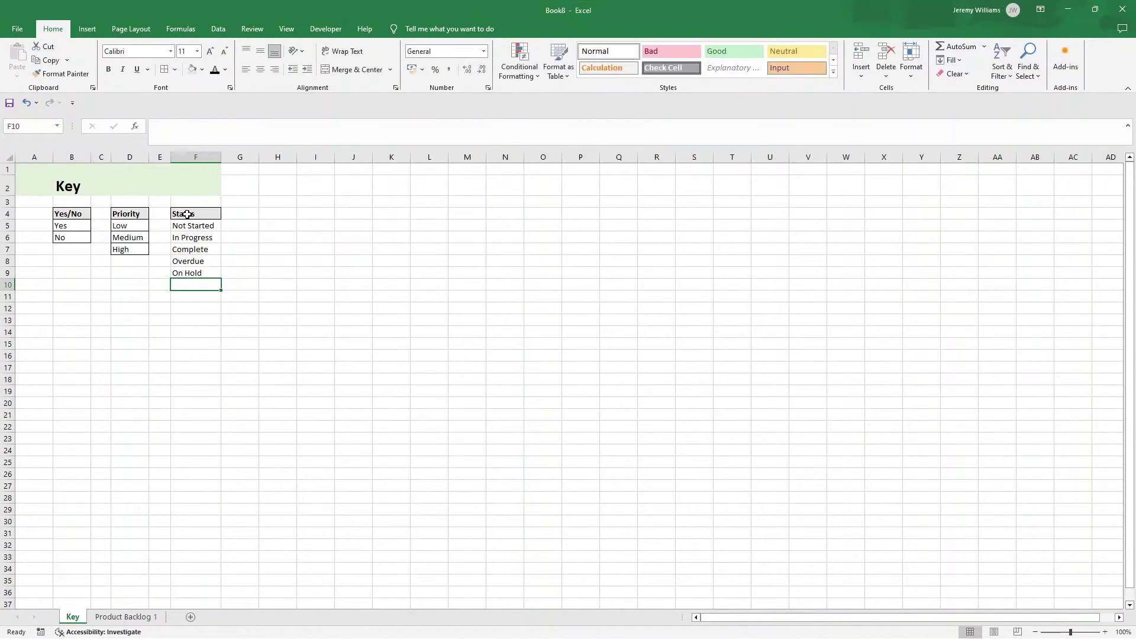
Apply All Borders to the Status list F4:F9.
drag(187, 213, 190, 274)
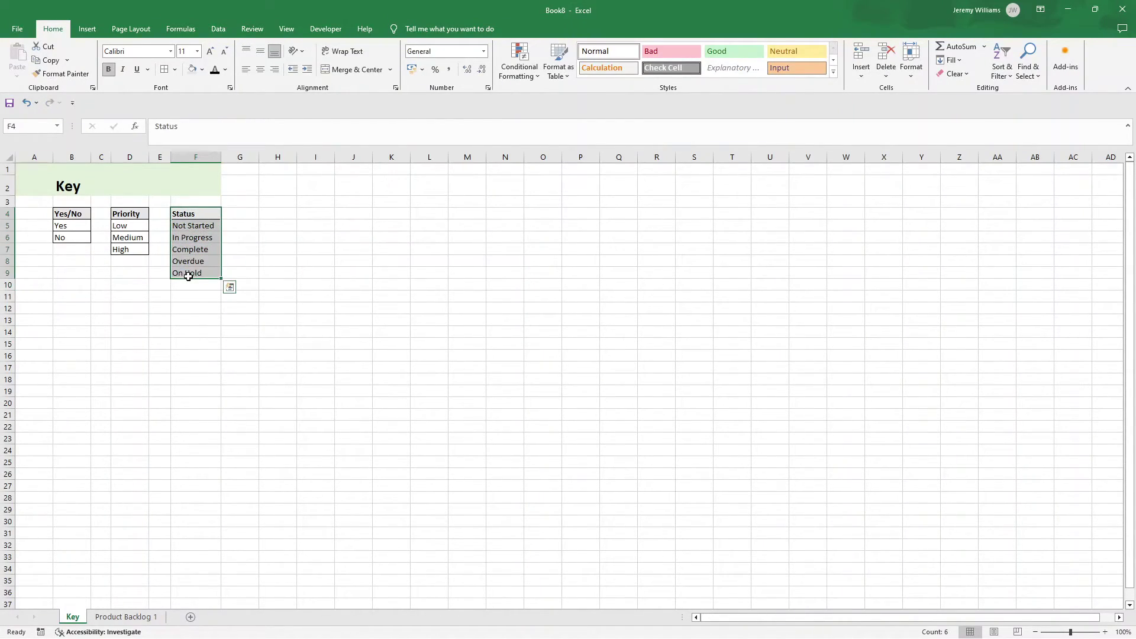
click(165, 70)
click(271, 245)
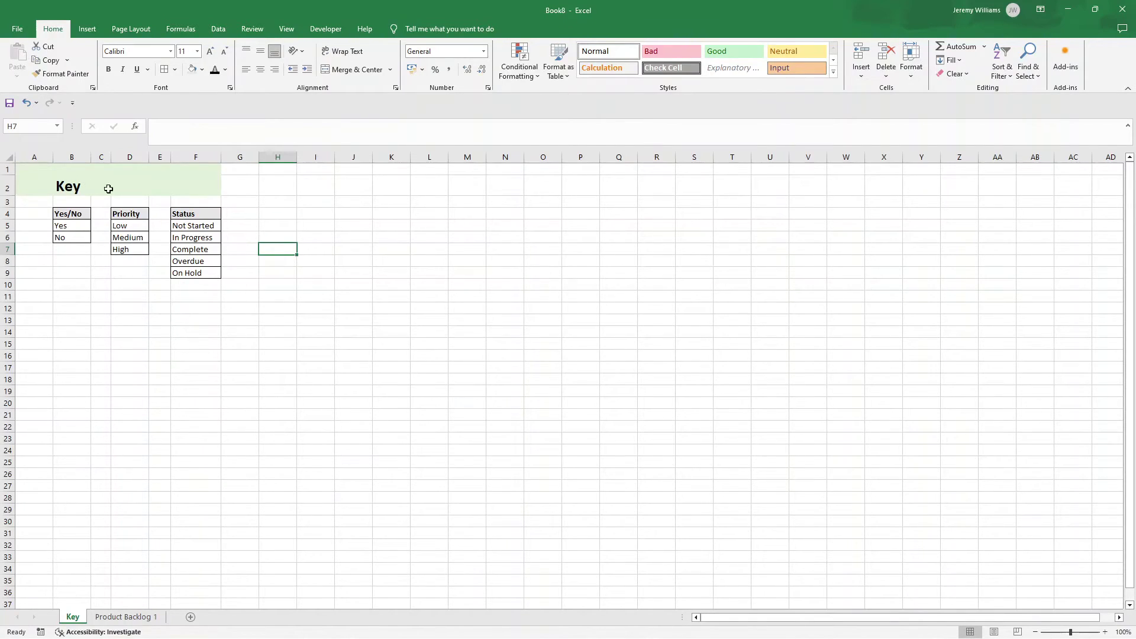
Add a List data validation to column H on Product Backlog 1 with source =Key!$B$5:$B$6.
click(135, 616)
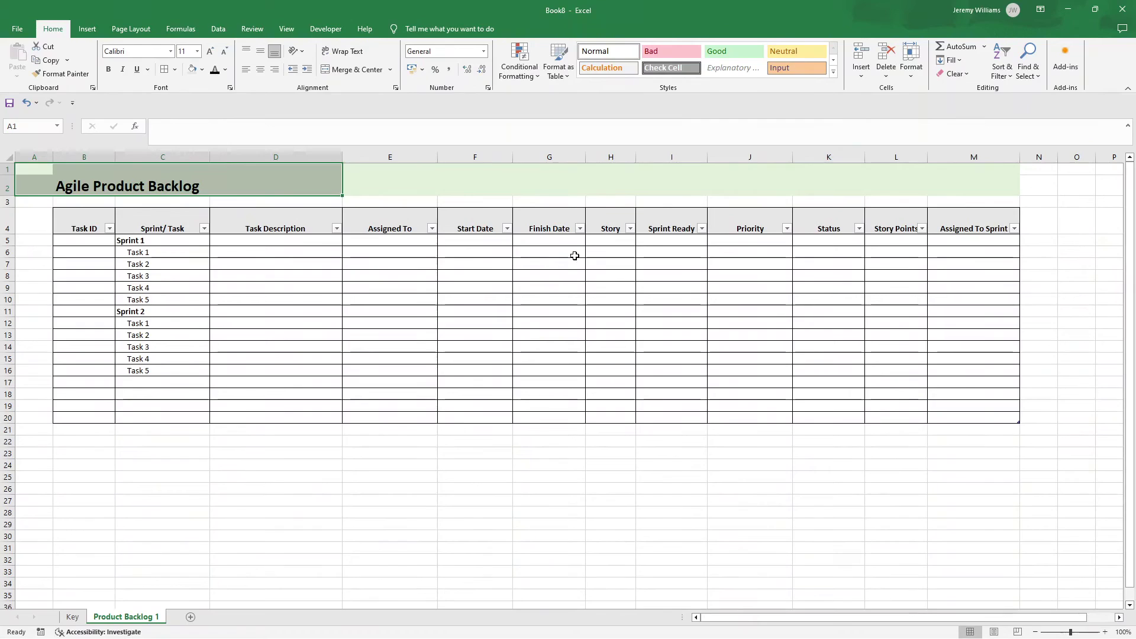
click(624, 231)
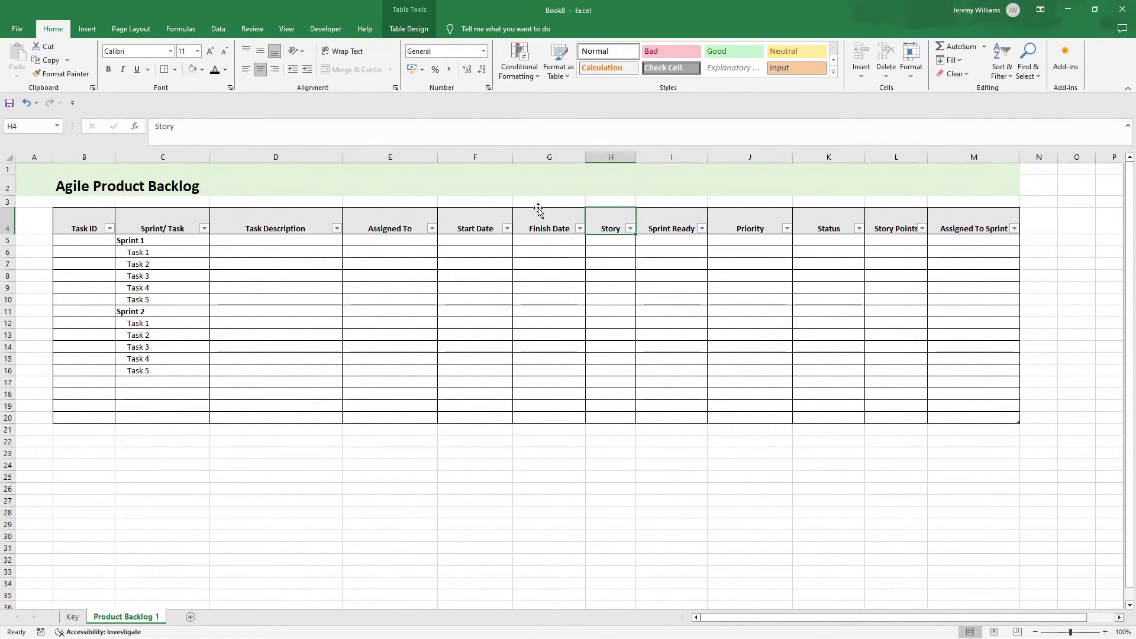
click(612, 155)
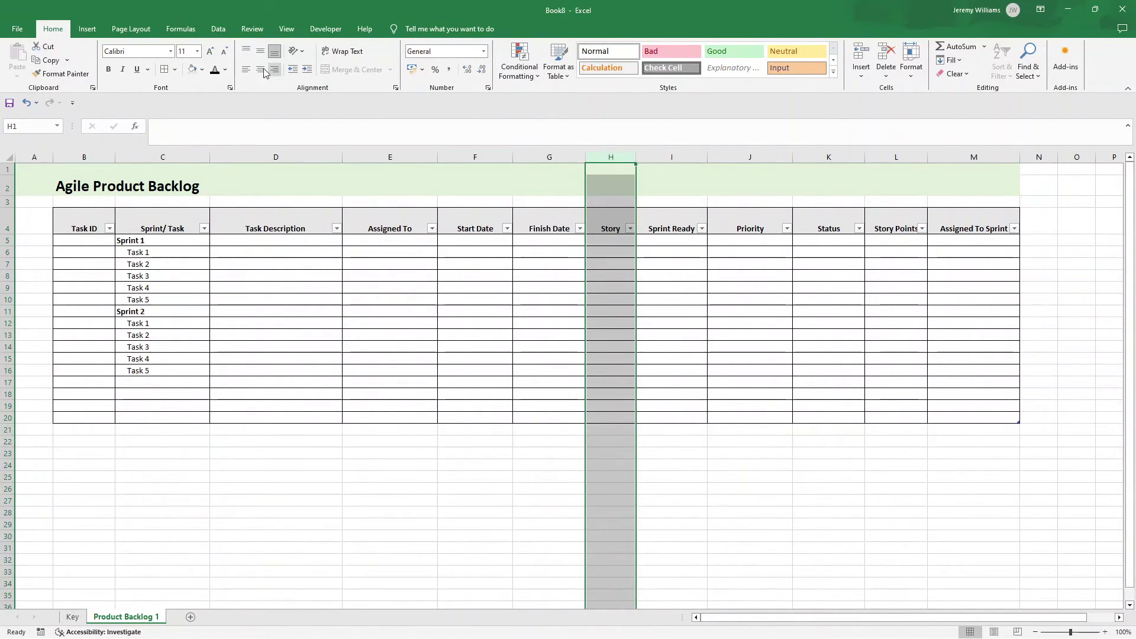
click(217, 30)
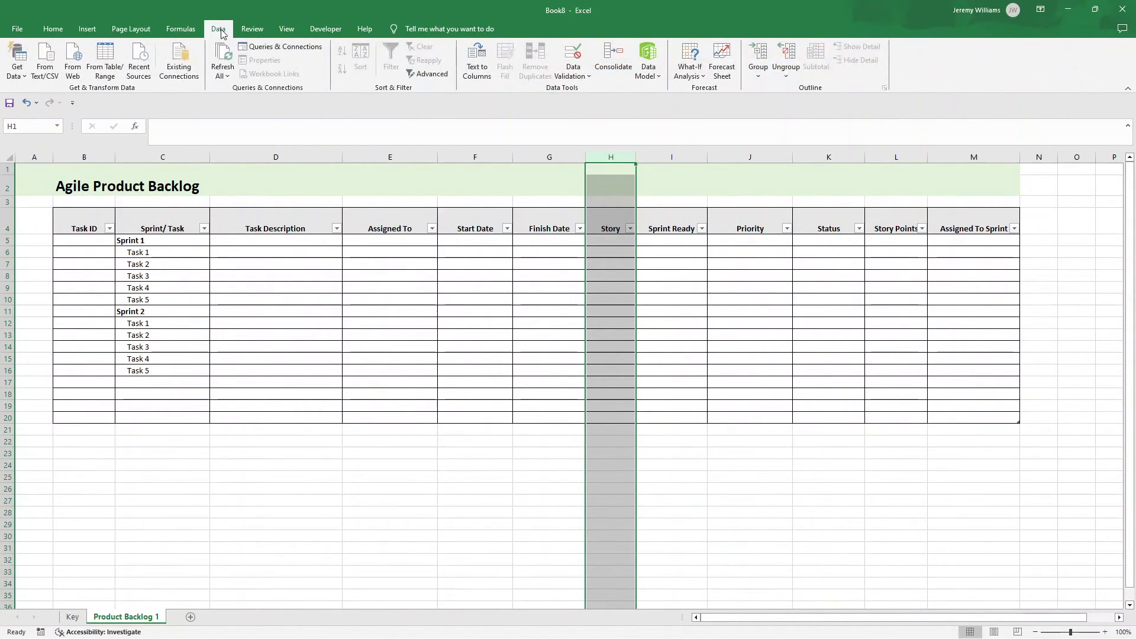
click(577, 72)
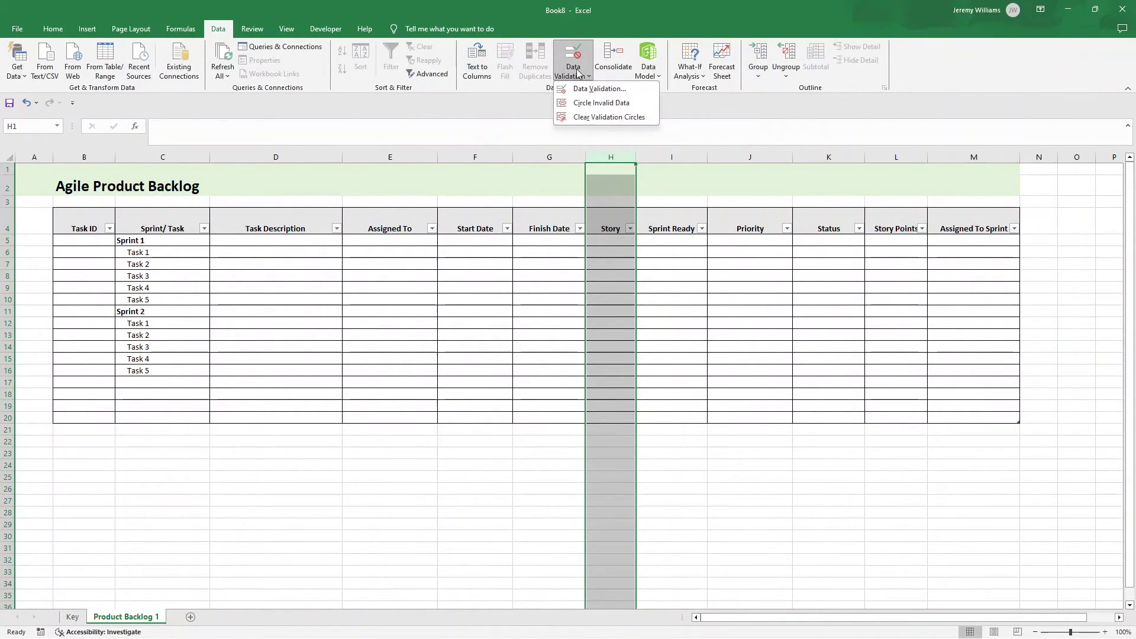
click(601, 89)
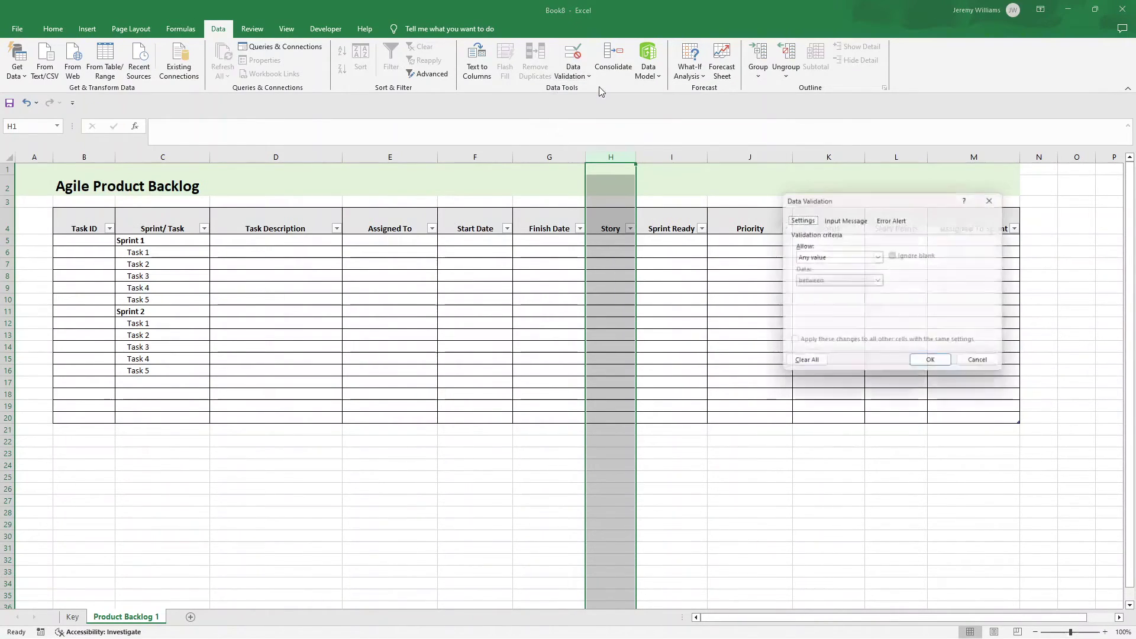
click(880, 258)
click(852, 290)
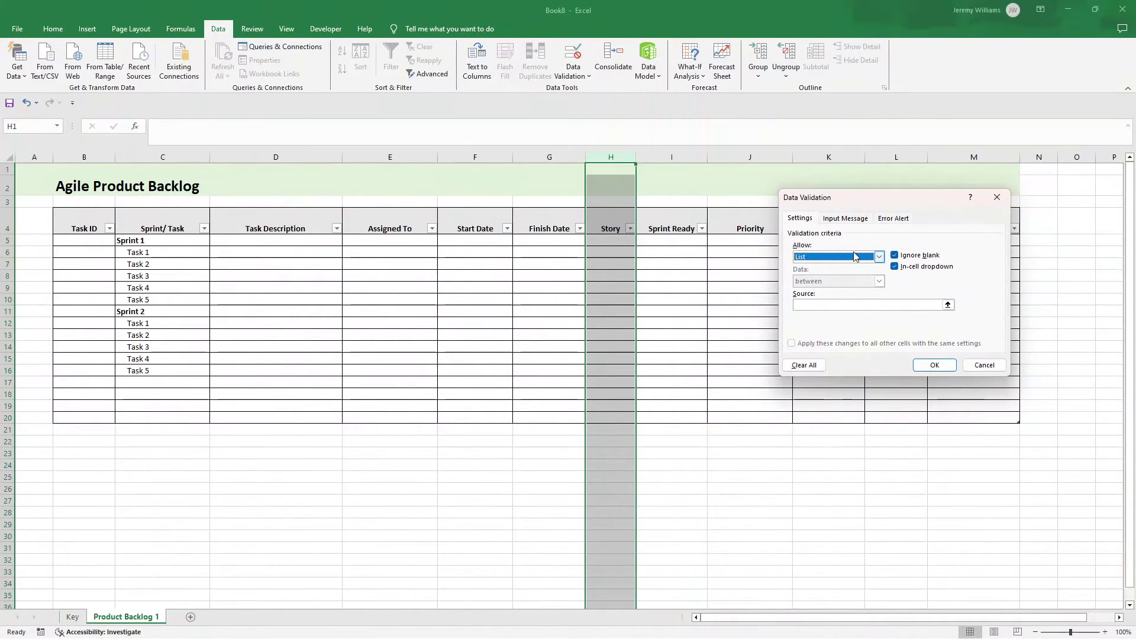
click(841, 305)
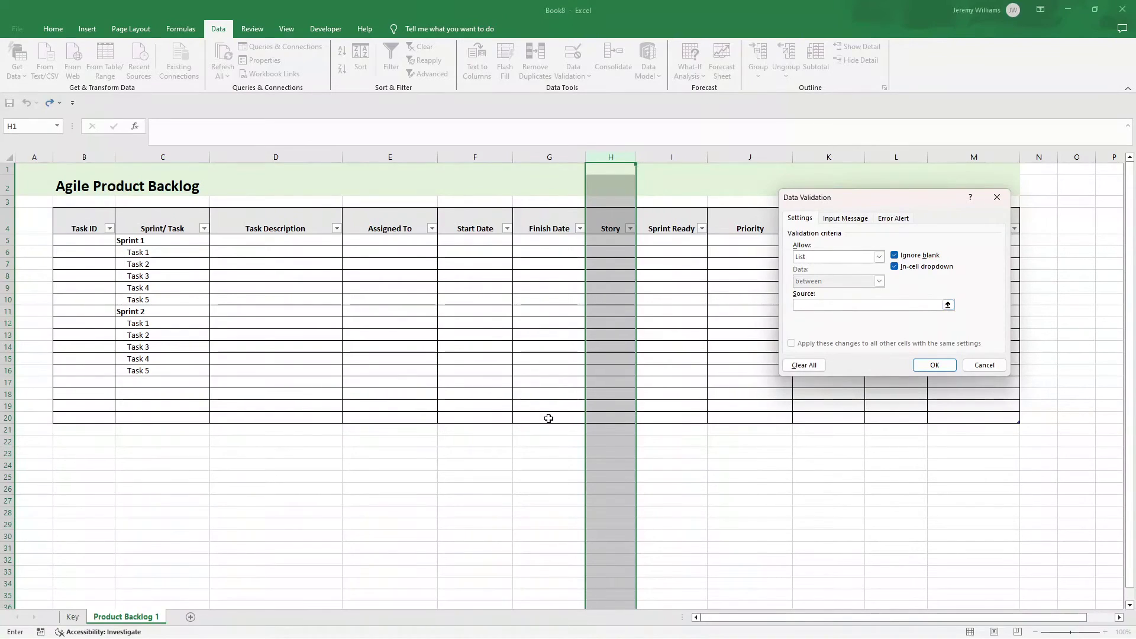
click(76, 621)
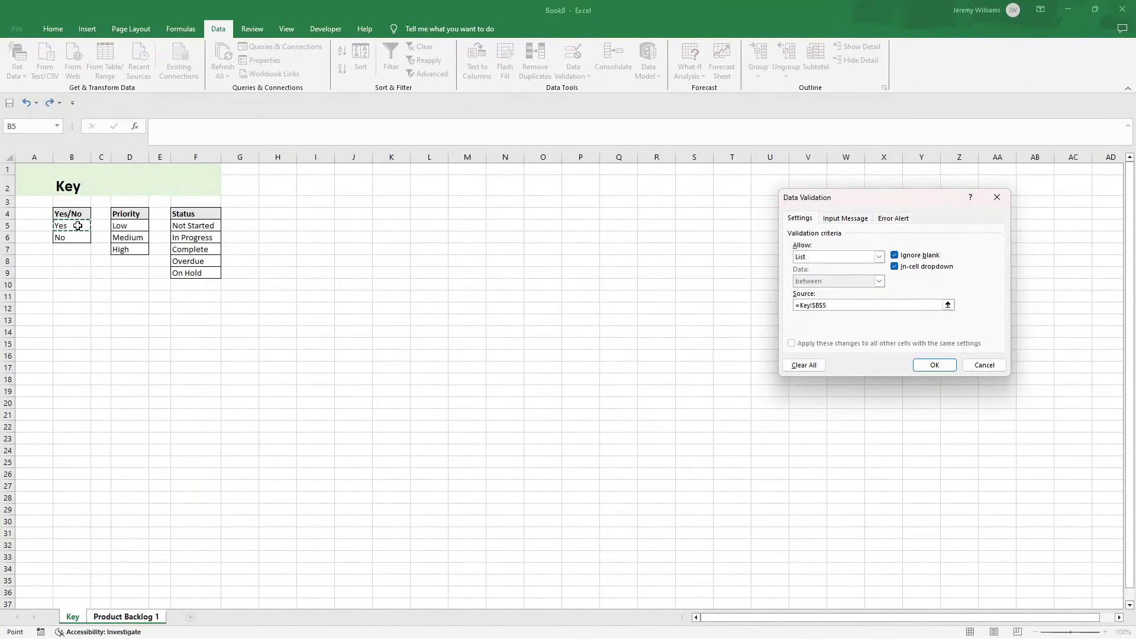
drag(74, 225, 77, 238)
click(934, 365)
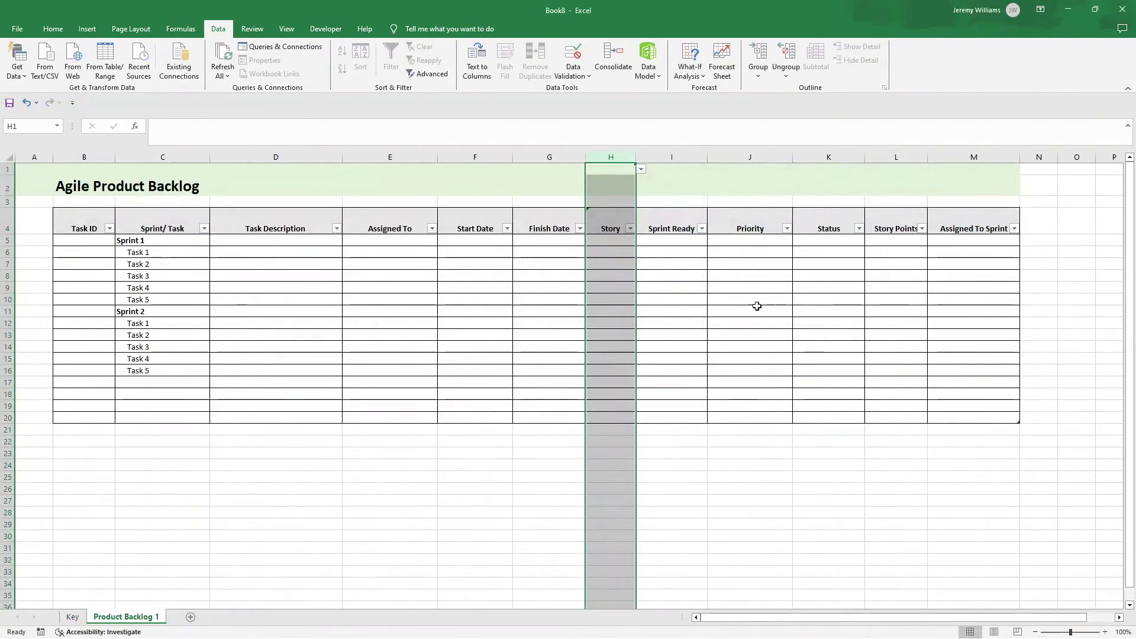
click(625, 242)
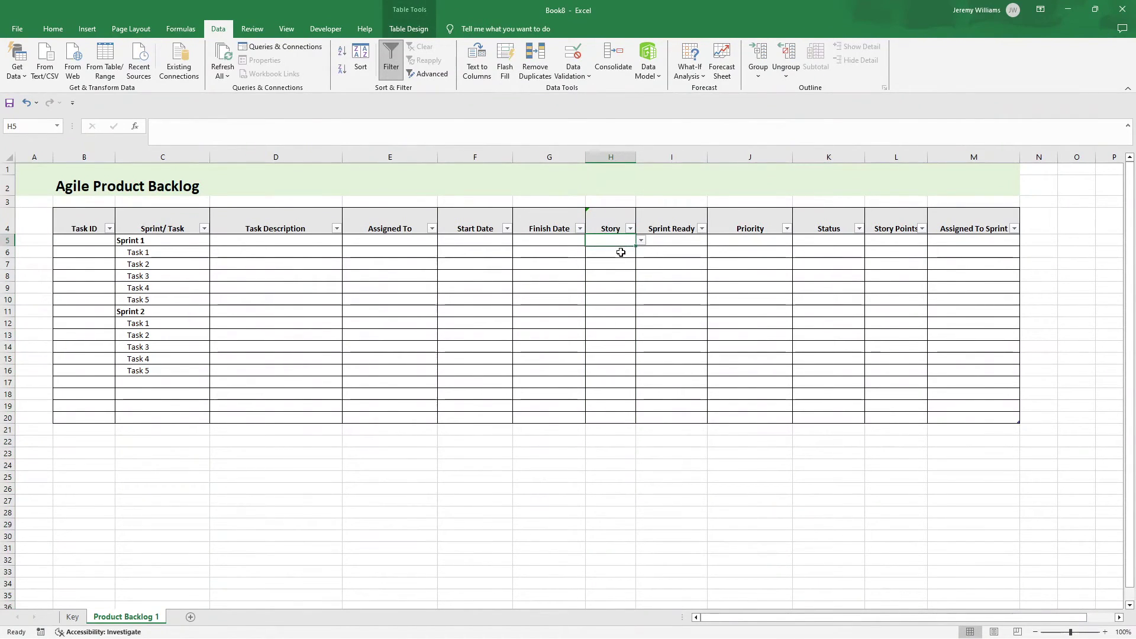
click(621, 252)
click(620, 260)
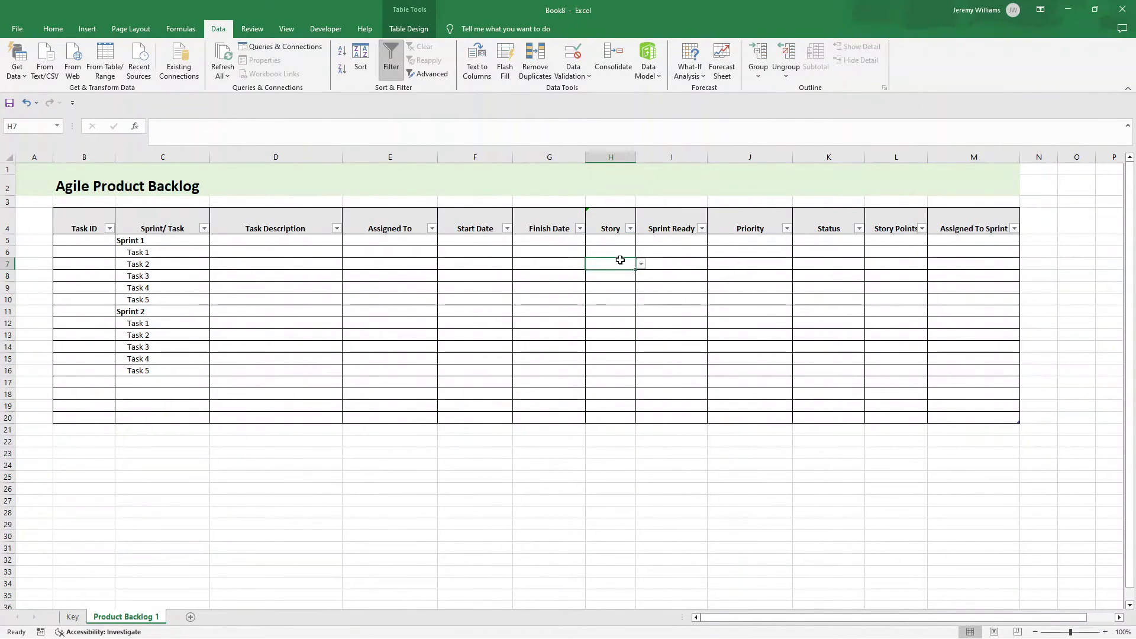
key(Down)
key(Down)
key(Down)
key(Down)
key(Down)
key(Down)
key(Down)
key(Down)
key(Down)
key(Down)
key(Down)
key(Down)
key(Down)
key(Down)
key(Down)
key(Down)
key(Down)
key(Down)
key(Down)
key(Down)
scroll(611, 459, down, 12)
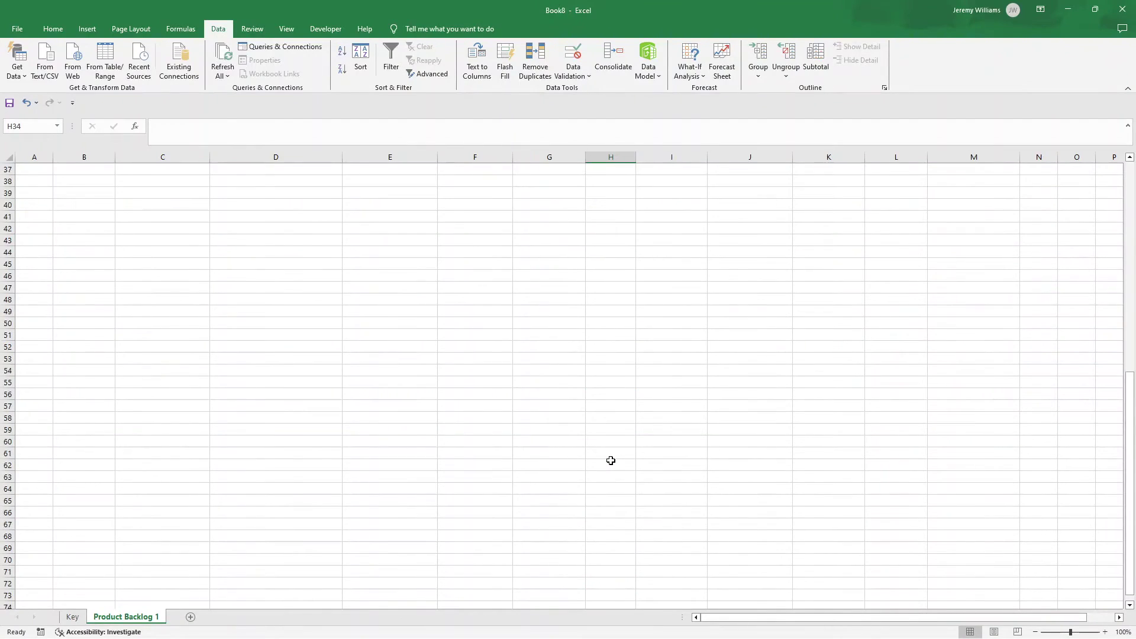
scroll(611, 460, up, 5)
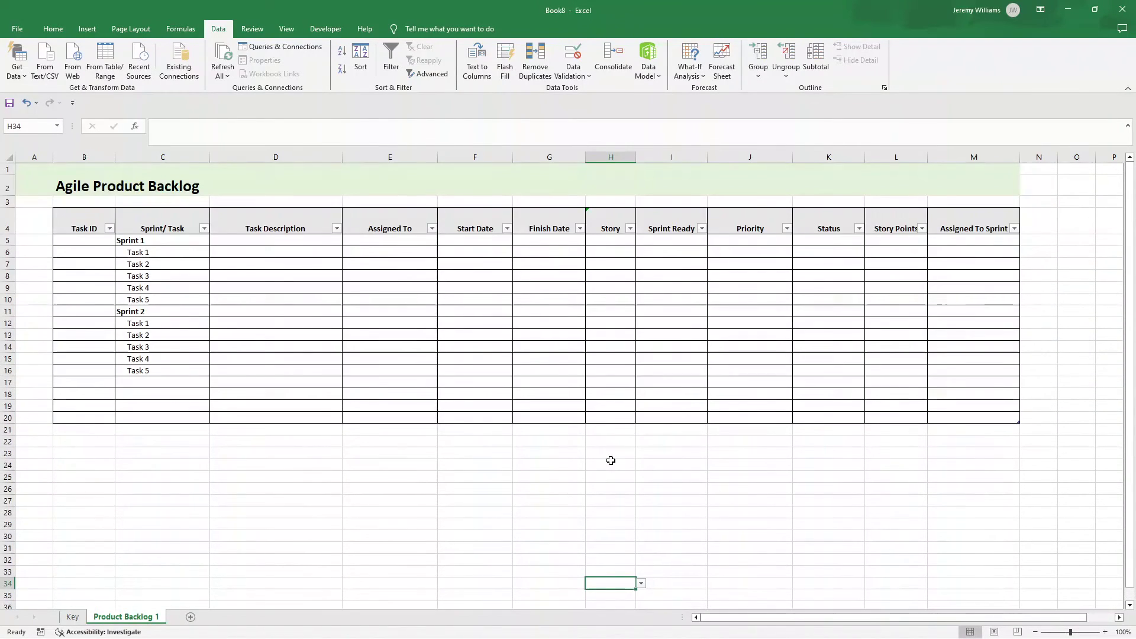
click(606, 216)
click(614, 170)
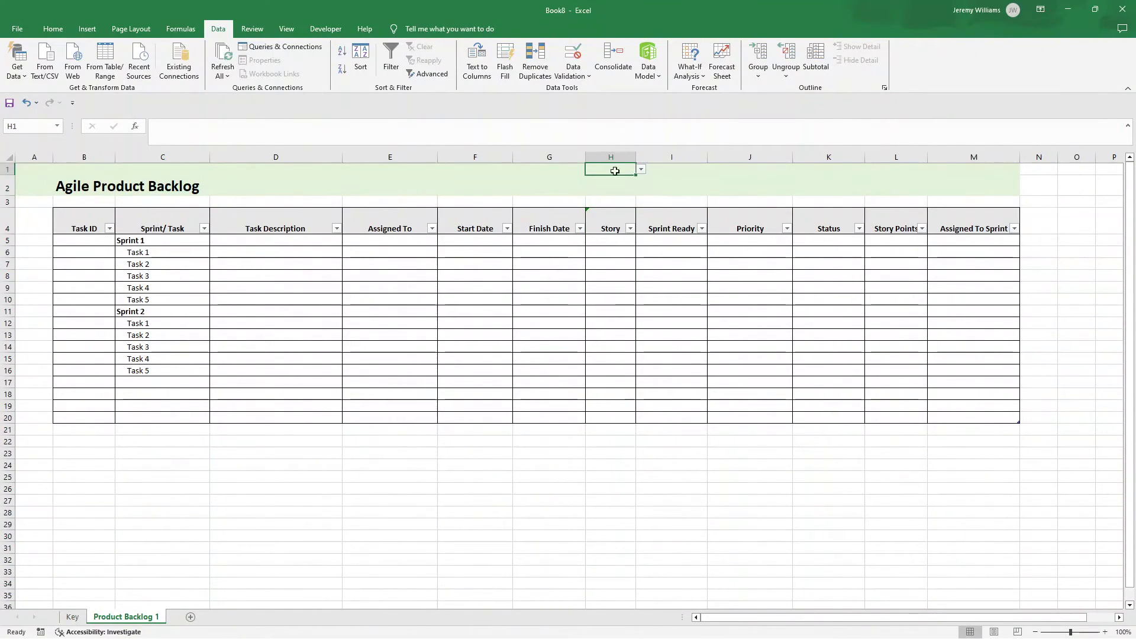
click(615, 181)
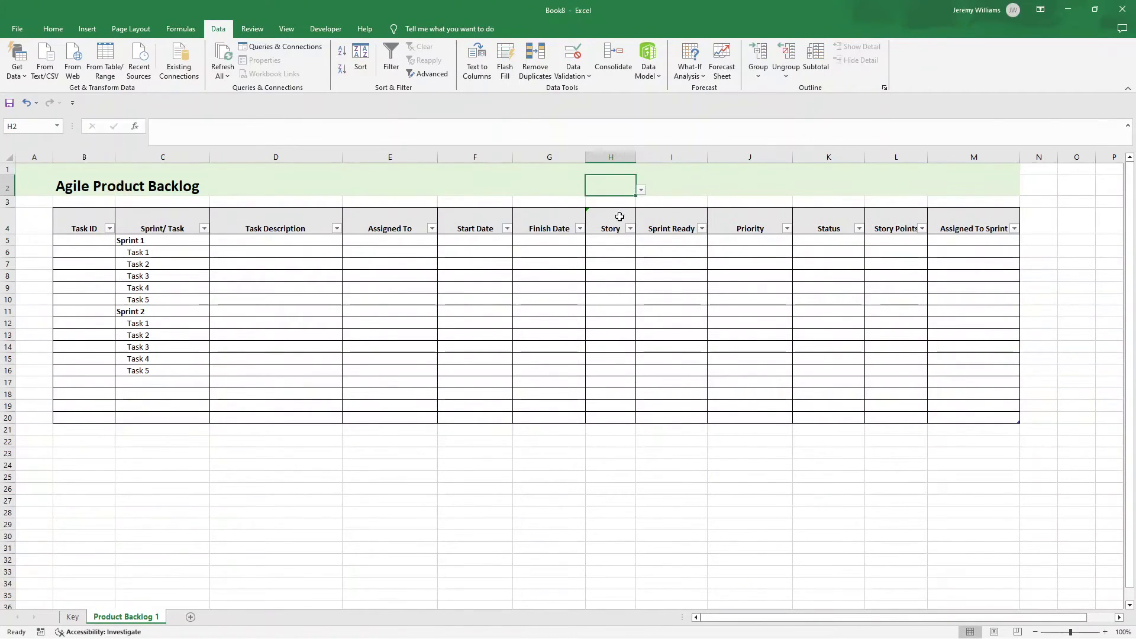
click(641, 190)
click(628, 185)
click(613, 166)
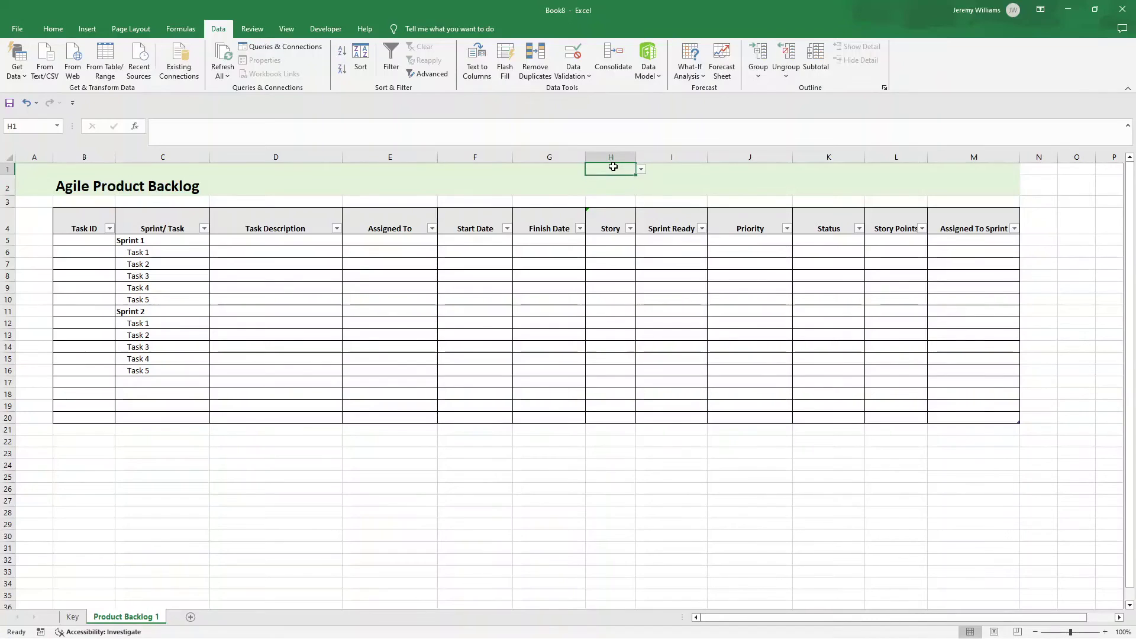
drag(613, 166, 619, 236)
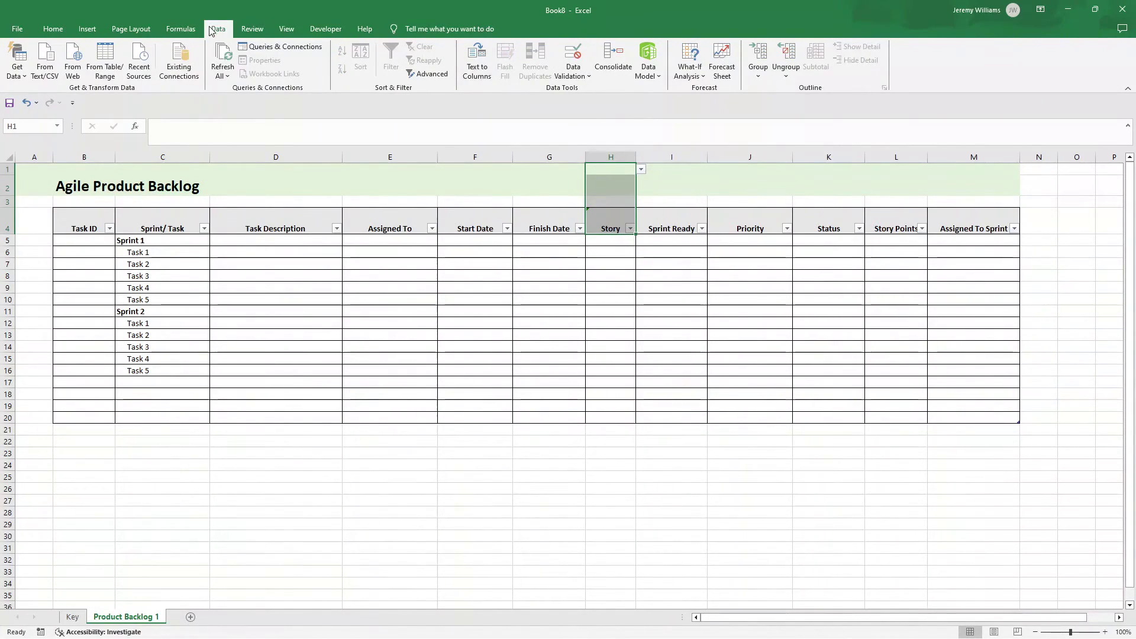
click(577, 75)
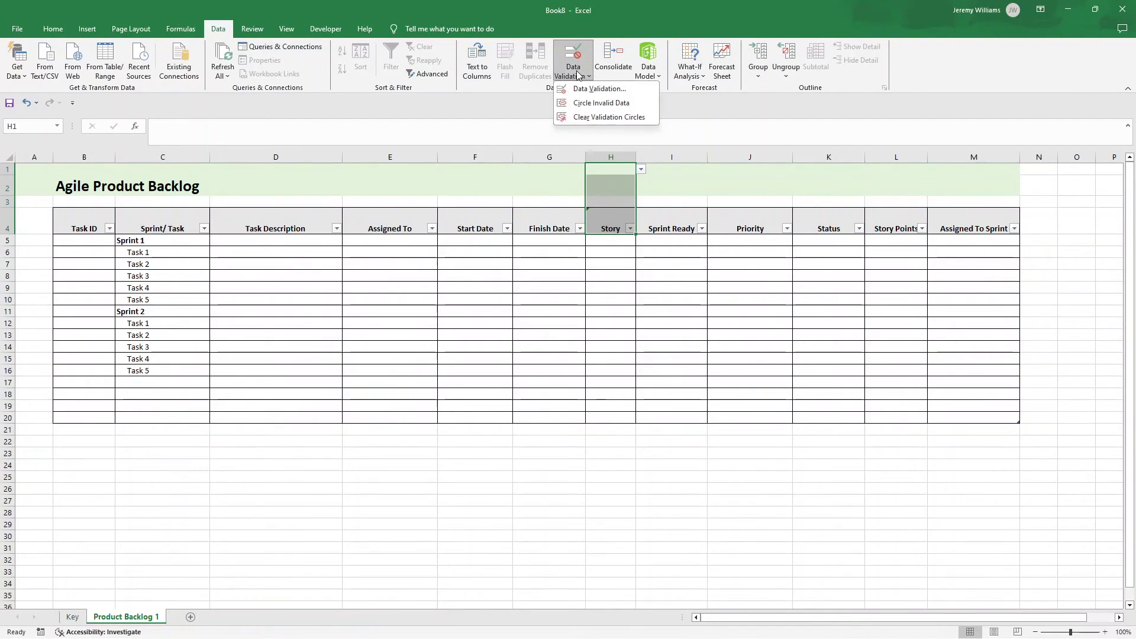
click(610, 90)
click(879, 256)
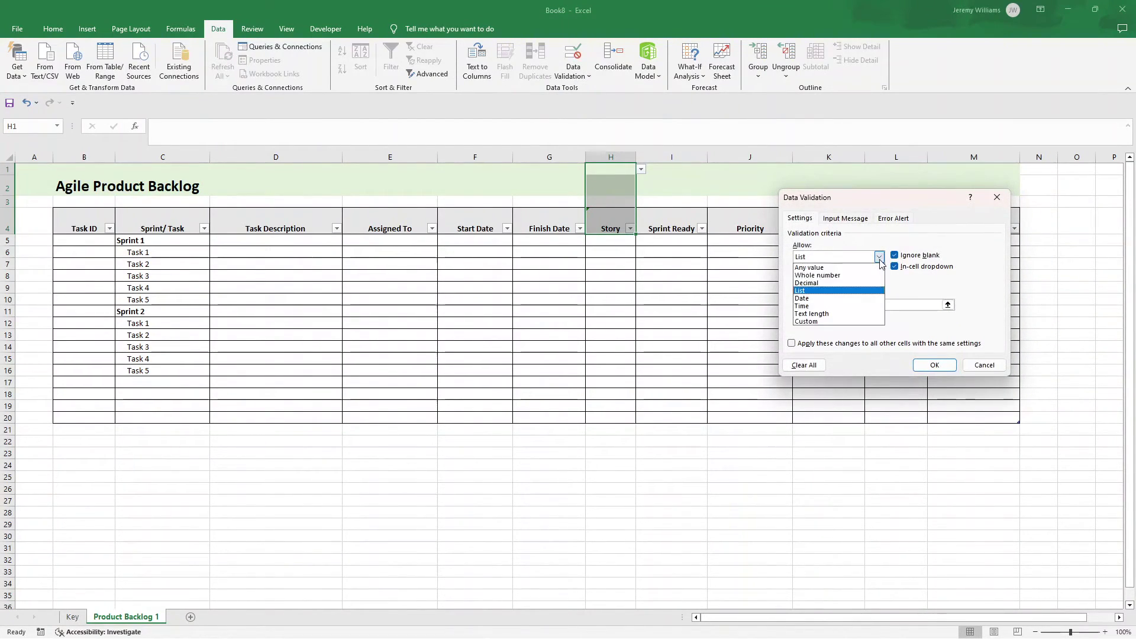
click(865, 264)
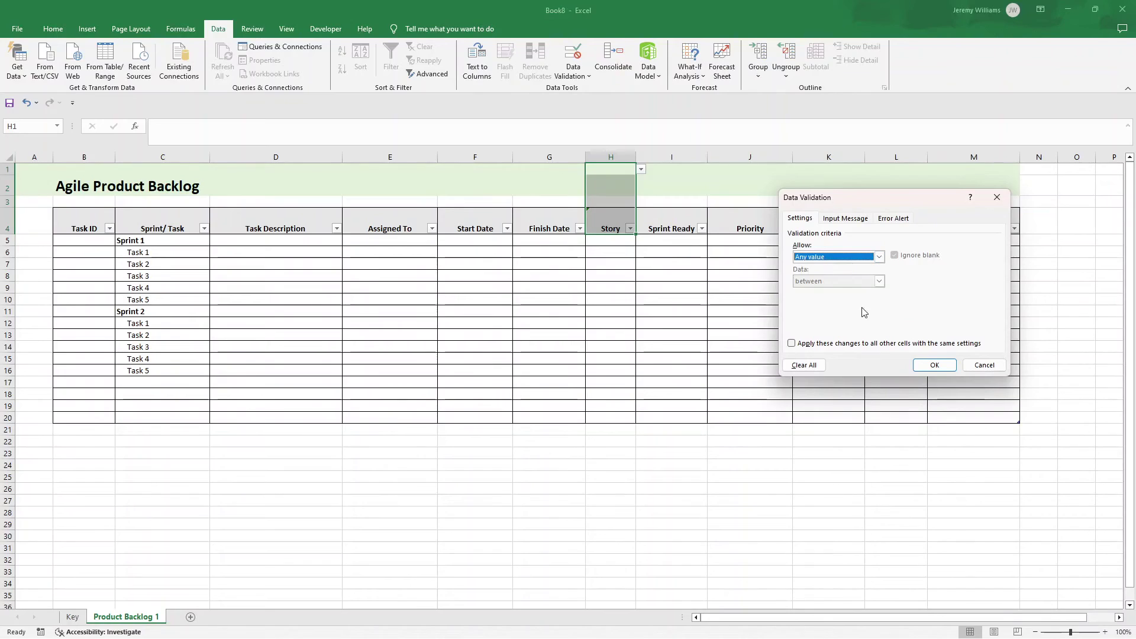
click(934, 365)
click(609, 170)
click(609, 209)
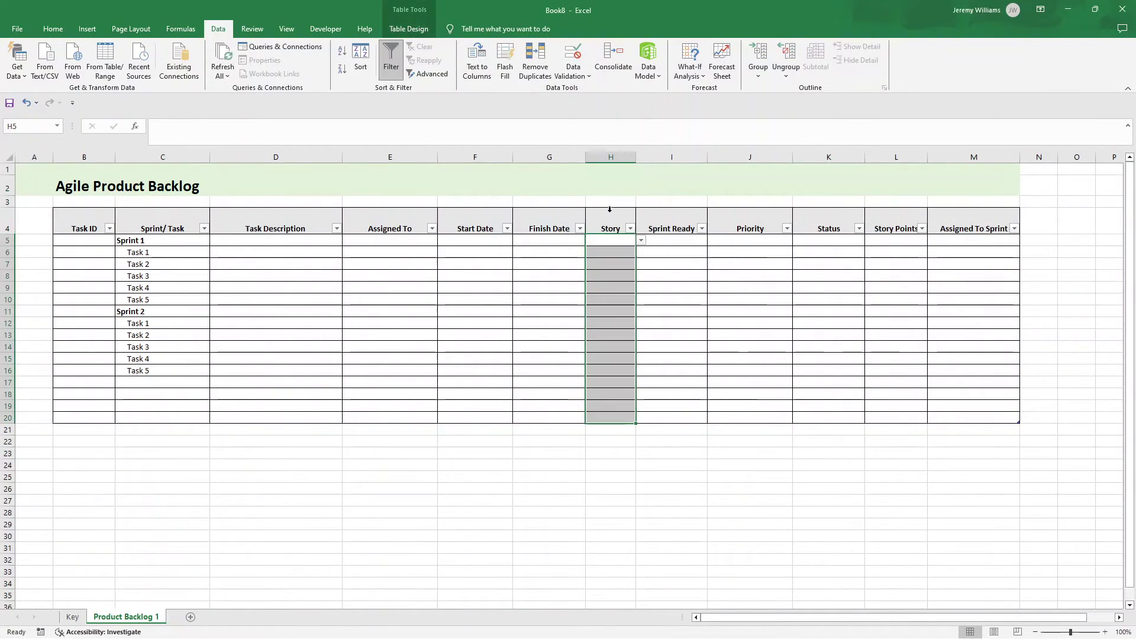
click(609, 183)
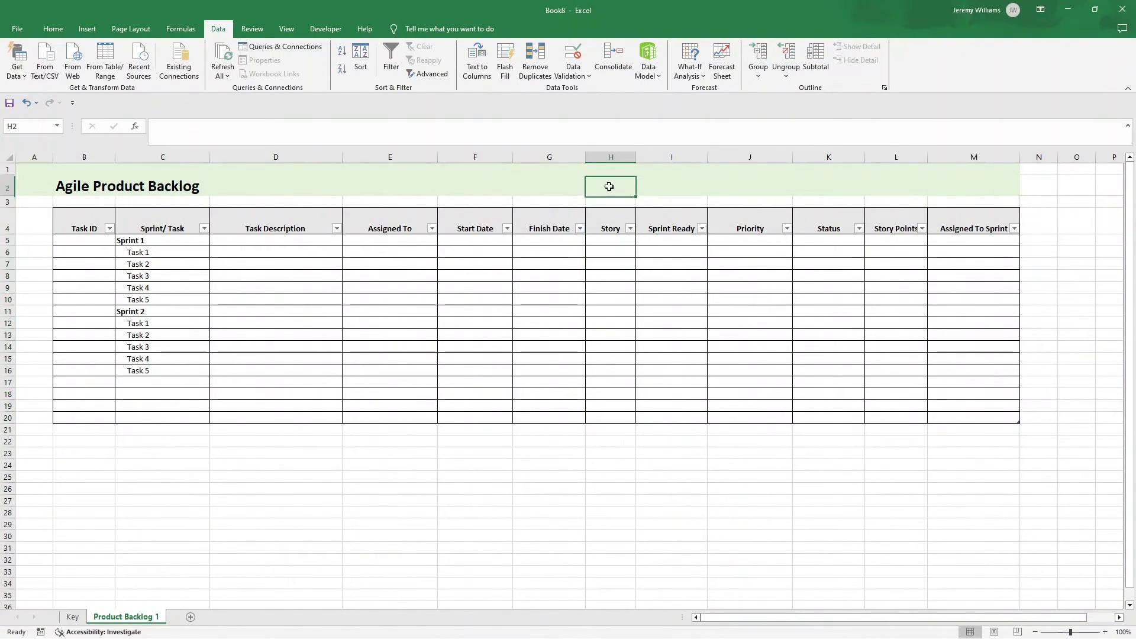
click(611, 158)
click(611, 177)
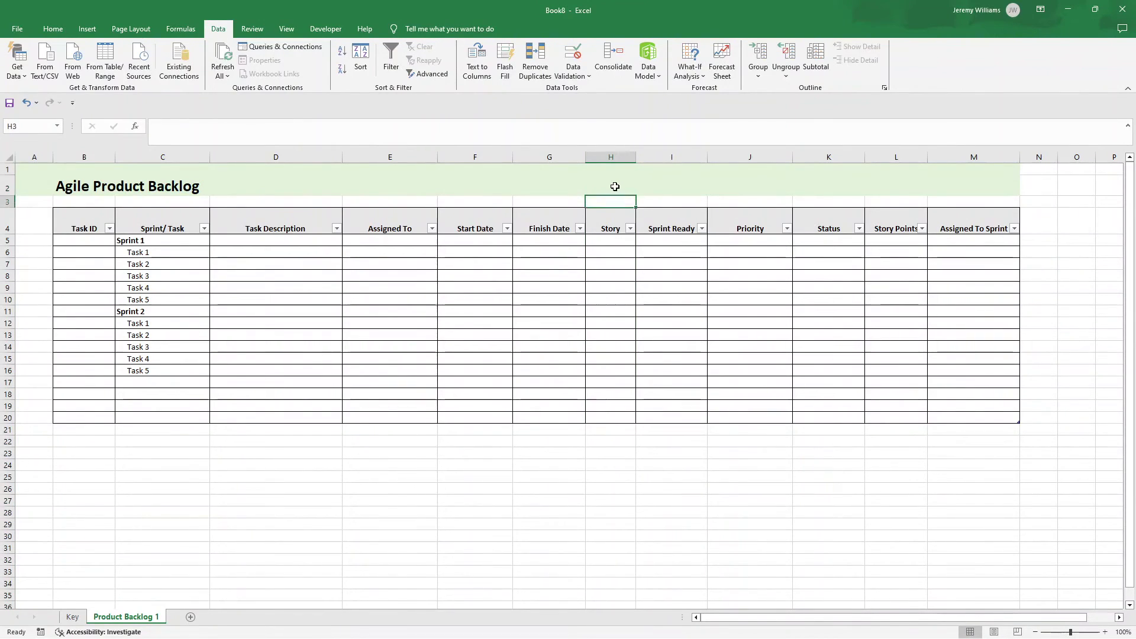
click(609, 242)
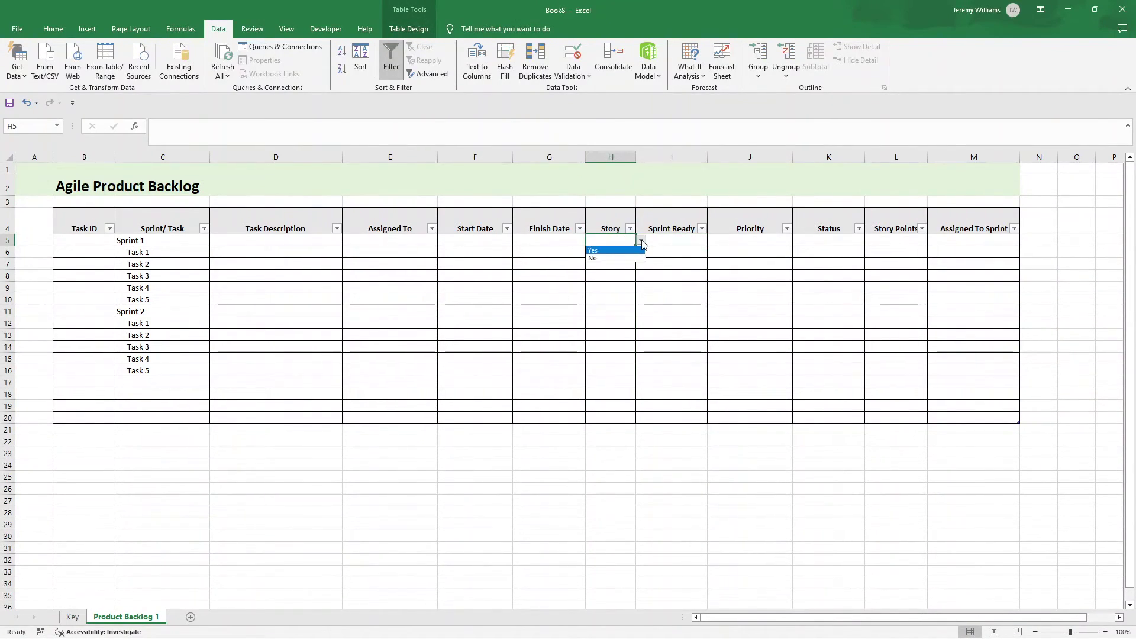
click(613, 262)
key(Down)
key(Down)
key(Down)
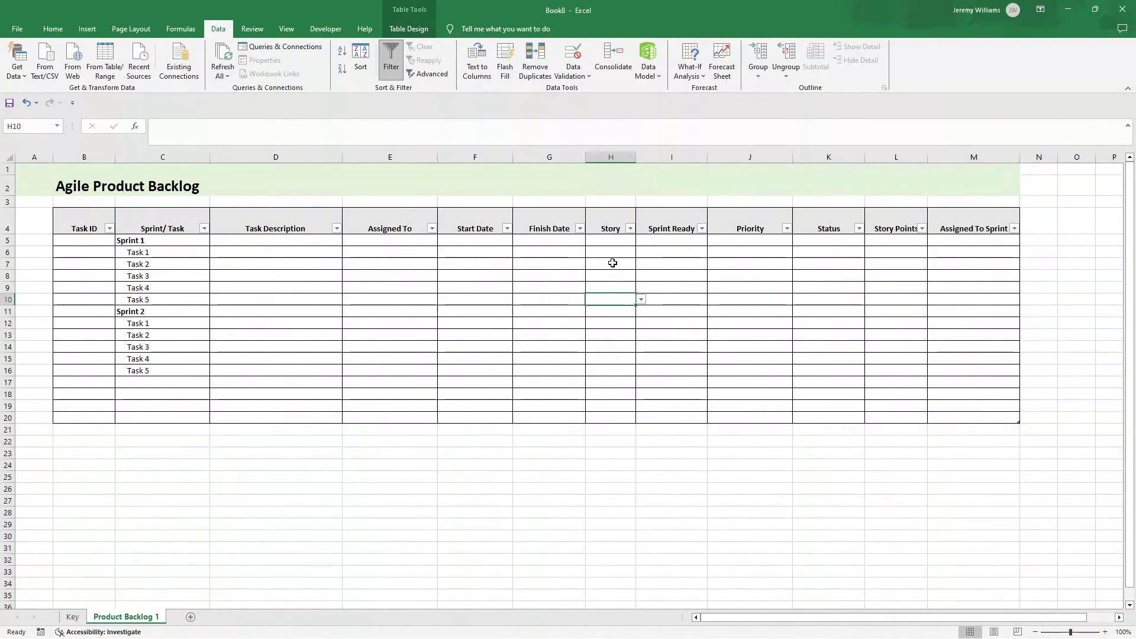
click(620, 157)
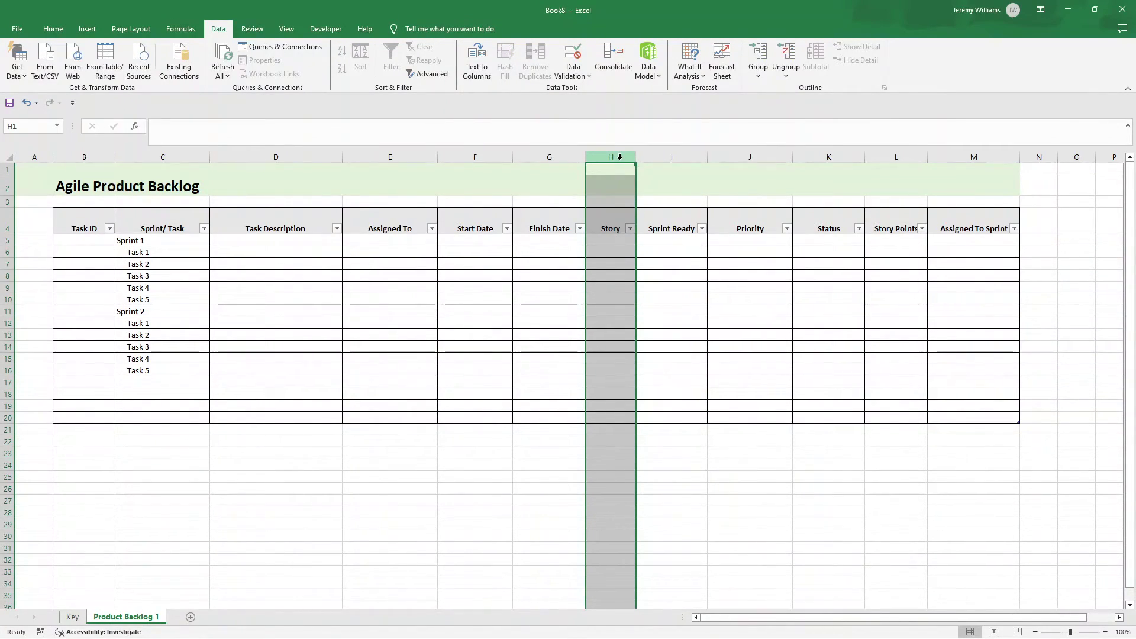
Give column I a List validation sourced from =Key!$B$5:$B$6.
click(665, 157)
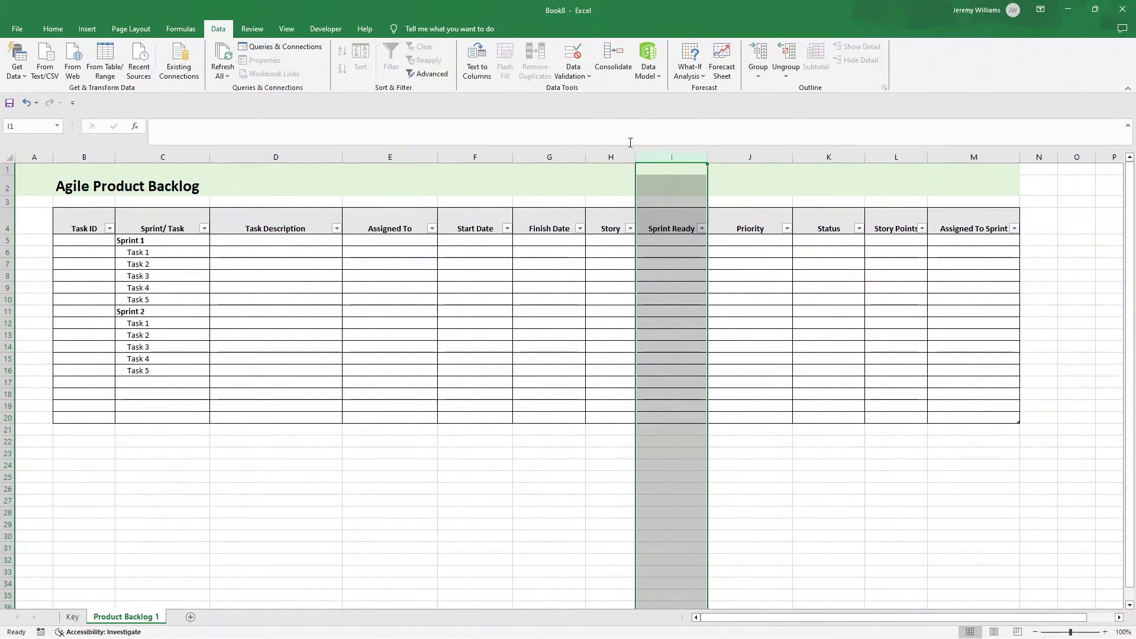
click(580, 74)
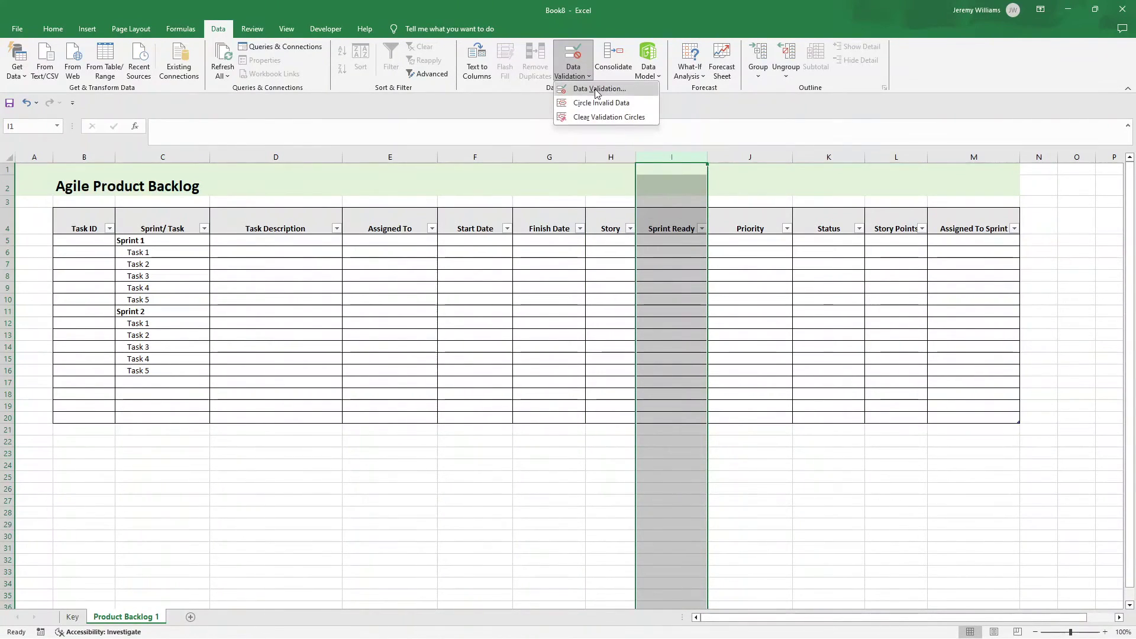
click(575, 87)
click(828, 257)
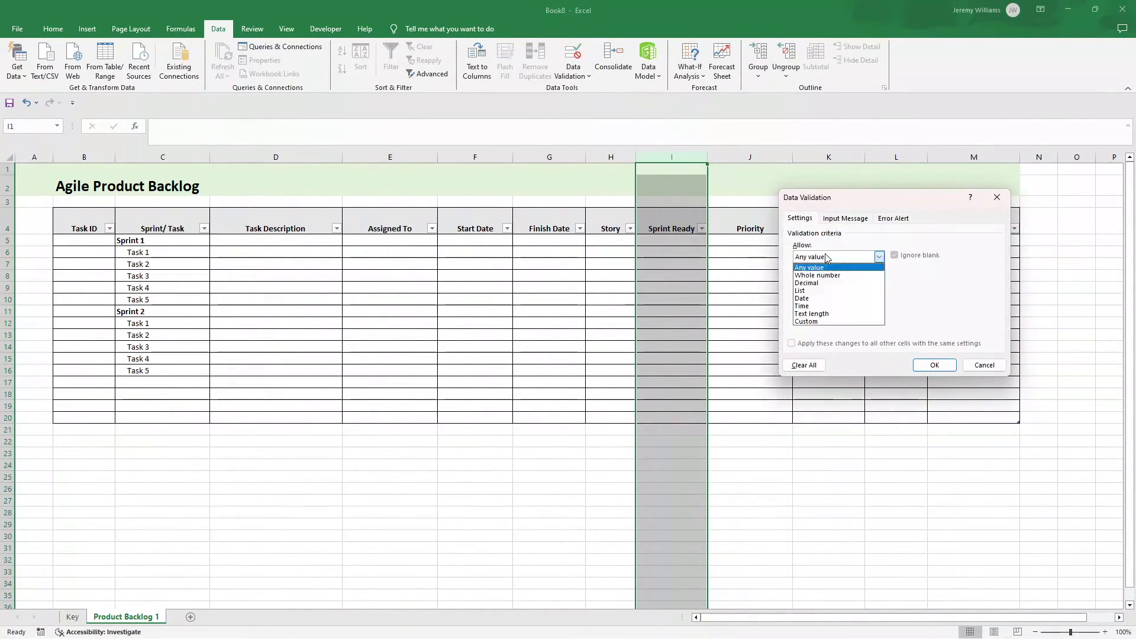
click(821, 291)
click(822, 304)
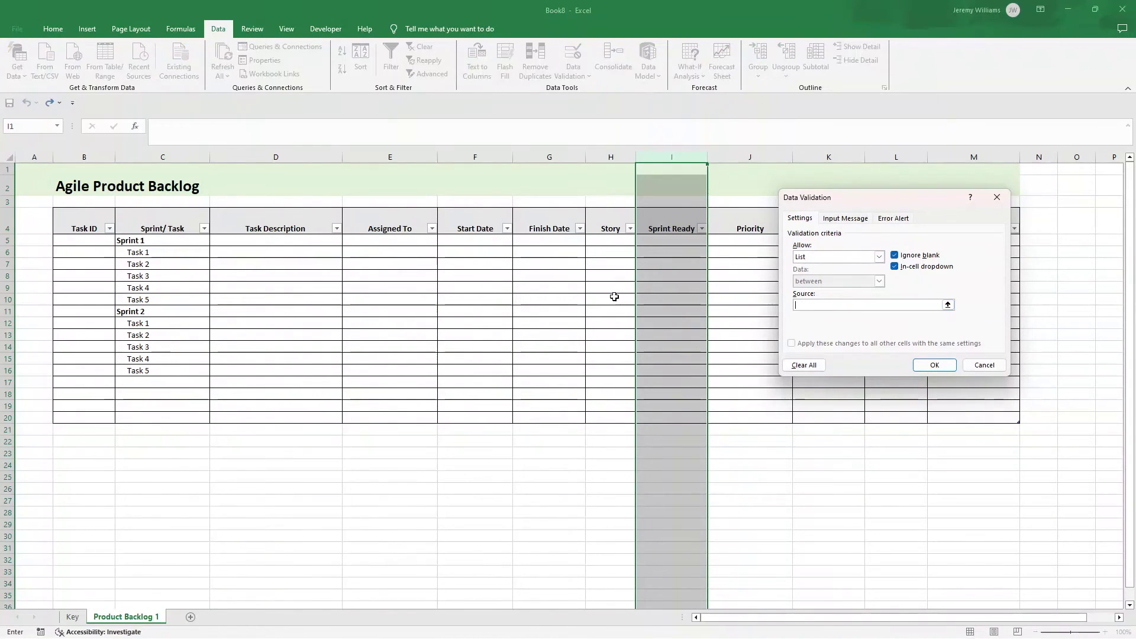
click(72, 617)
drag(63, 226, 63, 238)
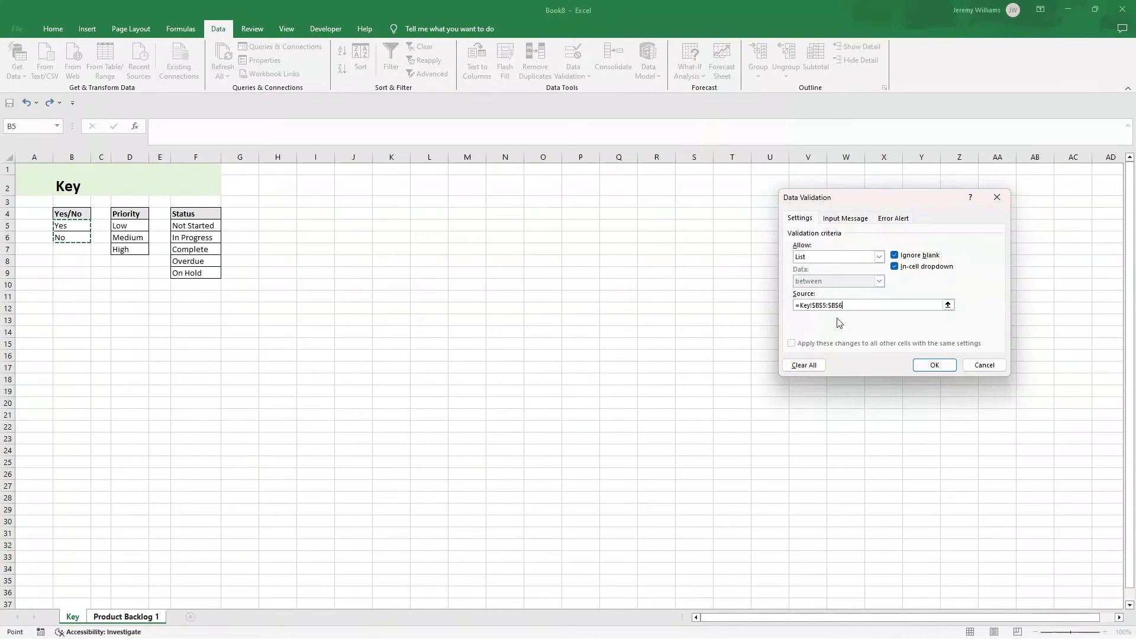
click(934, 364)
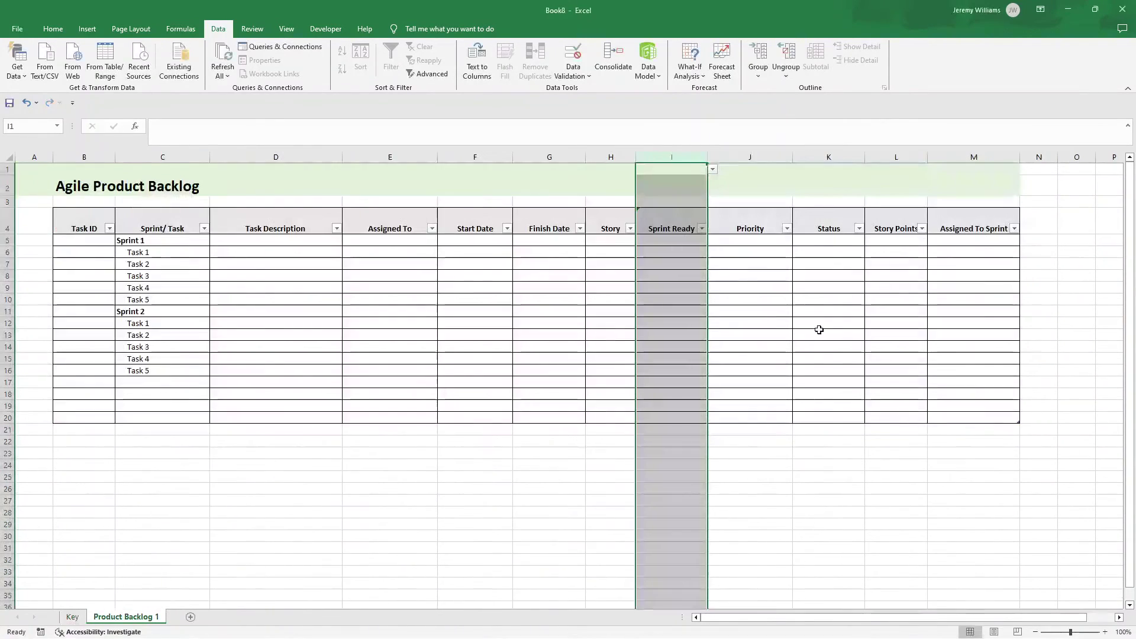
Reset the validation on I1:I4 to Any value.
click(662, 171)
drag(663, 170, 672, 221)
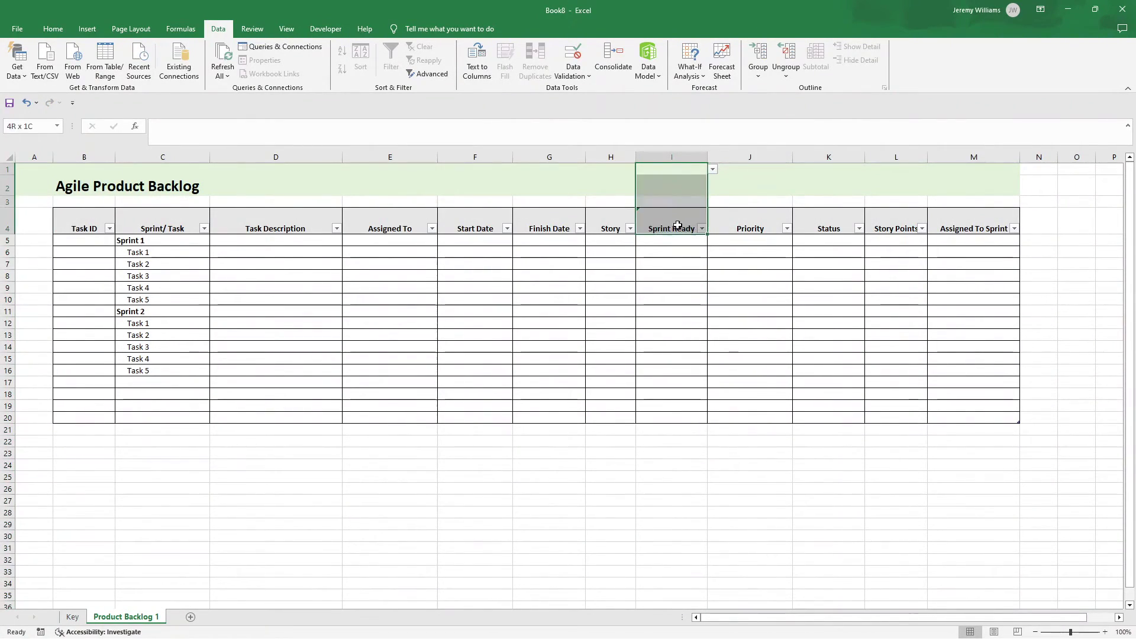
click(575, 72)
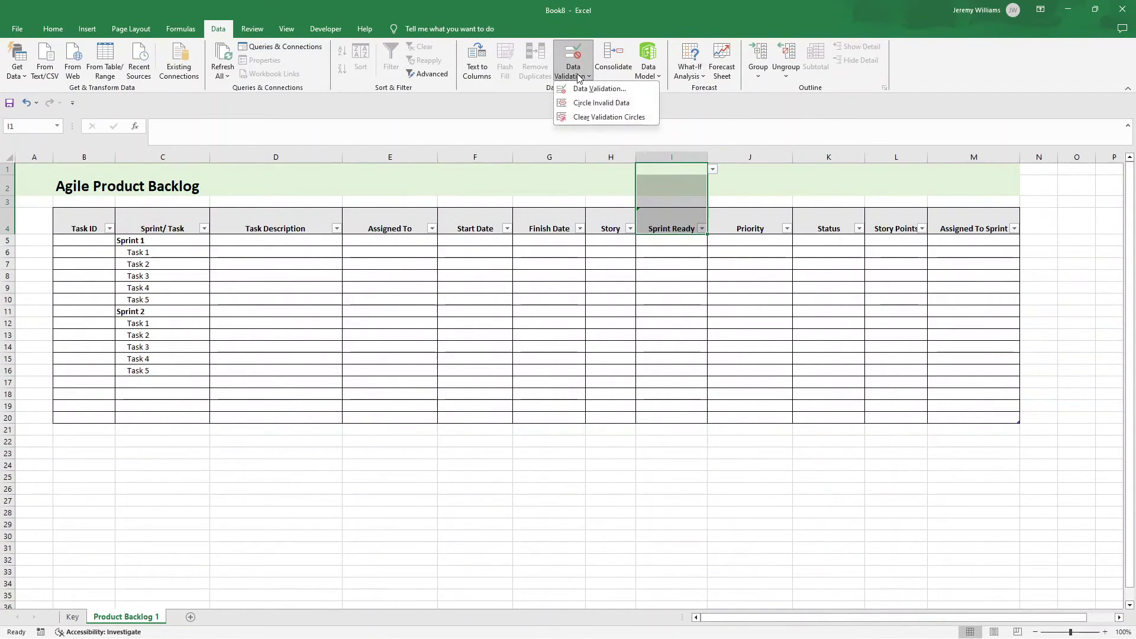
click(599, 89)
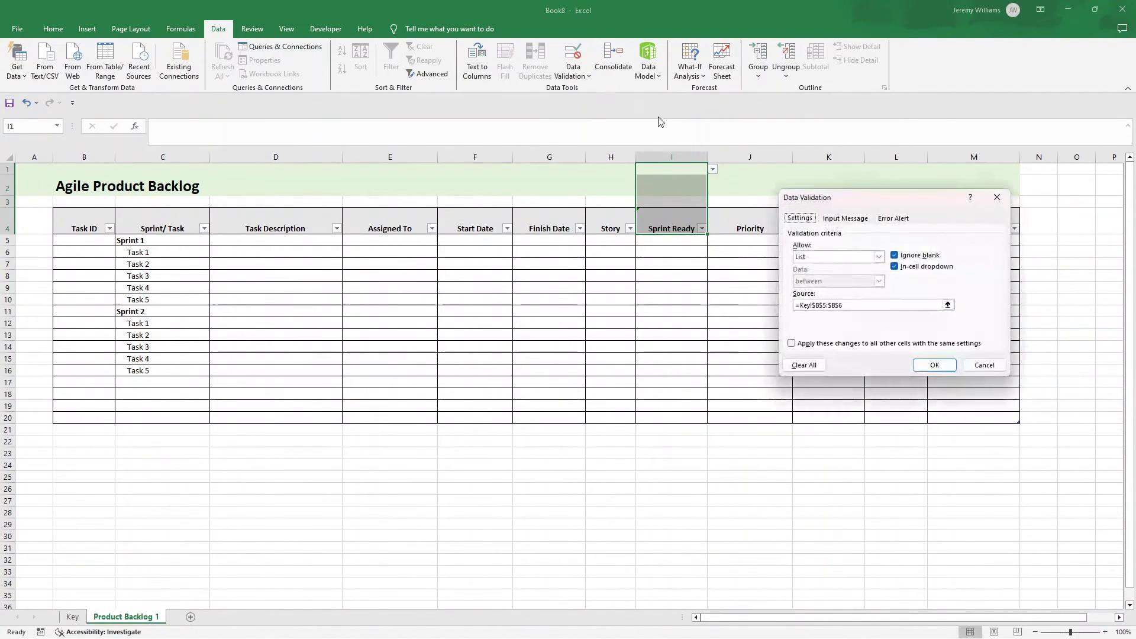
click(879, 259)
click(820, 267)
click(932, 363)
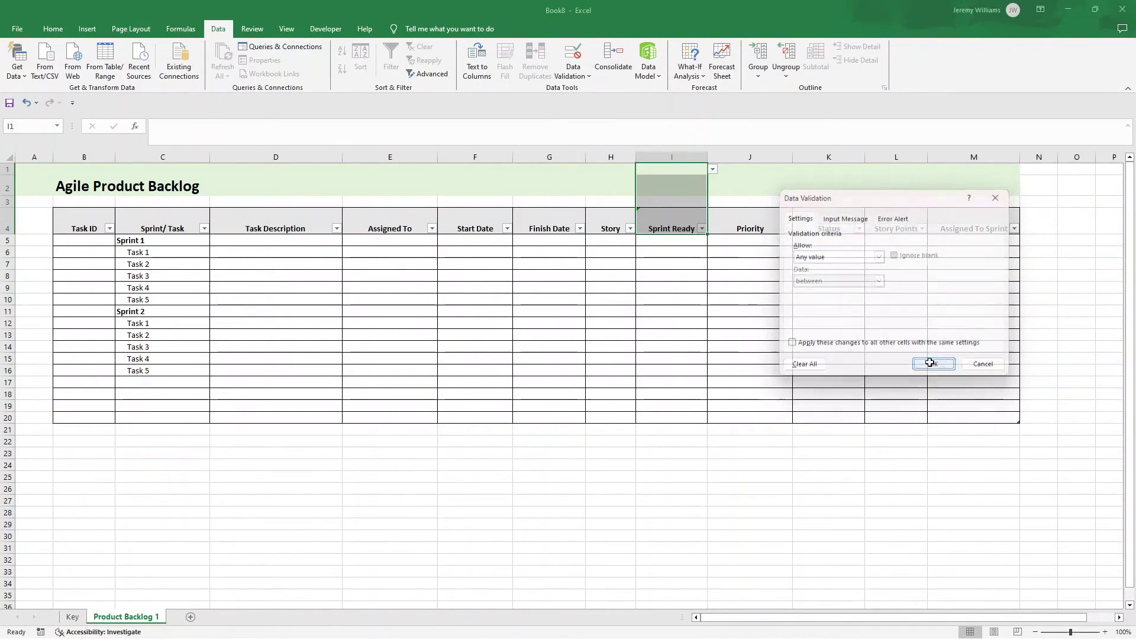
Check the dropdown on Sprint Ready cell I5, then select the Priority column J.
click(682, 238)
key(Left)
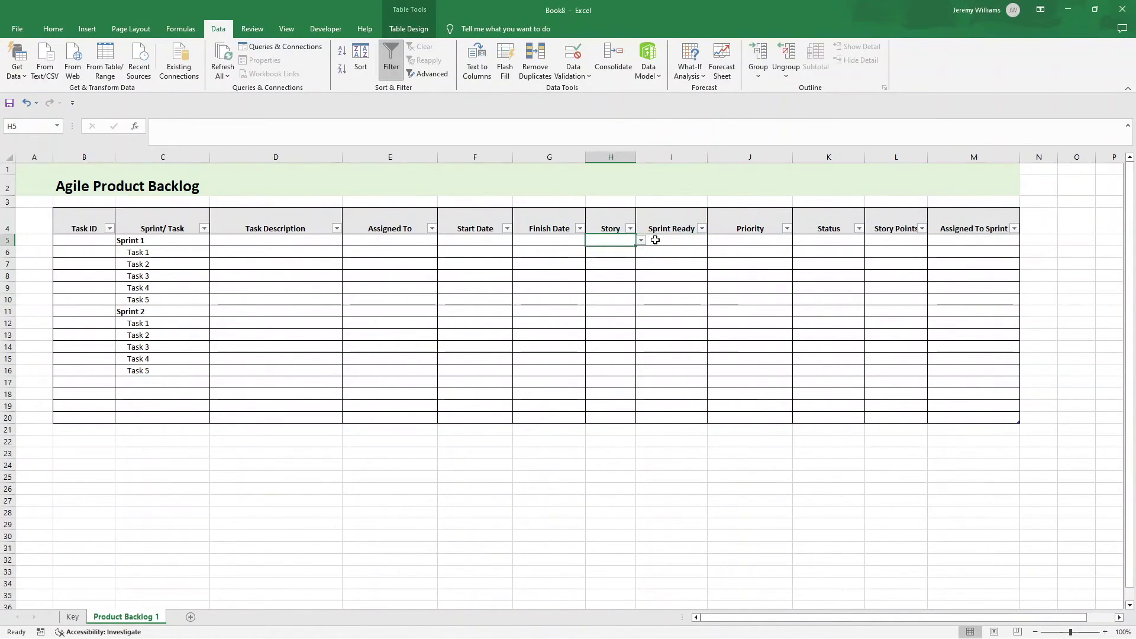
click(676, 240)
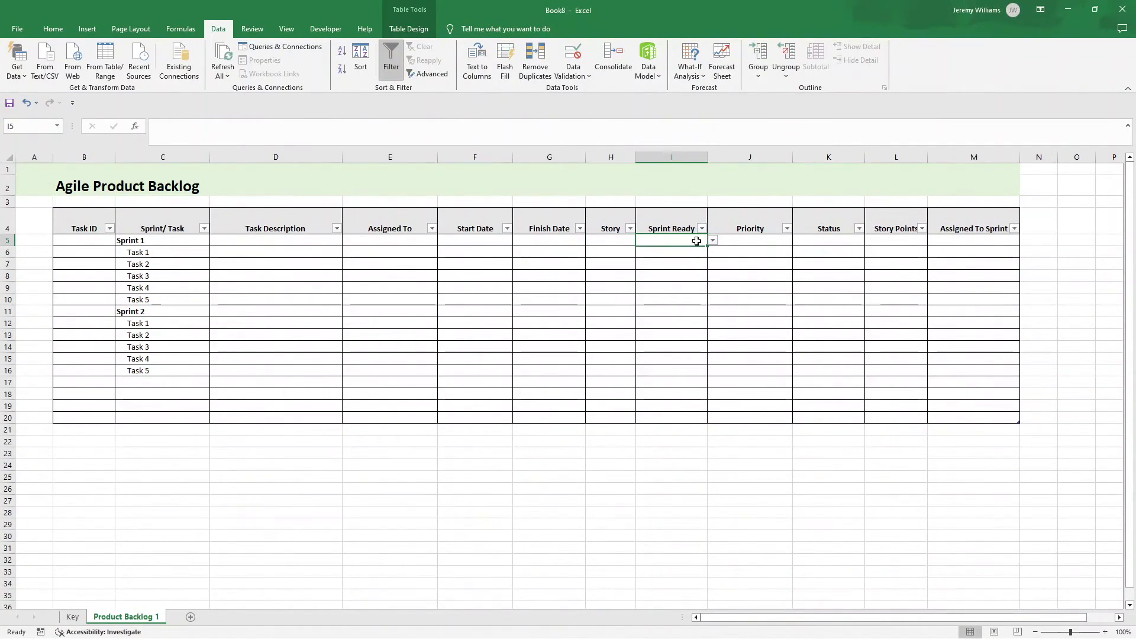
click(734, 241)
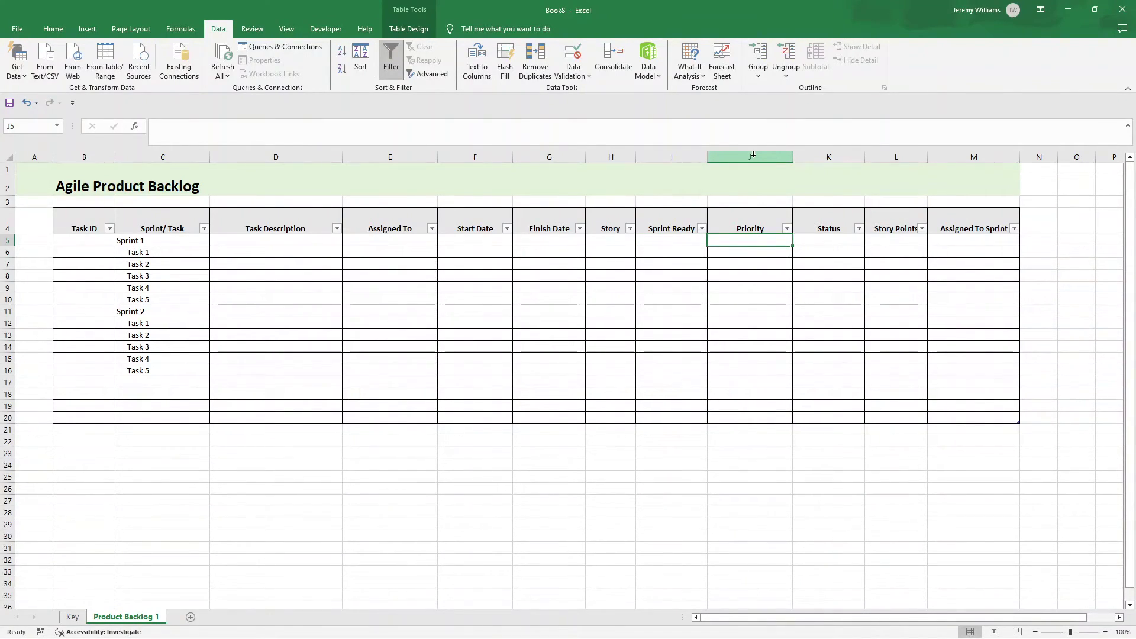
click(776, 223)
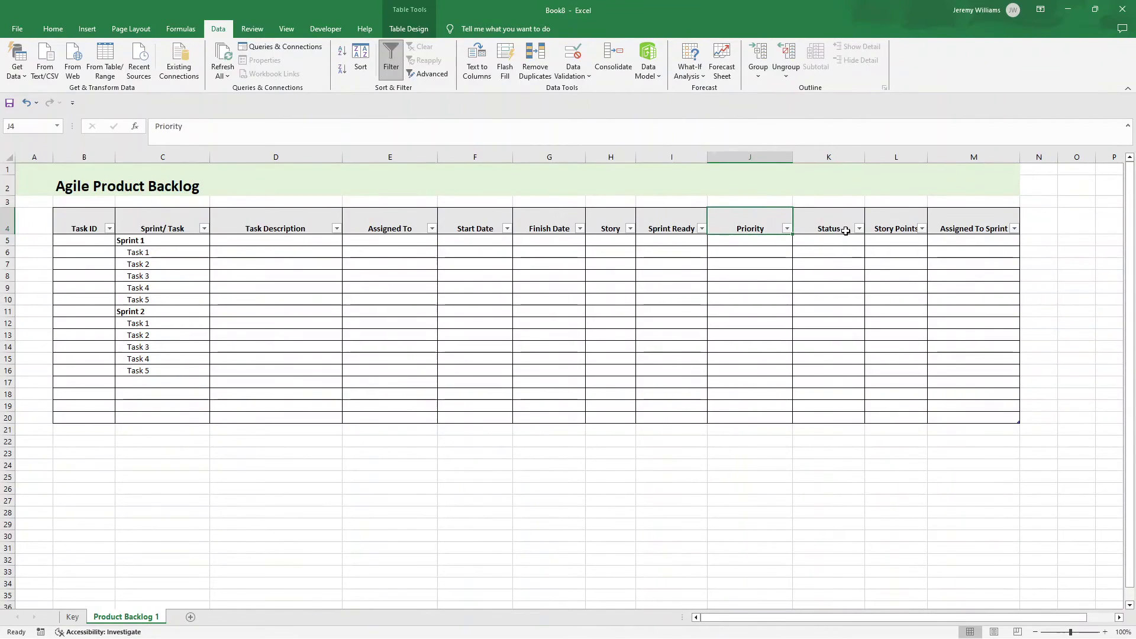
click(769, 158)
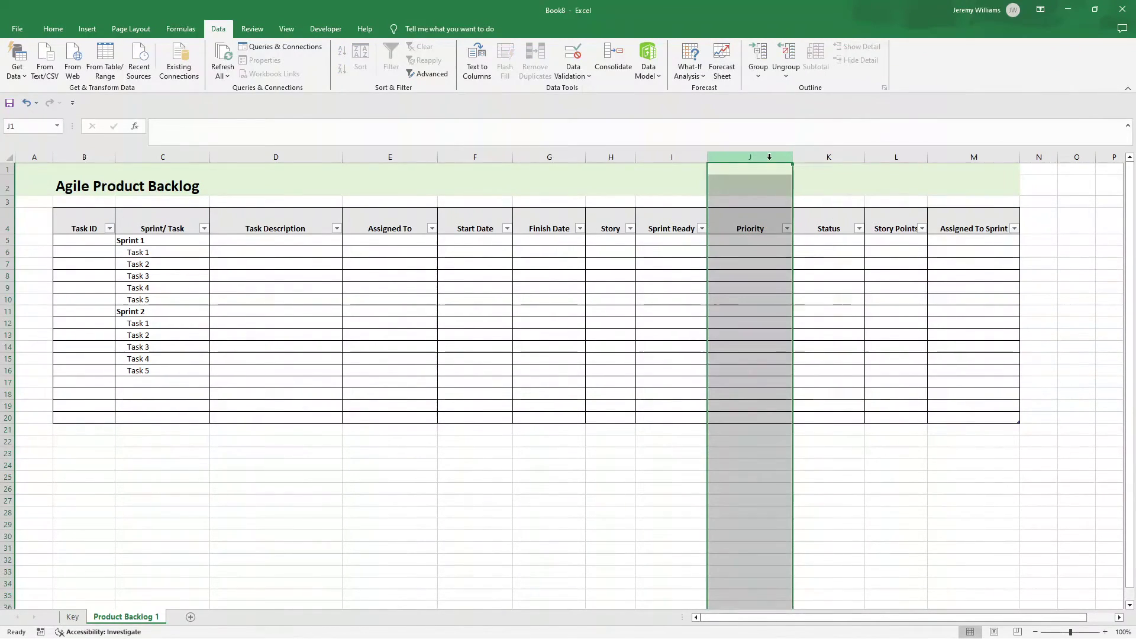
Give column J a List validation sourced from =Key!$D$5:$D$7.
click(579, 67)
click(605, 90)
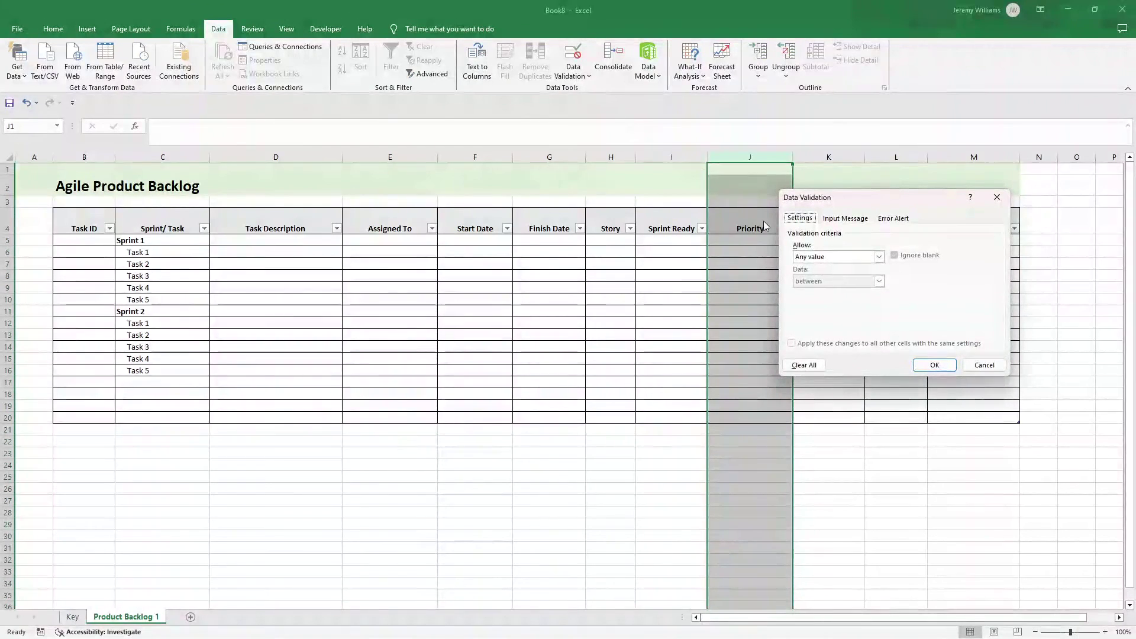
click(879, 256)
click(824, 292)
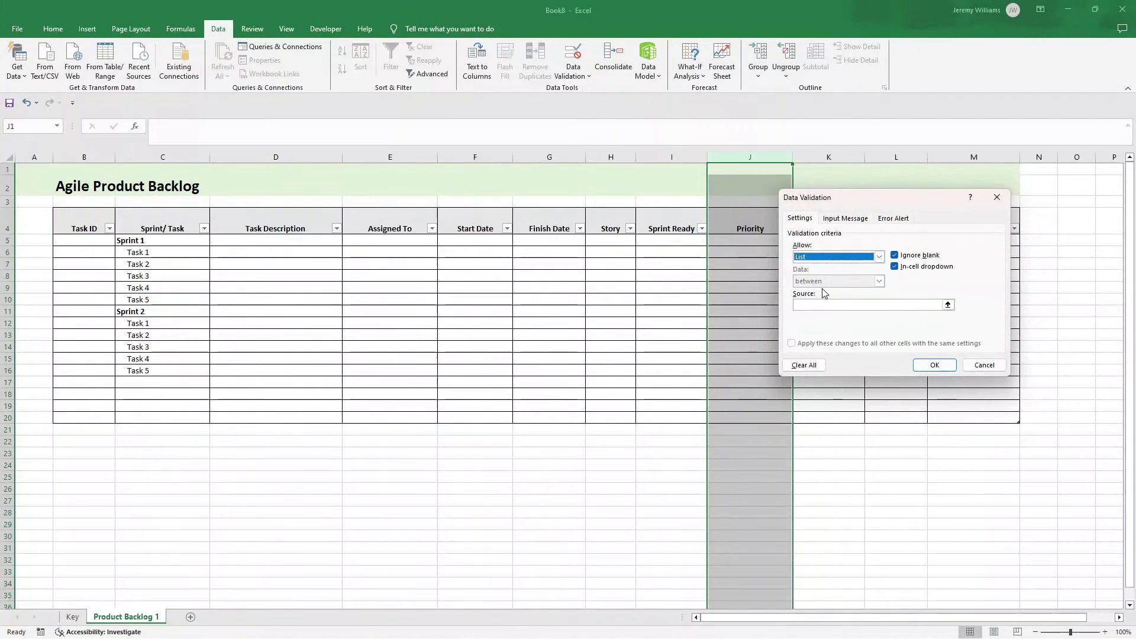
click(826, 304)
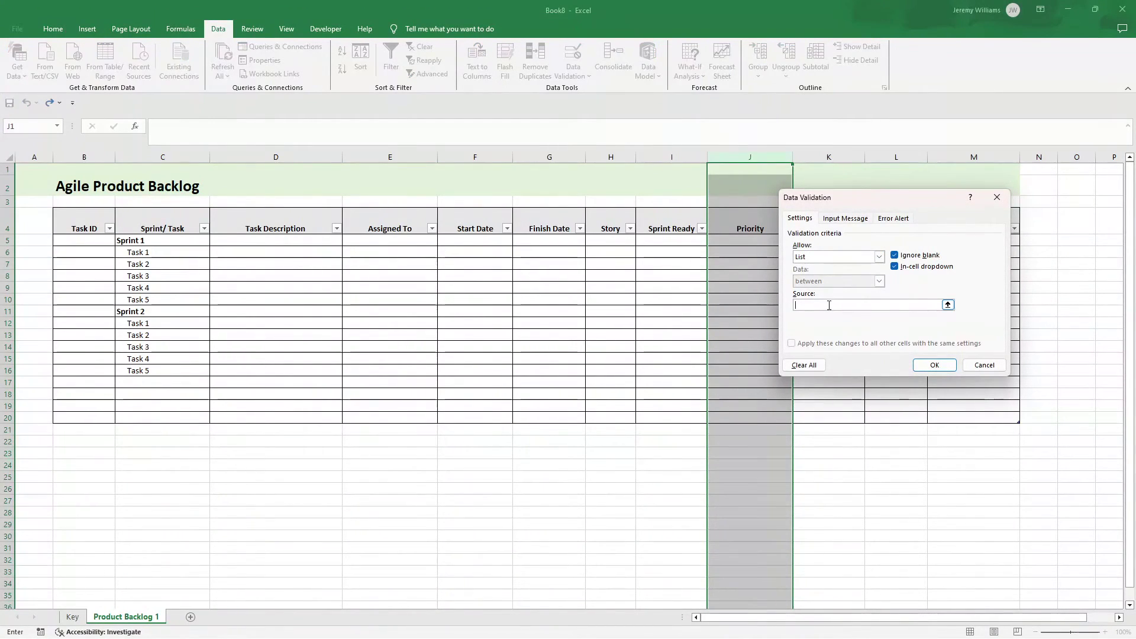
click(72, 617)
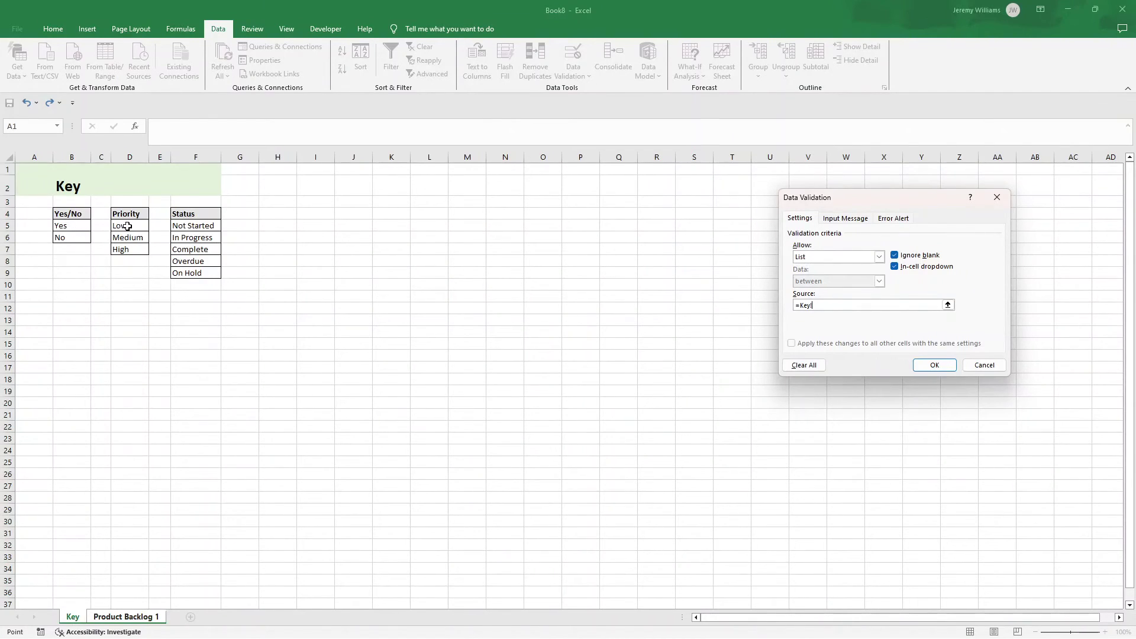
drag(128, 226, 134, 250)
click(934, 365)
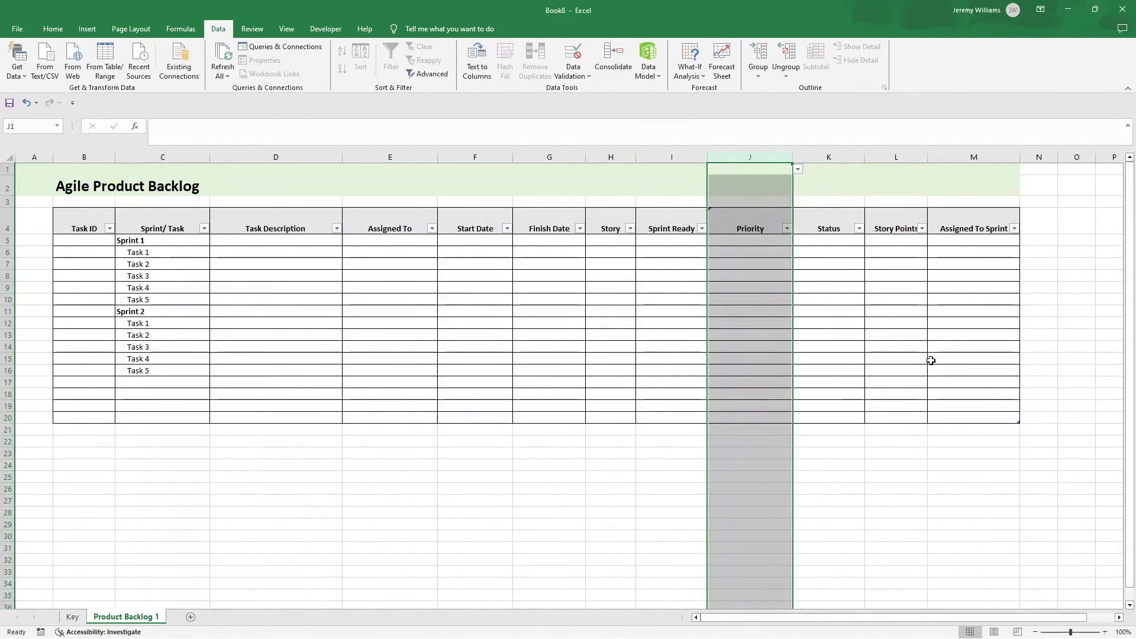
Test the Priority dropdown on a cell without choosing a value.
click(797, 264)
click(797, 264)
click(790, 289)
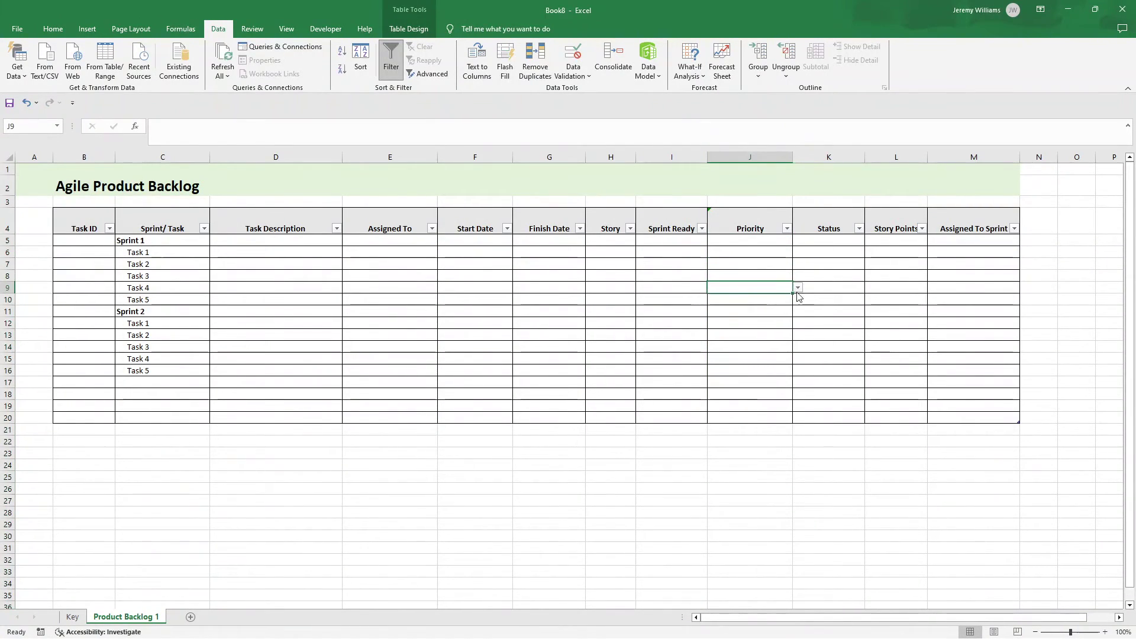
key(Down)
key(Down)
key(Down)
key(Down)
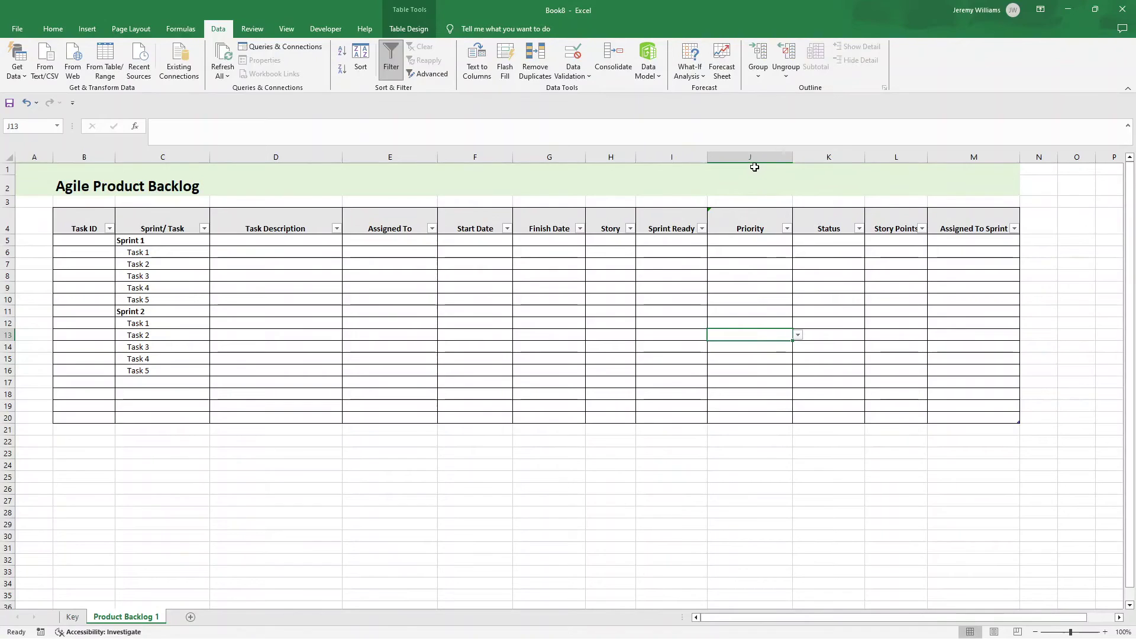
Reset the validation on J1:J4 to Any value.
drag(755, 168, 761, 224)
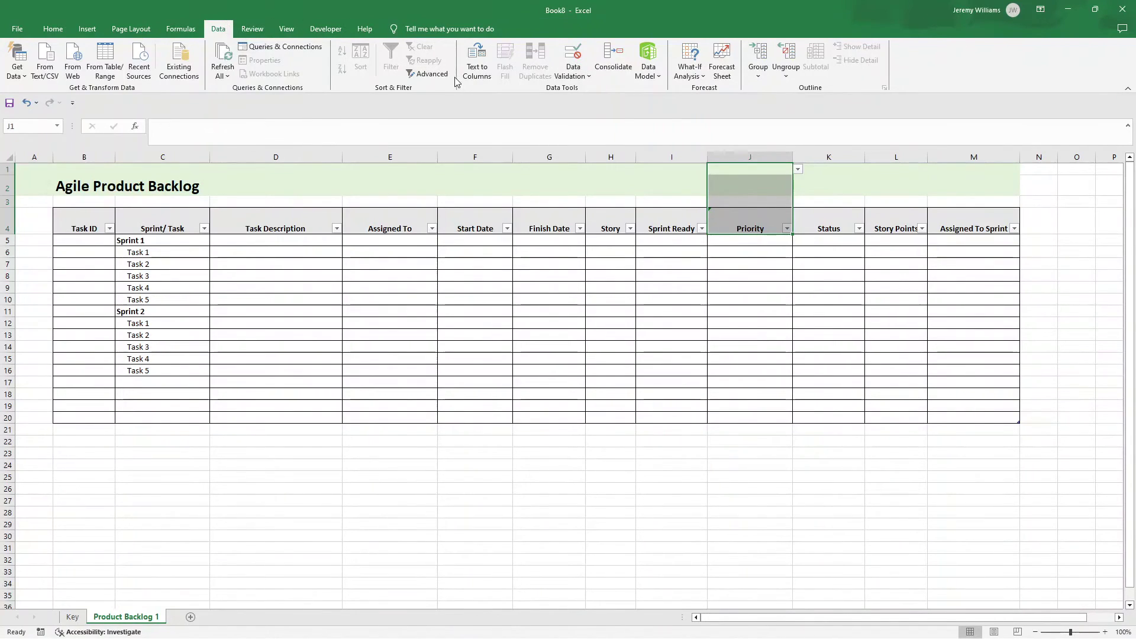
click(573, 72)
click(593, 92)
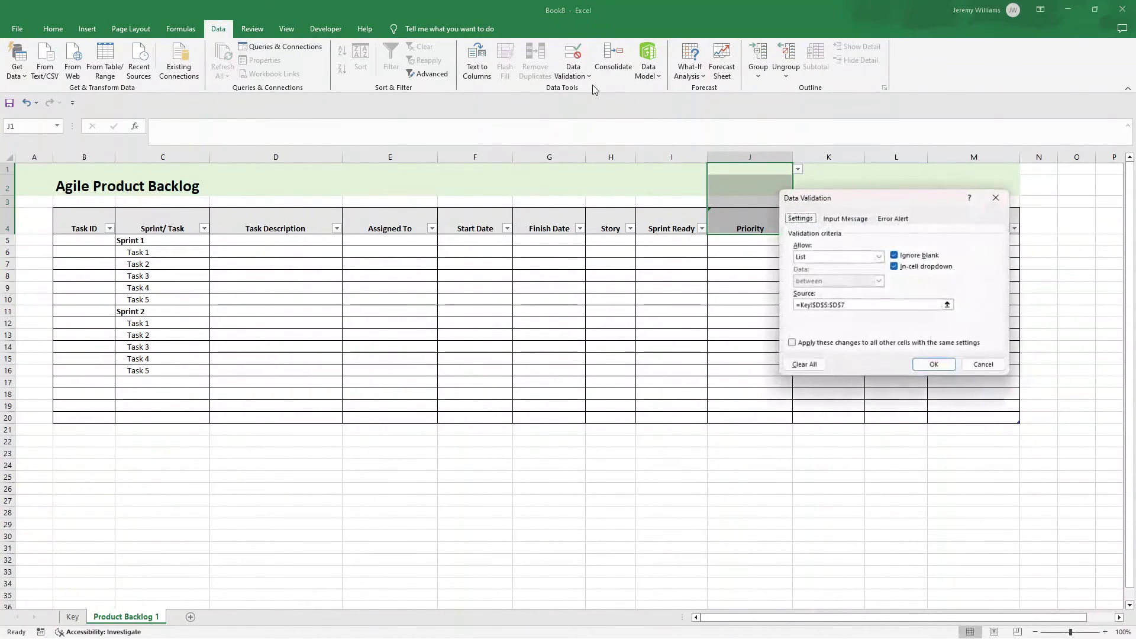
click(880, 257)
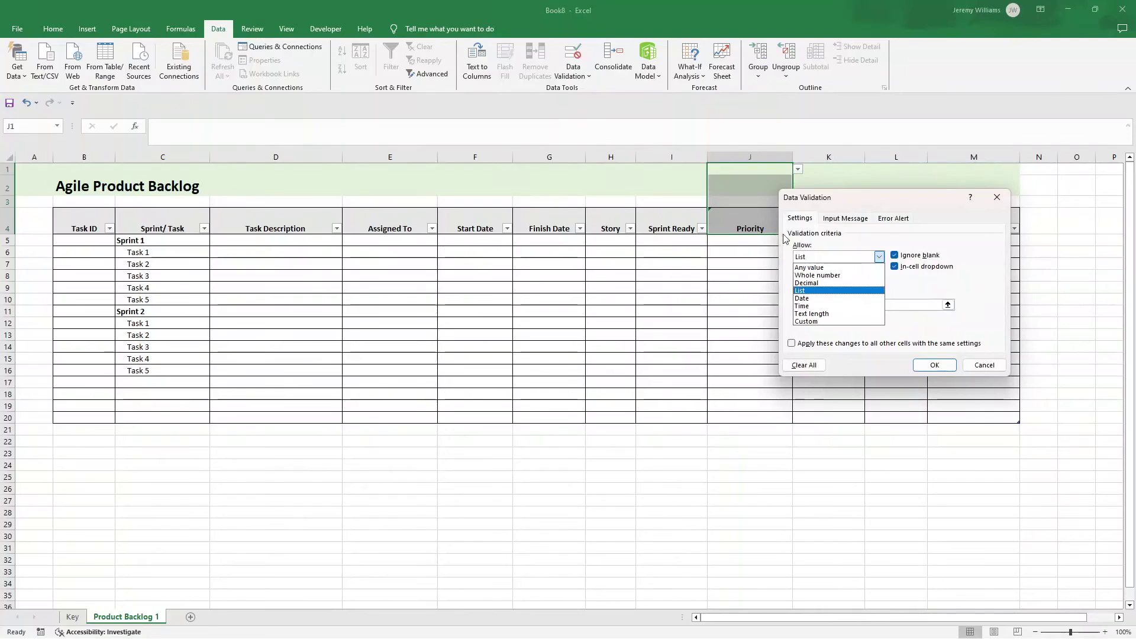
click(835, 271)
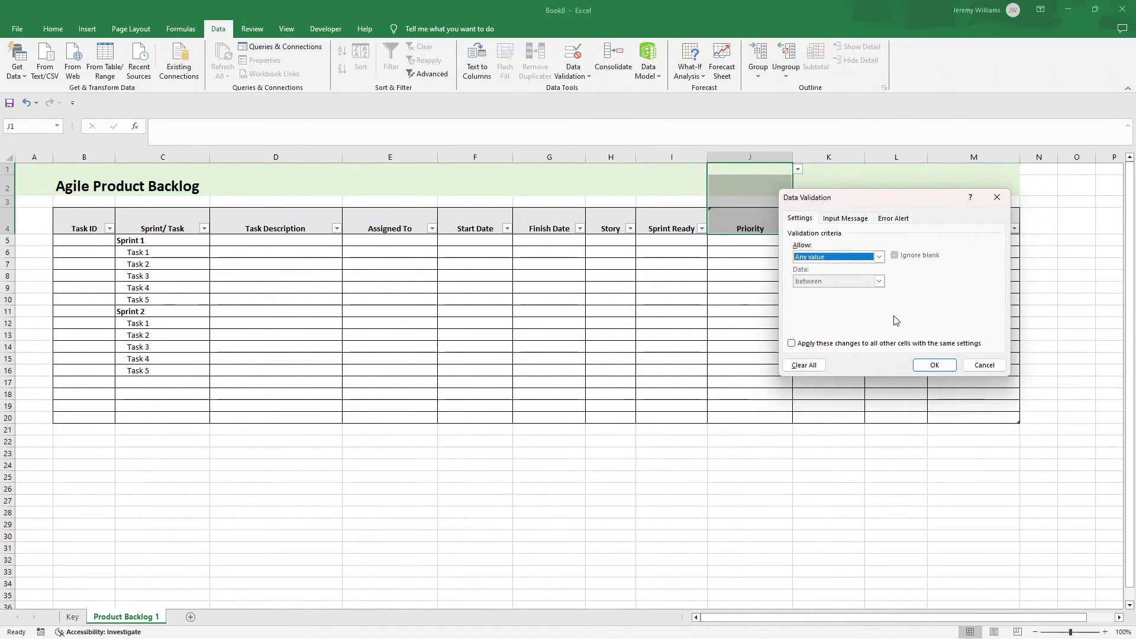
click(935, 364)
click(816, 238)
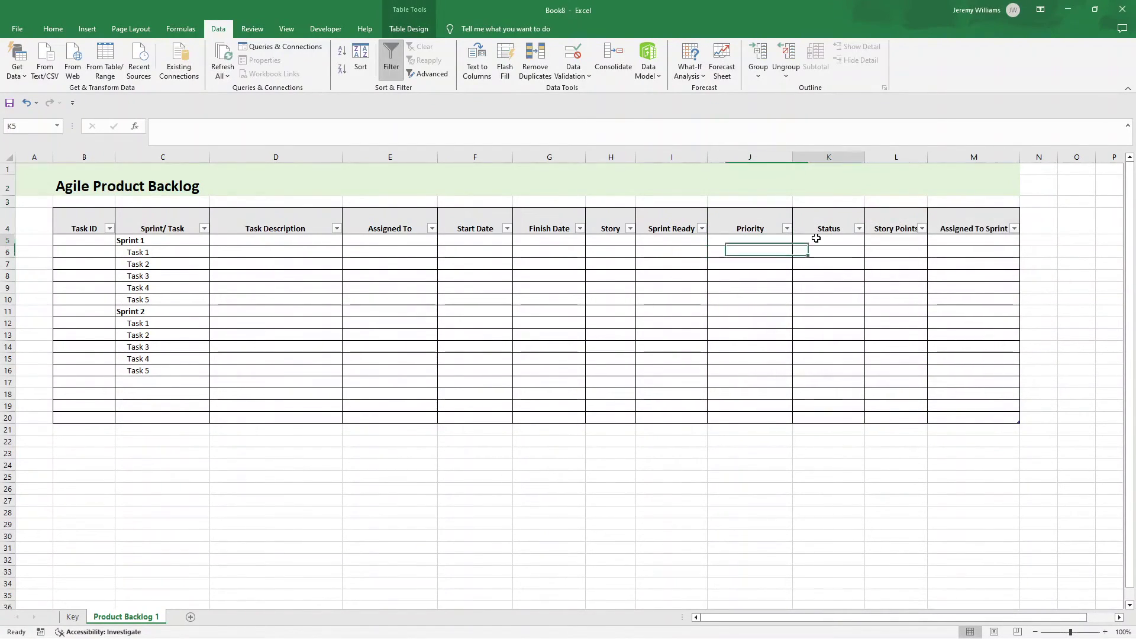
Restrict column K to a list sourced from =Key!$F$5:$F$9 and check the dropdown in K5.
click(828, 156)
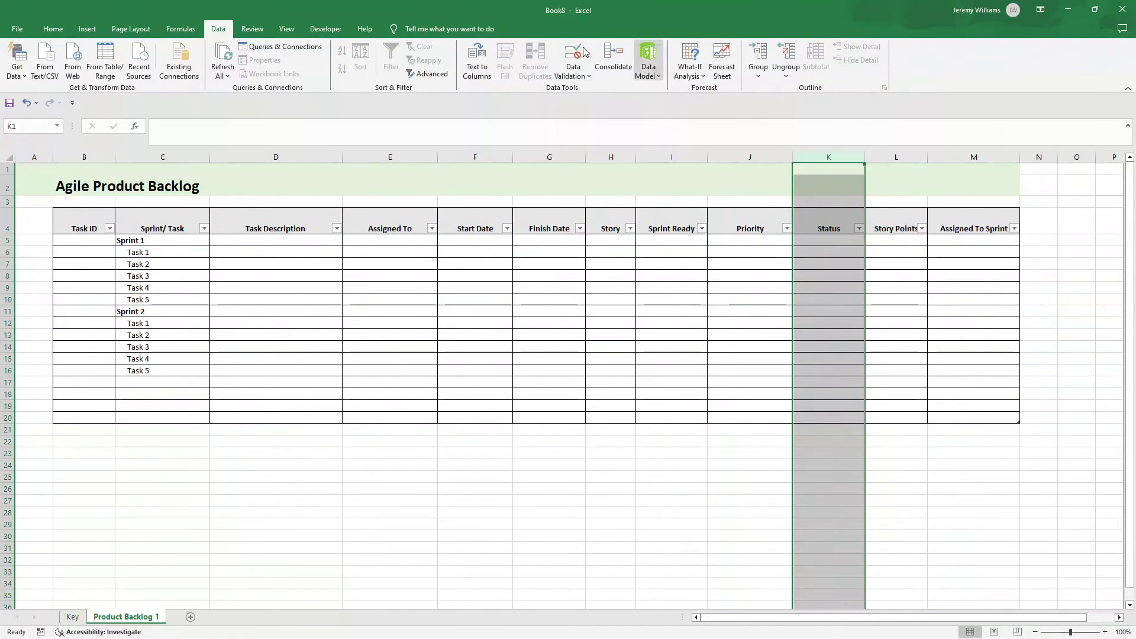
click(575, 75)
click(595, 89)
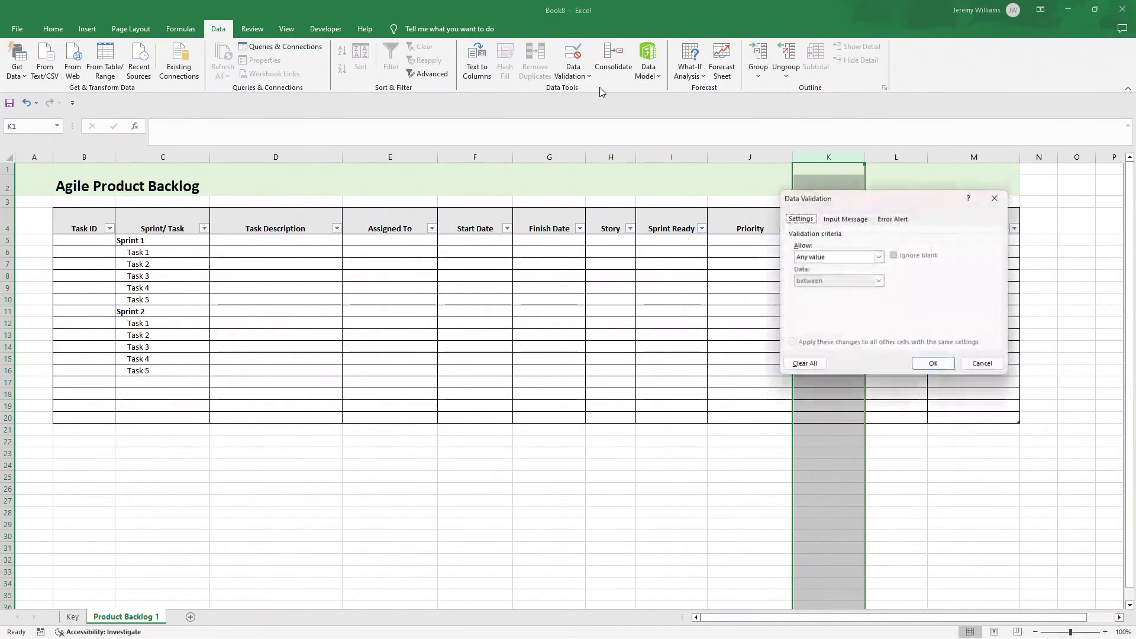
click(826, 256)
click(831, 289)
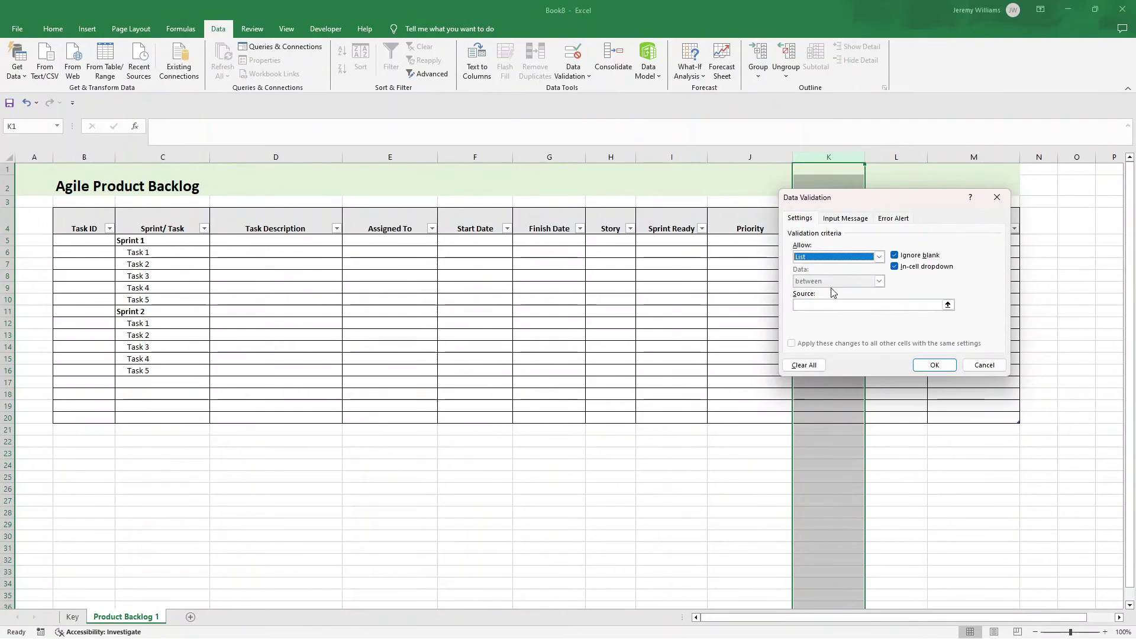
click(836, 305)
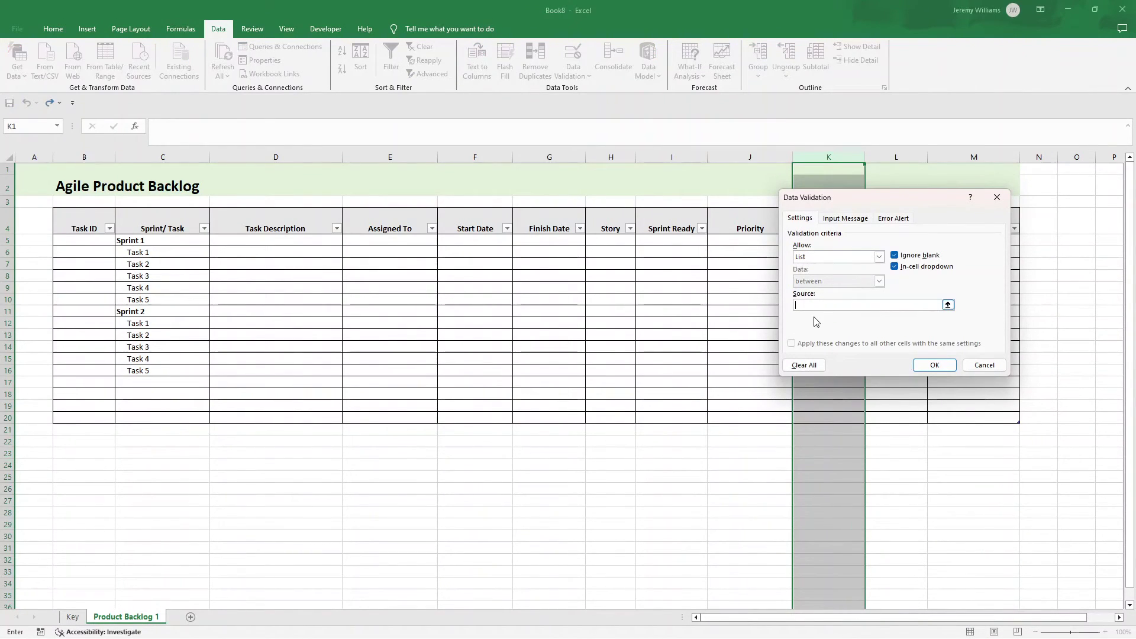
click(72, 617)
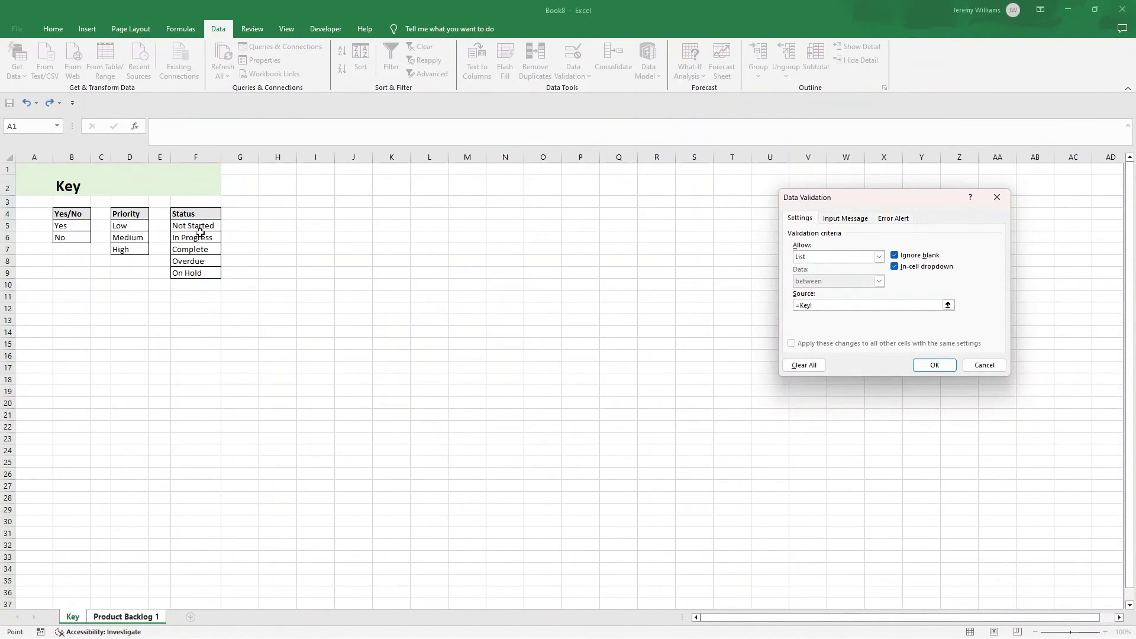
drag(201, 225, 201, 272)
click(934, 364)
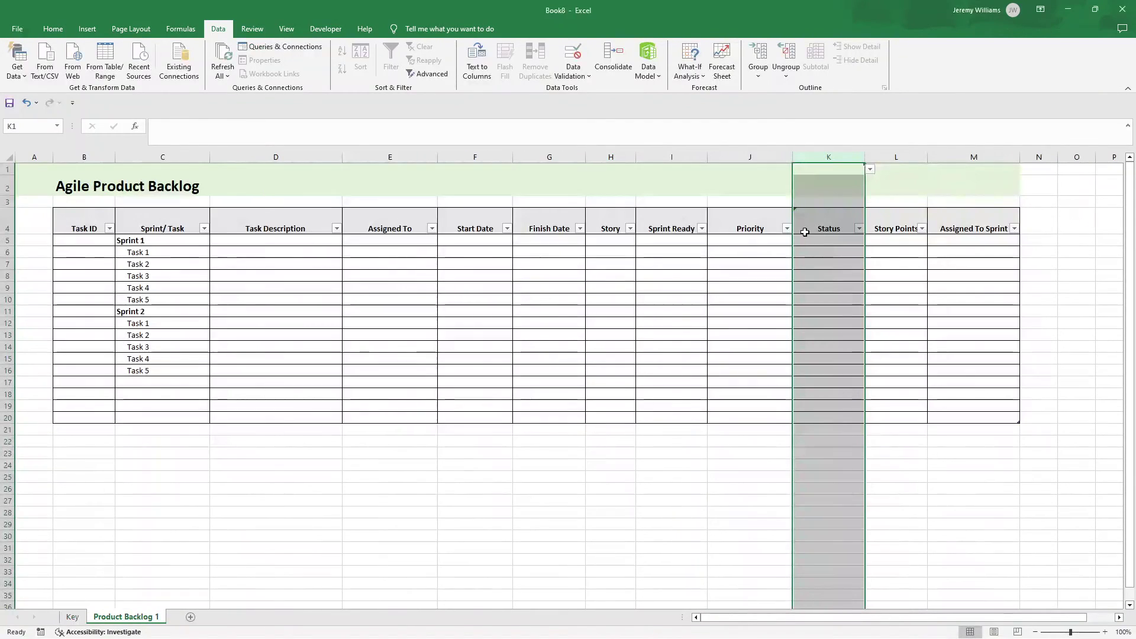
click(842, 240)
click(869, 241)
click(855, 255)
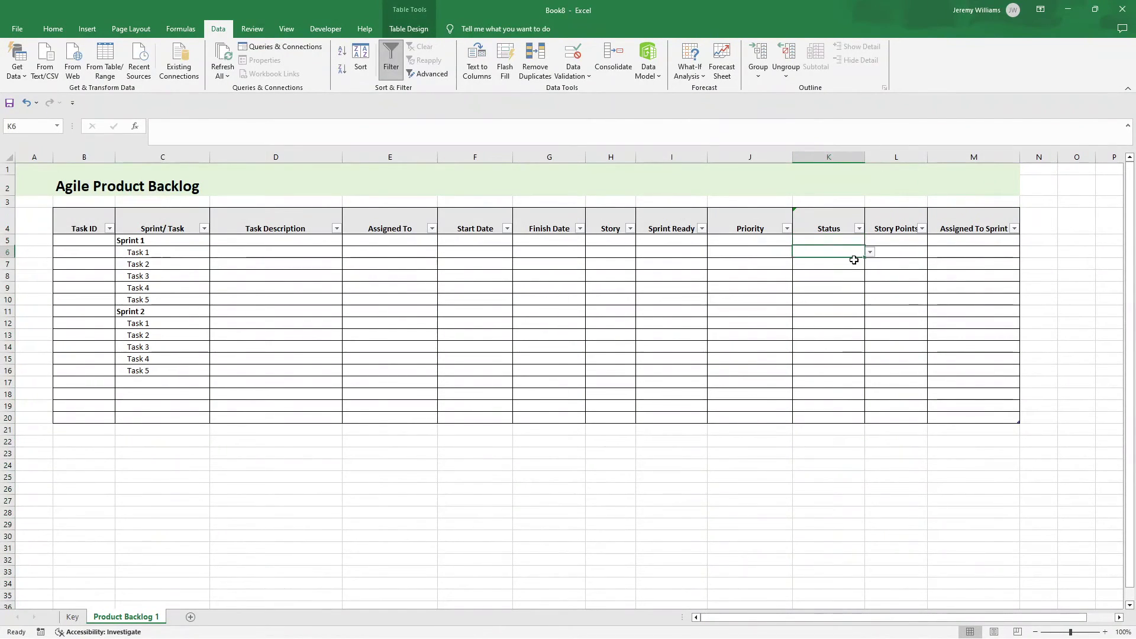
Widen the Status and Story Points columns and enter test story points 0, 2, 1, 5 in L5:L8.
drag(865, 160, 956, 160)
click(932, 242)
text(0)
key(Return)
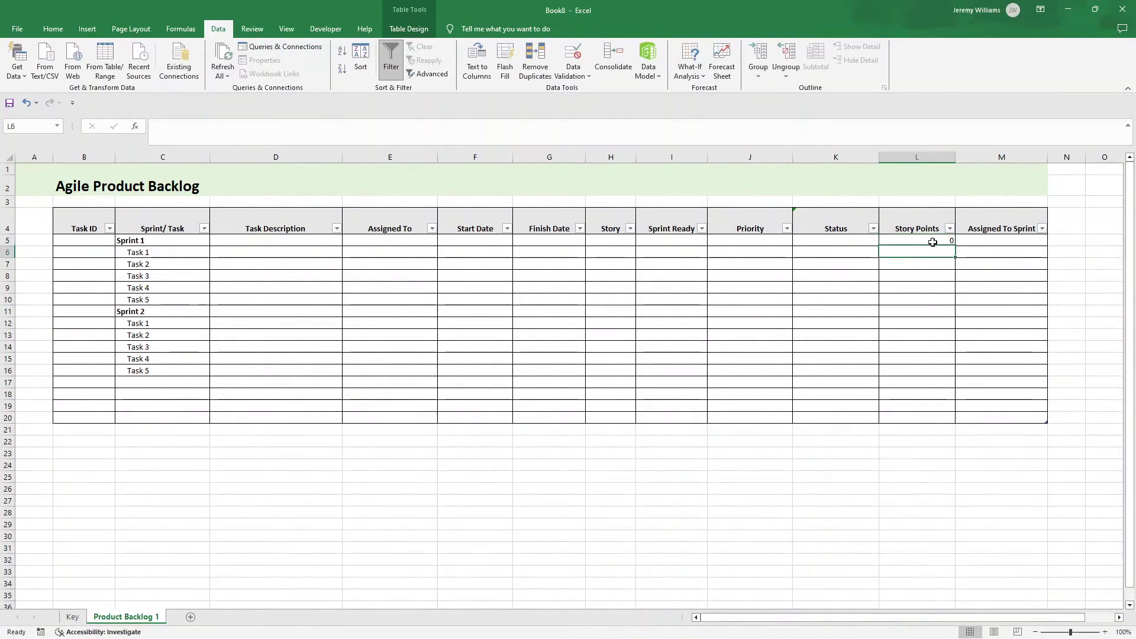
text(2)
key(Return)
text(1)
key(Return)
text(5)
key(Return)
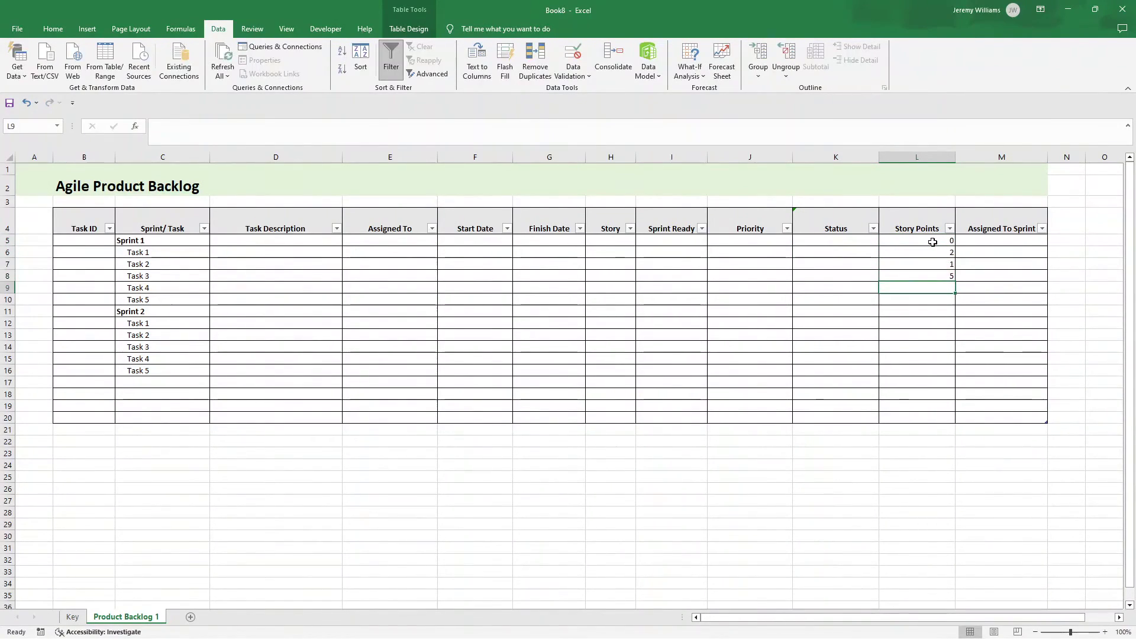
Clear the test story point values from L5:L8.
click(933, 242)
drag(939, 252, 946, 274)
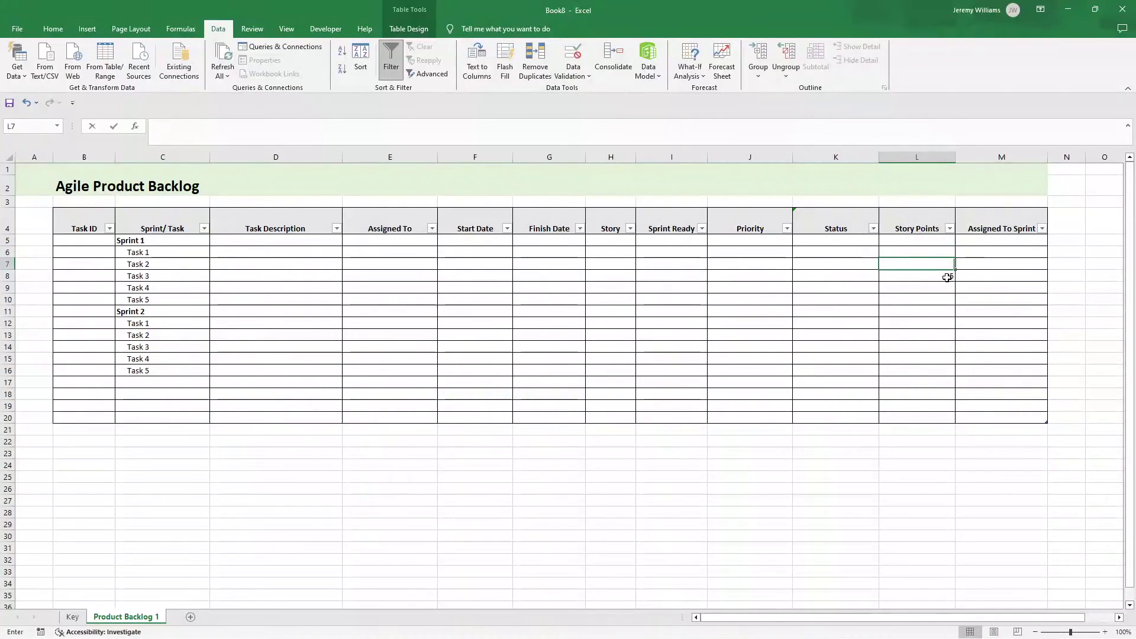
key(Delete)
click(976, 240)
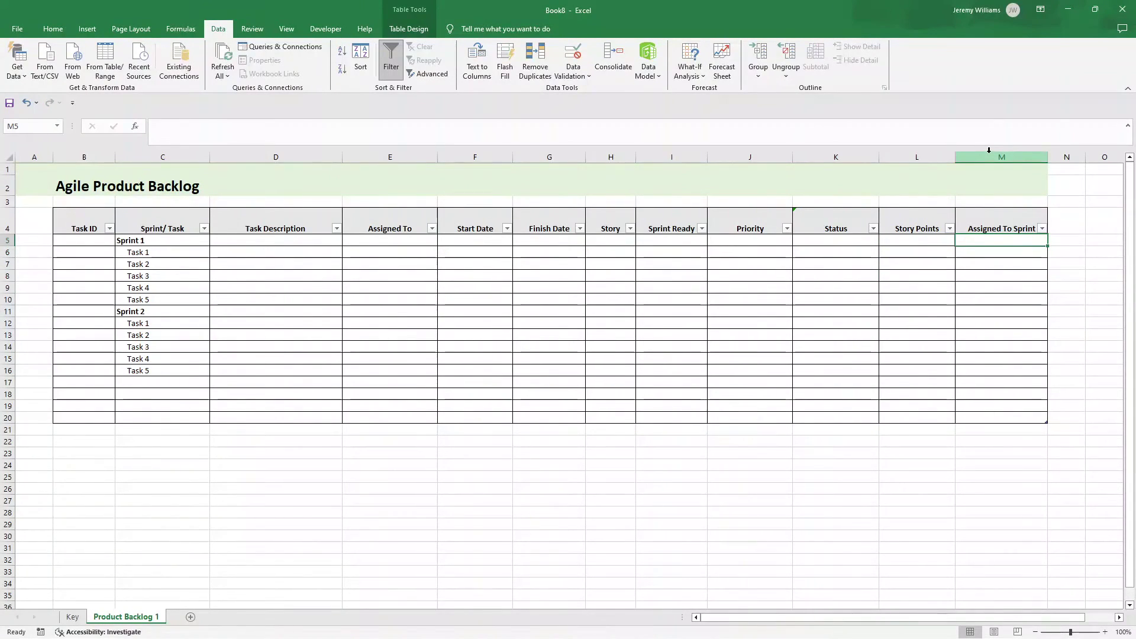
Restrict column M to a Yes/No list sourced from =Key!$B$5:$B$6.
click(989, 150)
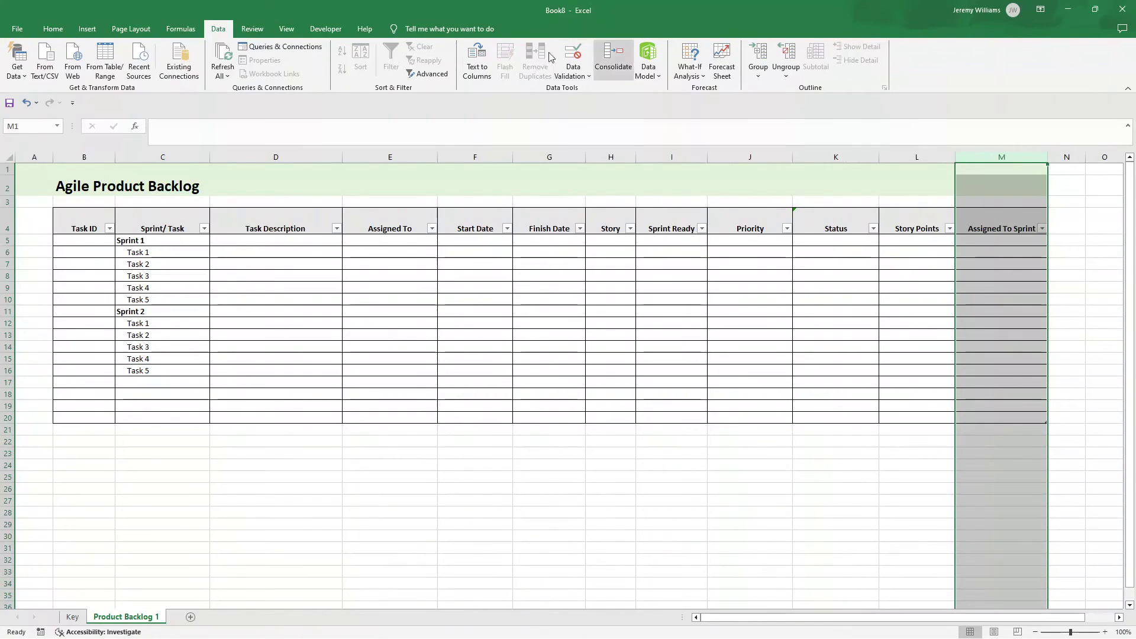
click(573, 74)
click(612, 89)
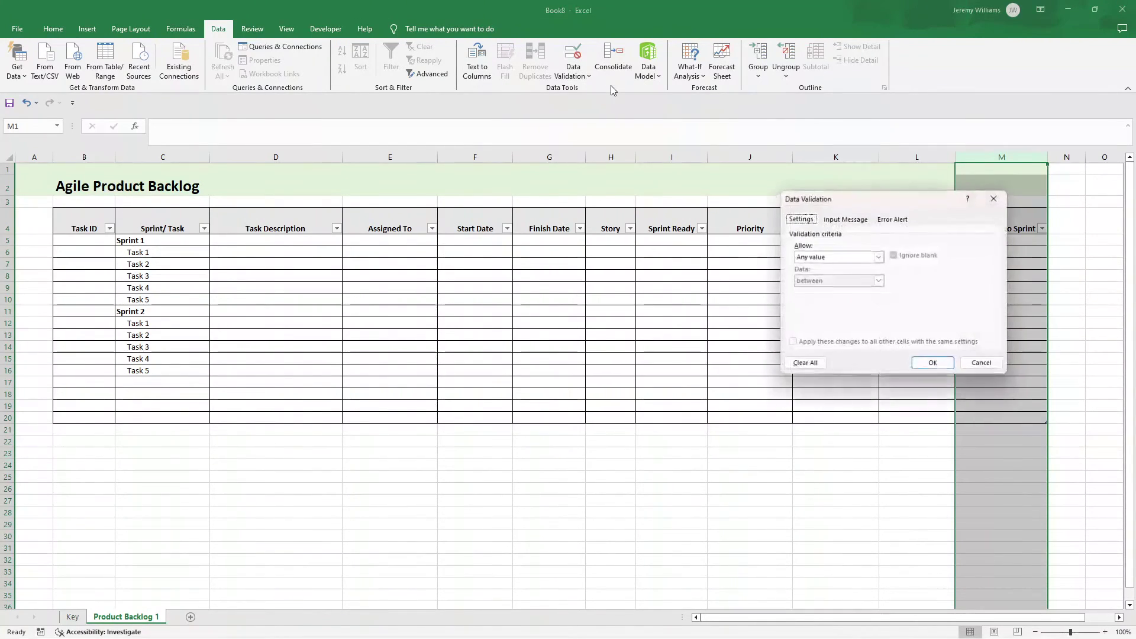
click(862, 256)
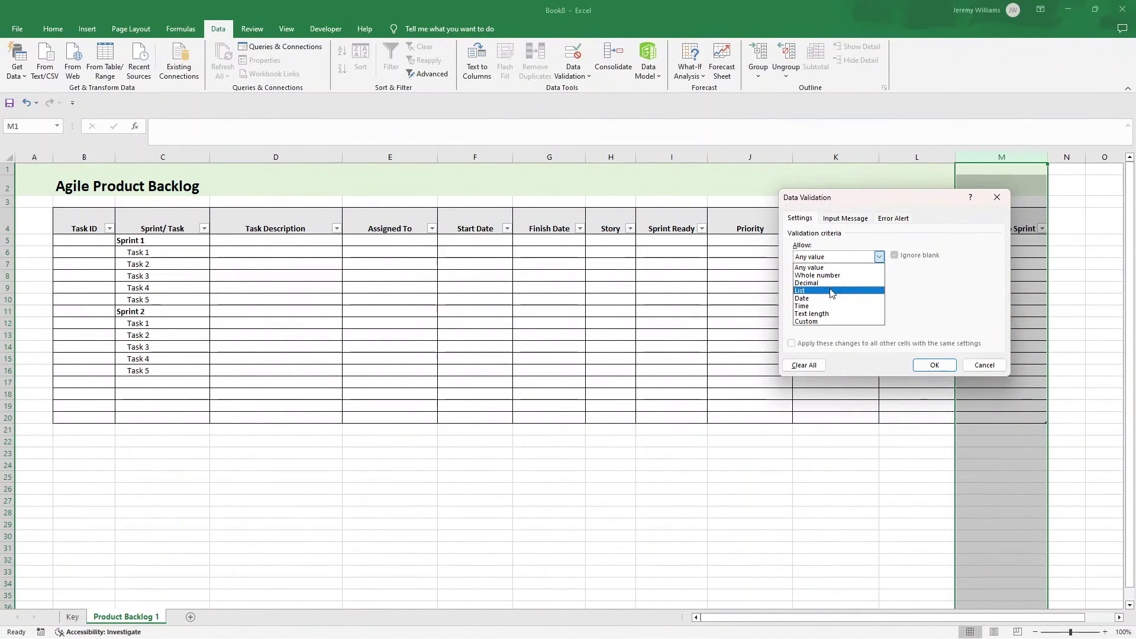
click(833, 289)
click(836, 304)
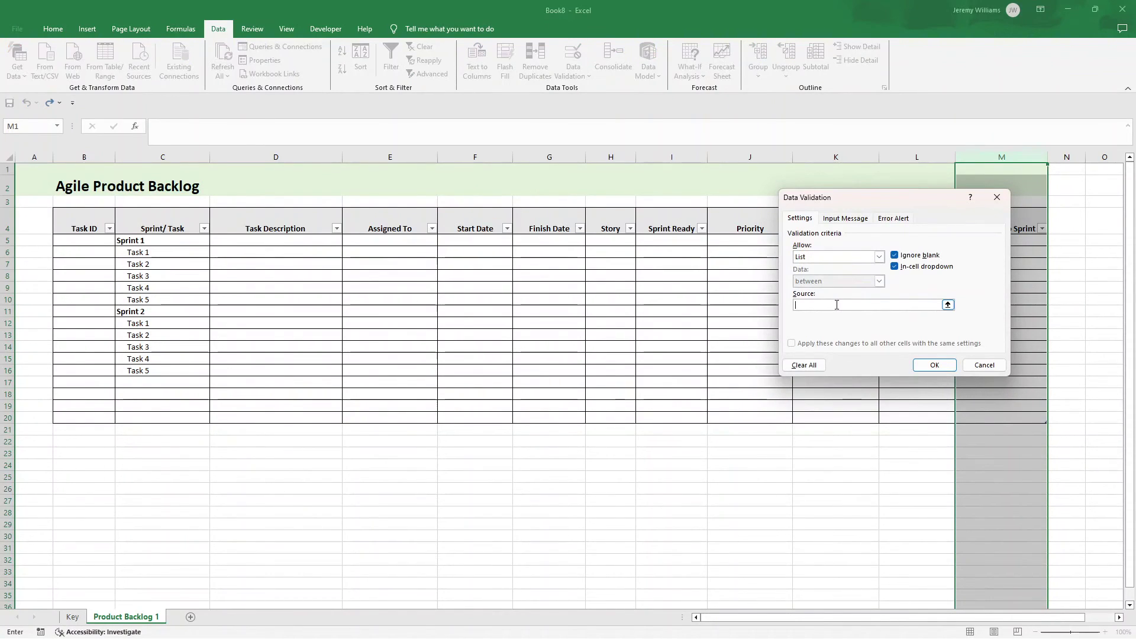
click(73, 617)
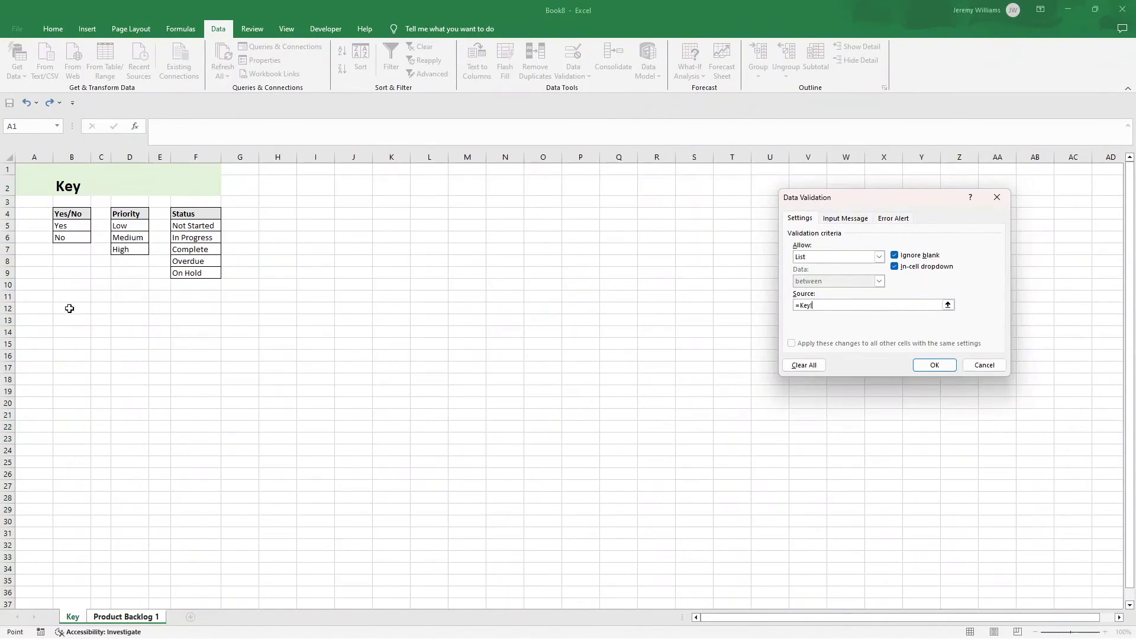
drag(61, 228, 67, 239)
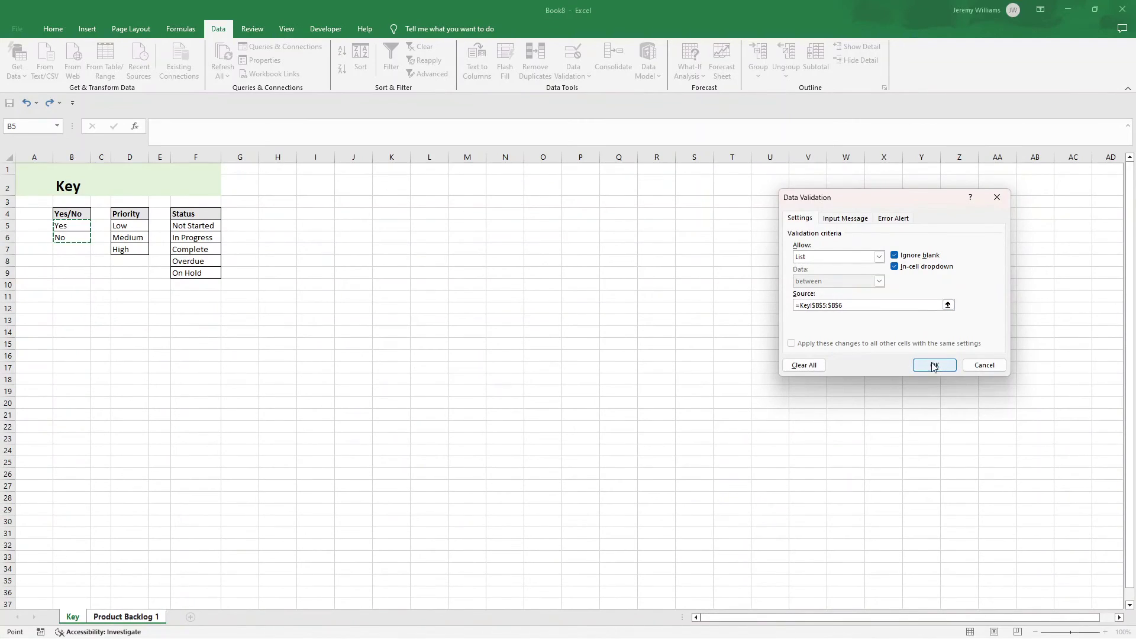
click(935, 364)
Set validation on title and header cells M1:M4 back to Any value, keeping lower cells' dropdowns.
click(976, 239)
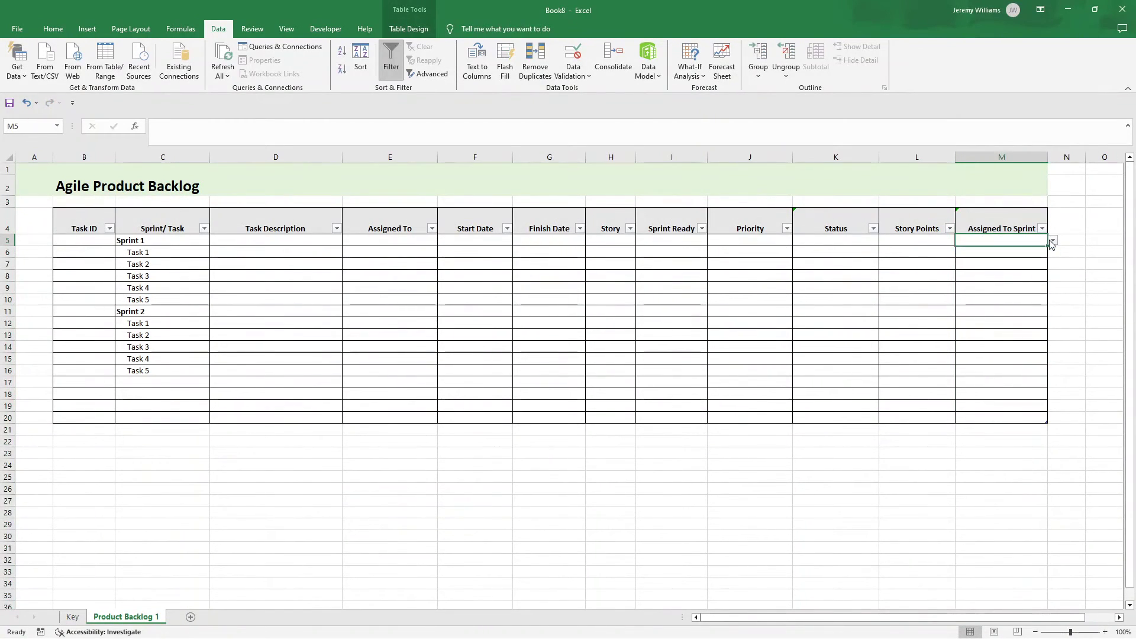
drag(994, 171, 1002, 224)
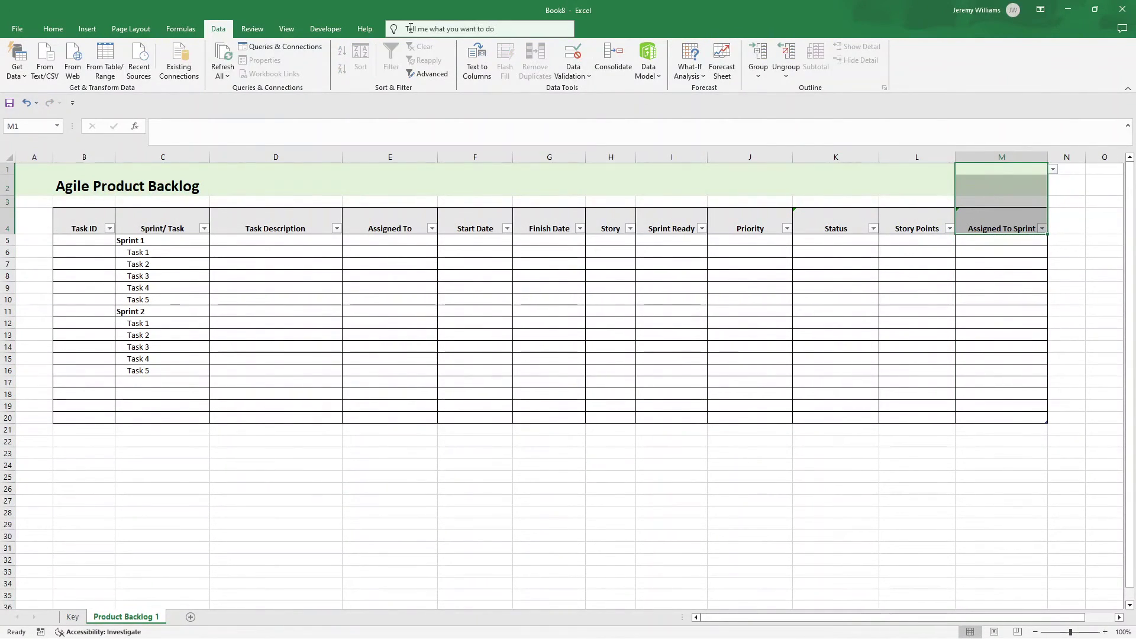
click(573, 72)
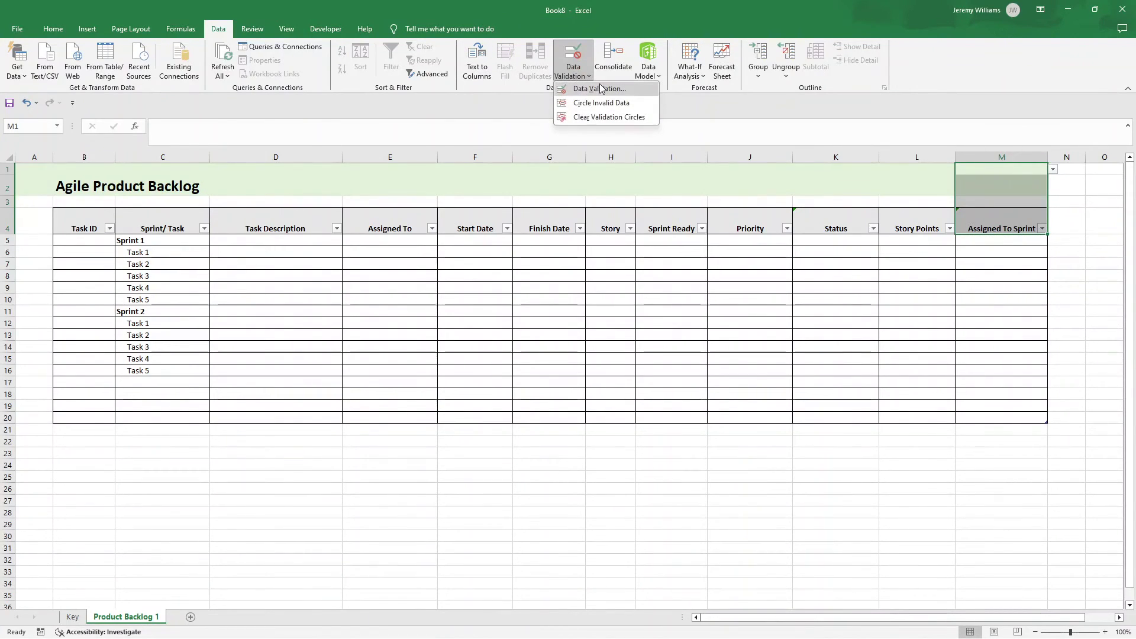
click(600, 89)
click(880, 257)
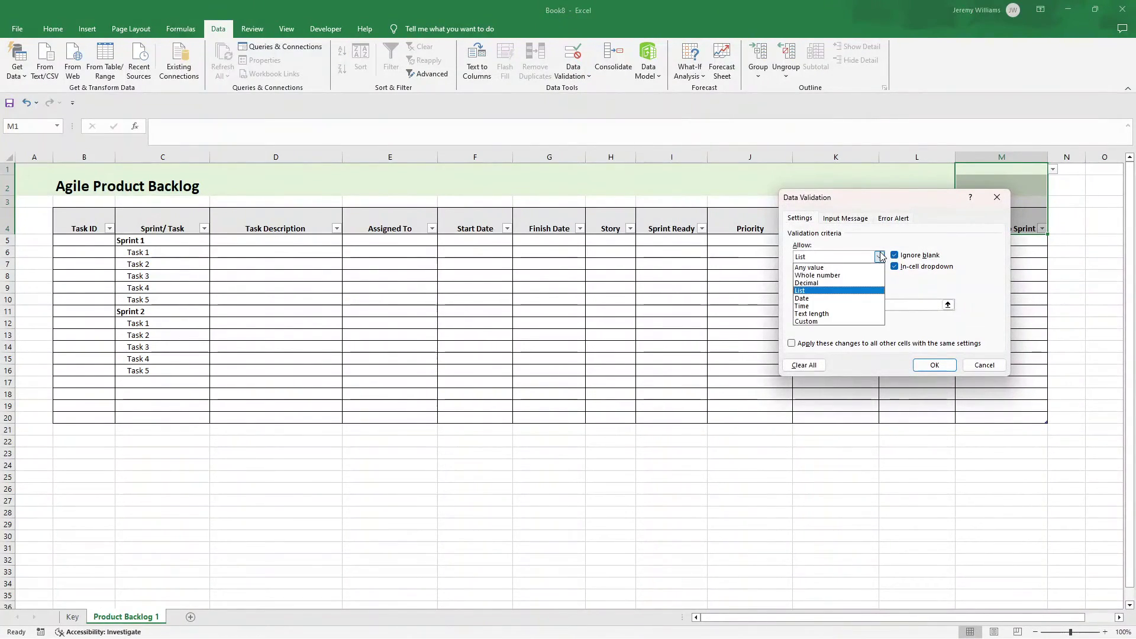
click(864, 268)
click(934, 365)
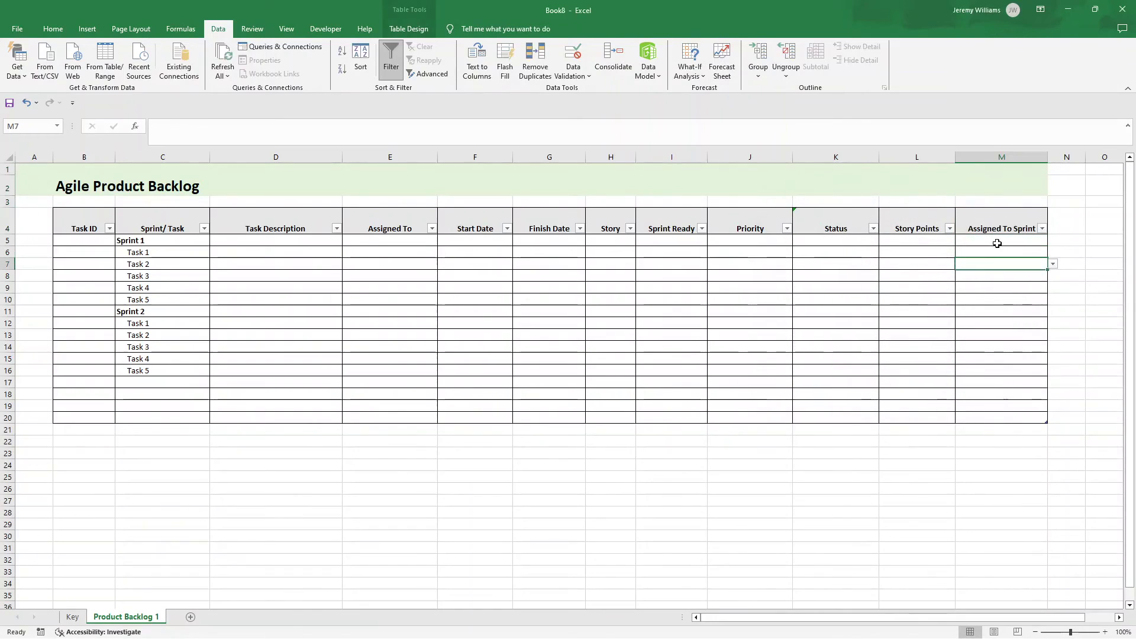
click(1009, 284)
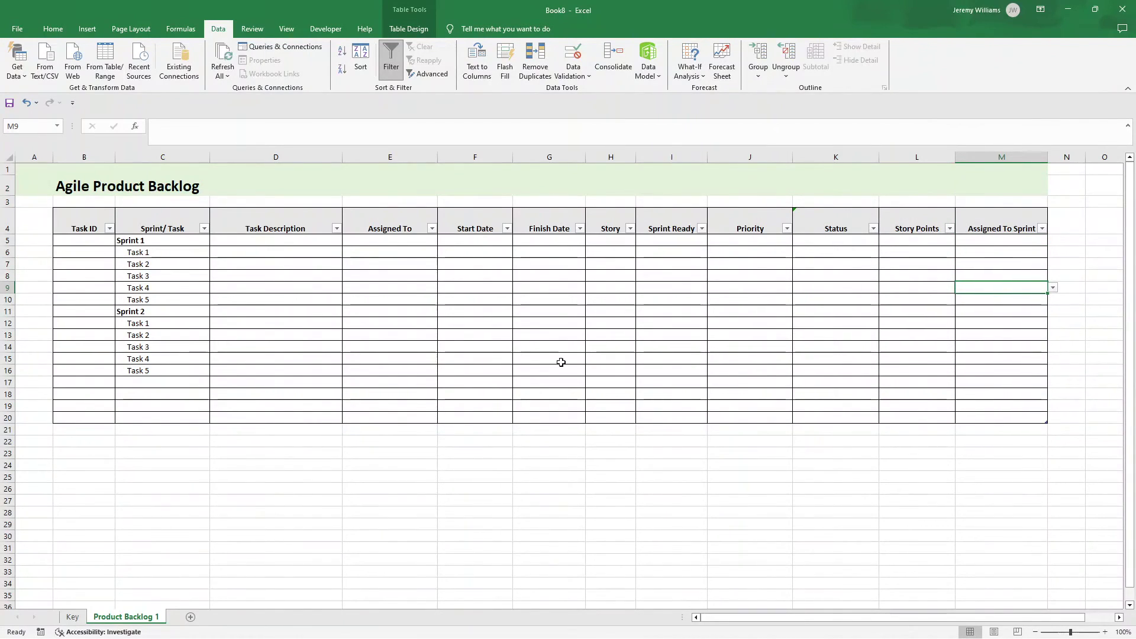
click(9, 384)
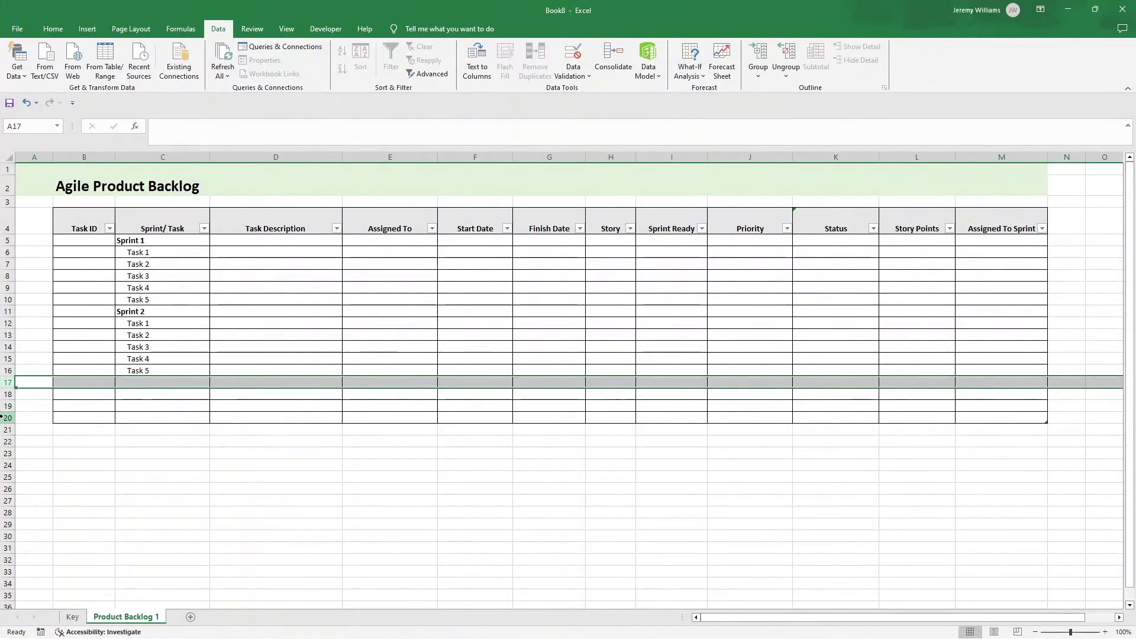
Delete empty rows 17–20 below the backlog table.
shift+click(9, 417)
right_click(9, 418)
click(33, 531)
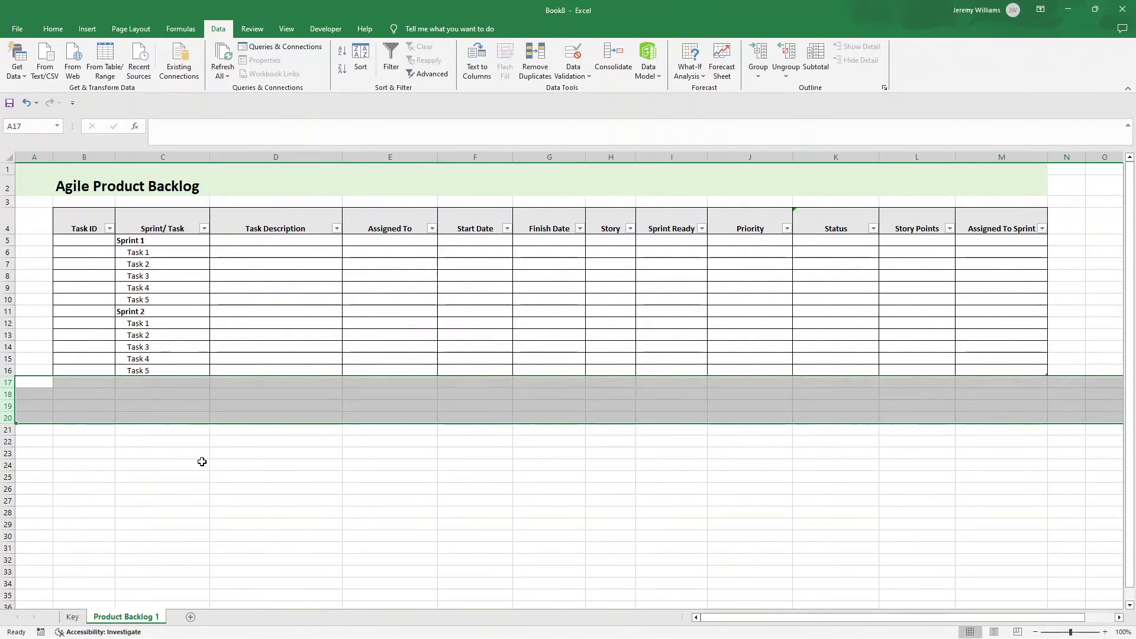
click(201, 461)
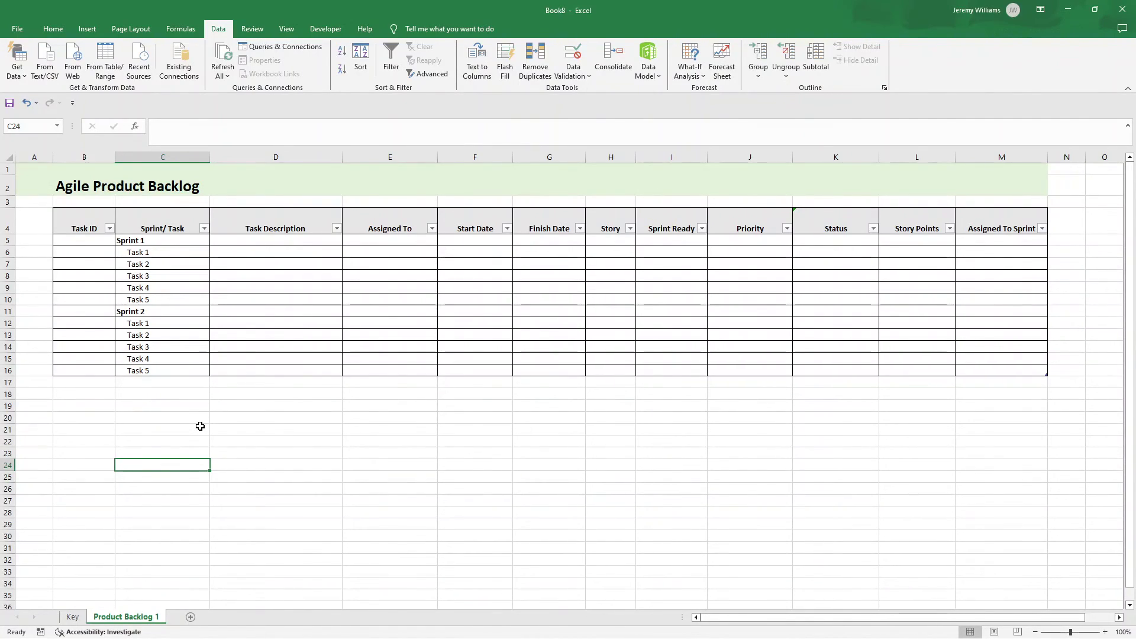
Create a copy of the Product Backlog 1 sheet using Move or Copy.
right_click(144, 618)
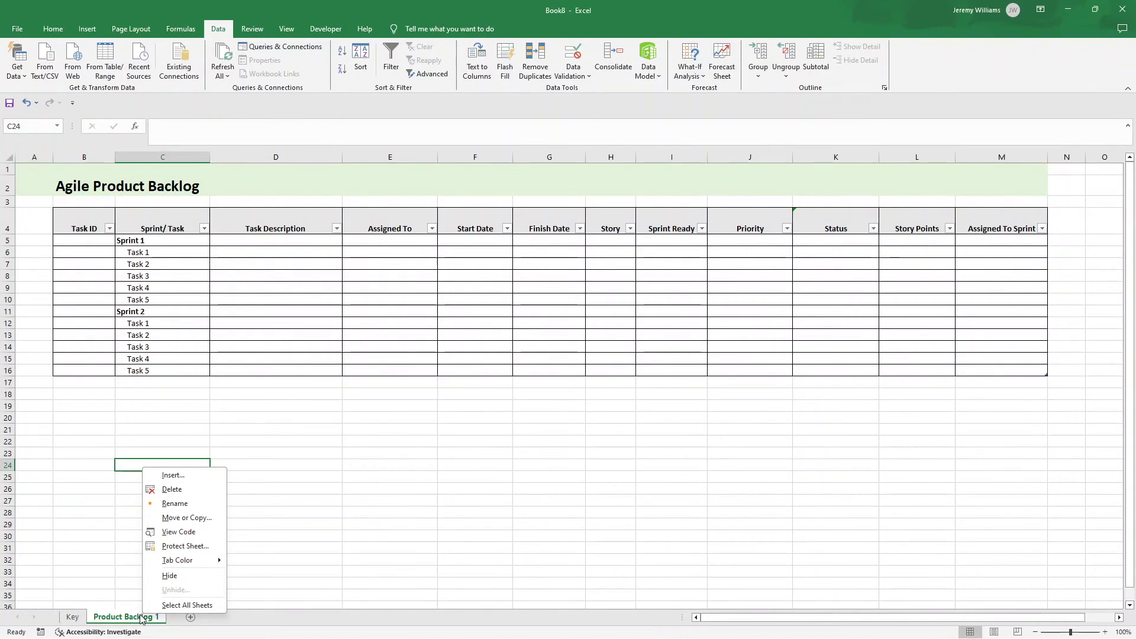
click(189, 525)
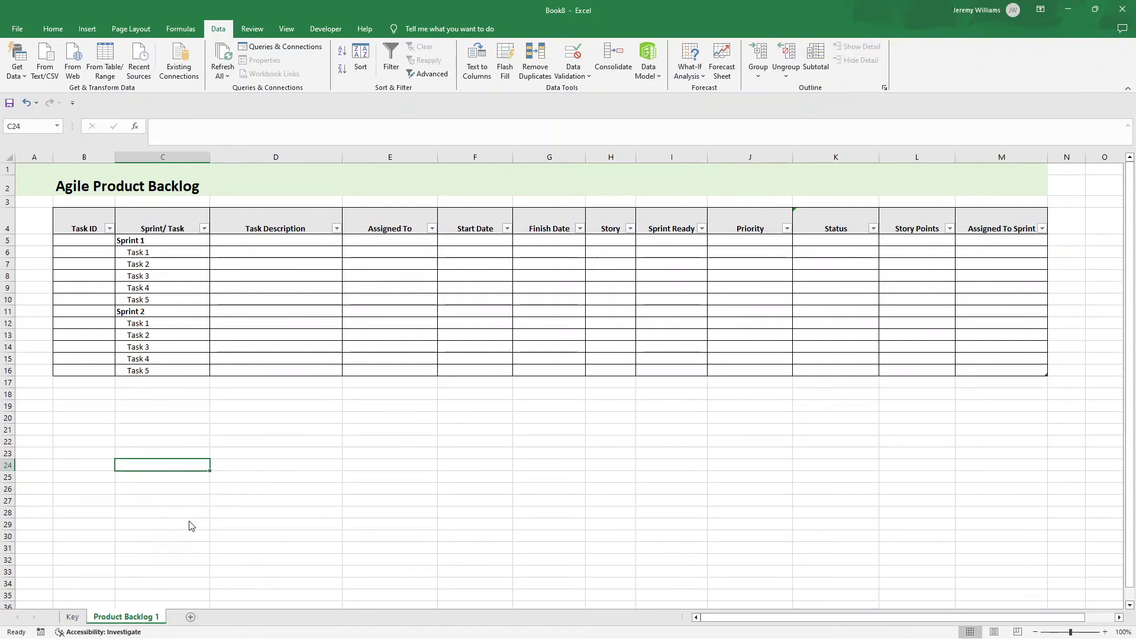
click(141, 583)
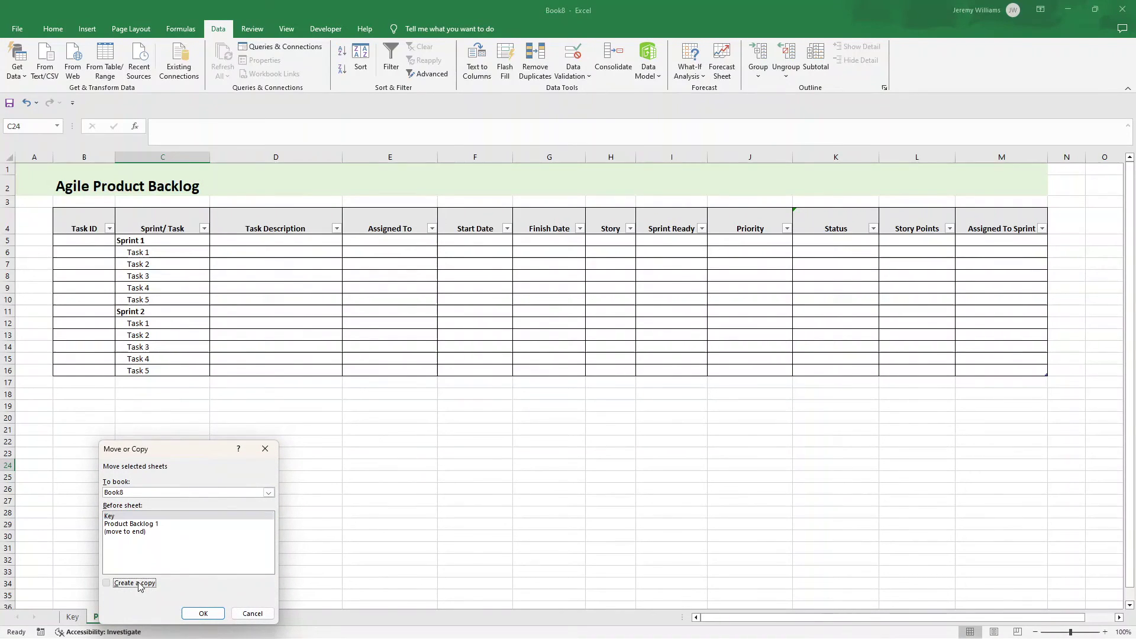
click(203, 613)
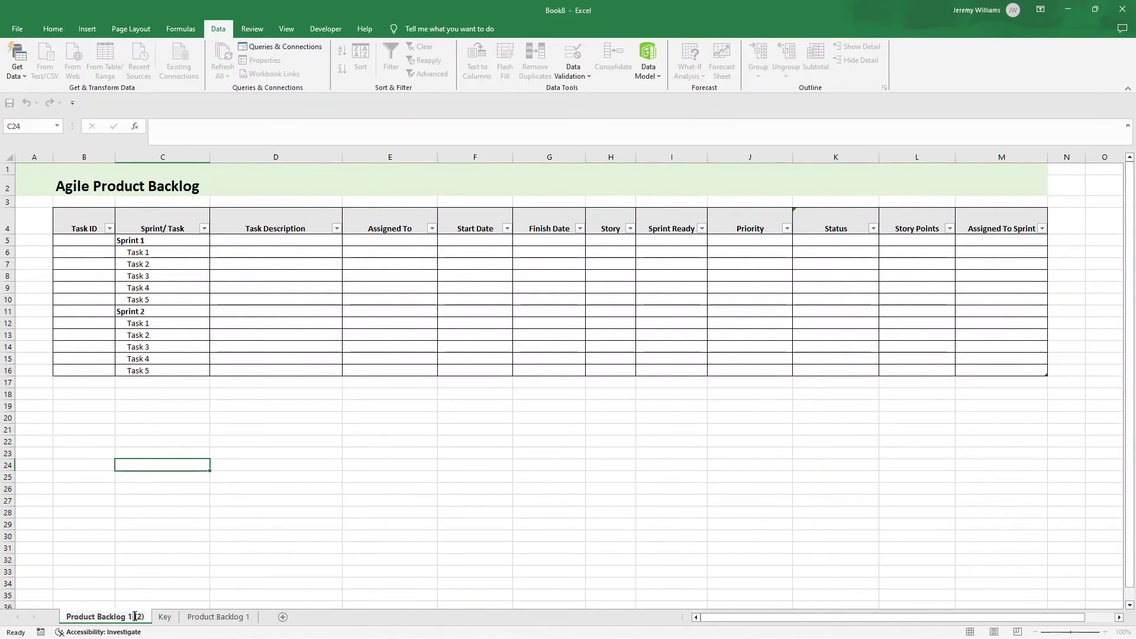
Rename the copied sheet tab to Product Backlog 2.
double_click(135, 616)
click(135, 617)
key(BackSpace)
key(BackSpace)
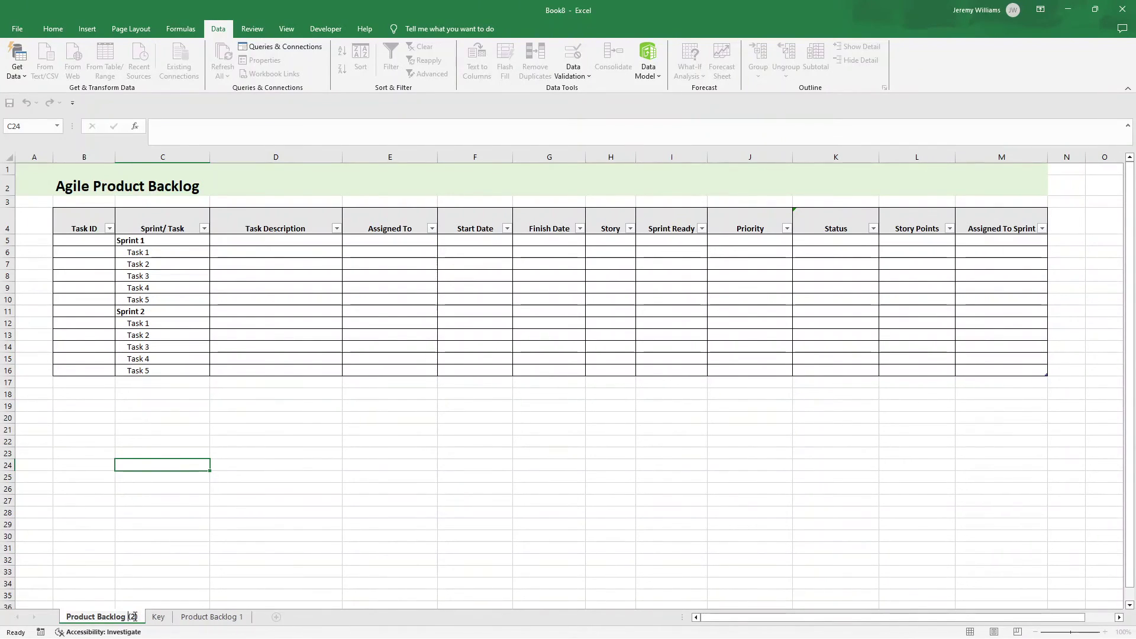
text(2)
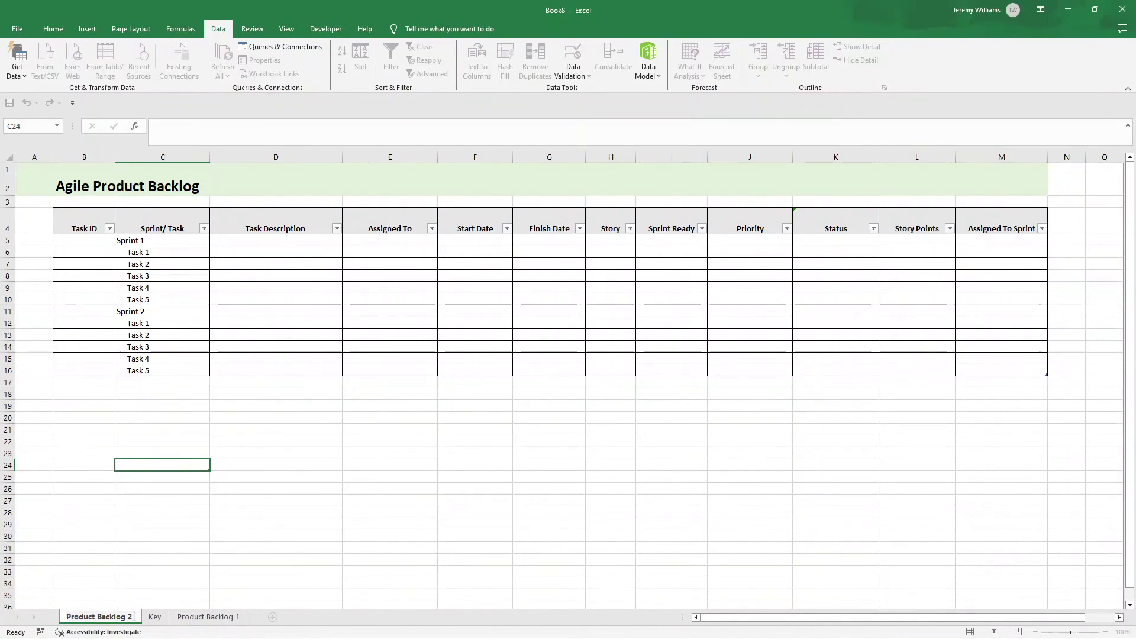
Delete columns F through M from the backlog table.
click(201, 361)
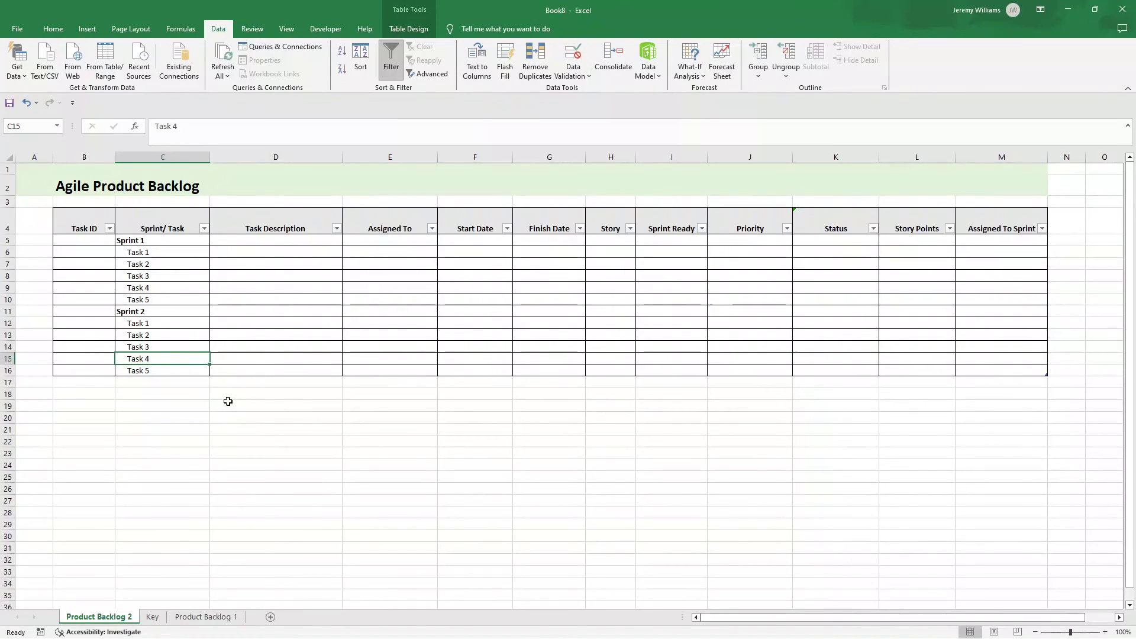
click(83, 223)
click(158, 230)
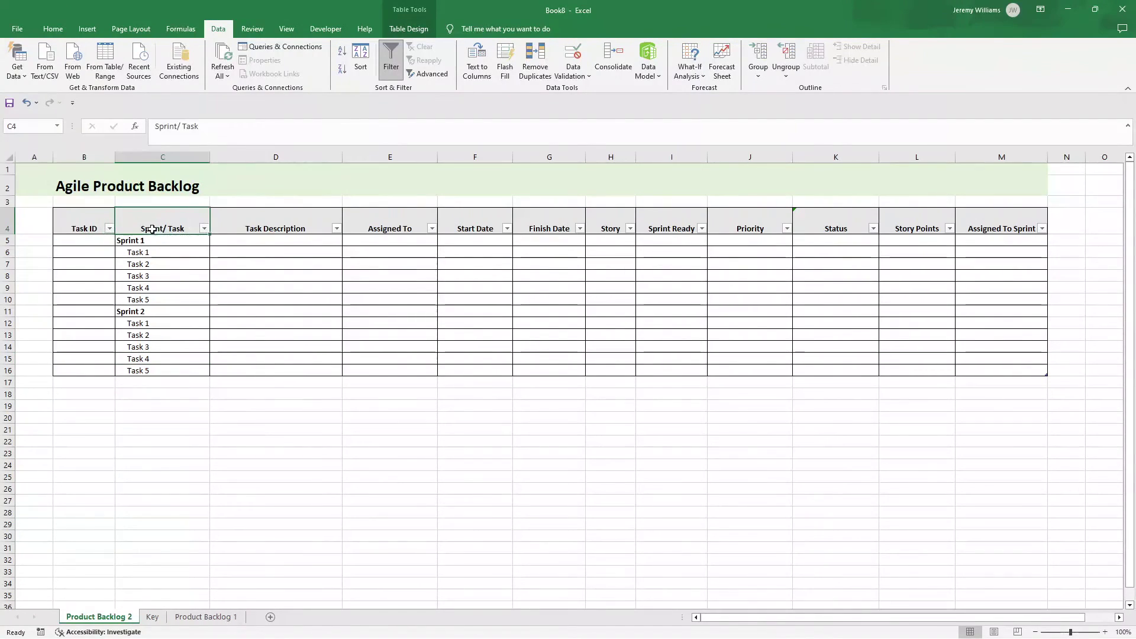
click(172, 241)
click(180, 264)
click(180, 229)
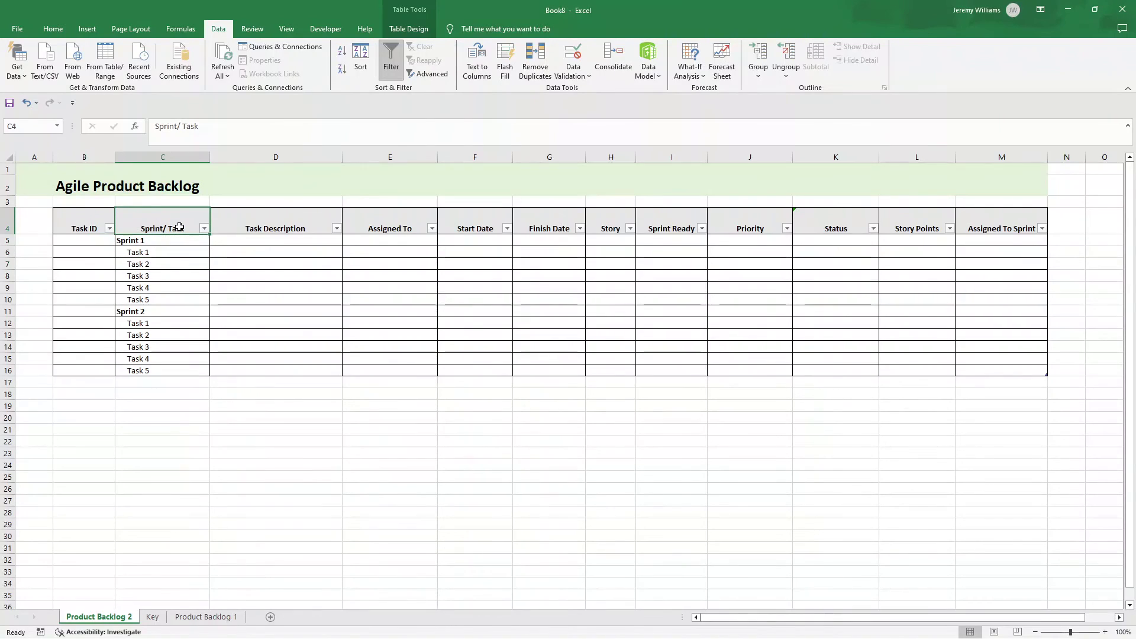
click(474, 157)
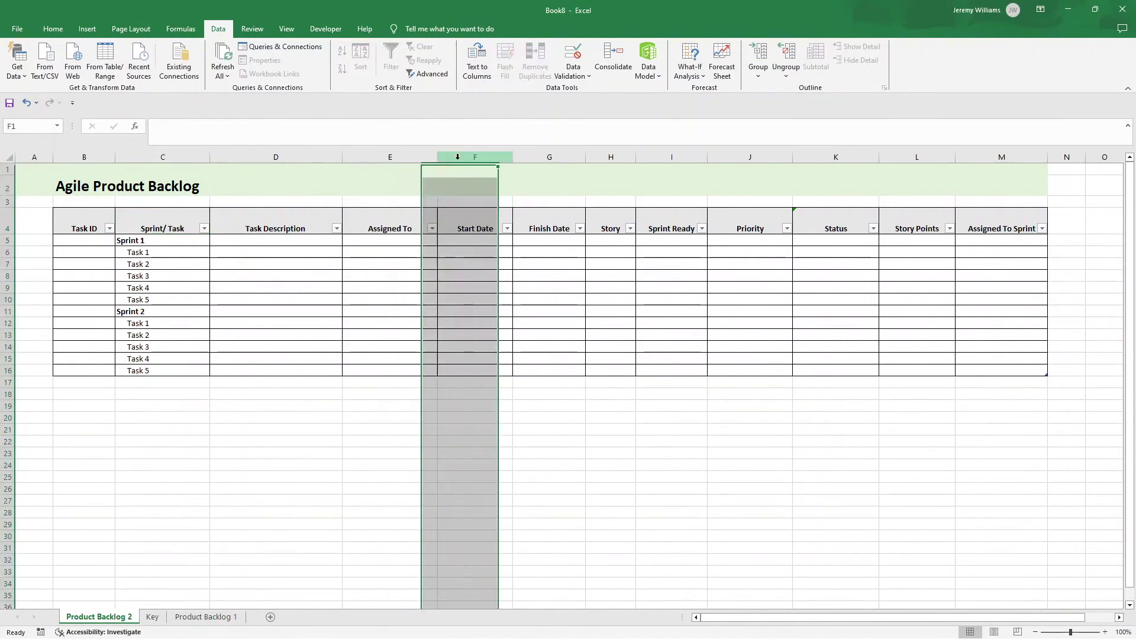
shift+click(1002, 157)
right_click(1002, 157)
click(941, 267)
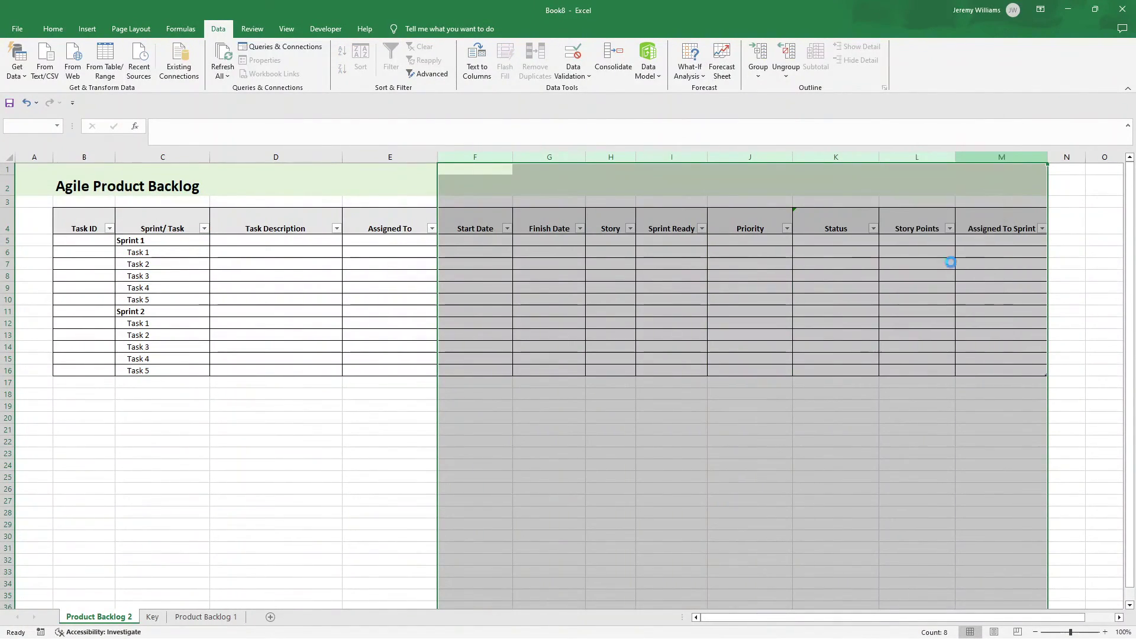
Retitle the Sprint/ Task header in C4 as As A...
click(153, 210)
click(156, 225)
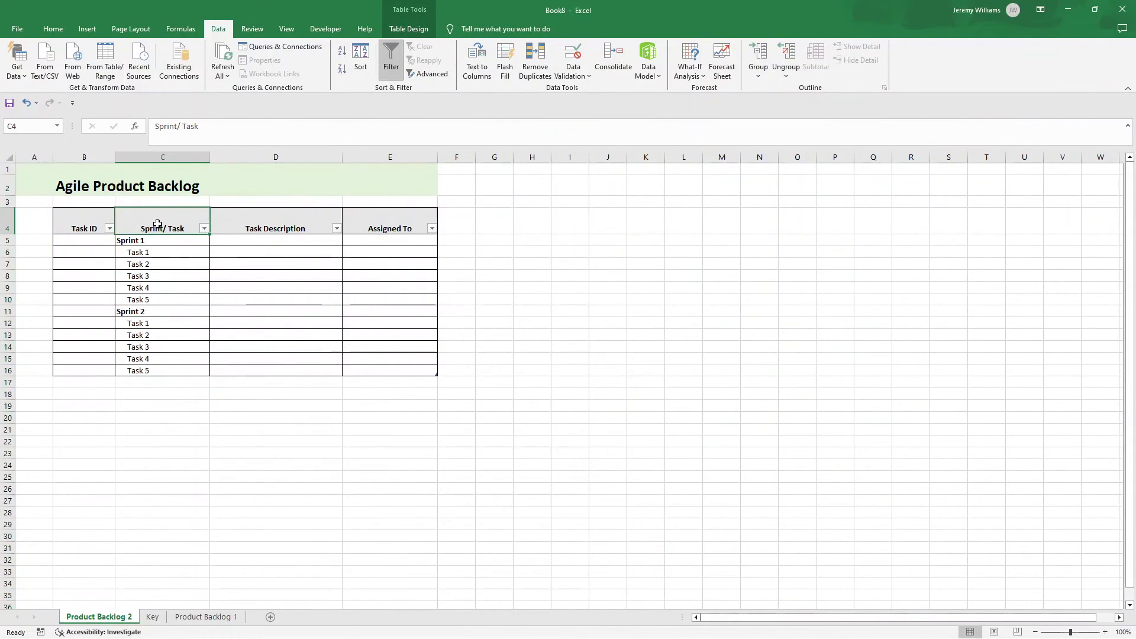
text(As A...)
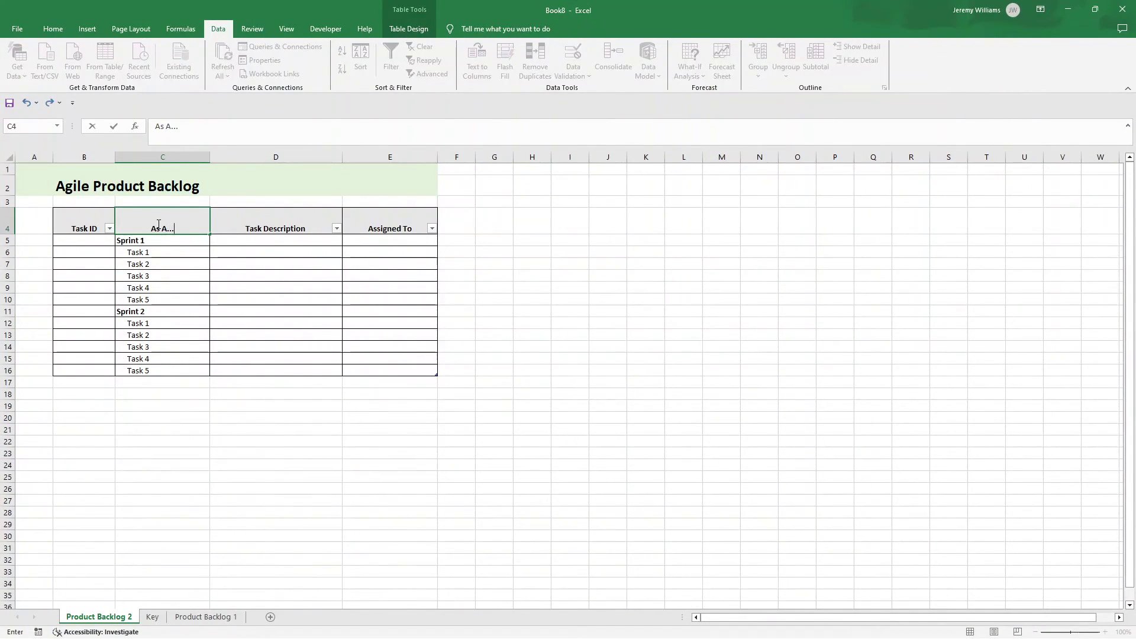
key(Return)
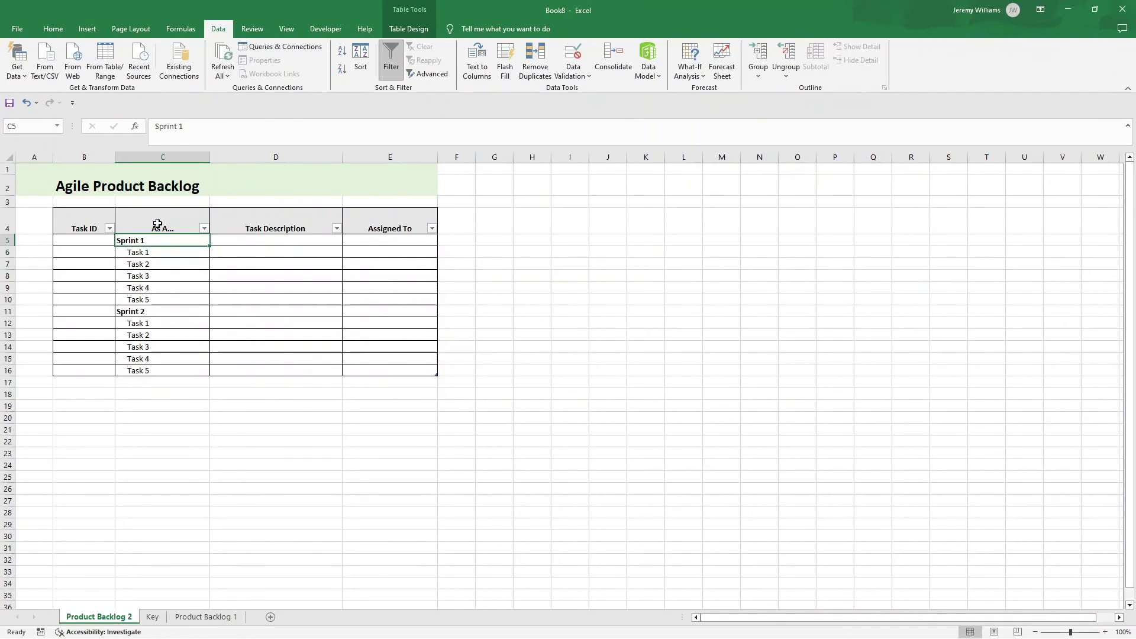
Clear the sprint and task entries below the As A... header in column C.
key(Delete)
click(169, 251)
key(Delete)
click(178, 264)
key(Delete)
click(182, 275)
key(Delete)
click(187, 296)
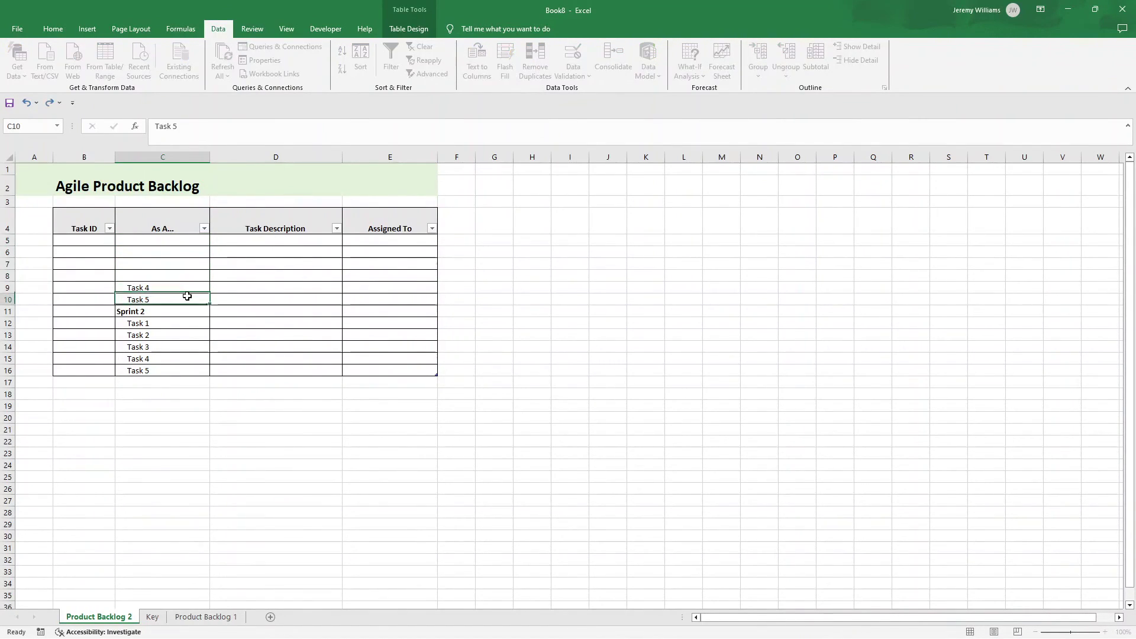
key(Delete)
click(177, 287)
key(Delete)
click(177, 311)
key(Delete)
click(178, 323)
key(Delete)
click(183, 336)
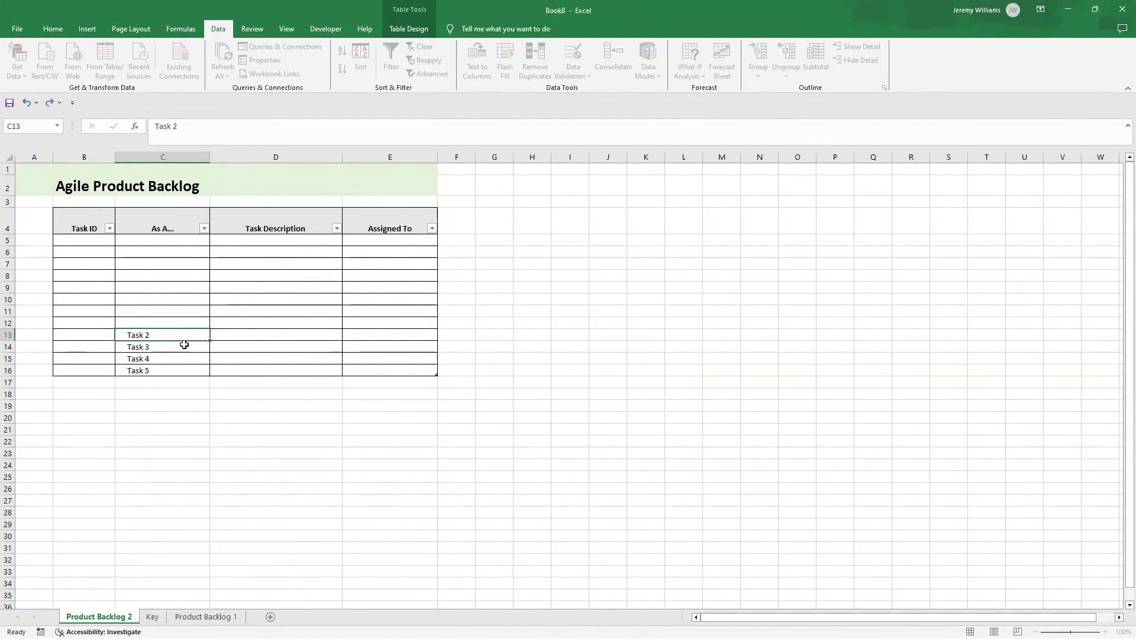
key(Delete)
drag(184, 345, 183, 358)
key(Delete)
Clear the last column C entry and retitle D4 as I Want To...
click(183, 367)
key(BackSpace)
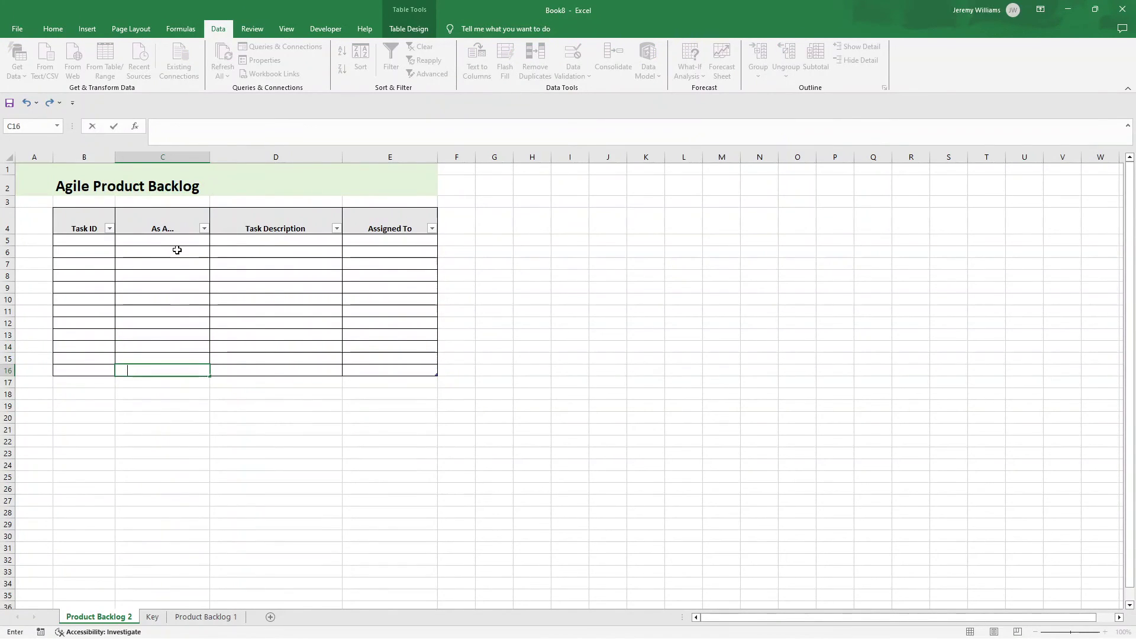
click(241, 229)
text(I)
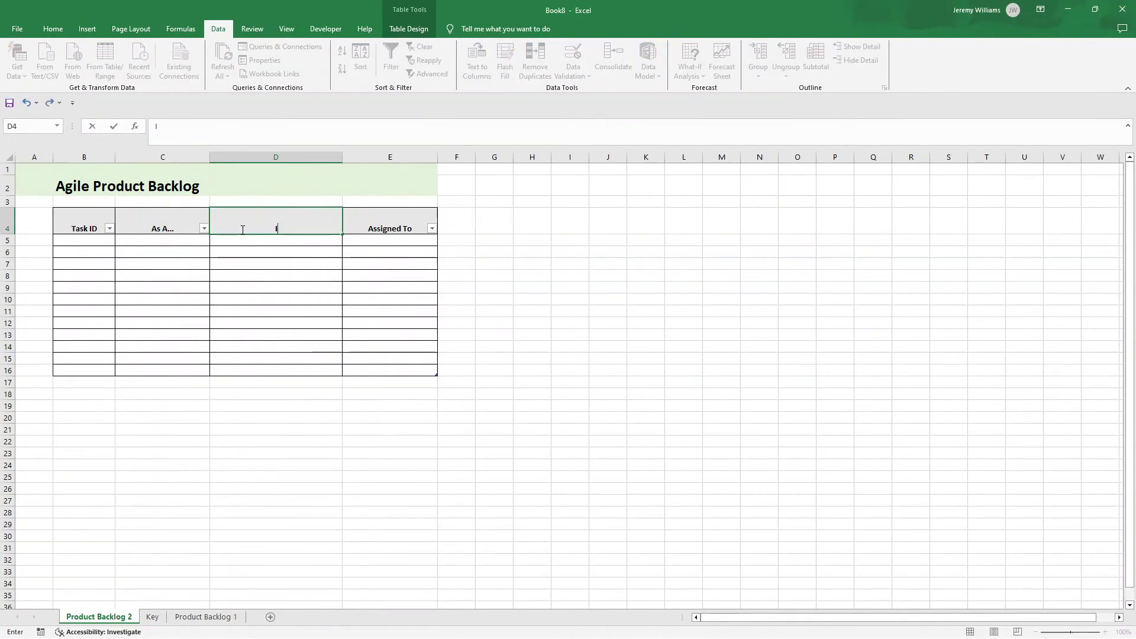
text( Want To...)
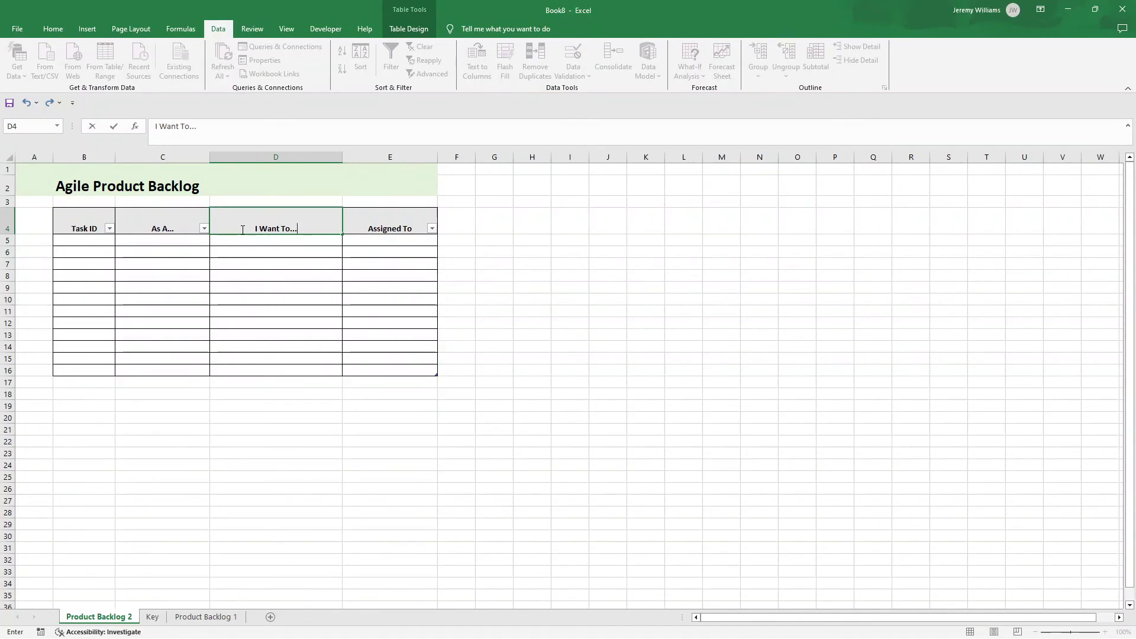
key(Return)
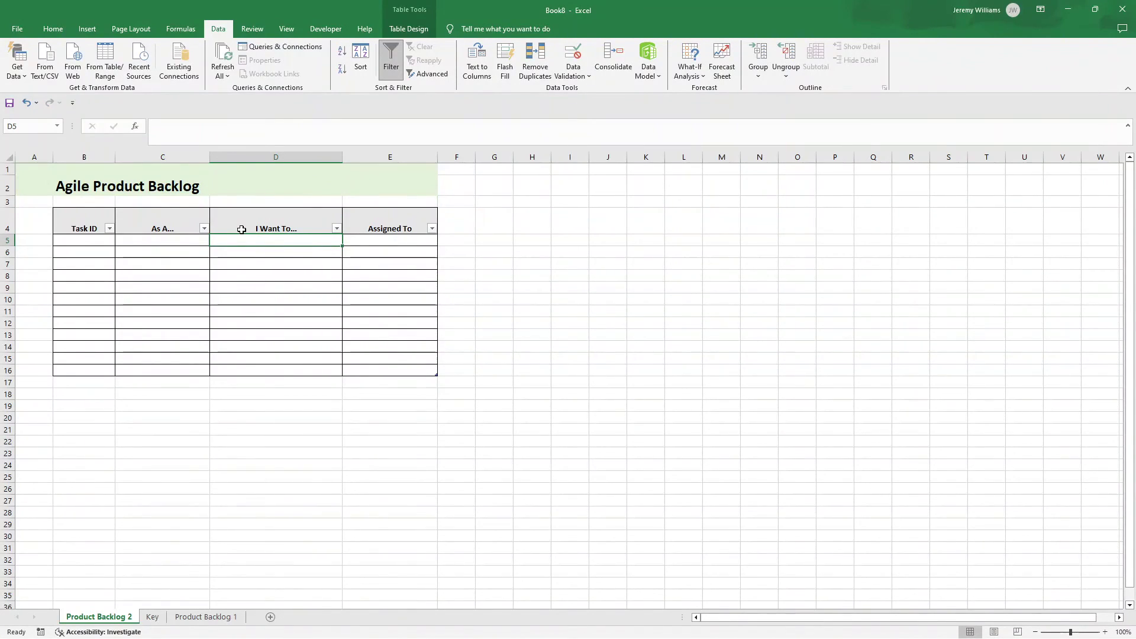
Retitle the Assigned To header in E4 as So That...
click(397, 231)
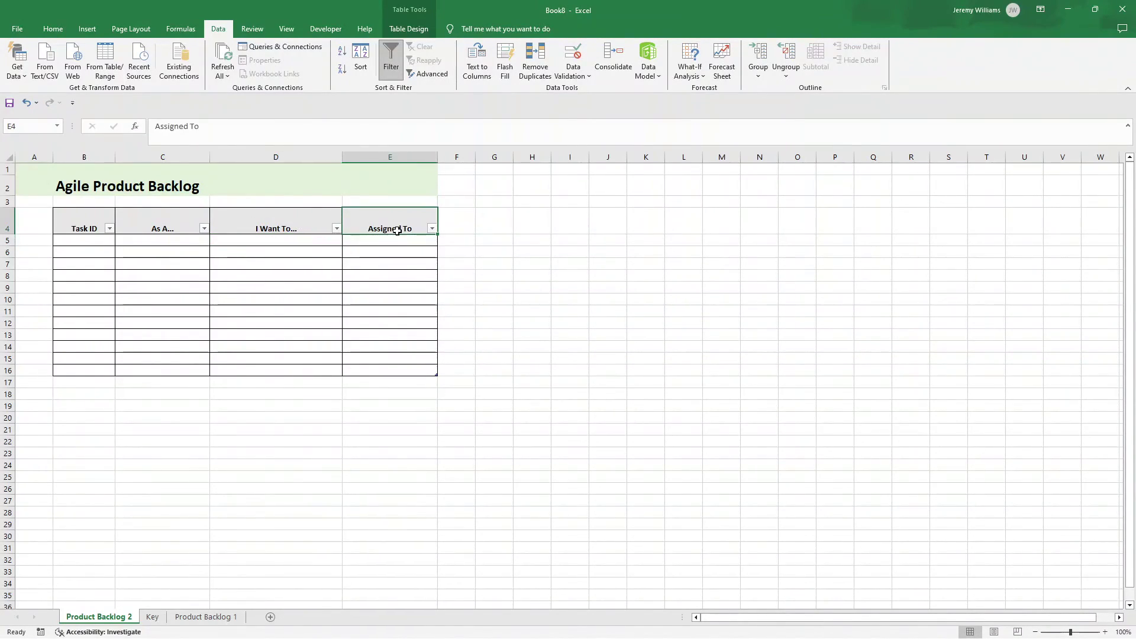
text(SO Th)
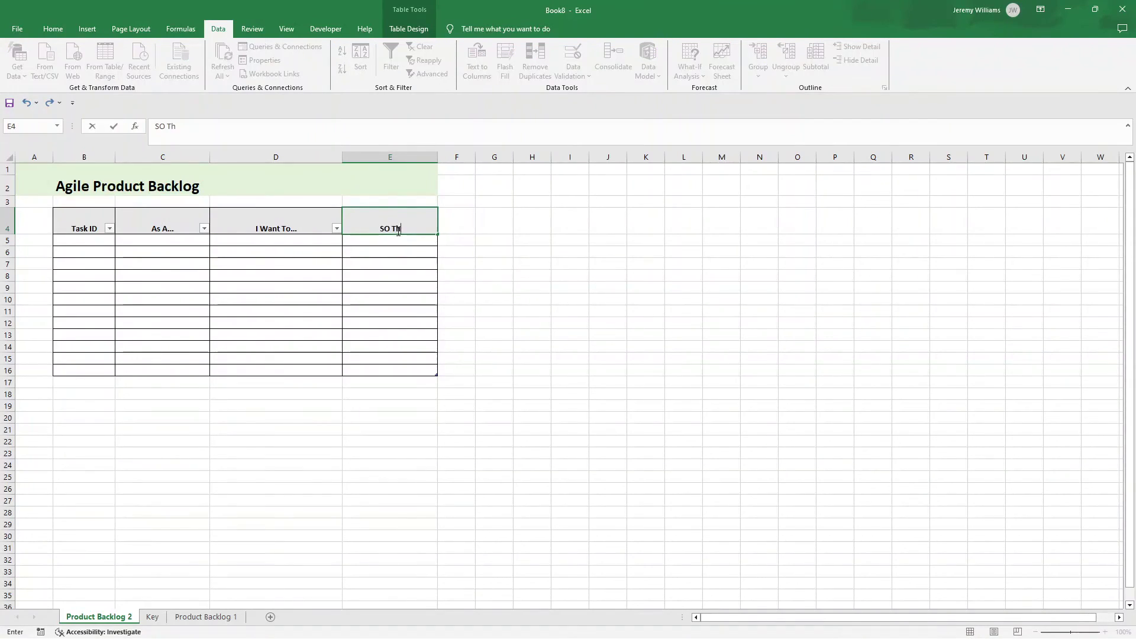
key(BackSpace)
key(BackSpace)
key(BackSpace)
key(ctrl+Return)
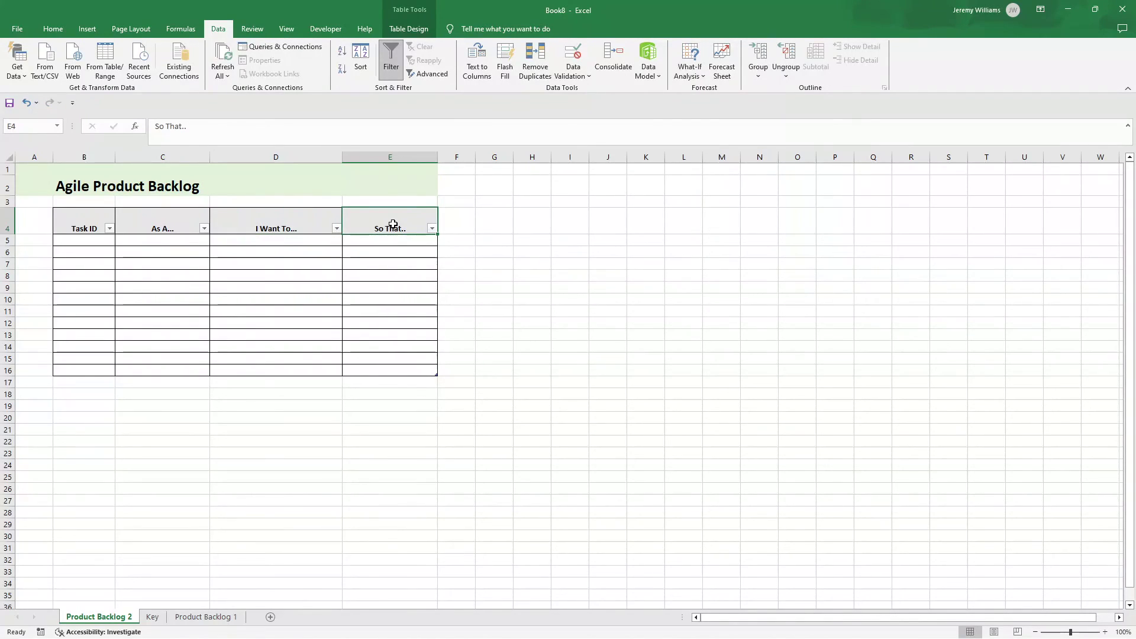
key(Return)
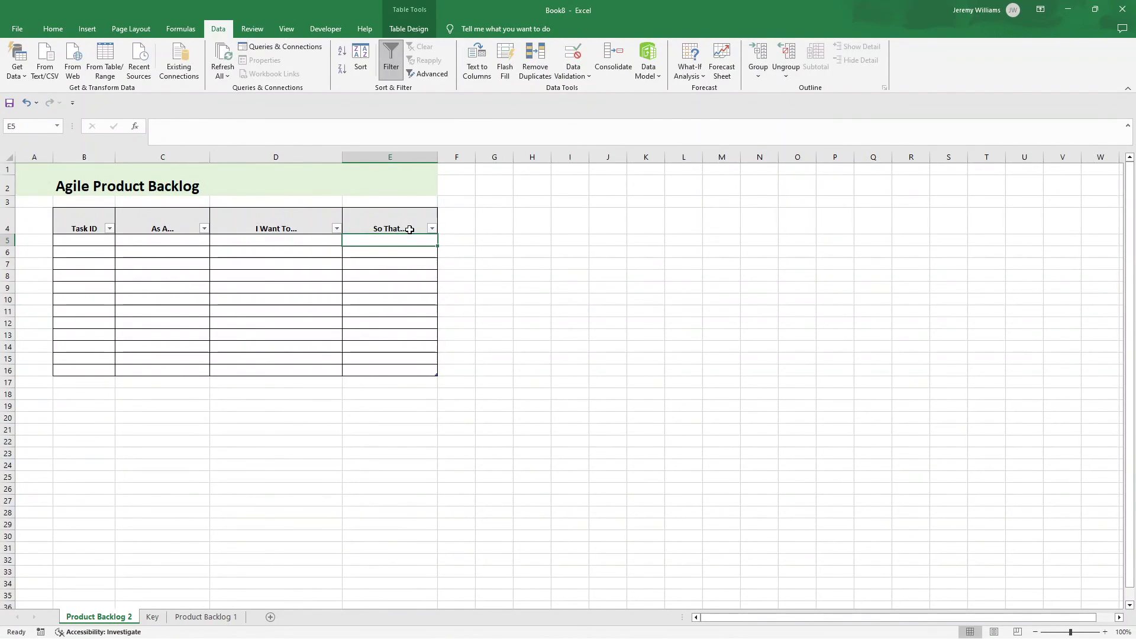
click(413, 227)
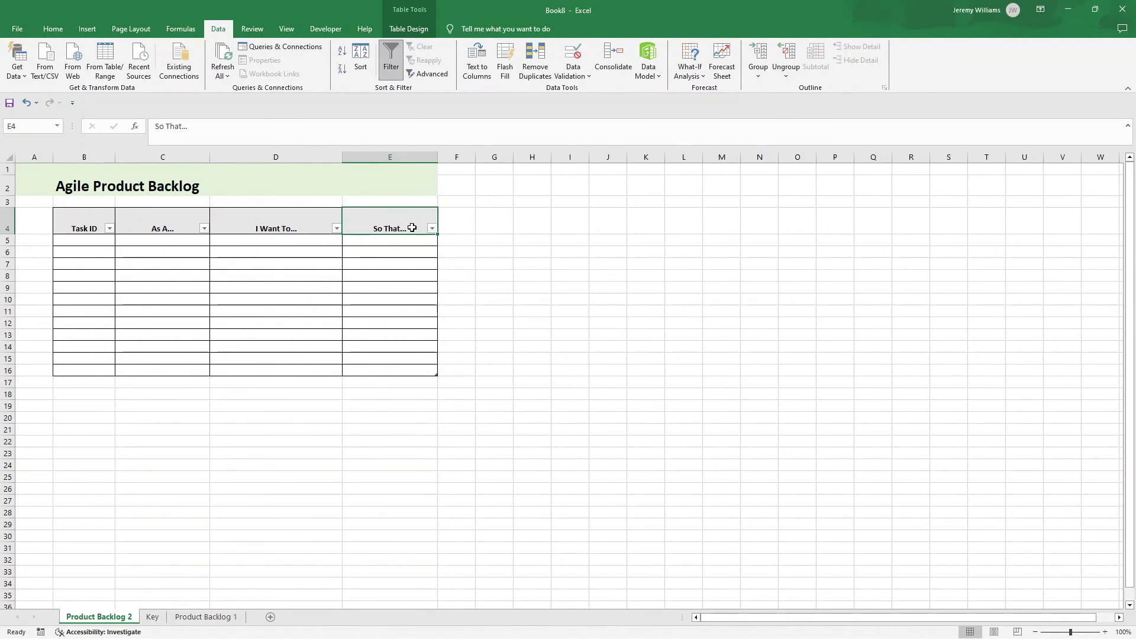
Copy the So That... header into F4, G4 and H4, widening column F.
key(ctrl+c)
drag(475, 157, 505, 157)
click(477, 223)
key(ctrl+v)
click(522, 222)
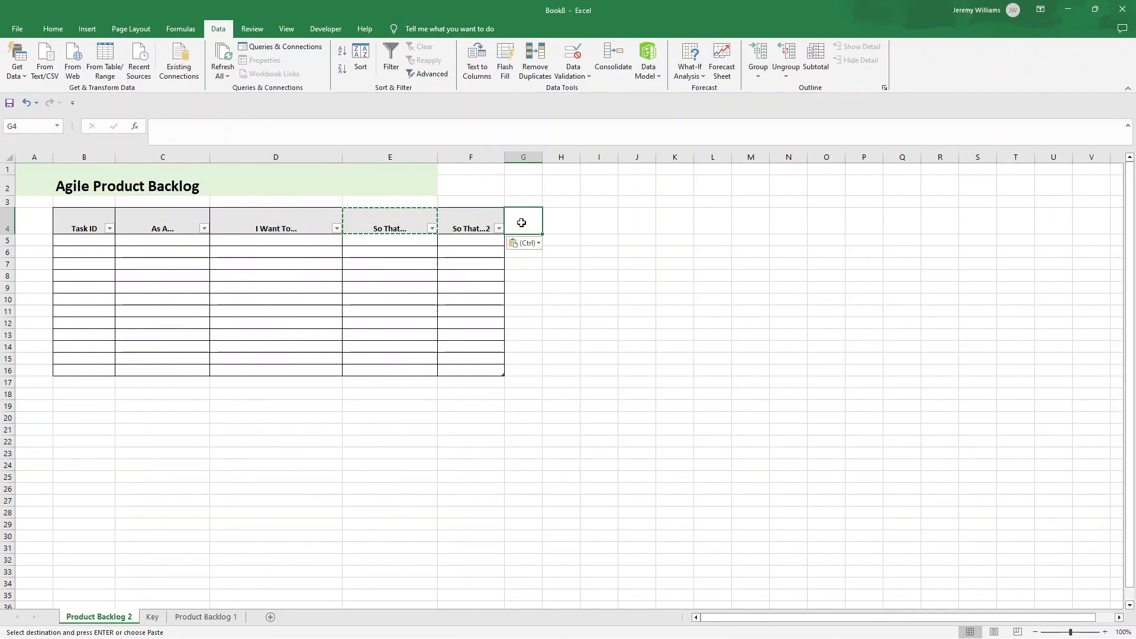
key(ctrl+v)
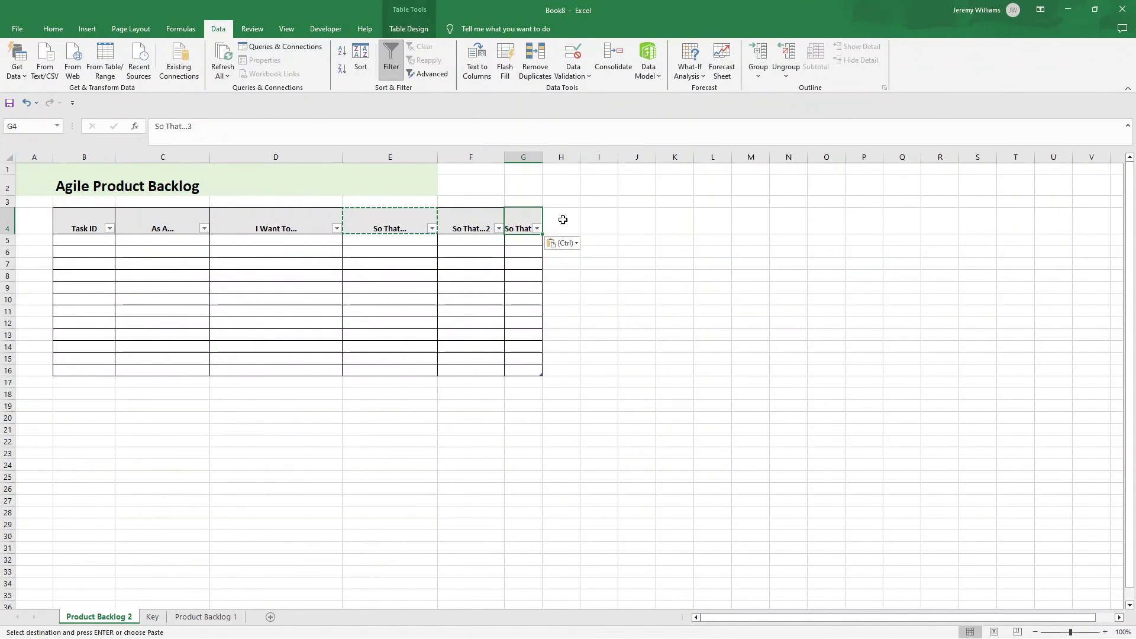
click(561, 223)
key(ctrl+v)
Extend the green title band formatting from E2 across F1:H2.
click(473, 156)
click(400, 181)
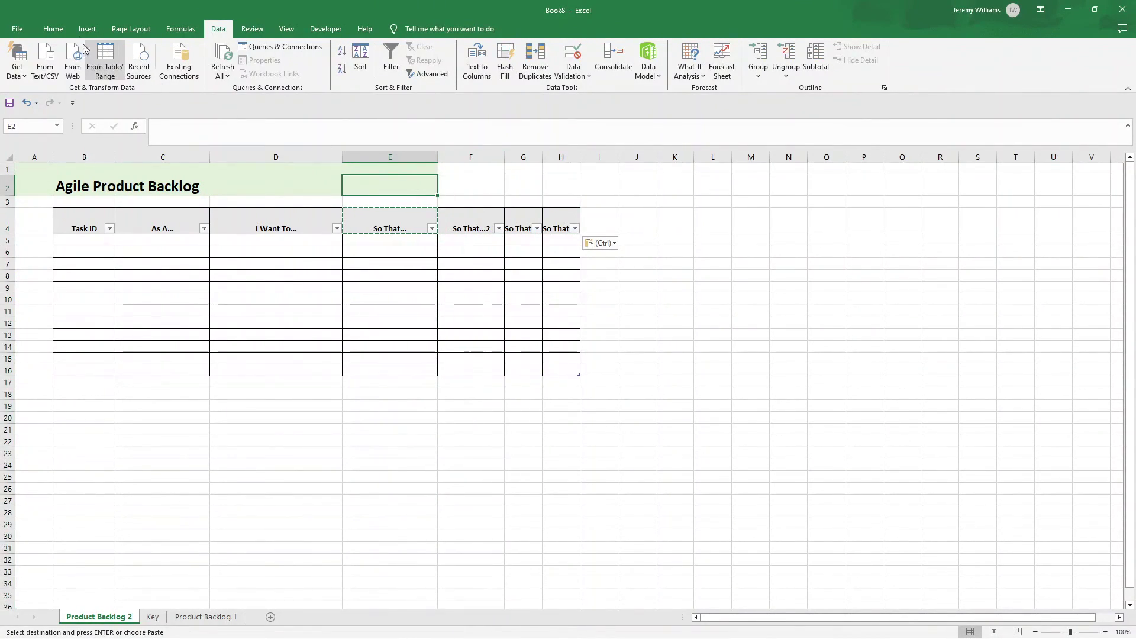
click(53, 28)
click(59, 73)
drag(456, 167, 555, 193)
Name the F, G and H headers Priority, Sprint and Status.
click(474, 223)
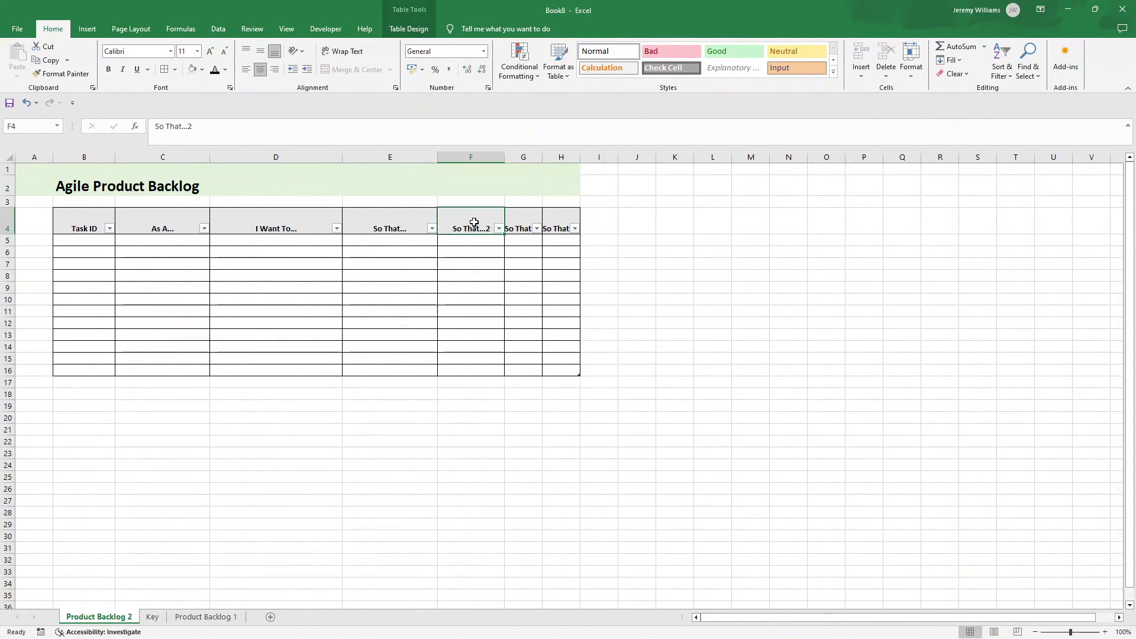
text(Prior)
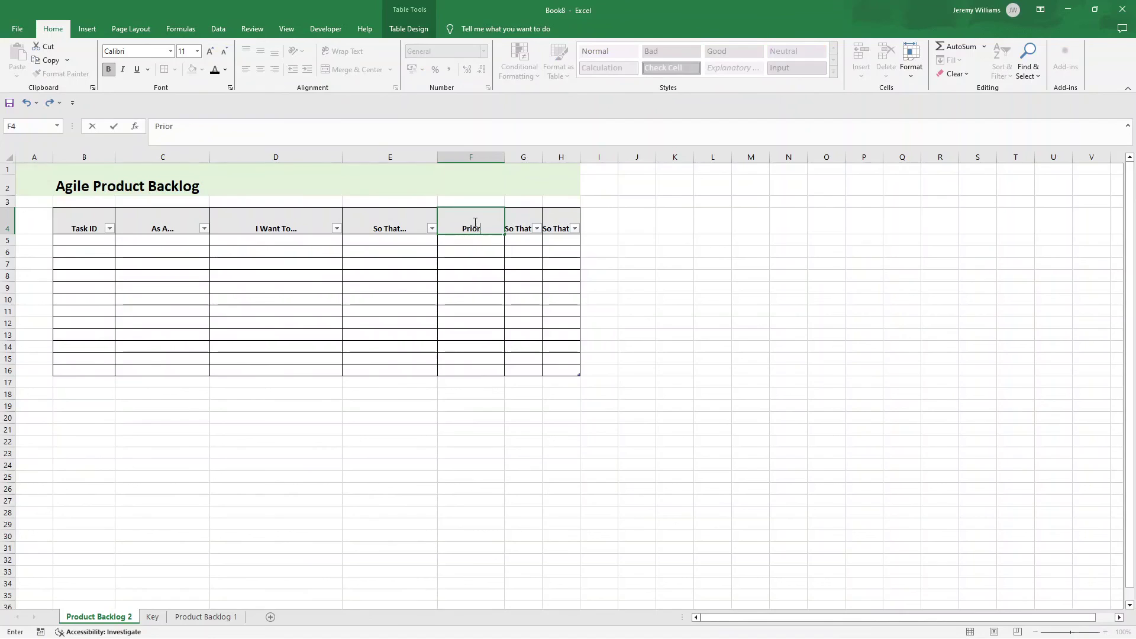
text(ity)
key(Return)
click(476, 223)
click(518, 221)
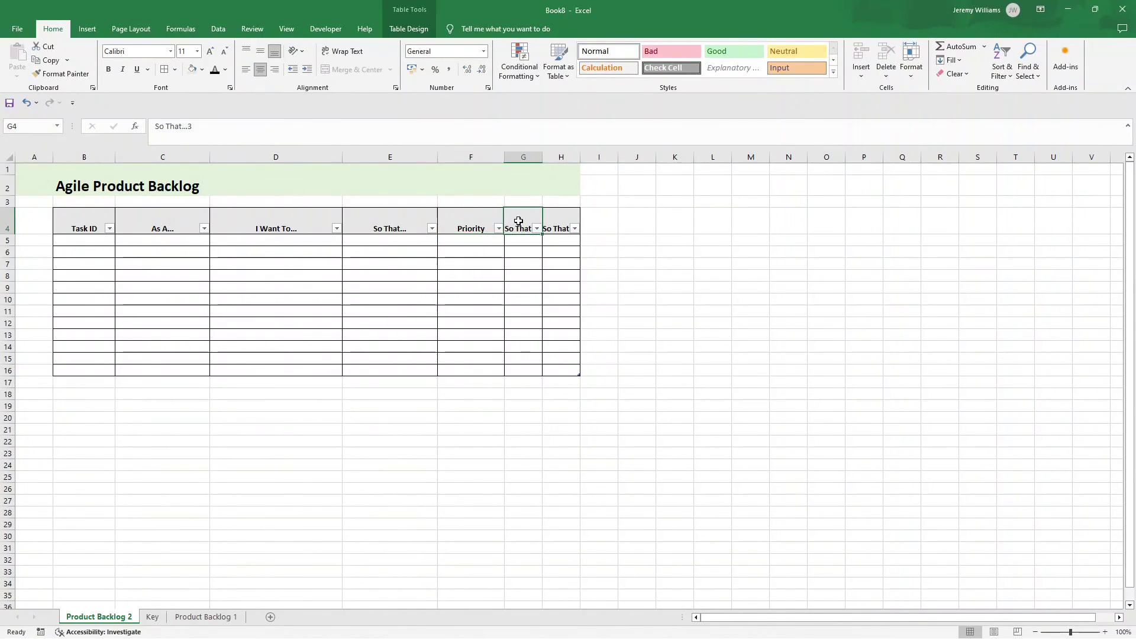
text(Sprint)
key(Return)
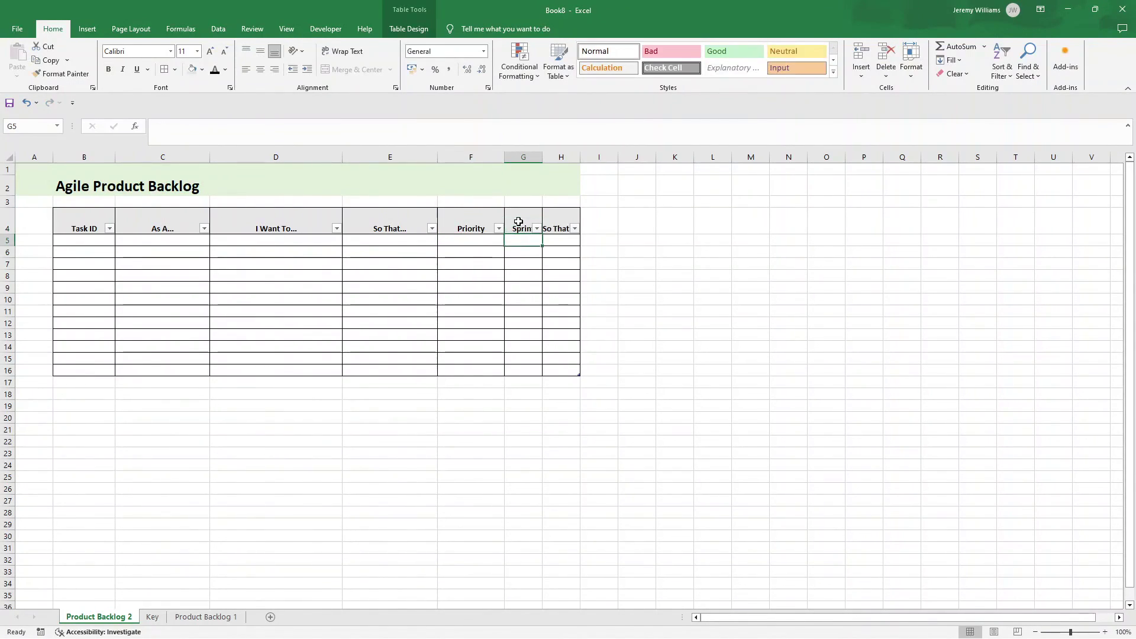
click(519, 221)
click(560, 224)
text(Status)
key(Return)
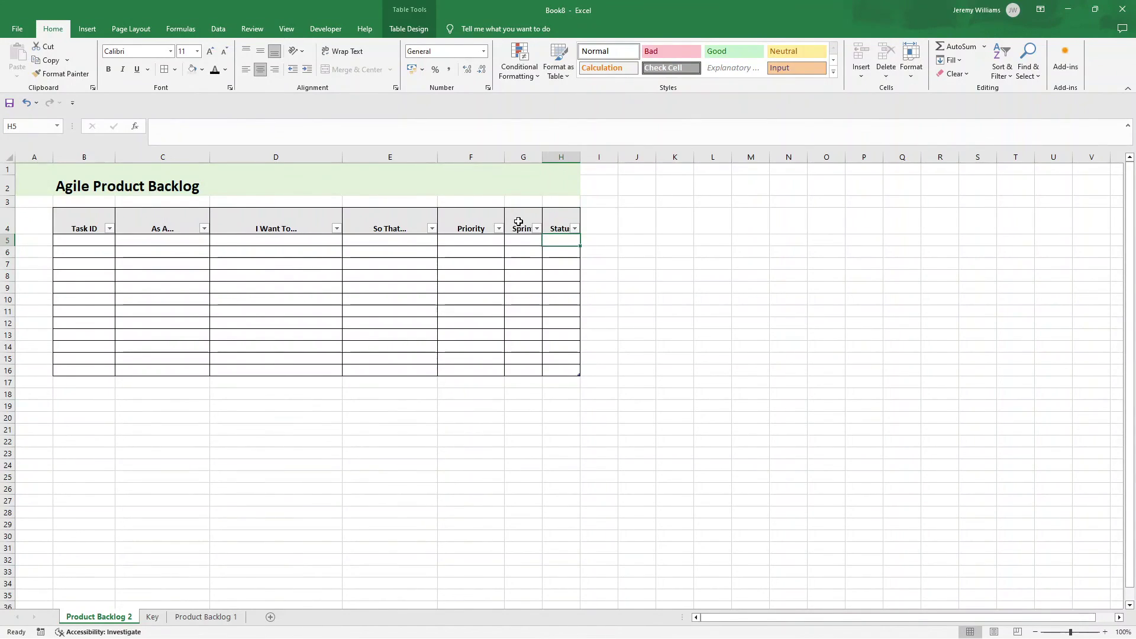
Widen the Status and Sprint columns so their headers show fully.
drag(580, 157, 633, 155)
drag(542, 157, 589, 154)
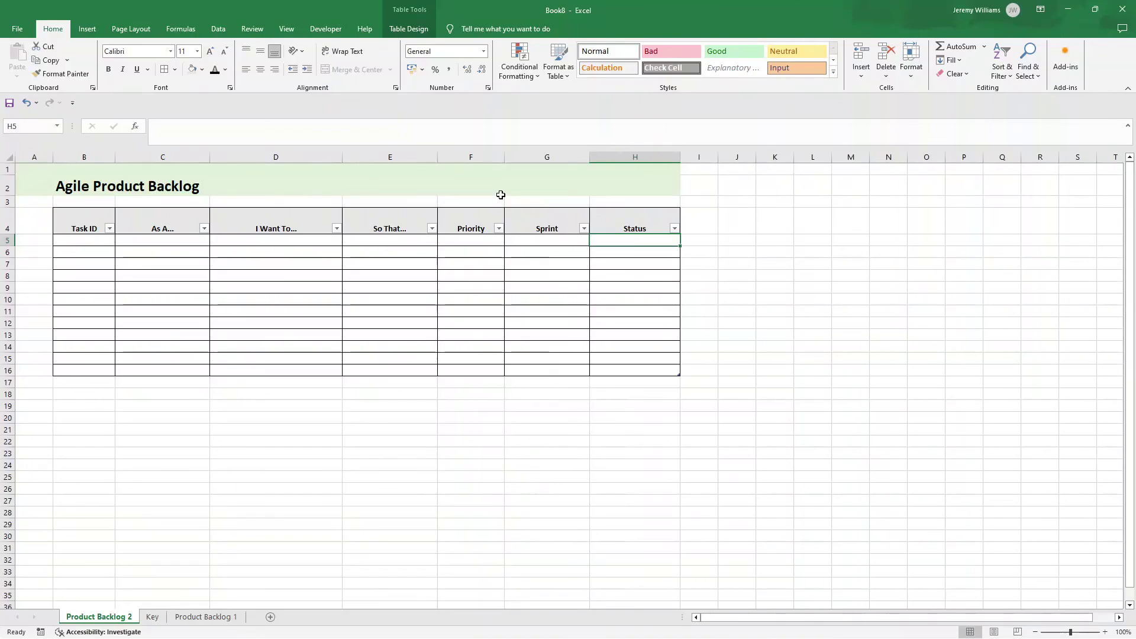
drag(94, 247, 426, 363)
click(477, 239)
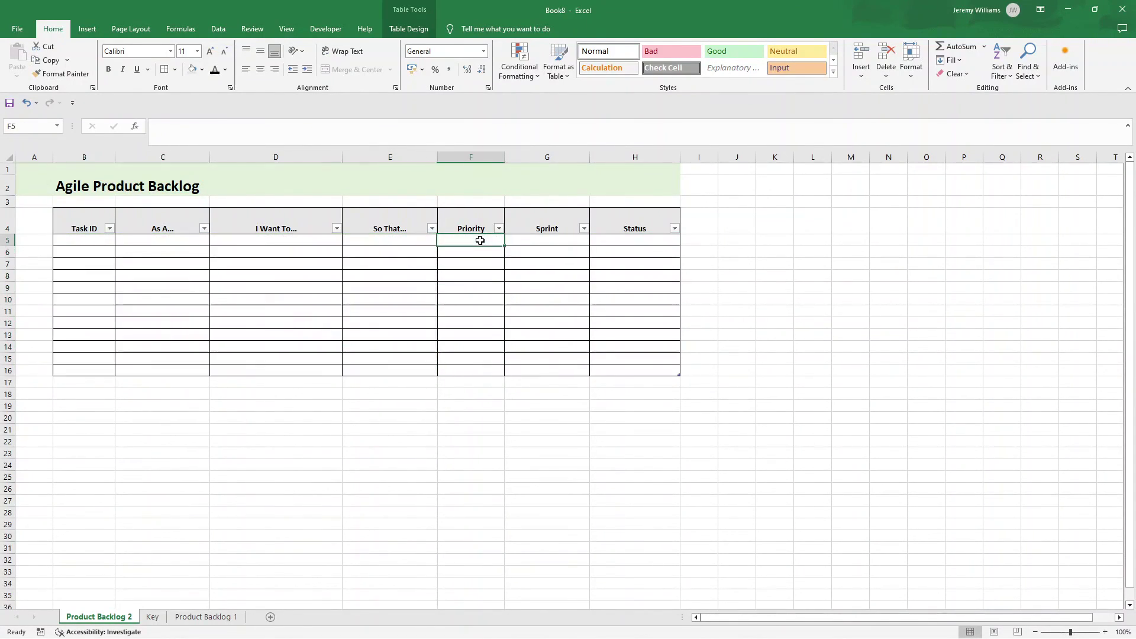
Move the Product Backlog 2 tab after Product Backlog 1.
click(475, 154)
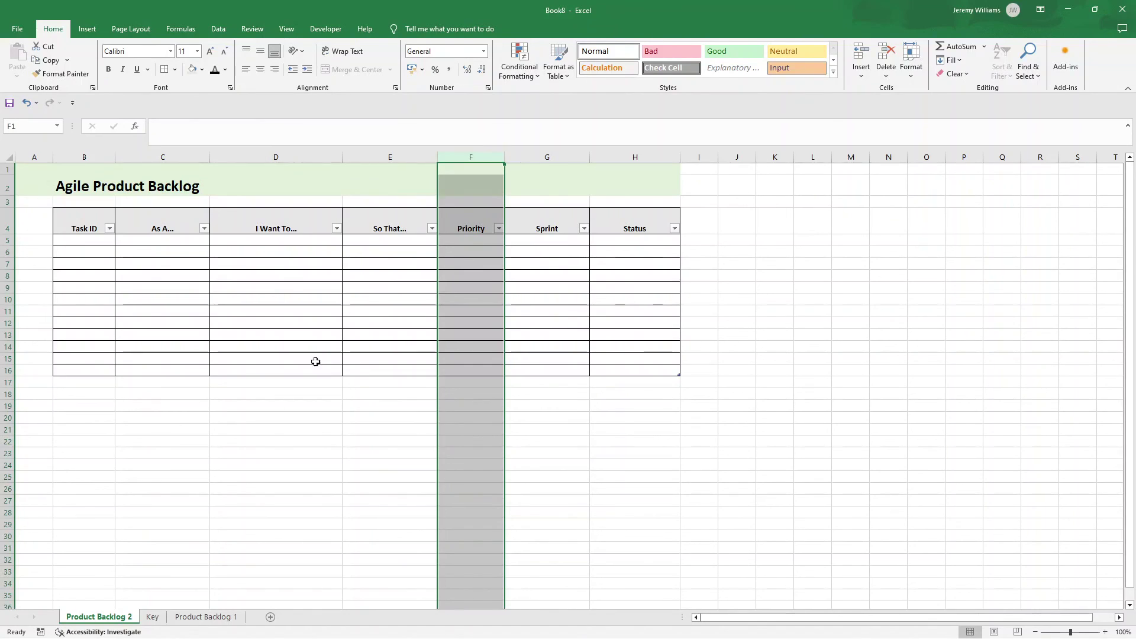
drag(268, 614, 266, 614)
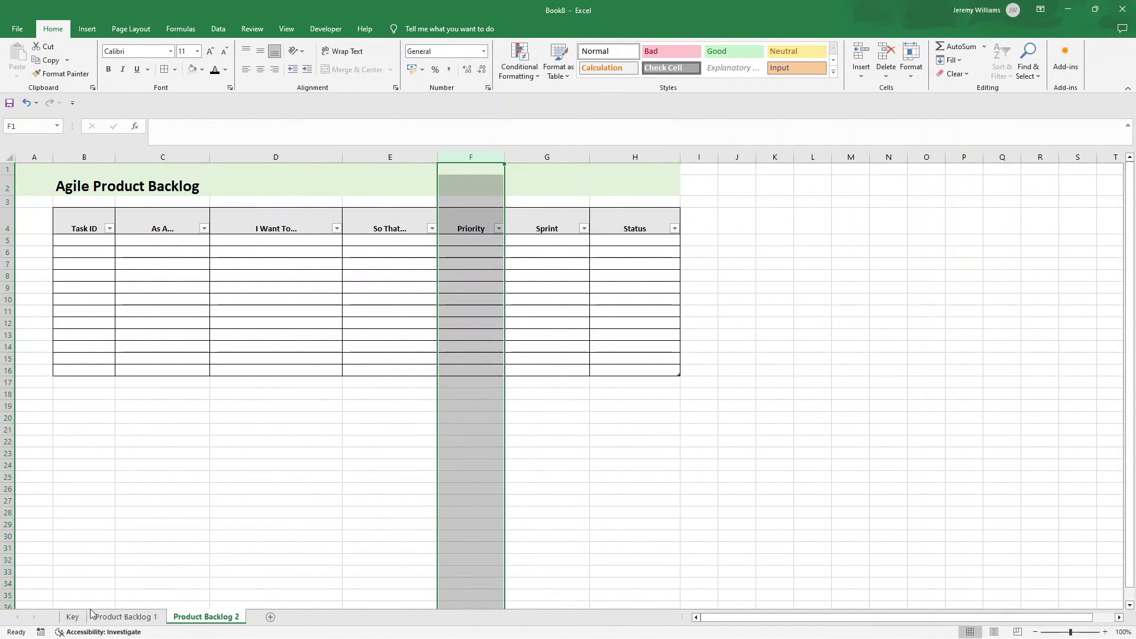
click(475, 238)
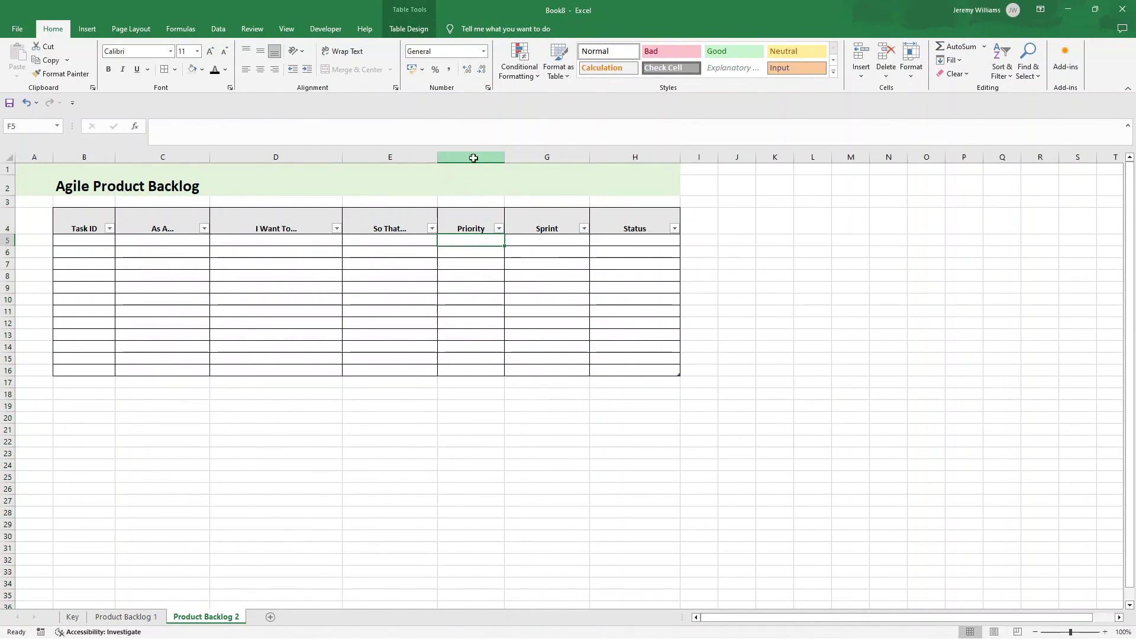
Start a List data validation on the Priority column, then cancel it.
click(472, 157)
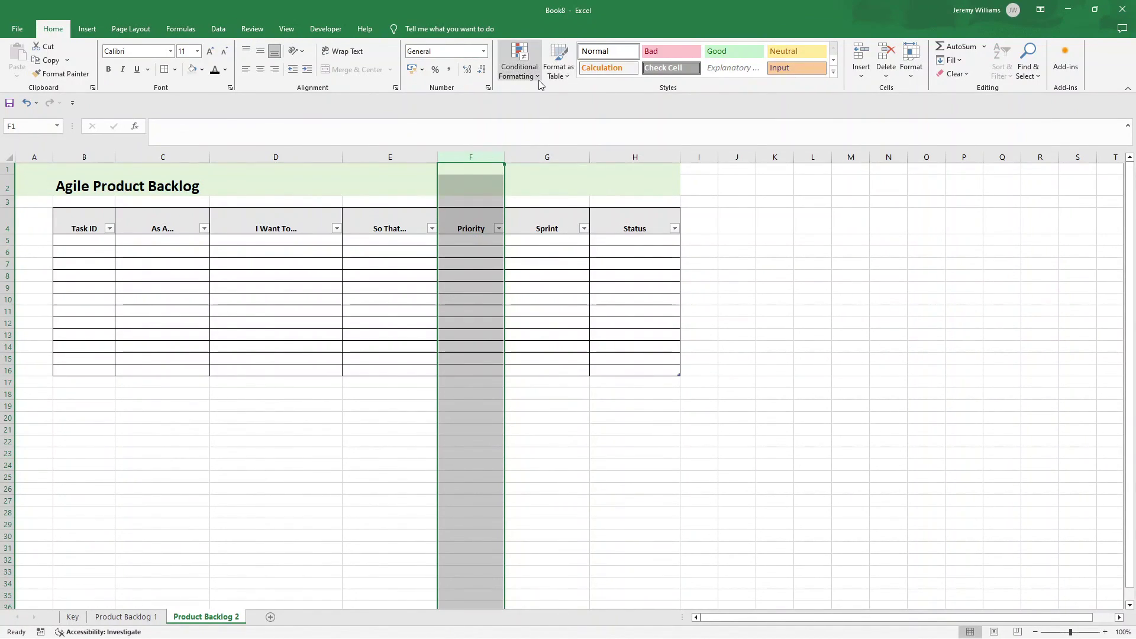
click(218, 28)
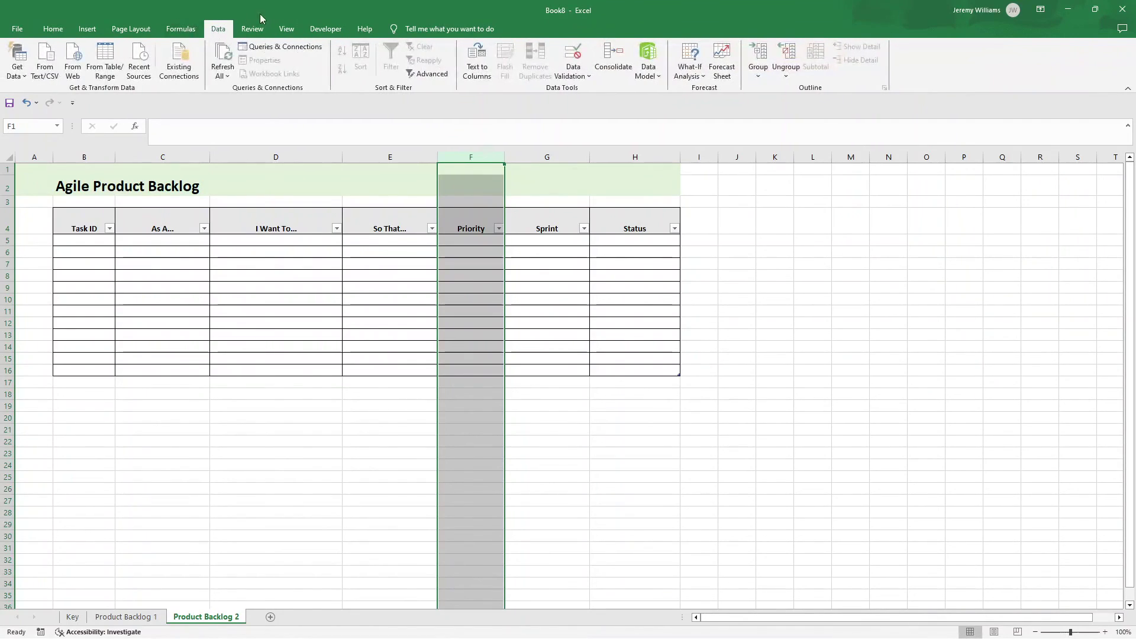
click(573, 72)
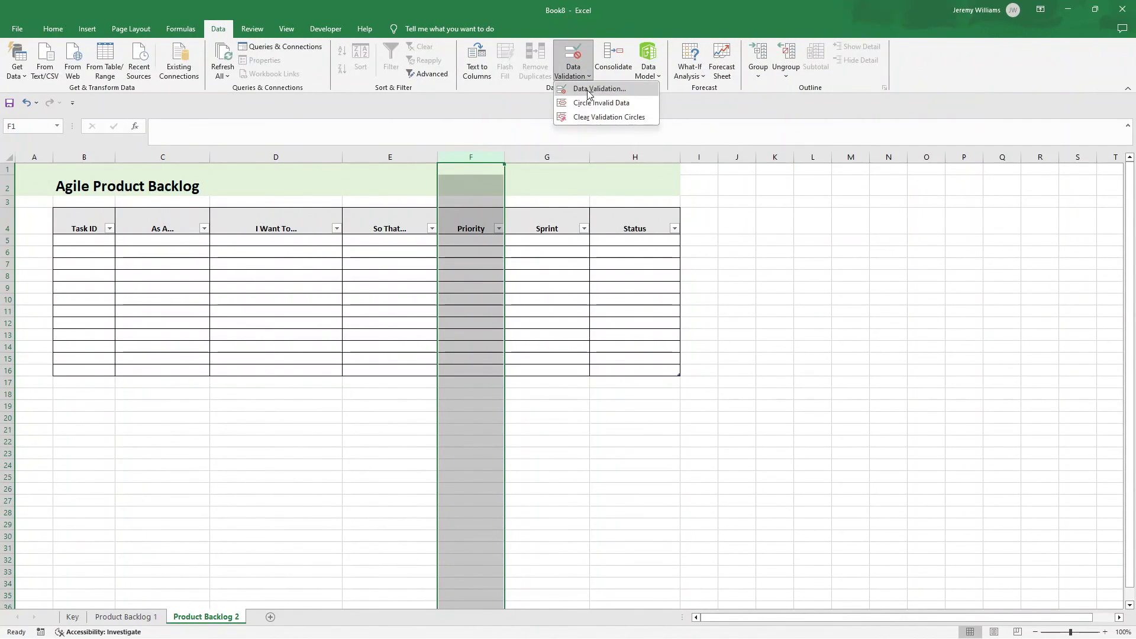
click(587, 90)
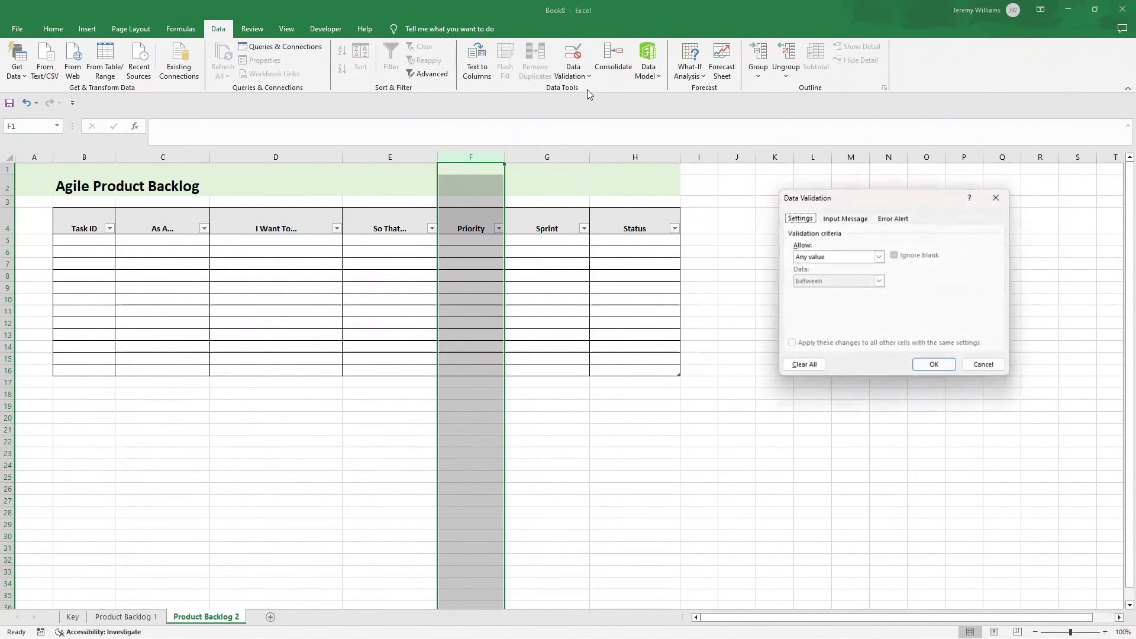
click(879, 256)
click(850, 291)
click(848, 306)
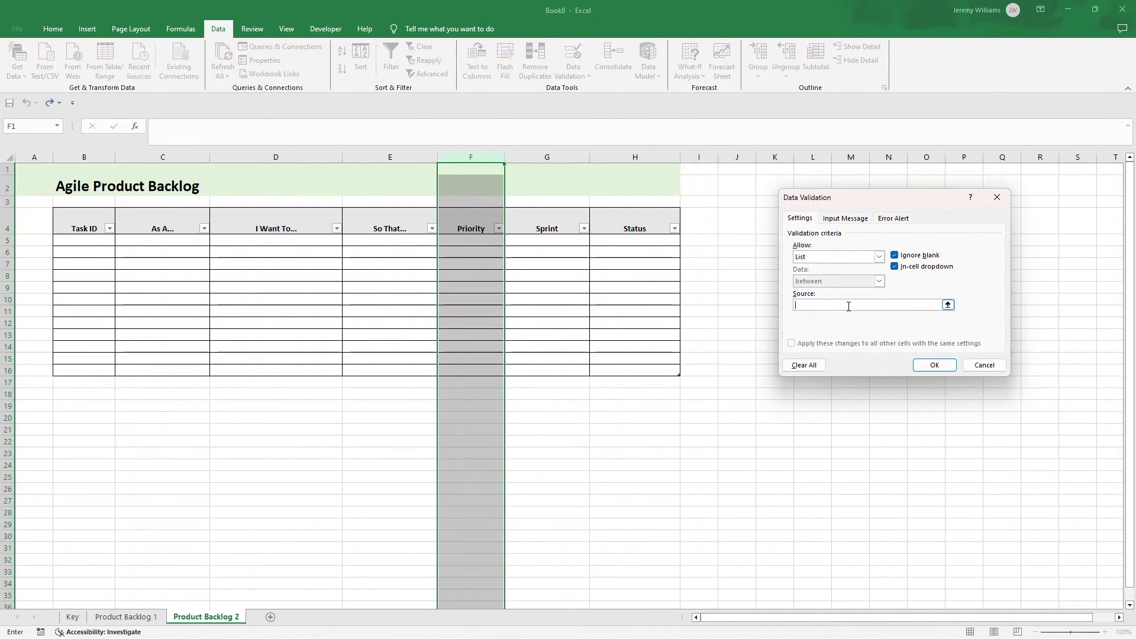
click(72, 617)
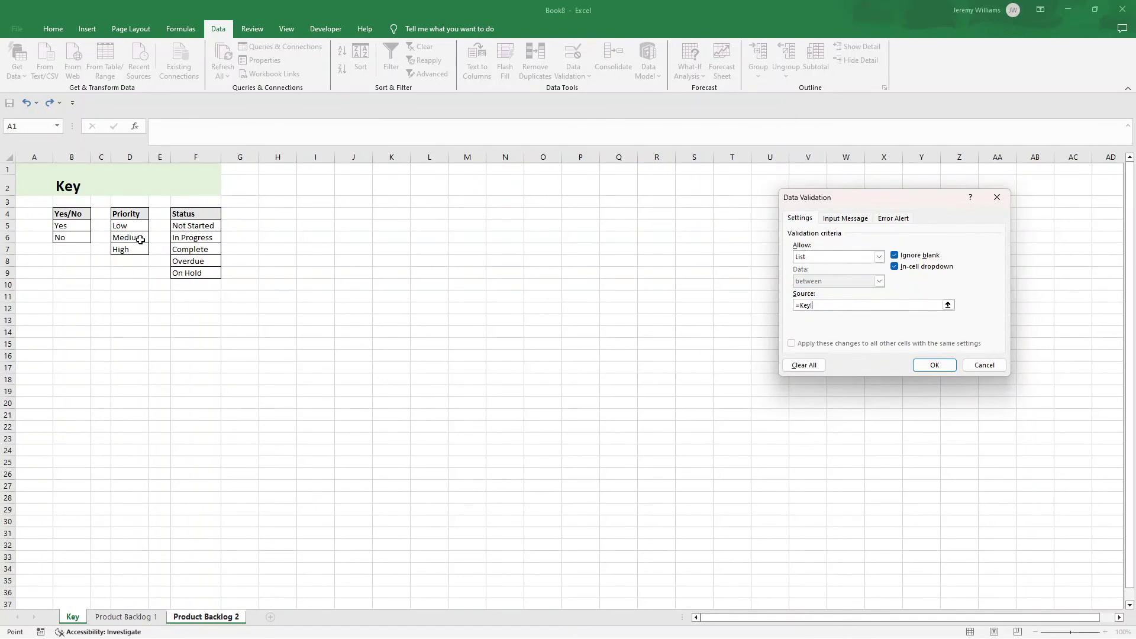
click(984, 365)
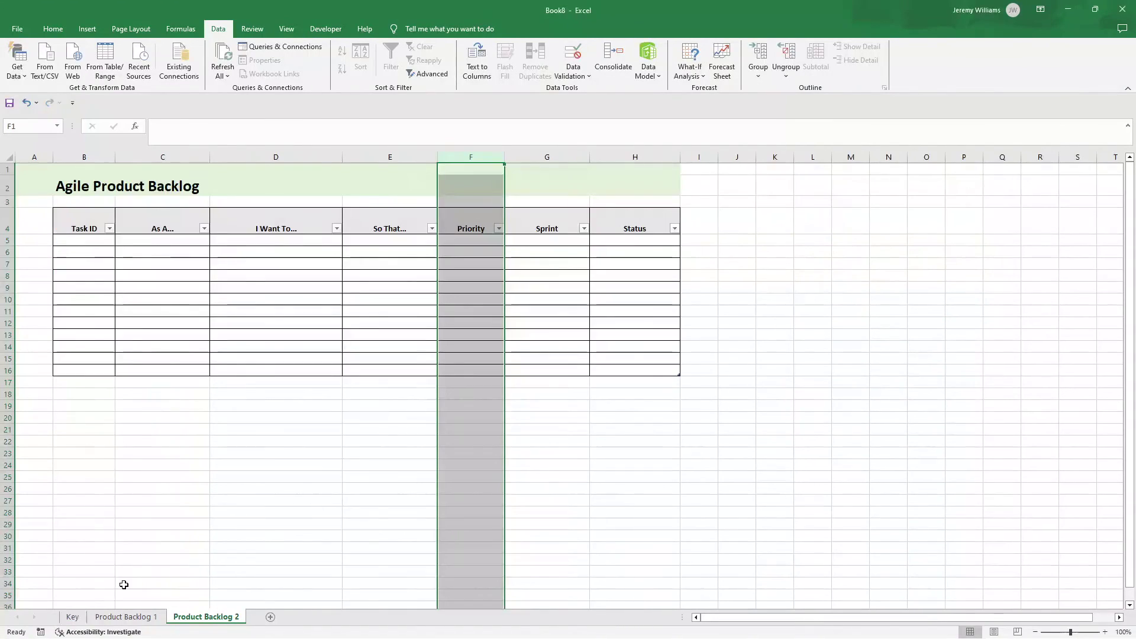
Validate column F as a List sourced from Key!$D$5:$D$7 (Low, Medium, High).
click(471, 157)
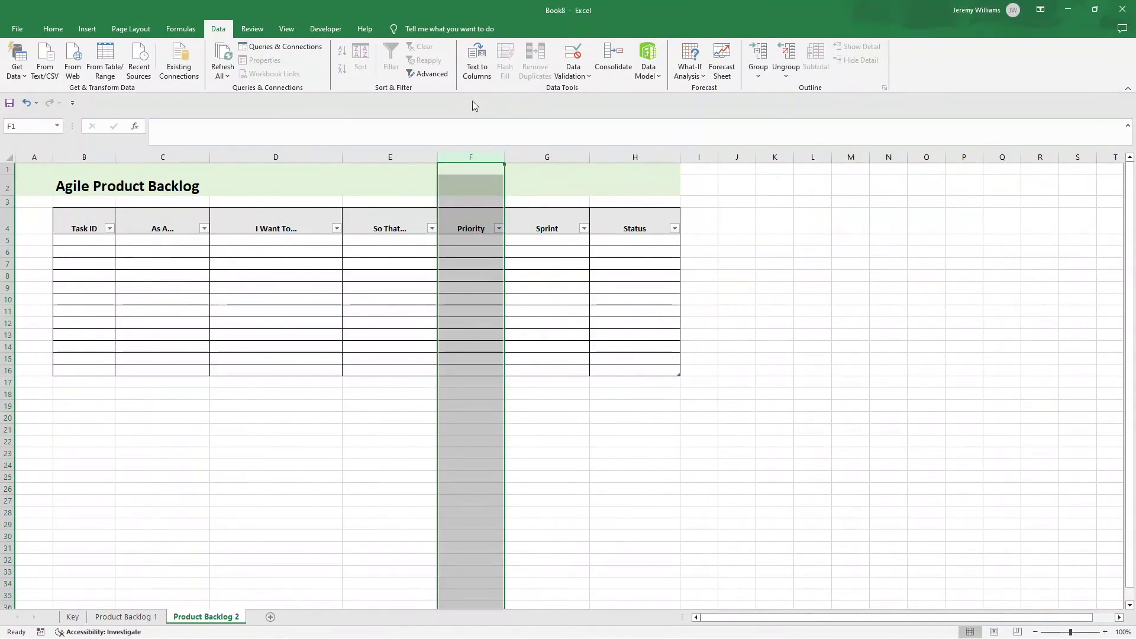
click(583, 74)
click(600, 89)
click(837, 256)
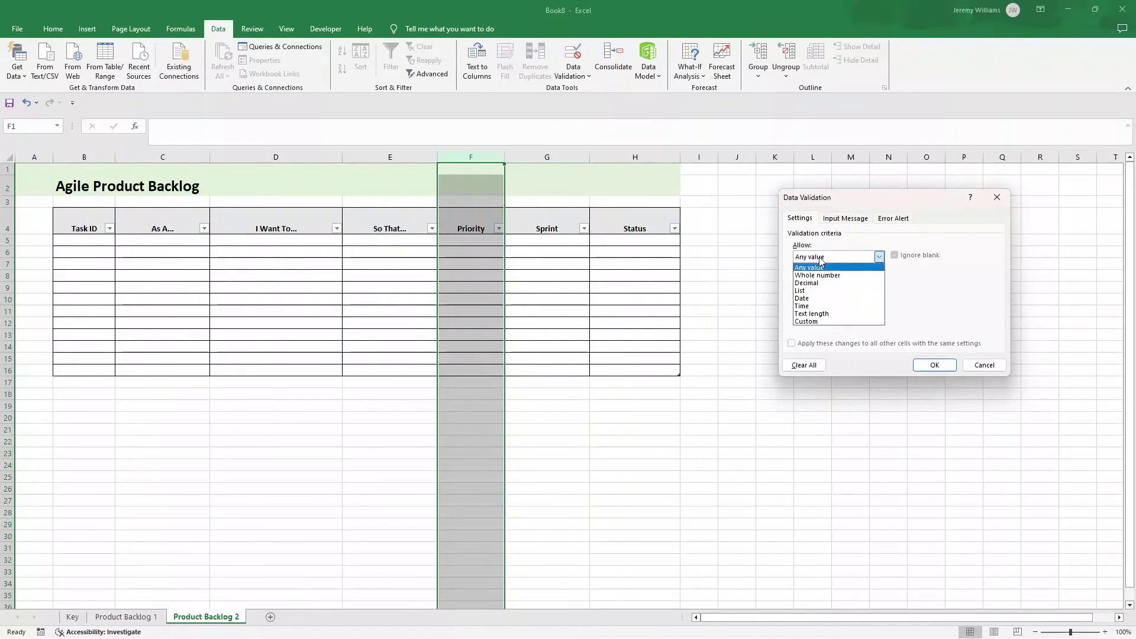
click(837, 291)
click(837, 305)
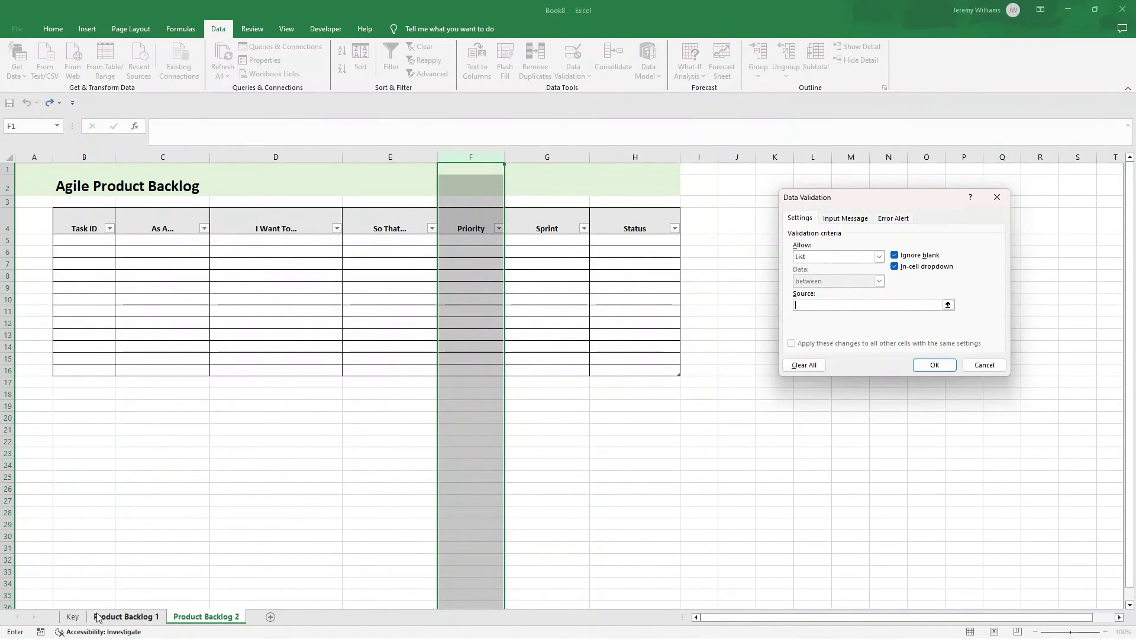
click(72, 616)
drag(135, 227, 135, 250)
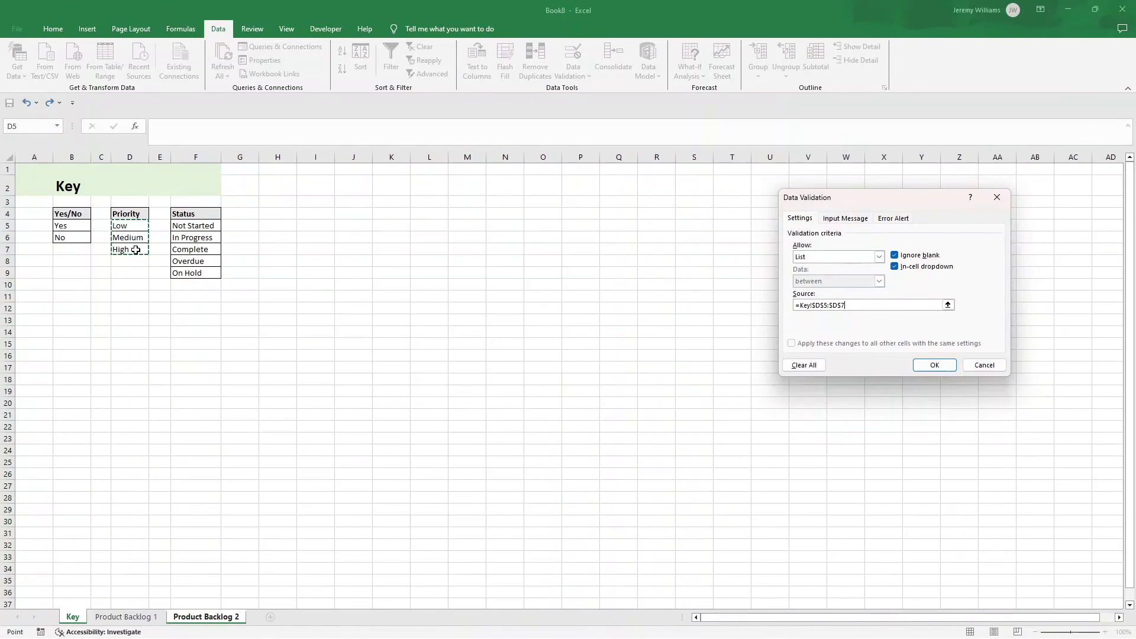
click(934, 365)
click(489, 241)
click(509, 242)
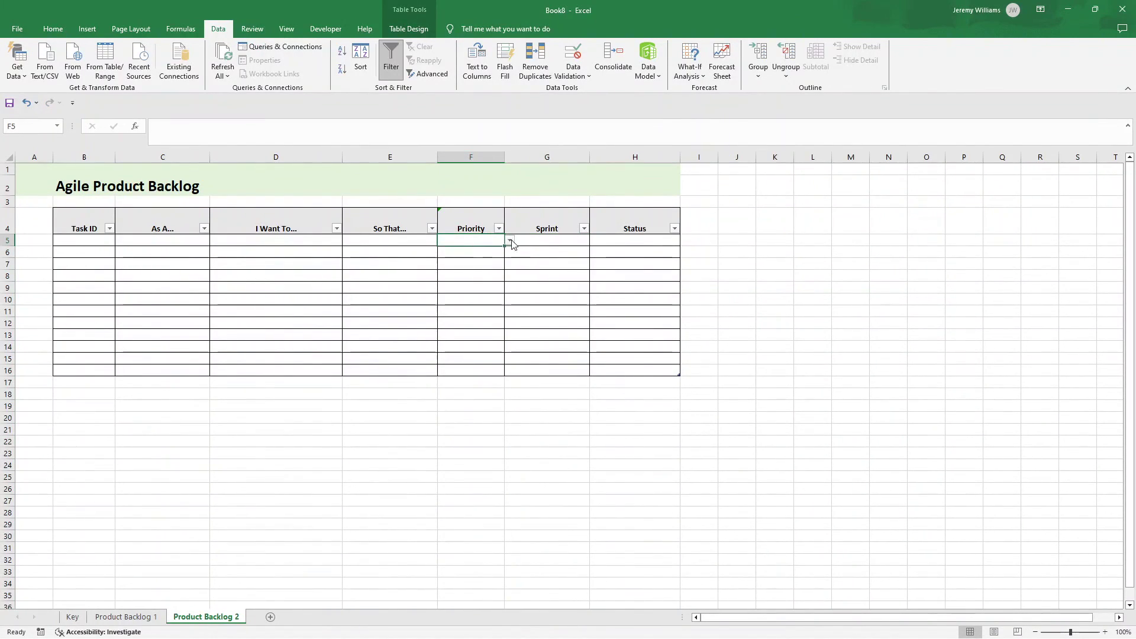
Check cells G5 and H5, then select the entire column H.
click(577, 254)
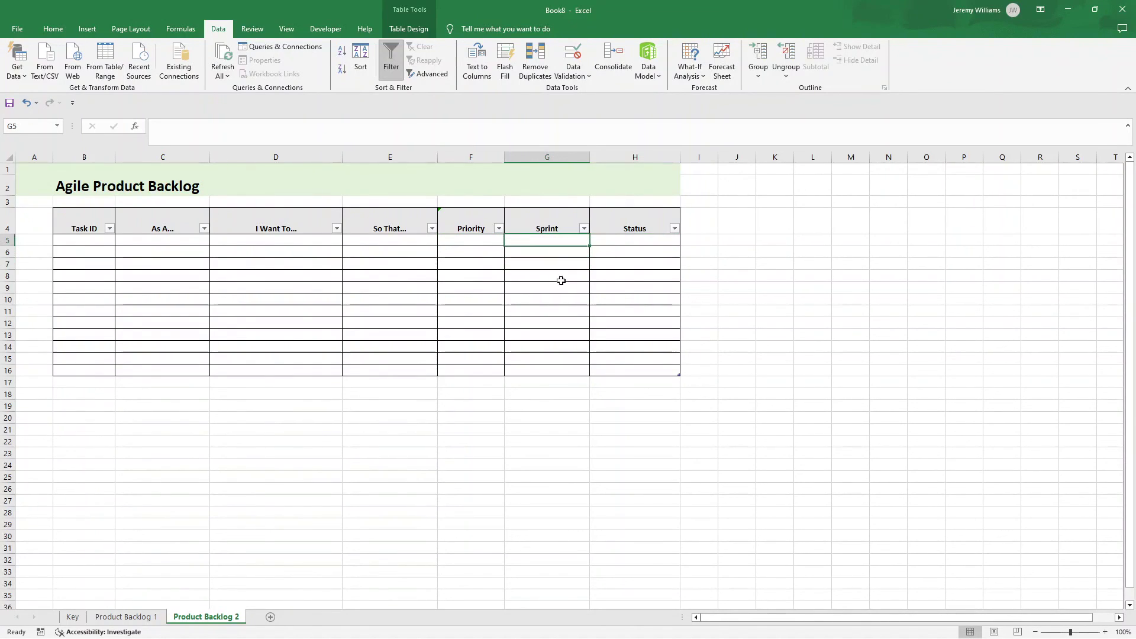
click(559, 238)
click(632, 242)
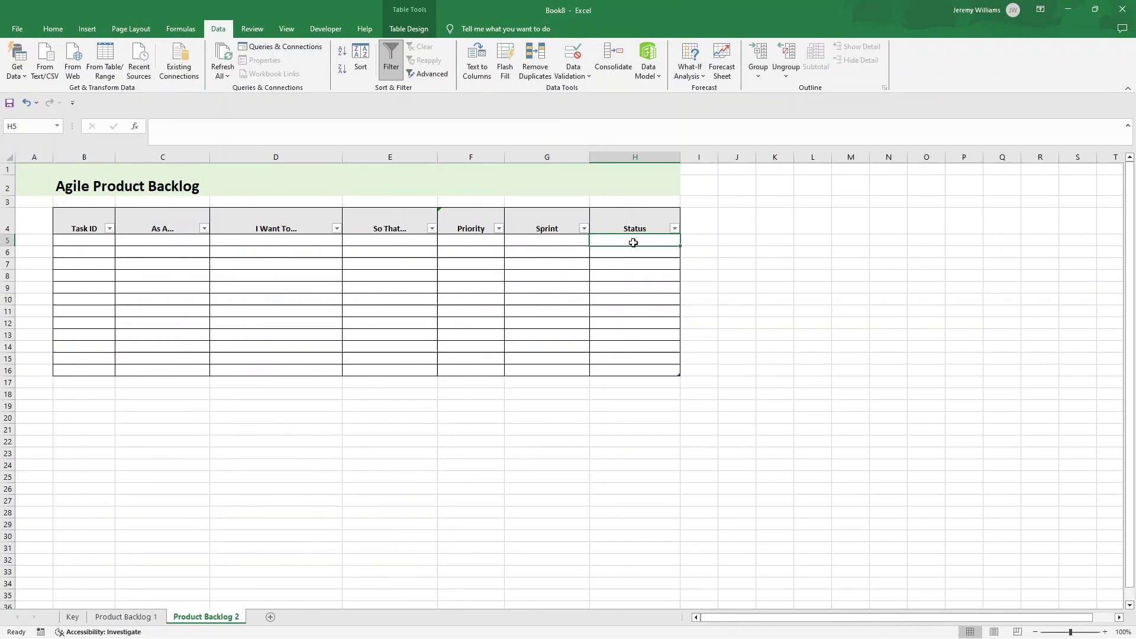
click(543, 238)
click(623, 242)
click(635, 157)
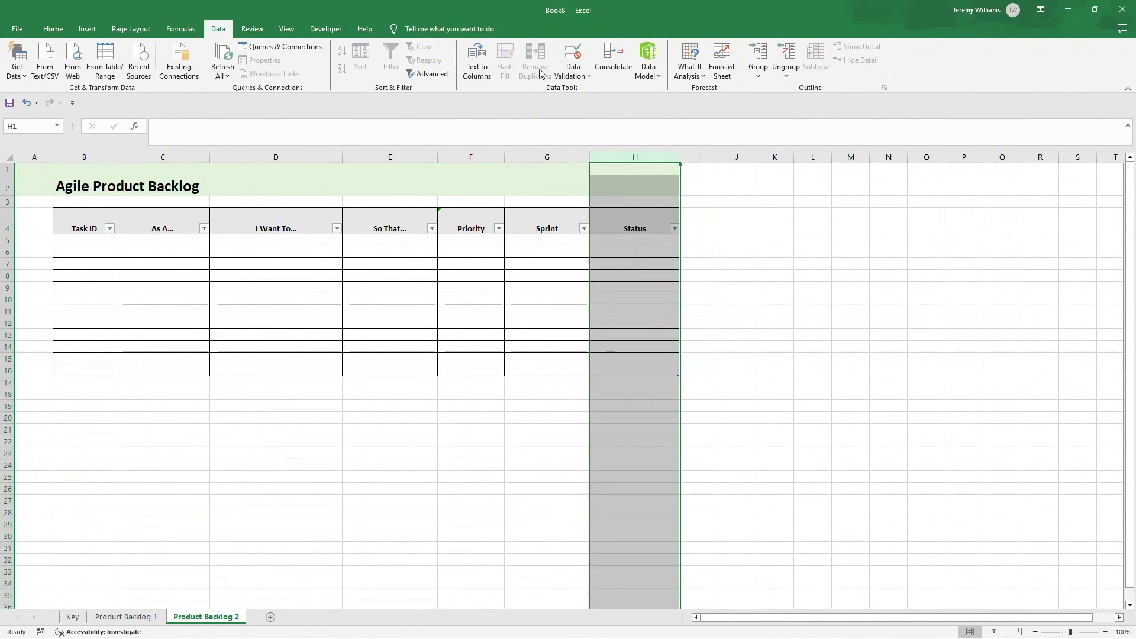
Validate column H as a List sourced from the five status values on the Key sheet.
click(573, 71)
click(591, 89)
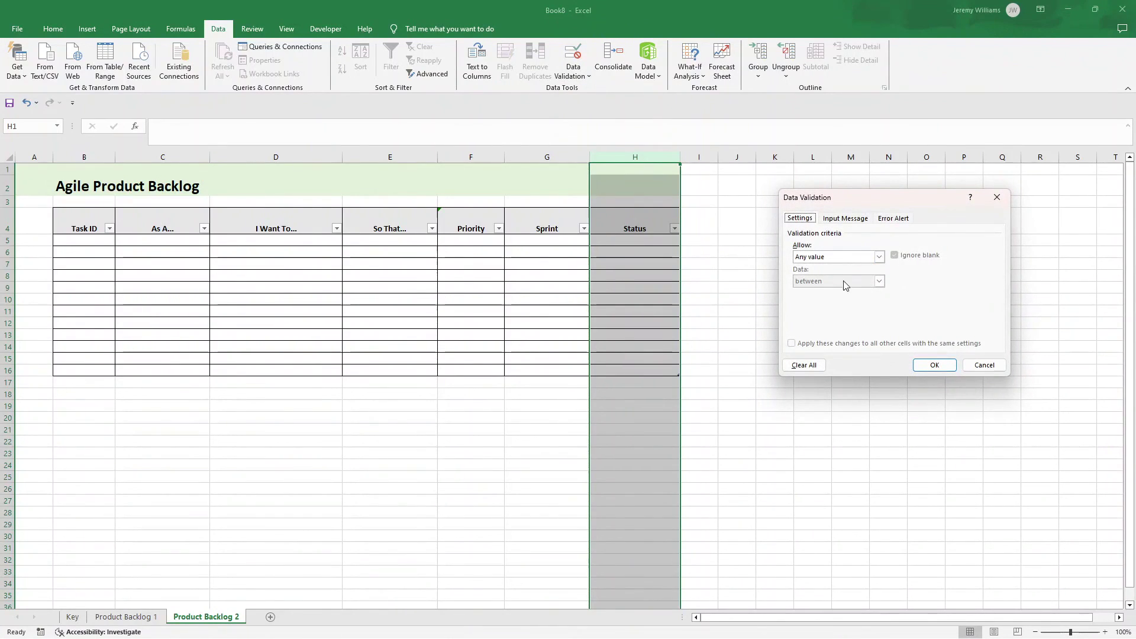
click(838, 257)
click(828, 290)
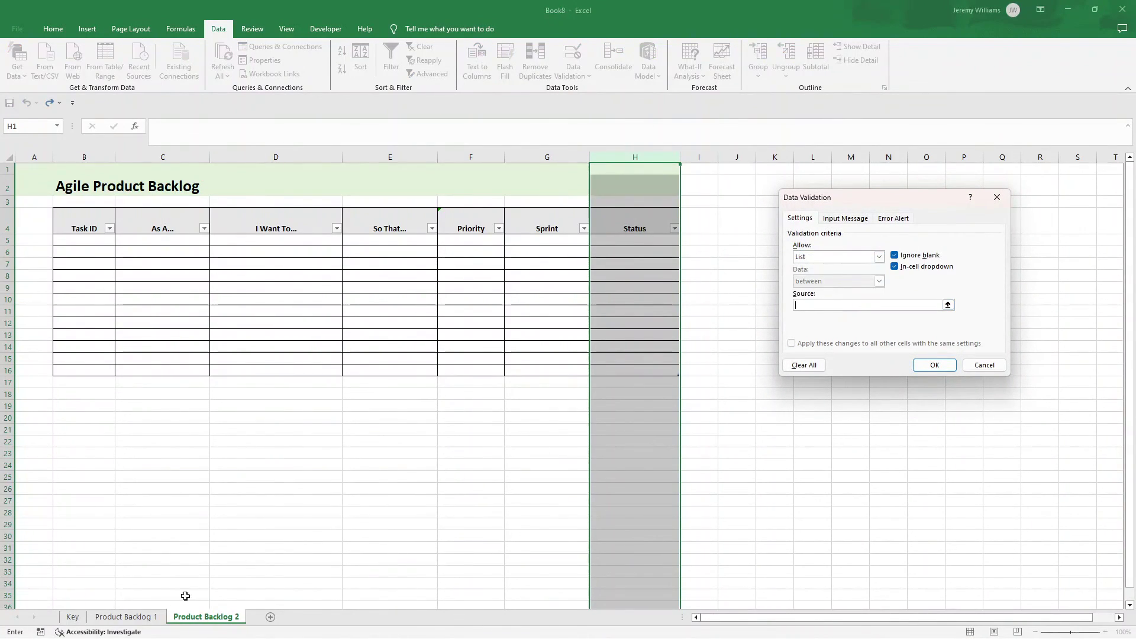
click(73, 617)
drag(196, 225, 204, 273)
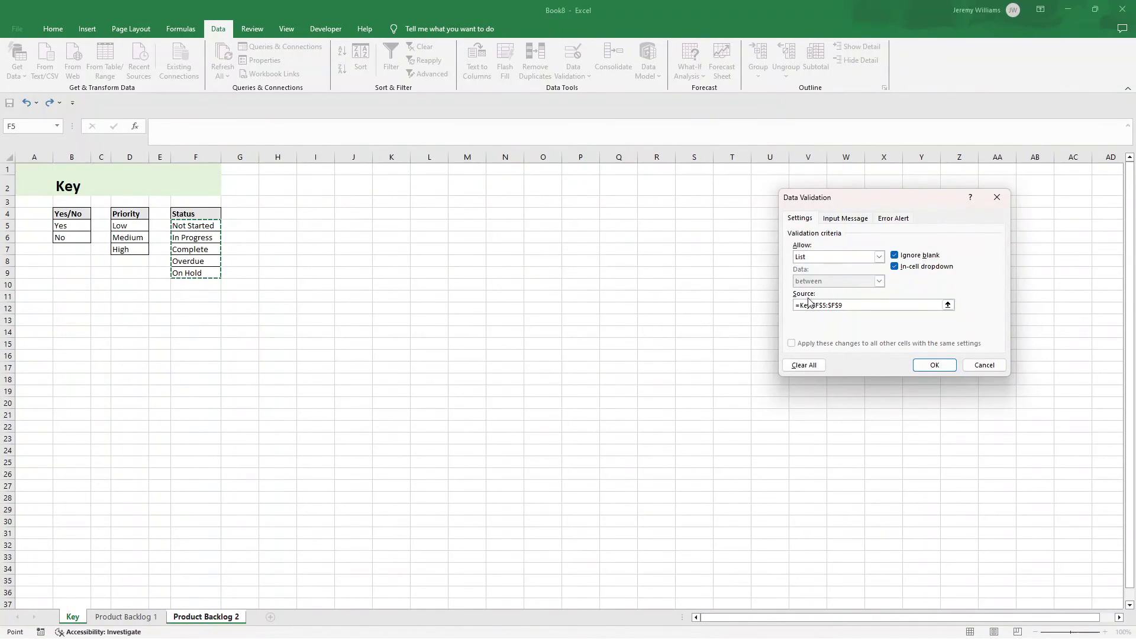
click(859, 305)
click(934, 364)
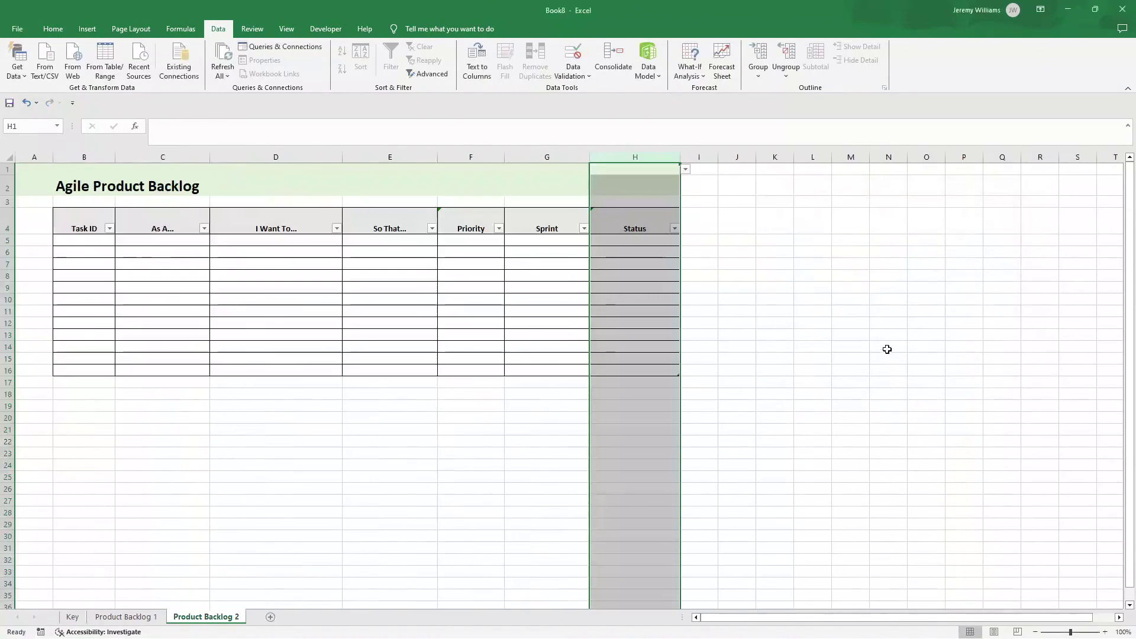
Test the H5 dropdown's status choices and close it without choosing.
click(673, 240)
click(686, 240)
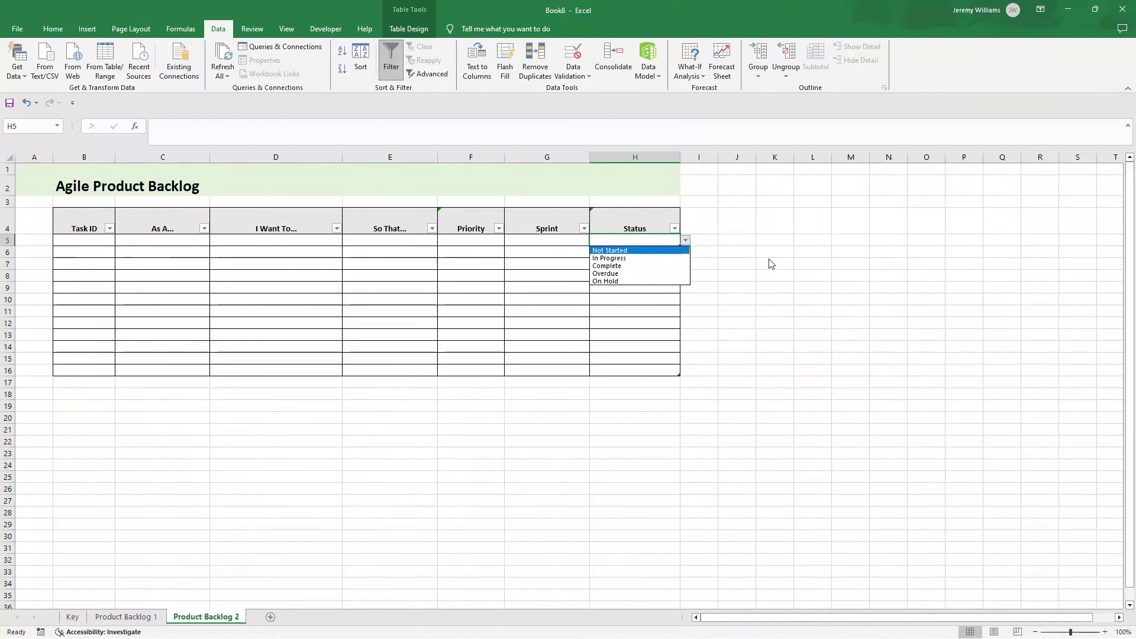
click(657, 248)
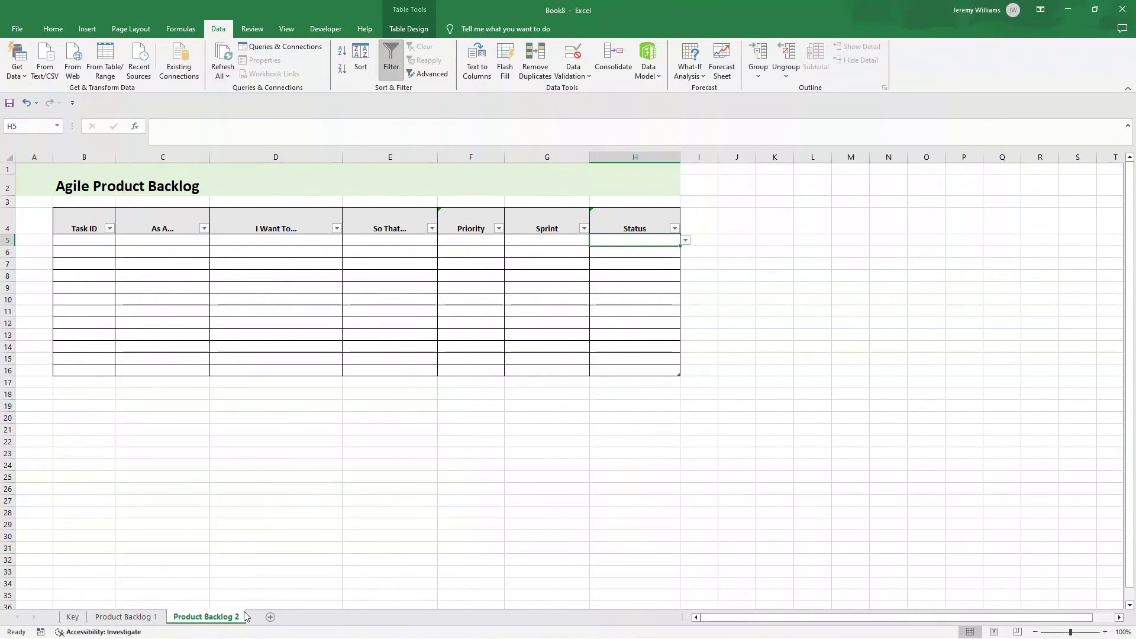
drag(105, 218, 662, 371)
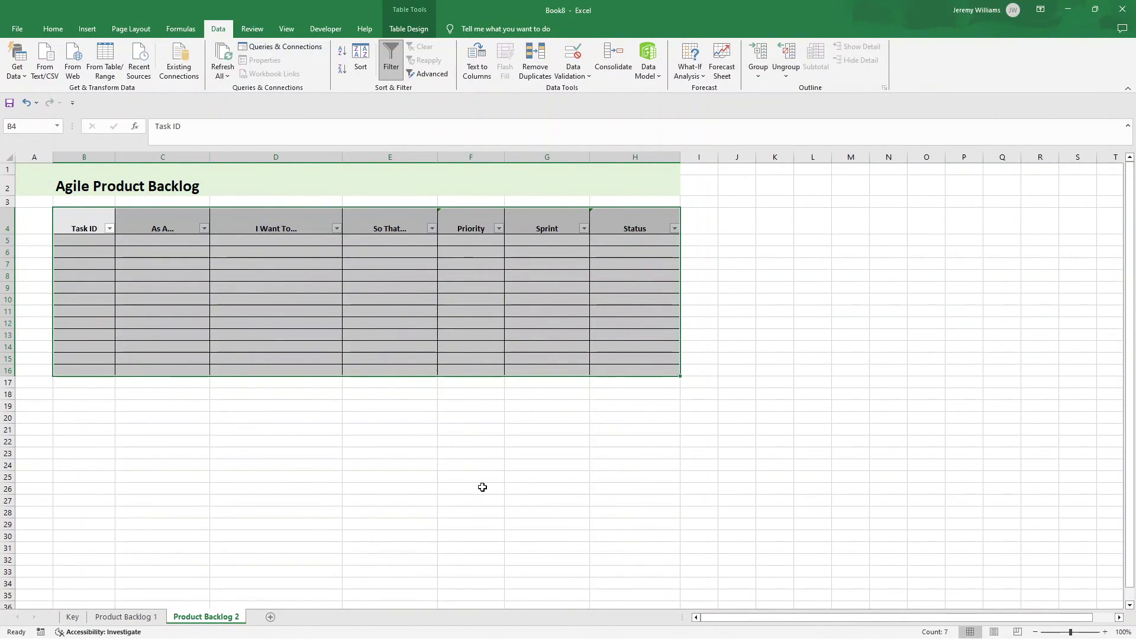
click(474, 406)
click(335, 230)
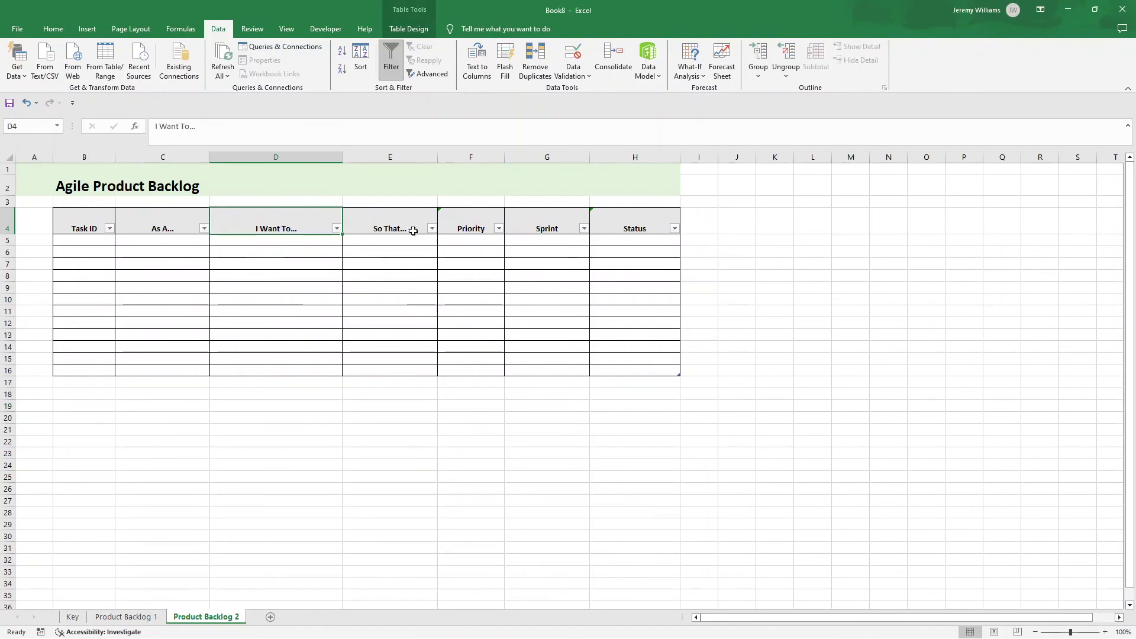
click(655, 297)
mouse_move(767, 288)
mouse_down()
mouse_move(758, 276)
mouse_move(767, 281)
mouse_up()
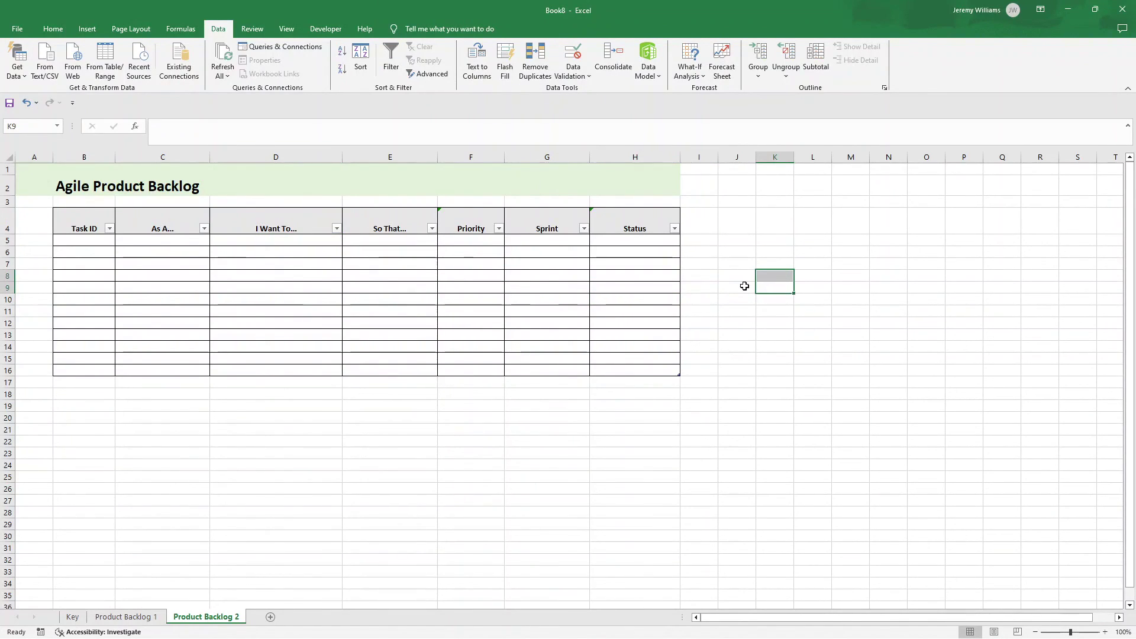